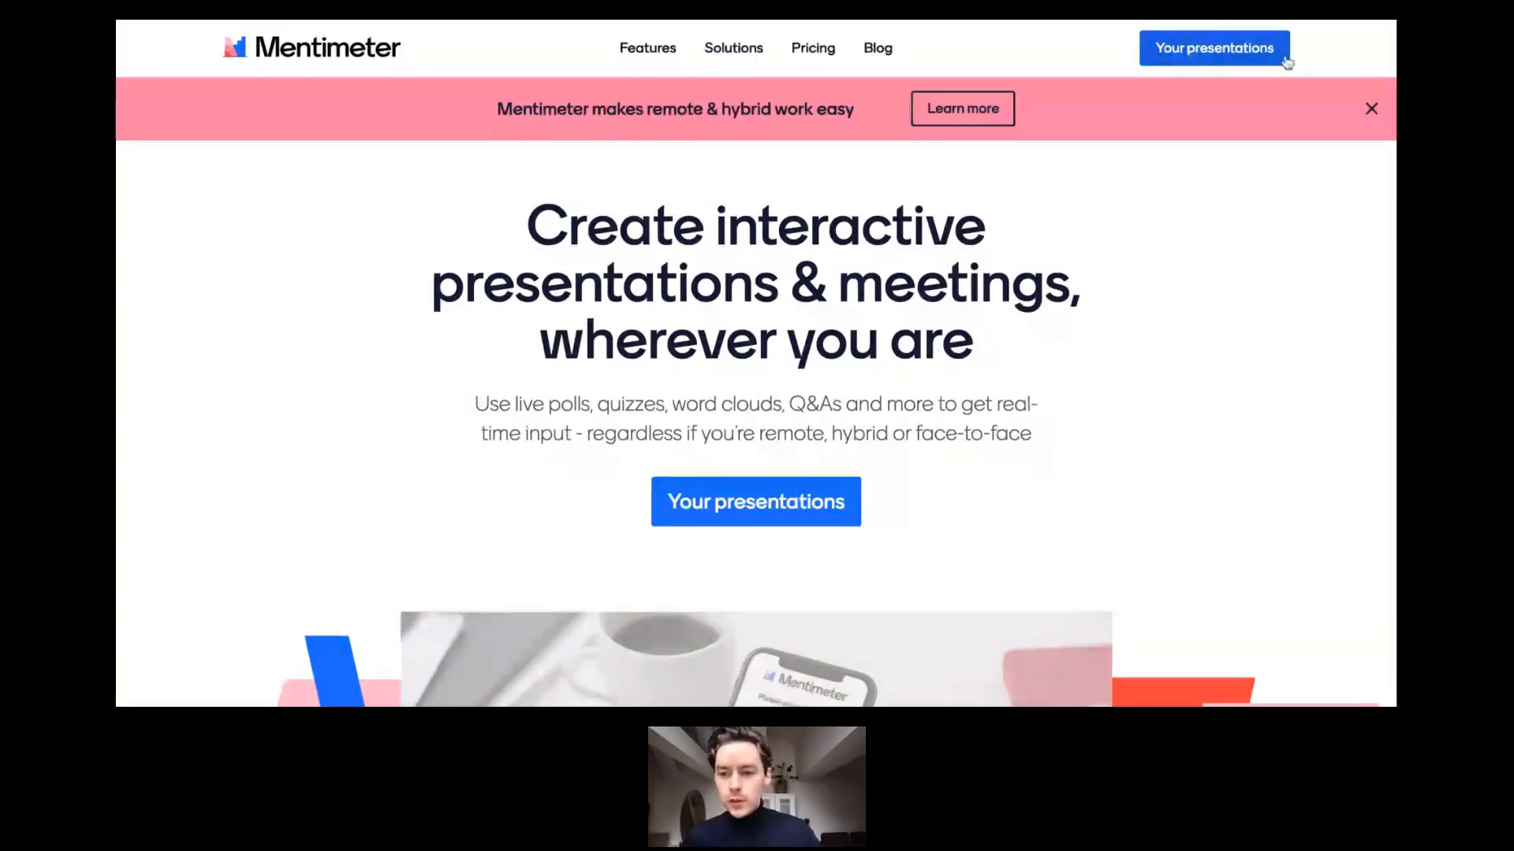
# Create a new presentation named "Bleak house and the law" from the presentations overview.
pyautogui.click(1235, 55)
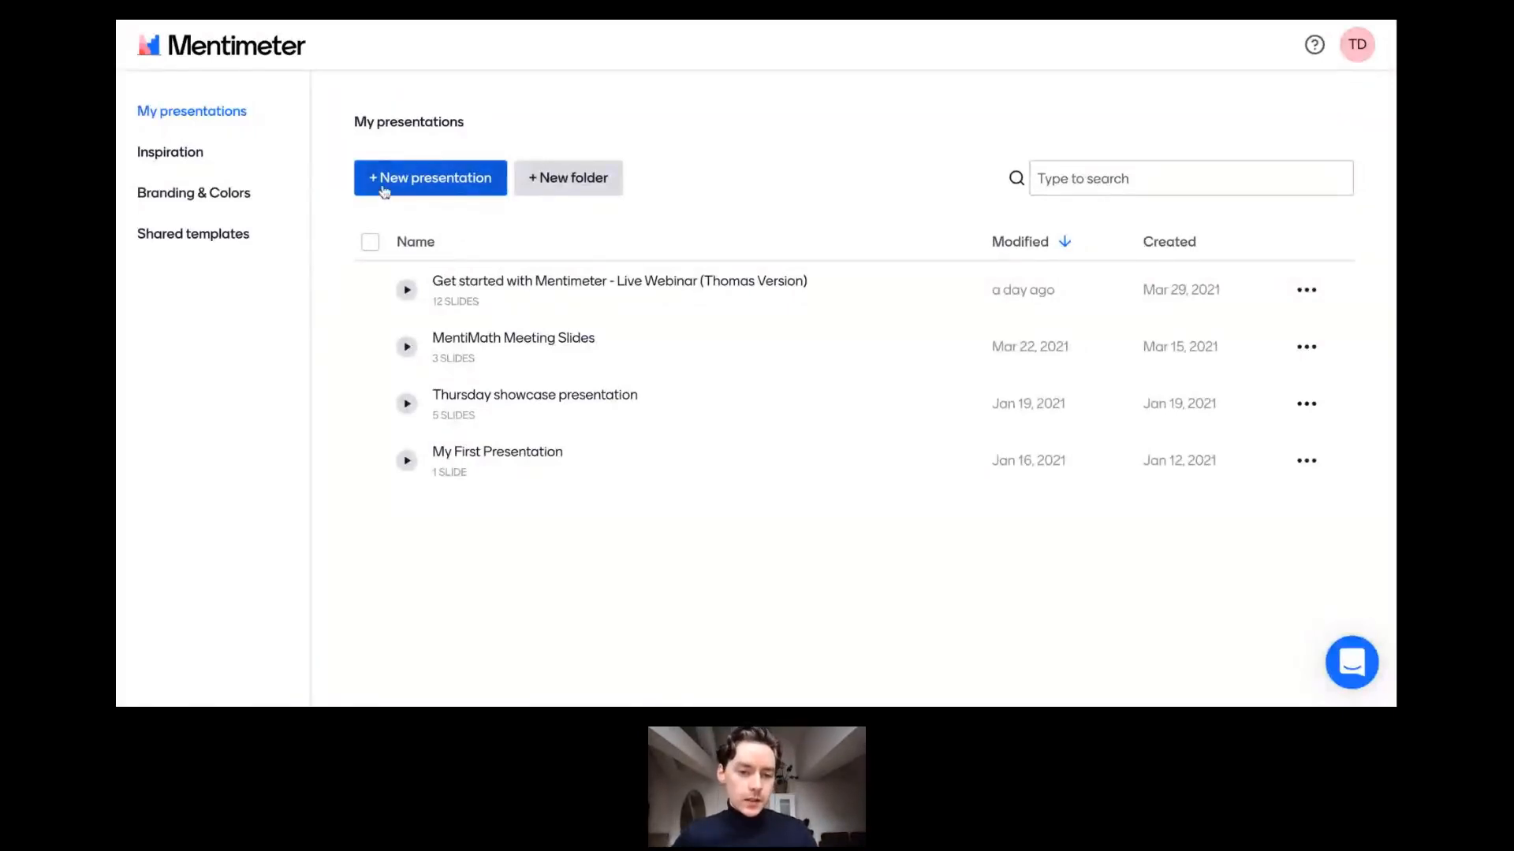
pyautogui.click(428, 181)
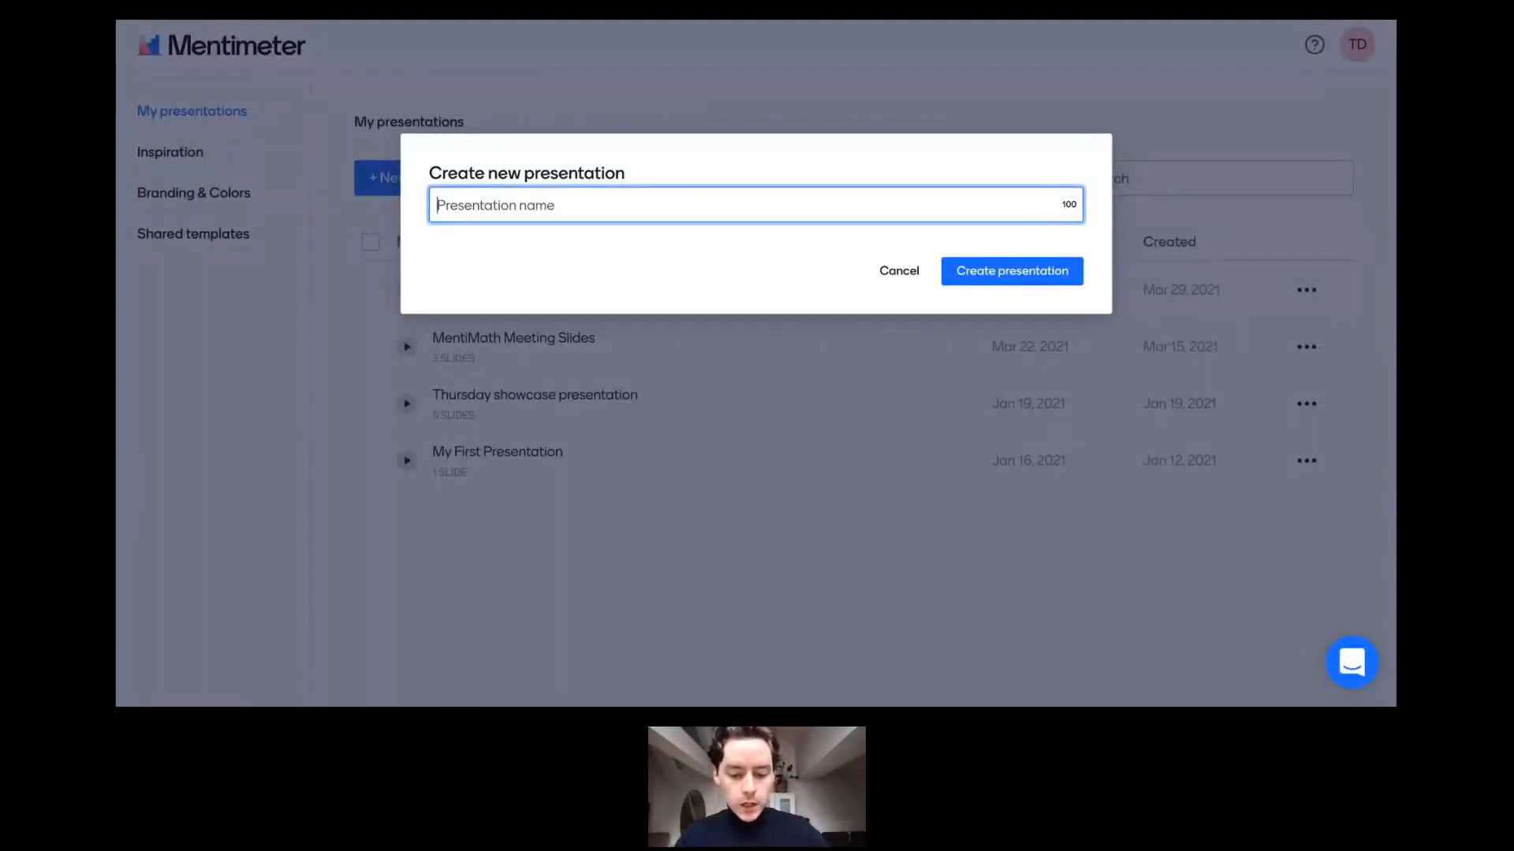
pyautogui.write('Bleak ')
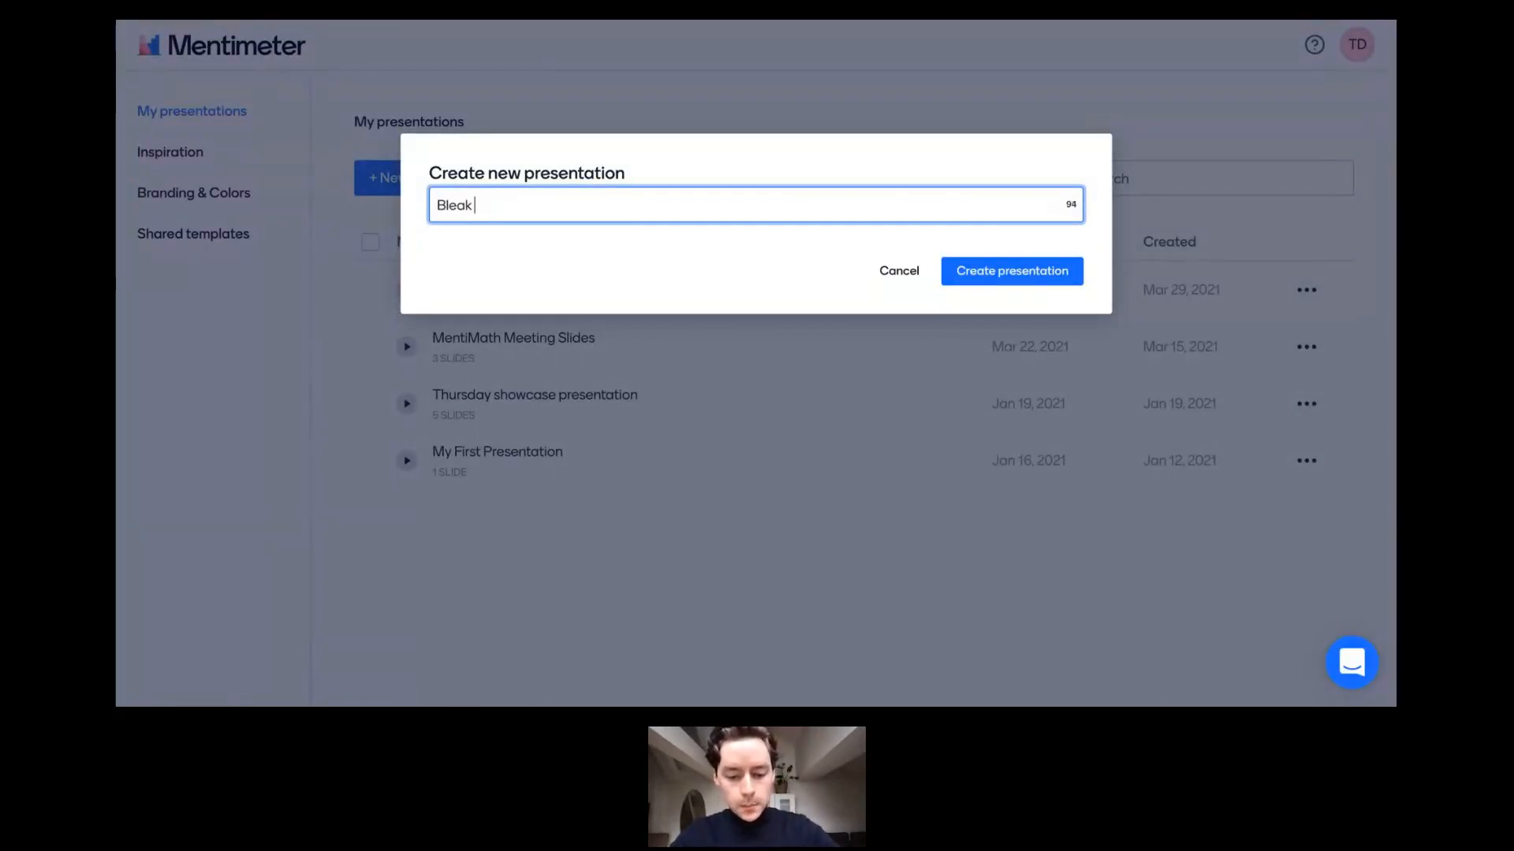
pyautogui.write('house')
pyautogui.press('BackSpace')
pyautogui.press('BackSpace')
pyautogui.press('BackSpace')
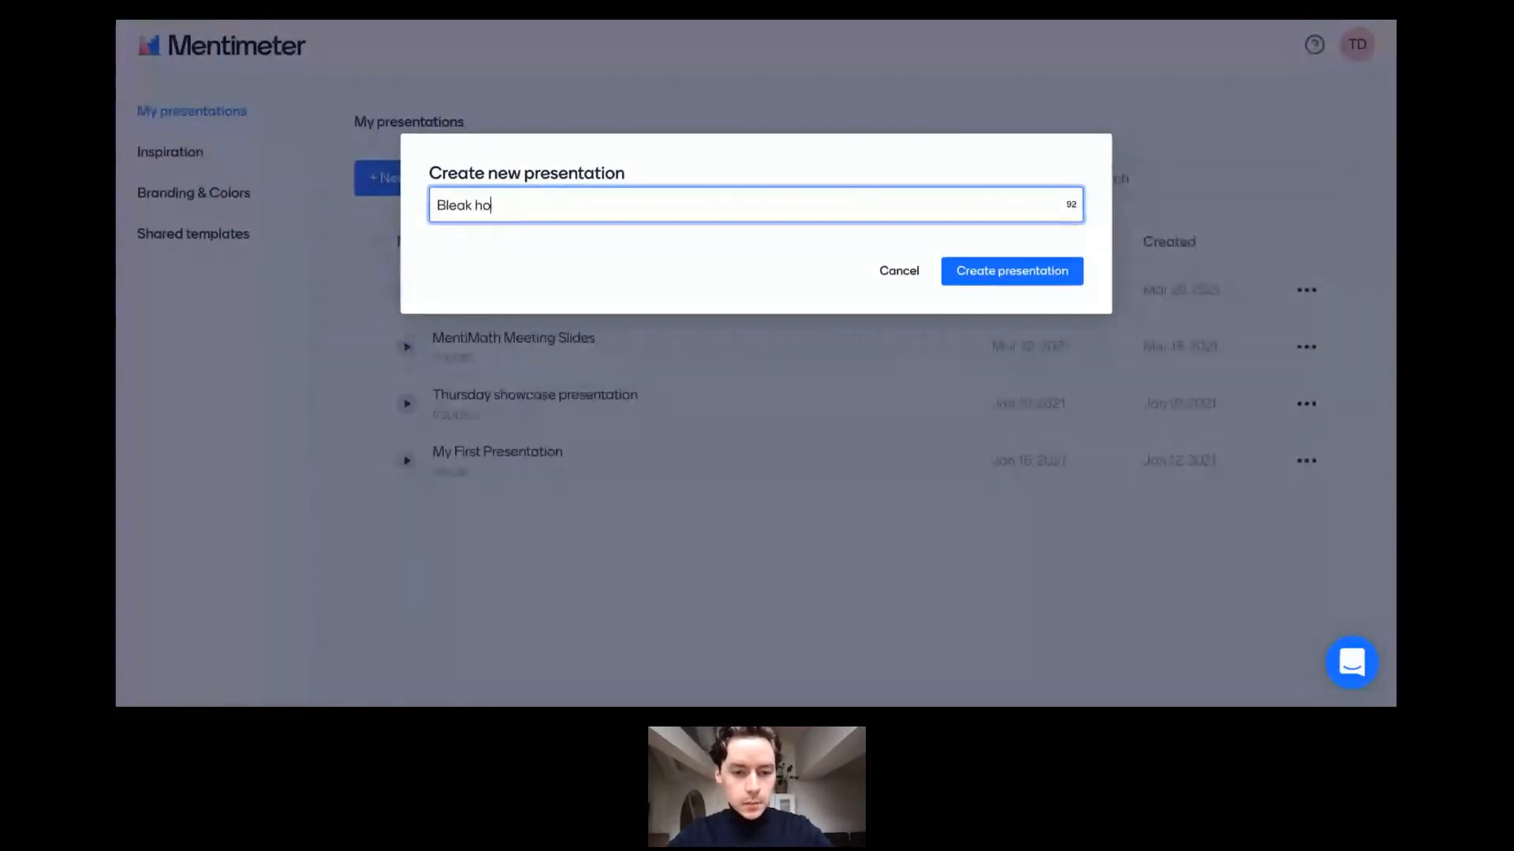
pyautogui.write('use a')
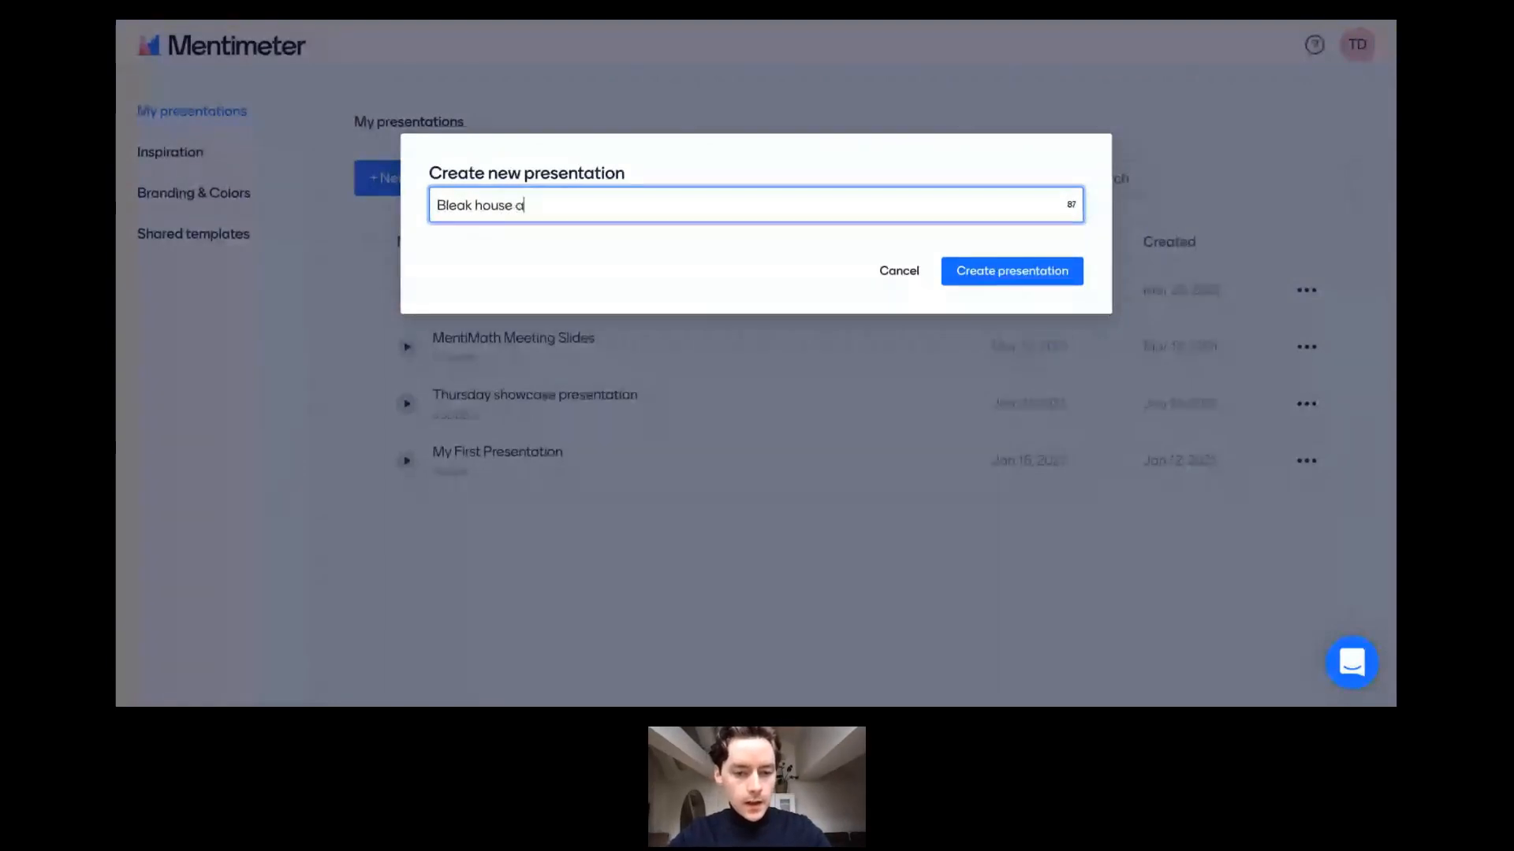
pyautogui.write('nd the law')
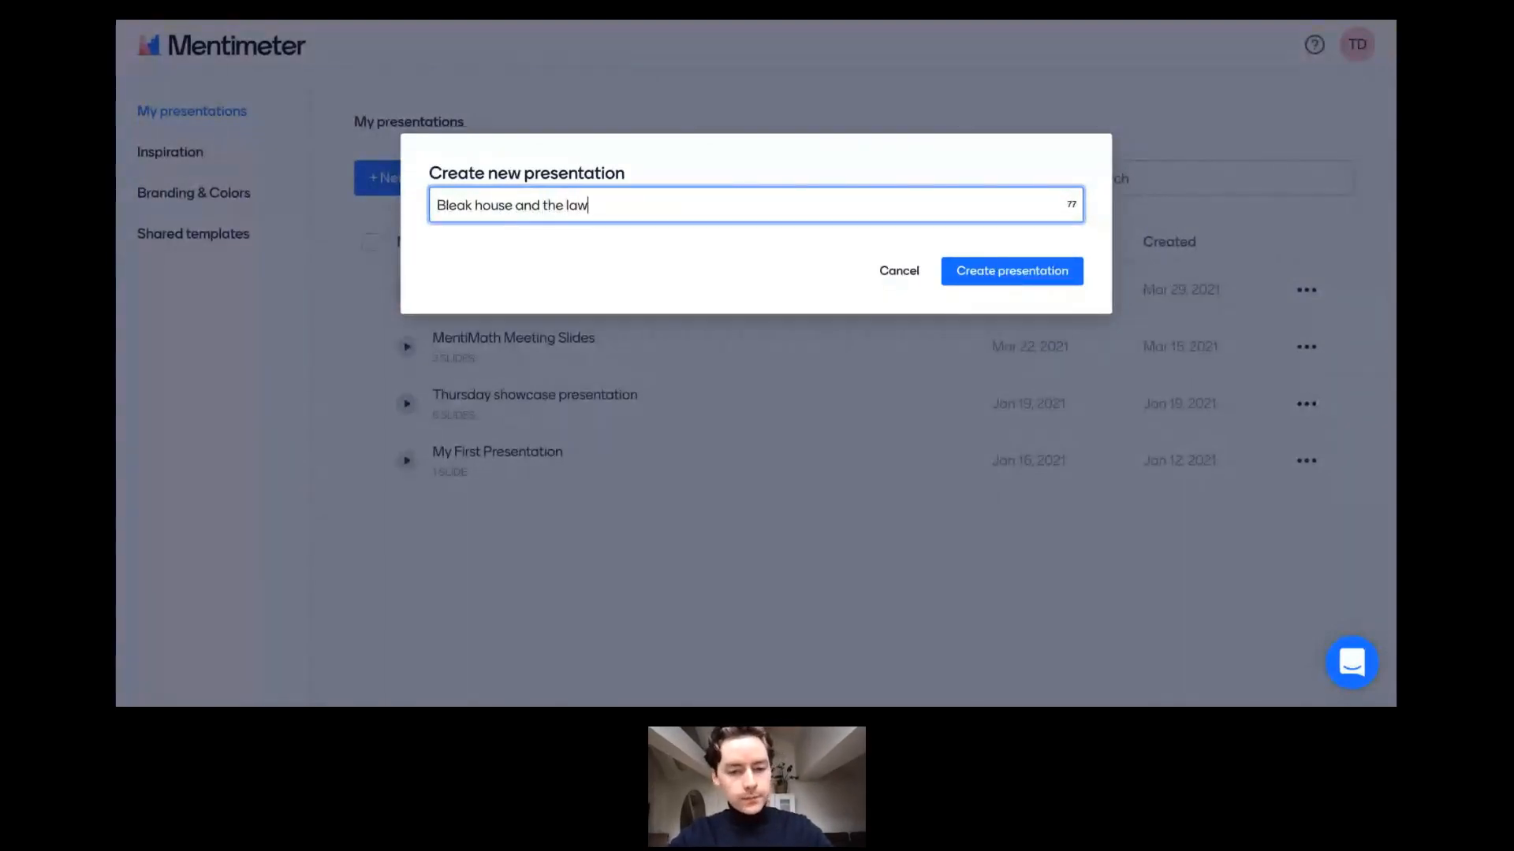
pyautogui.click(976, 271)
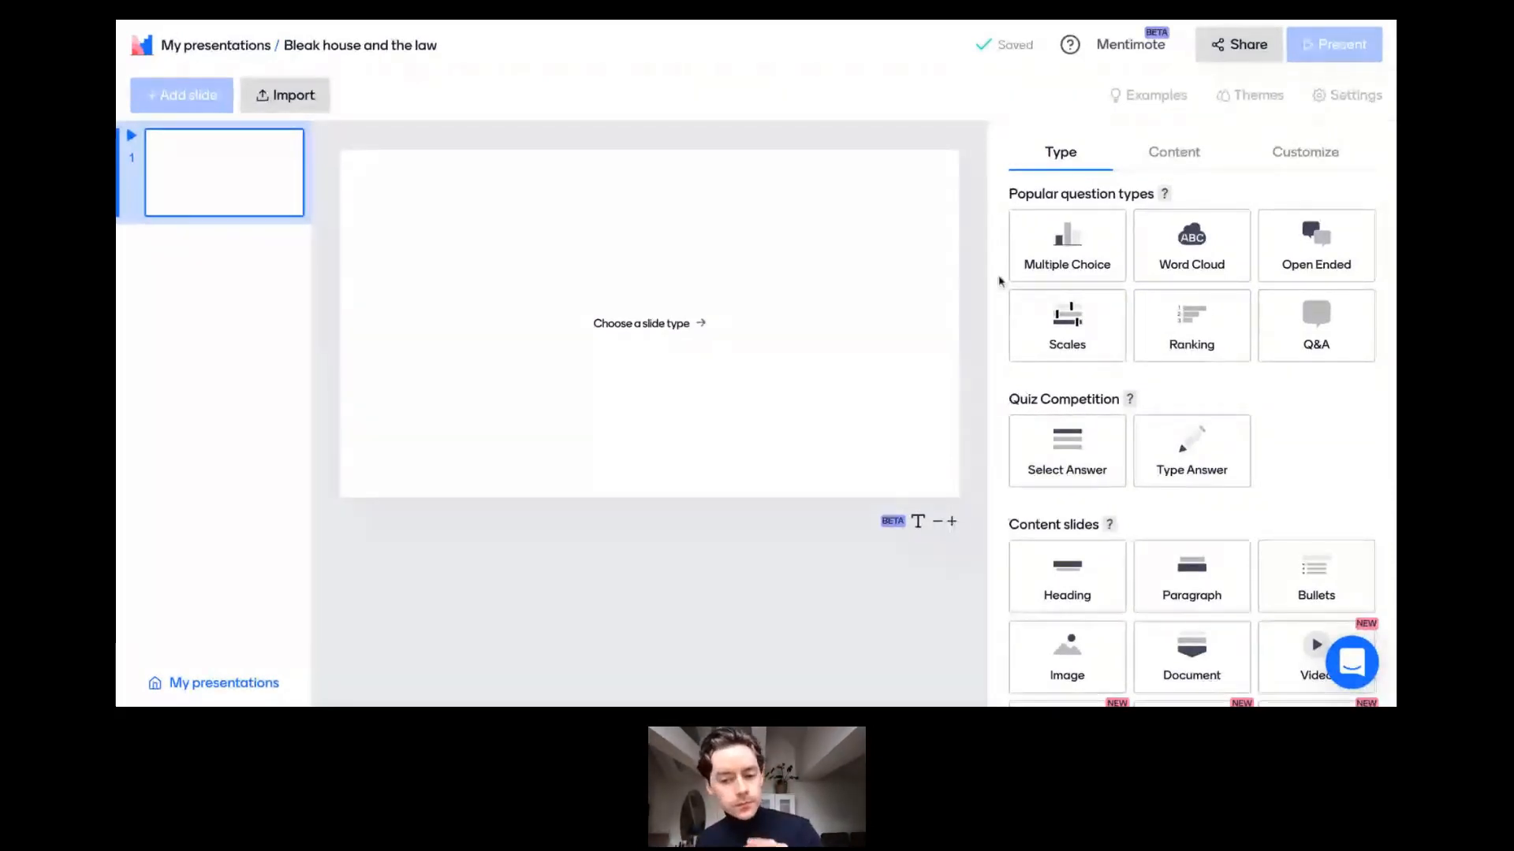
# Make the empty first slide a Big content slide.
pyautogui.scroll(-4, 998, 282)
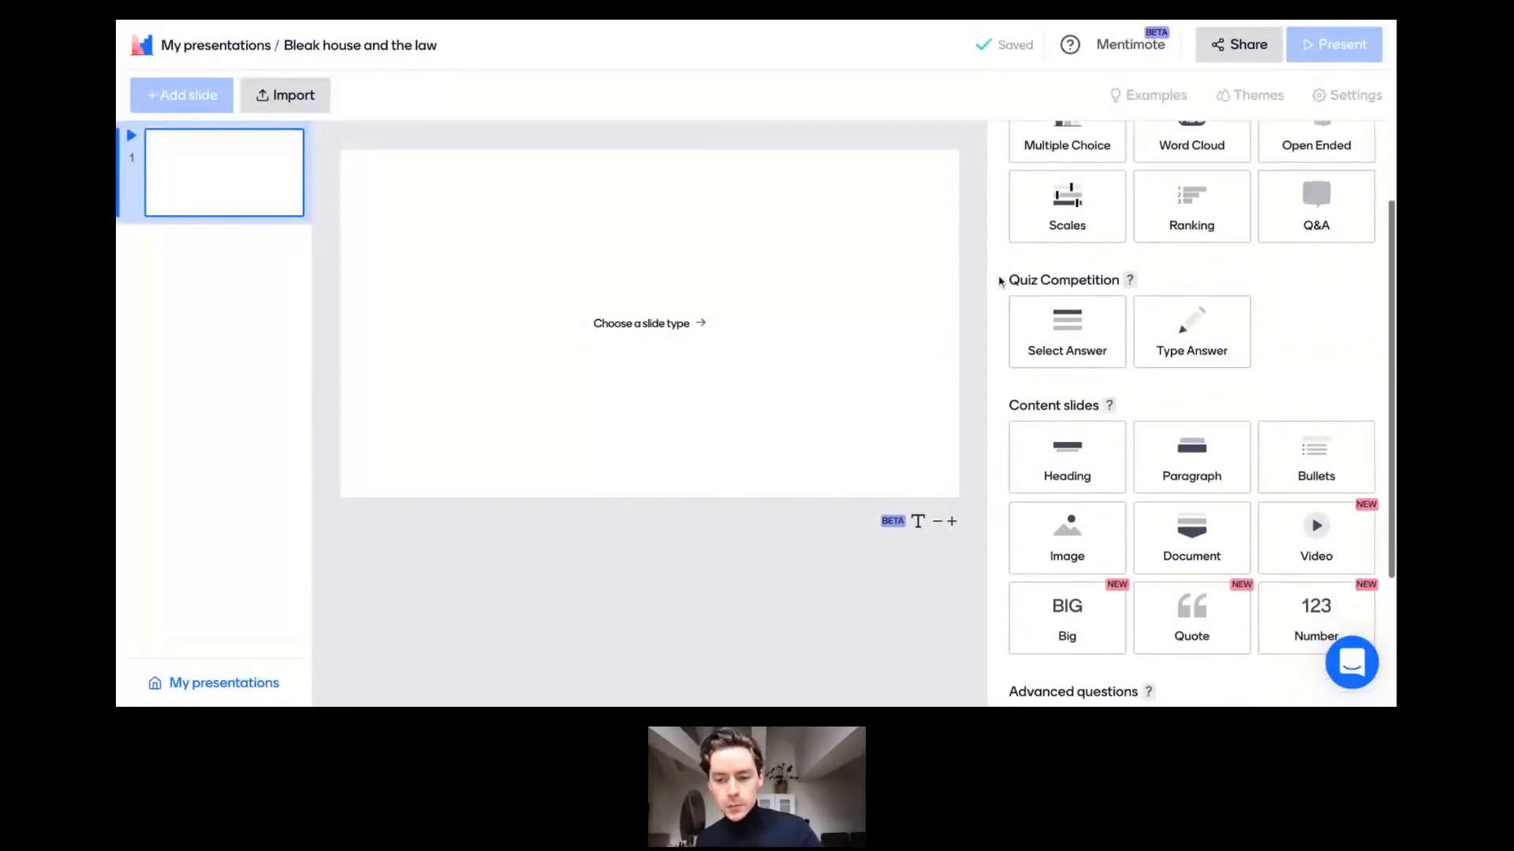
pyautogui.scroll(4, 998, 282)
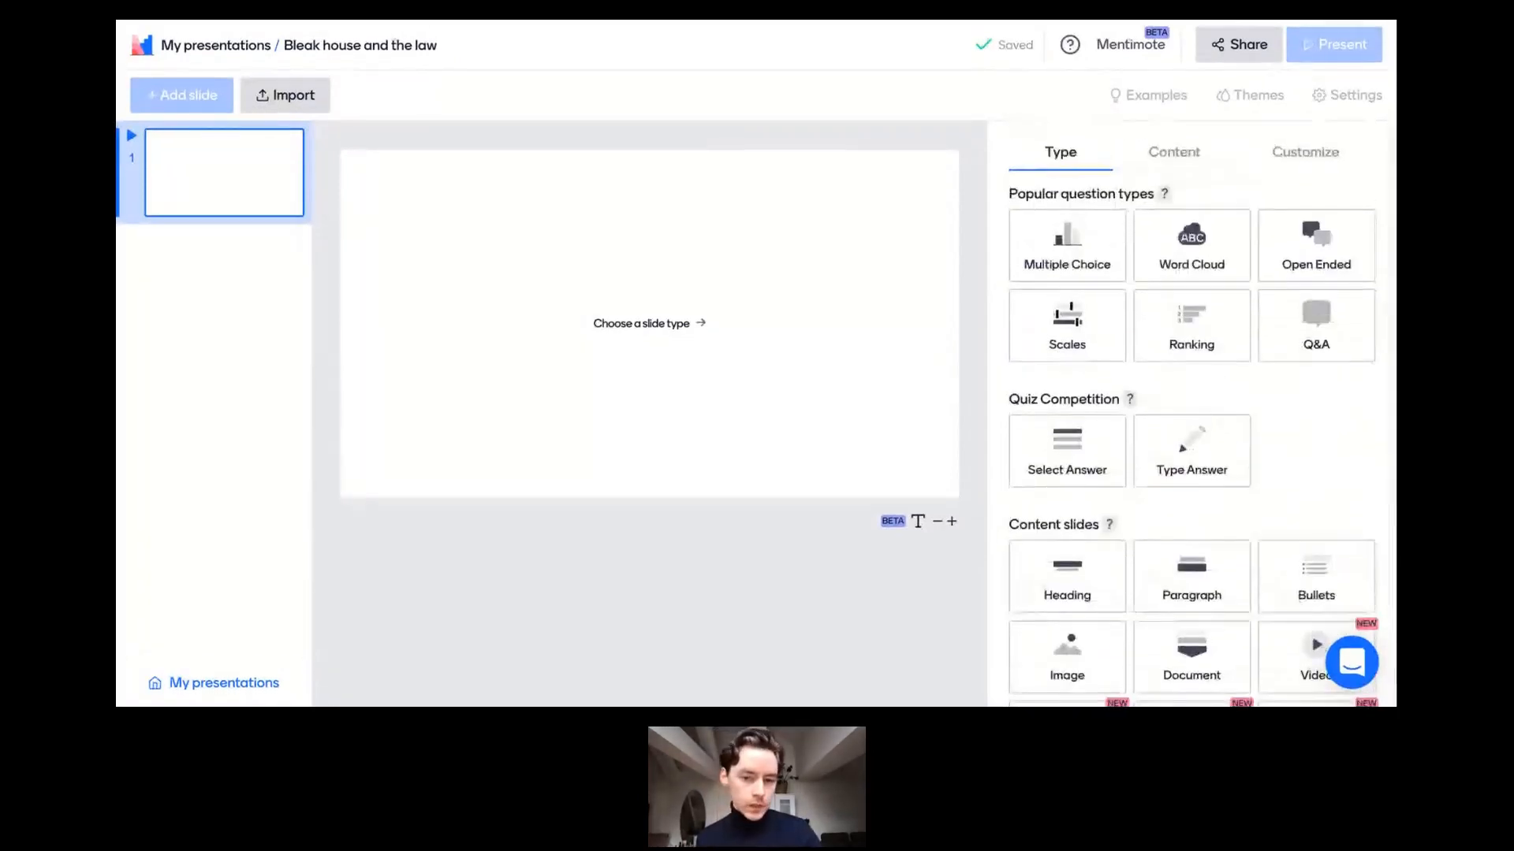
pyautogui.scroll(-2, 1054, 546)
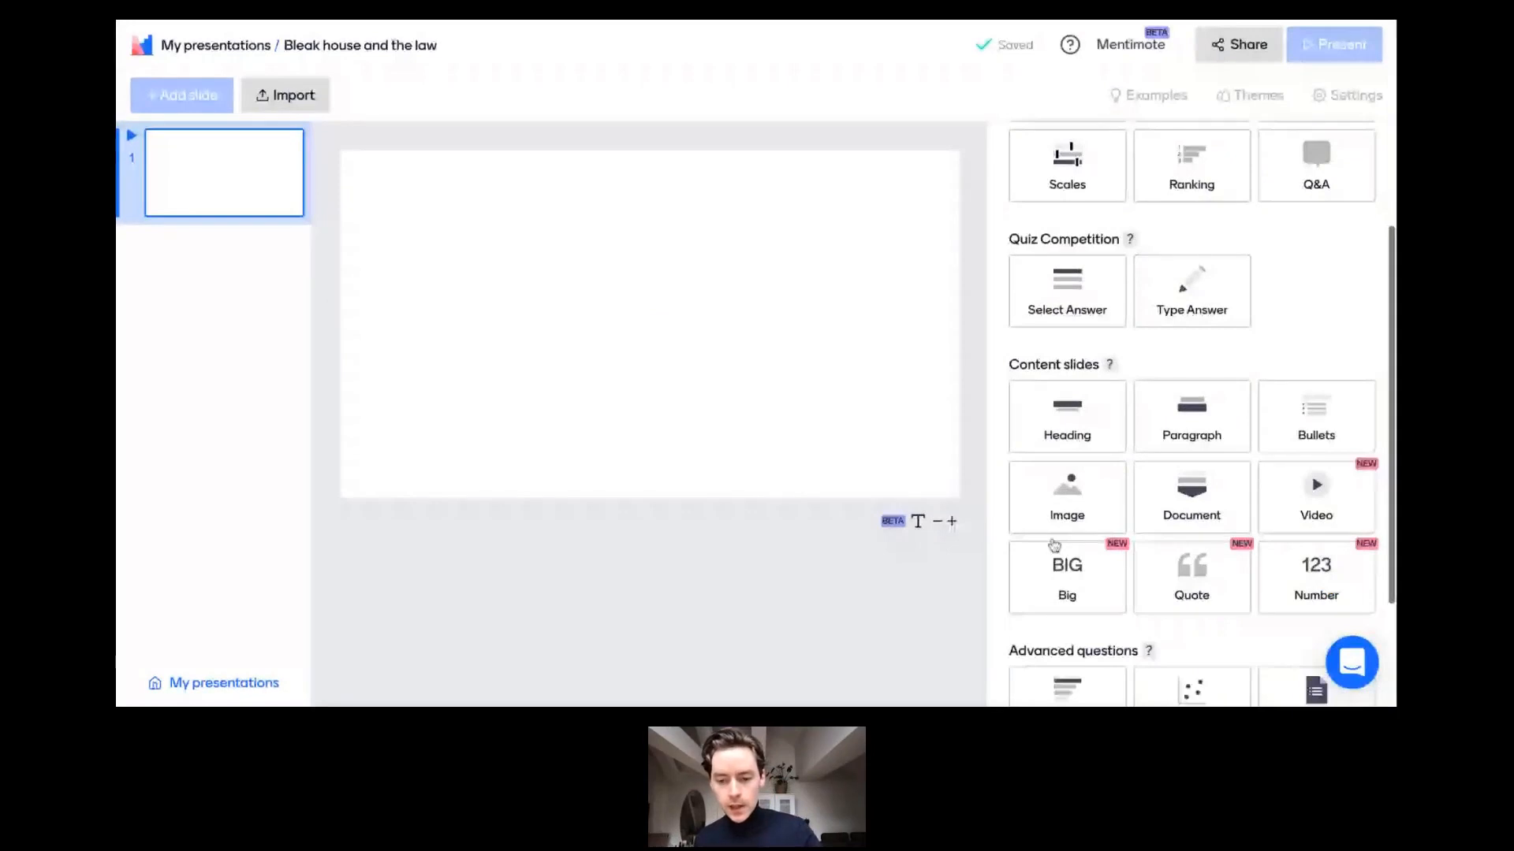
pyautogui.click(1057, 564)
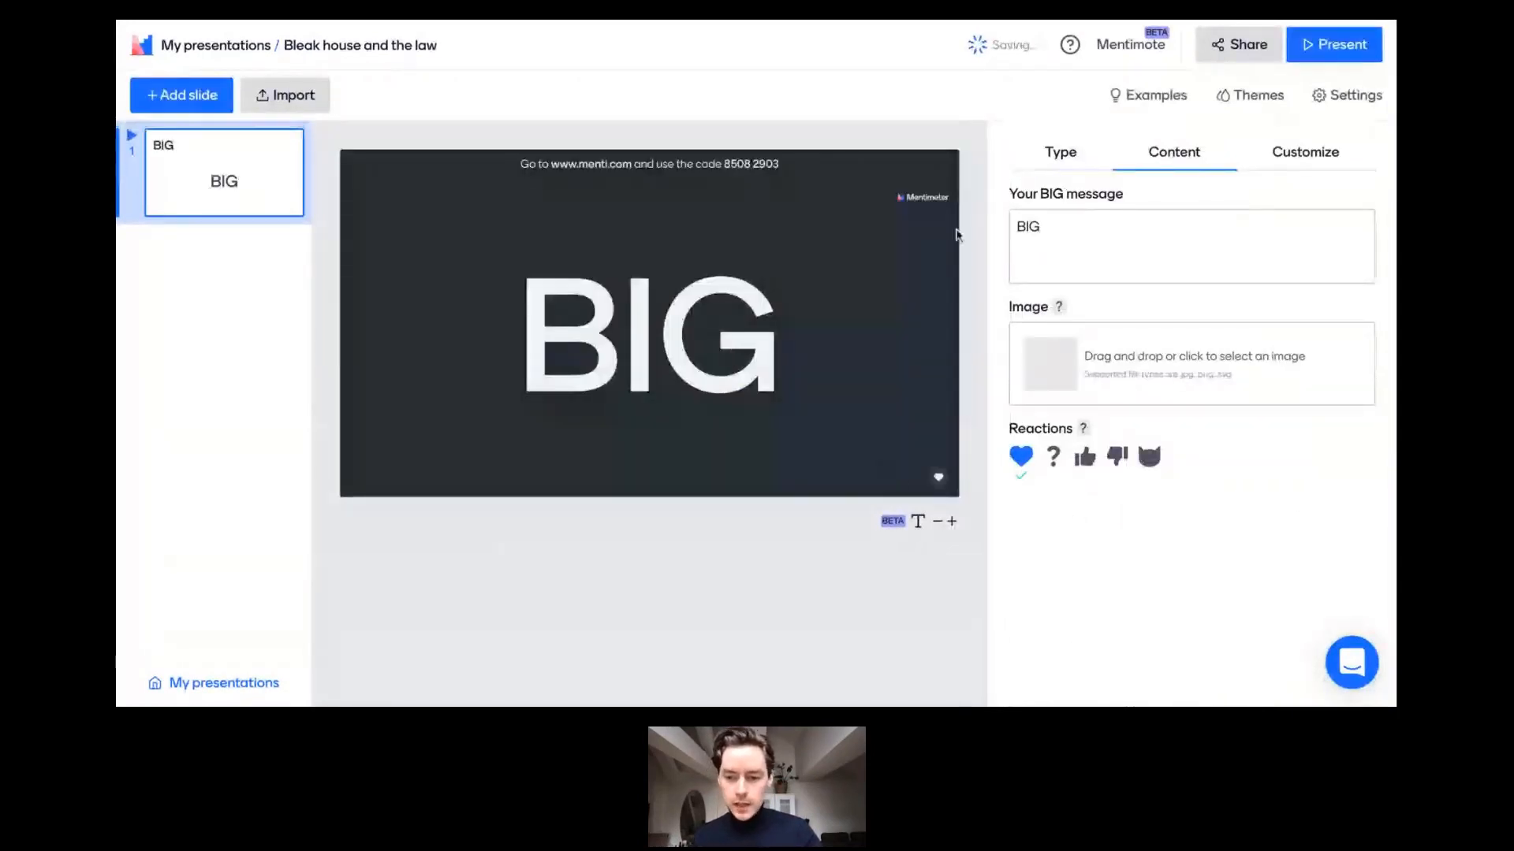
# Set the first slide's BIG message to "Bleak house and the law".
pyautogui.click(1055, 232)
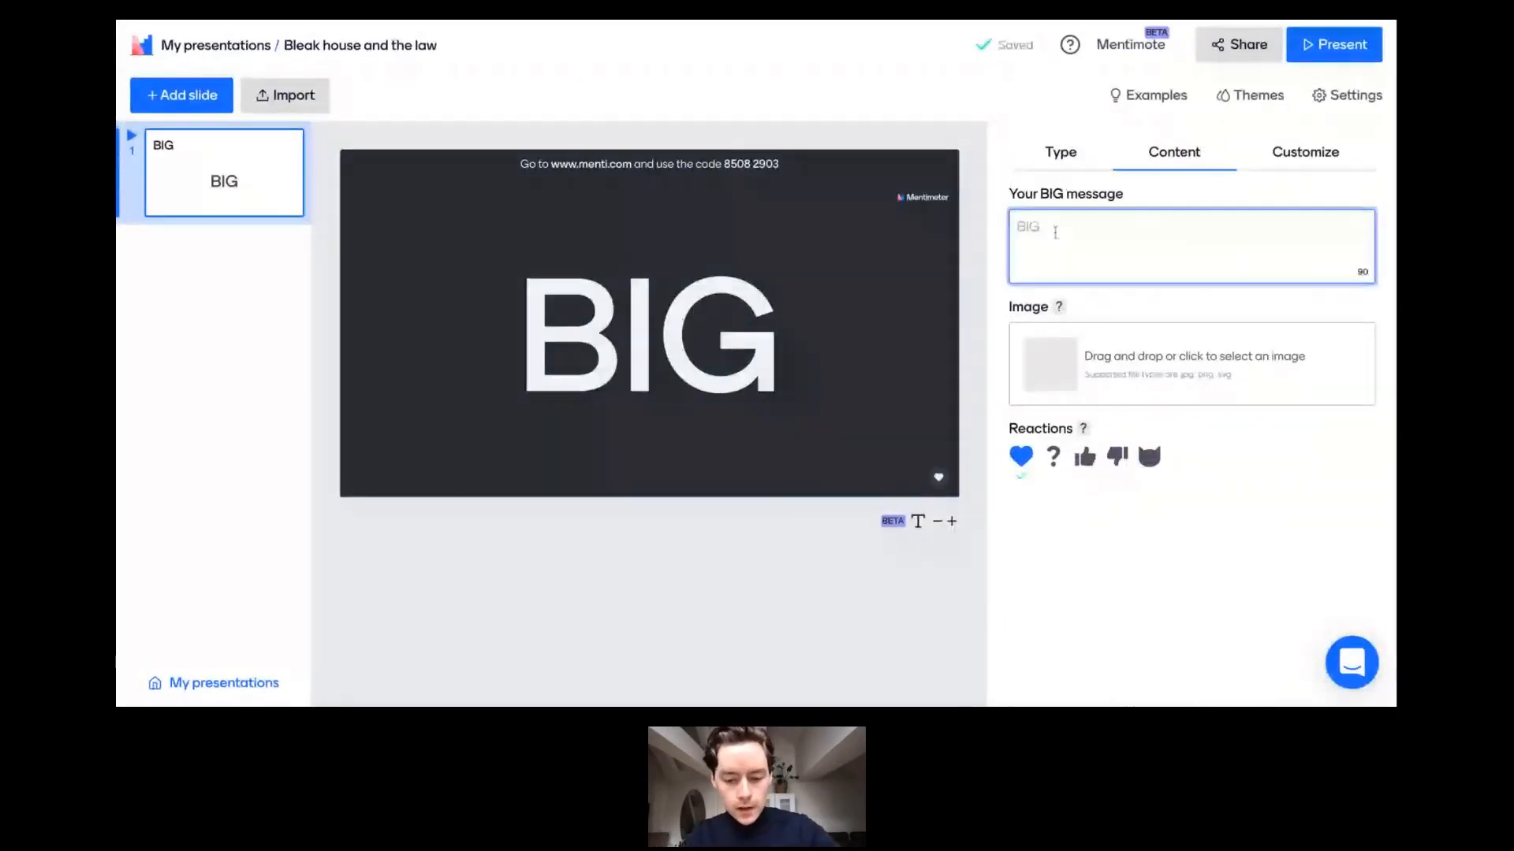
pyautogui.write('Bleak house')
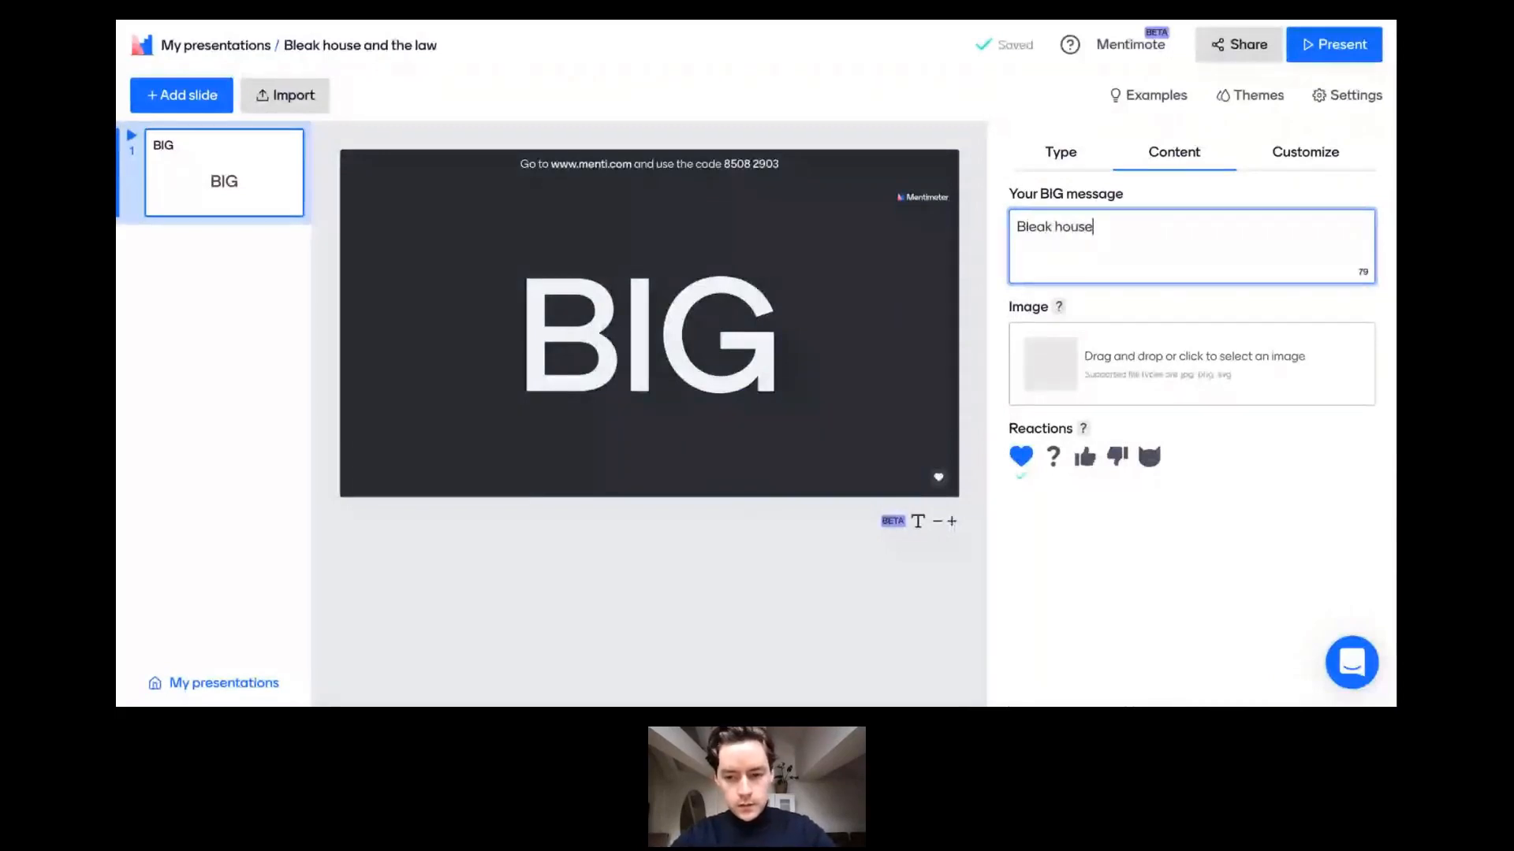
pyautogui.write(' and the aw')
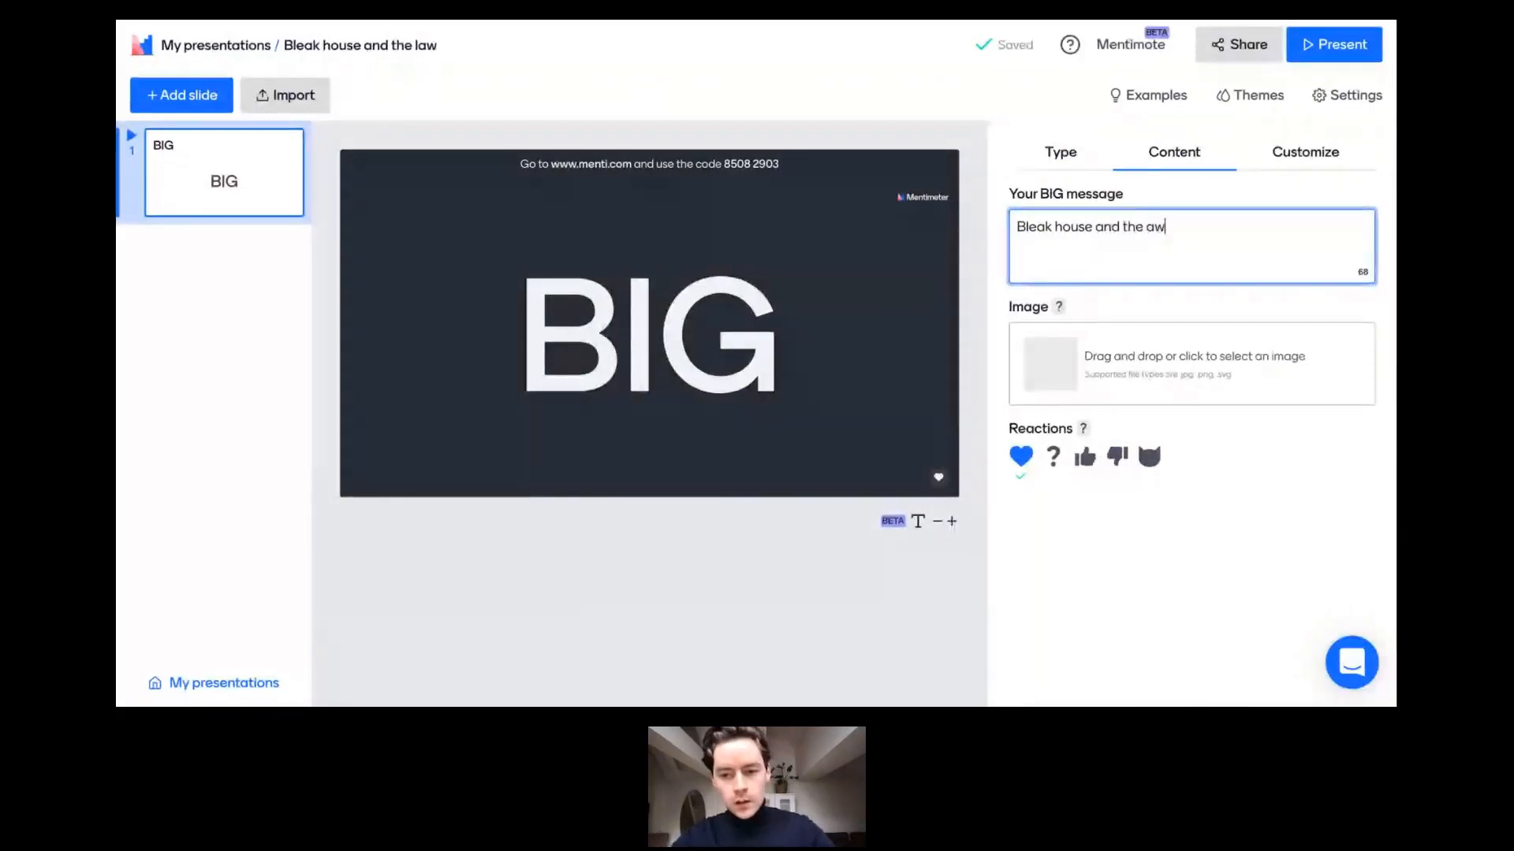
pyautogui.press('Left')
pyautogui.press('Left')
pyautogui.write('l')
pyautogui.press('End')
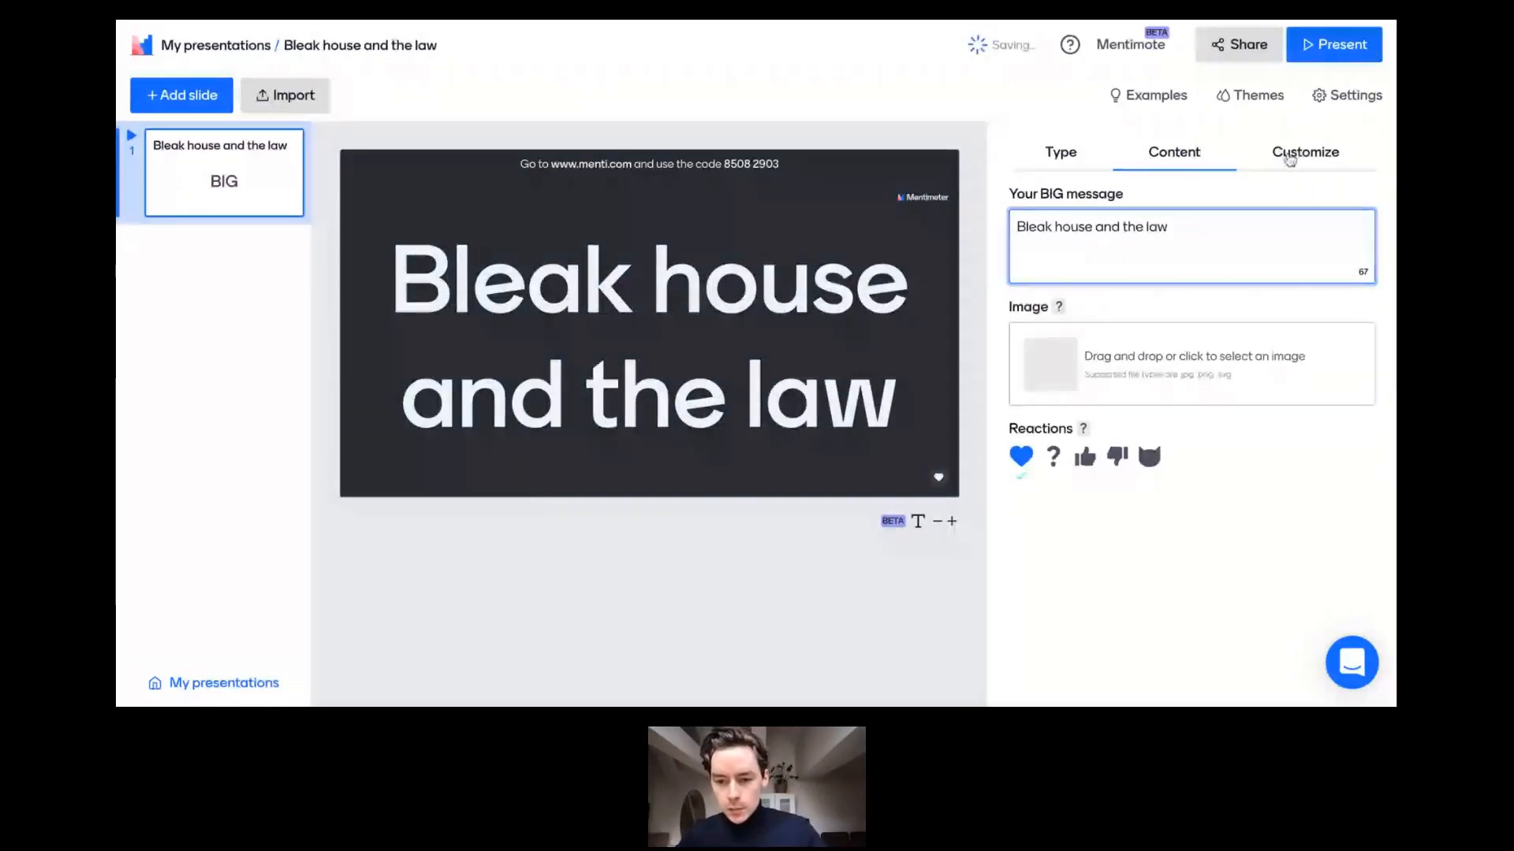
pyautogui.click(1094, 353)
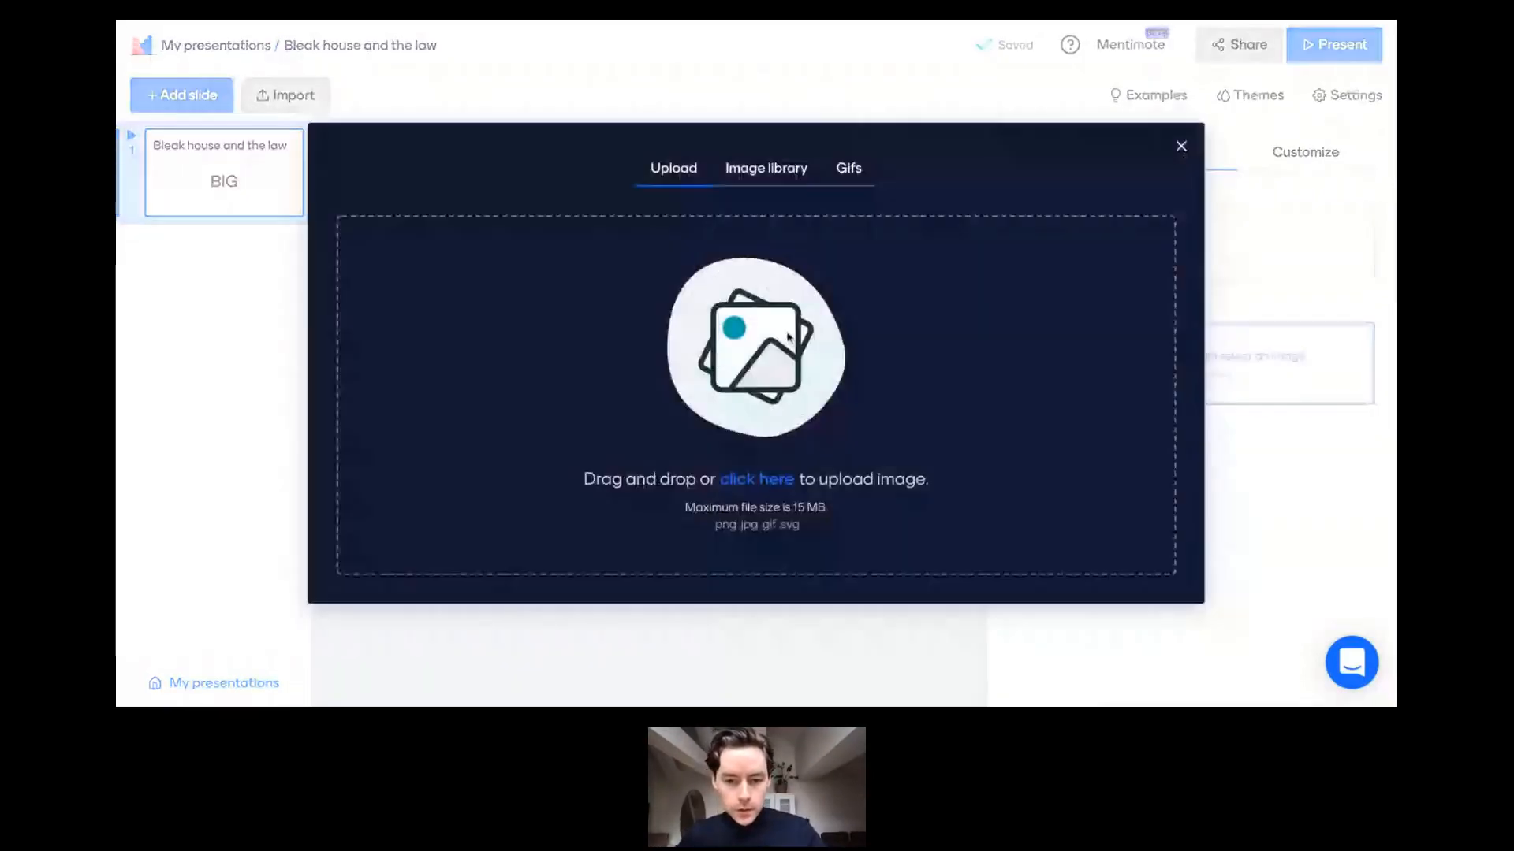
pyautogui.click(748, 477)
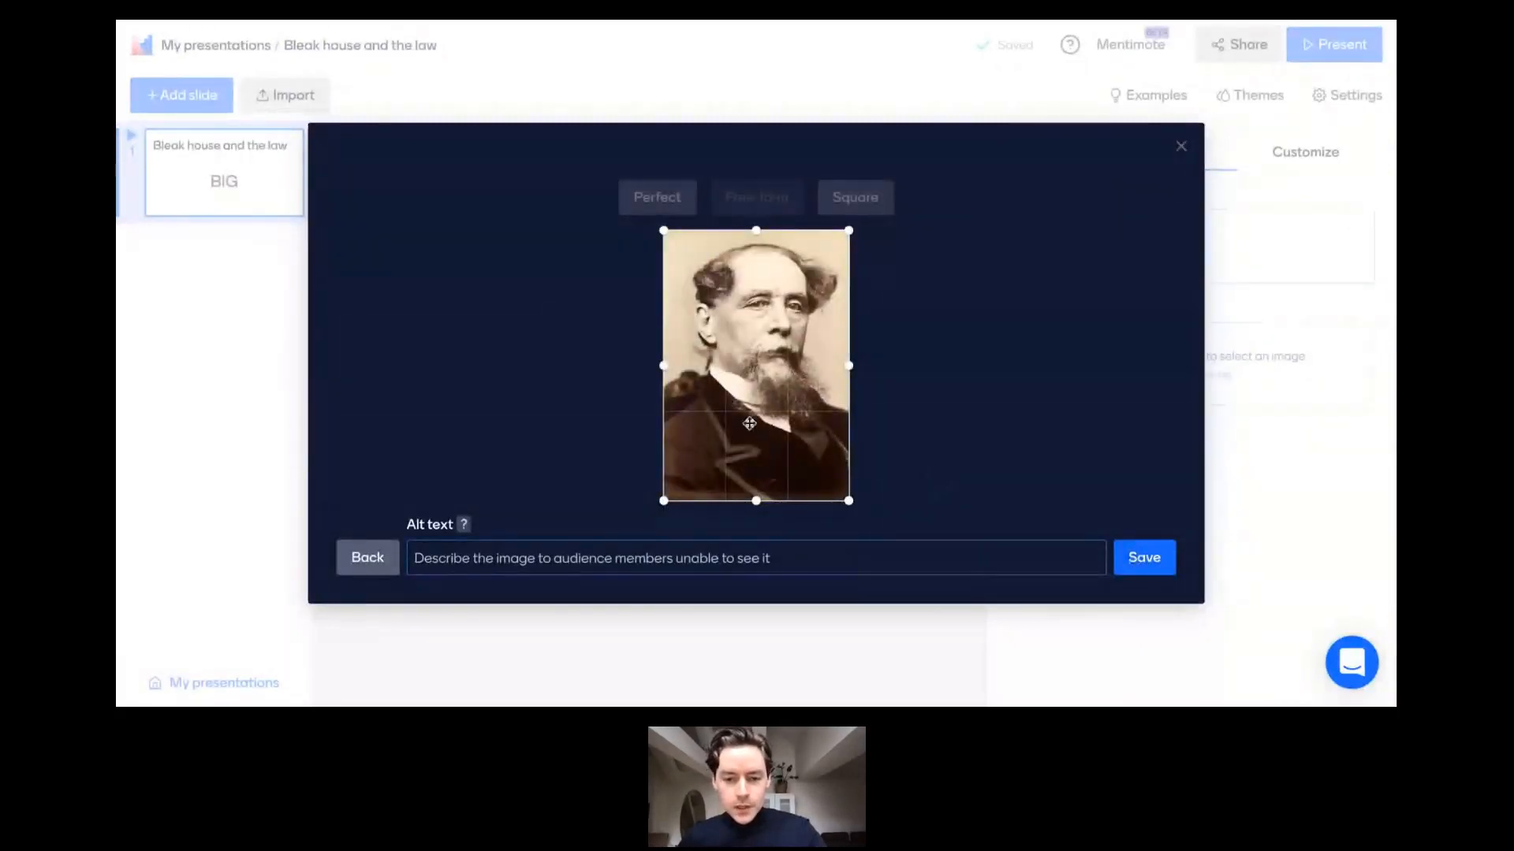
pyautogui.click(1187, 150)
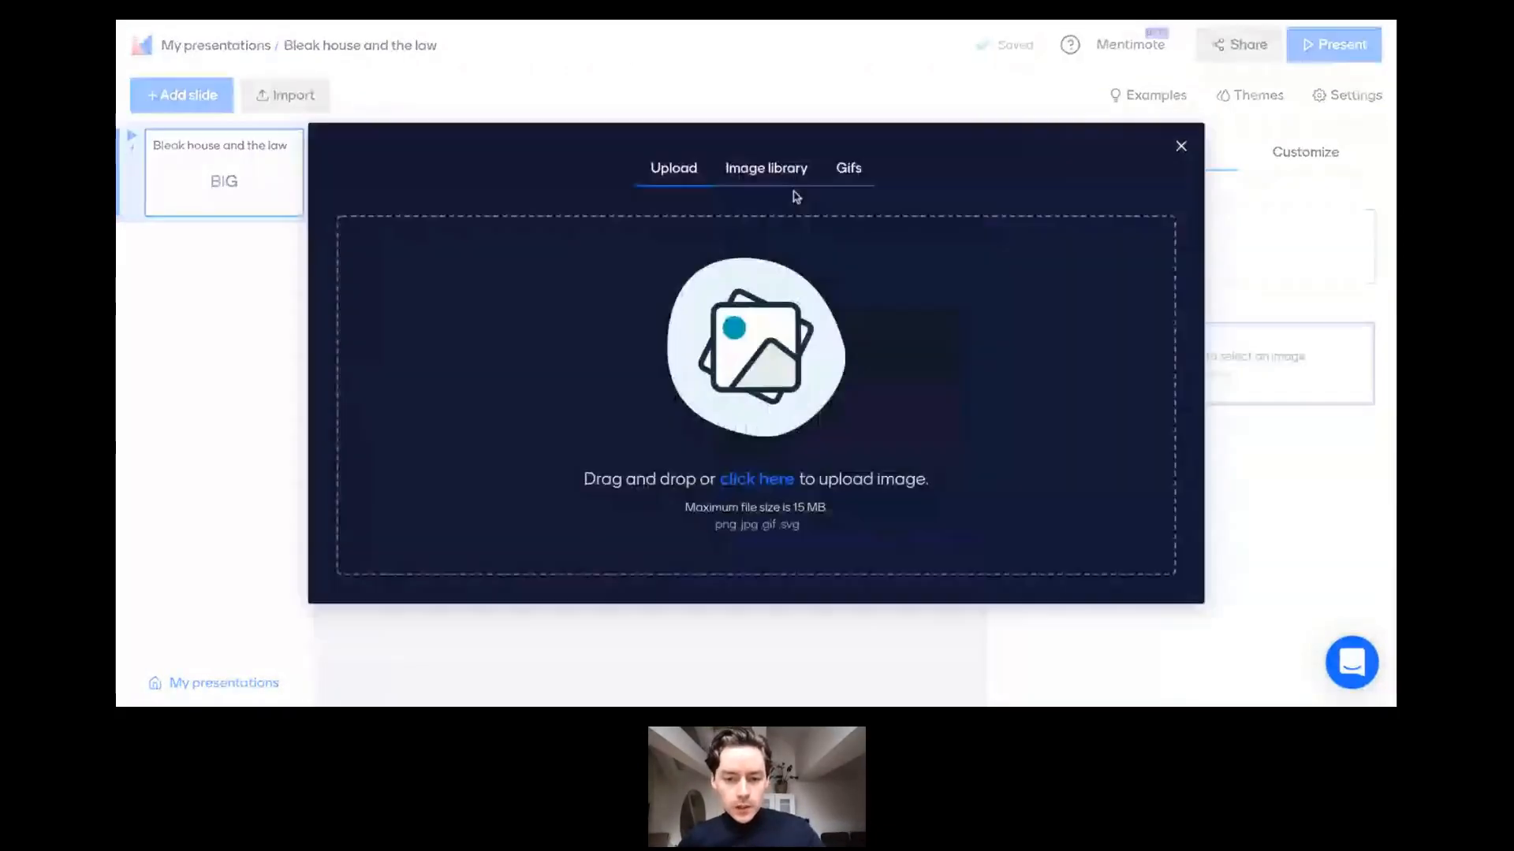
# Browse the Unsplash image library and the Giphy GIFs available as images for the slide.
pyautogui.click(763, 170)
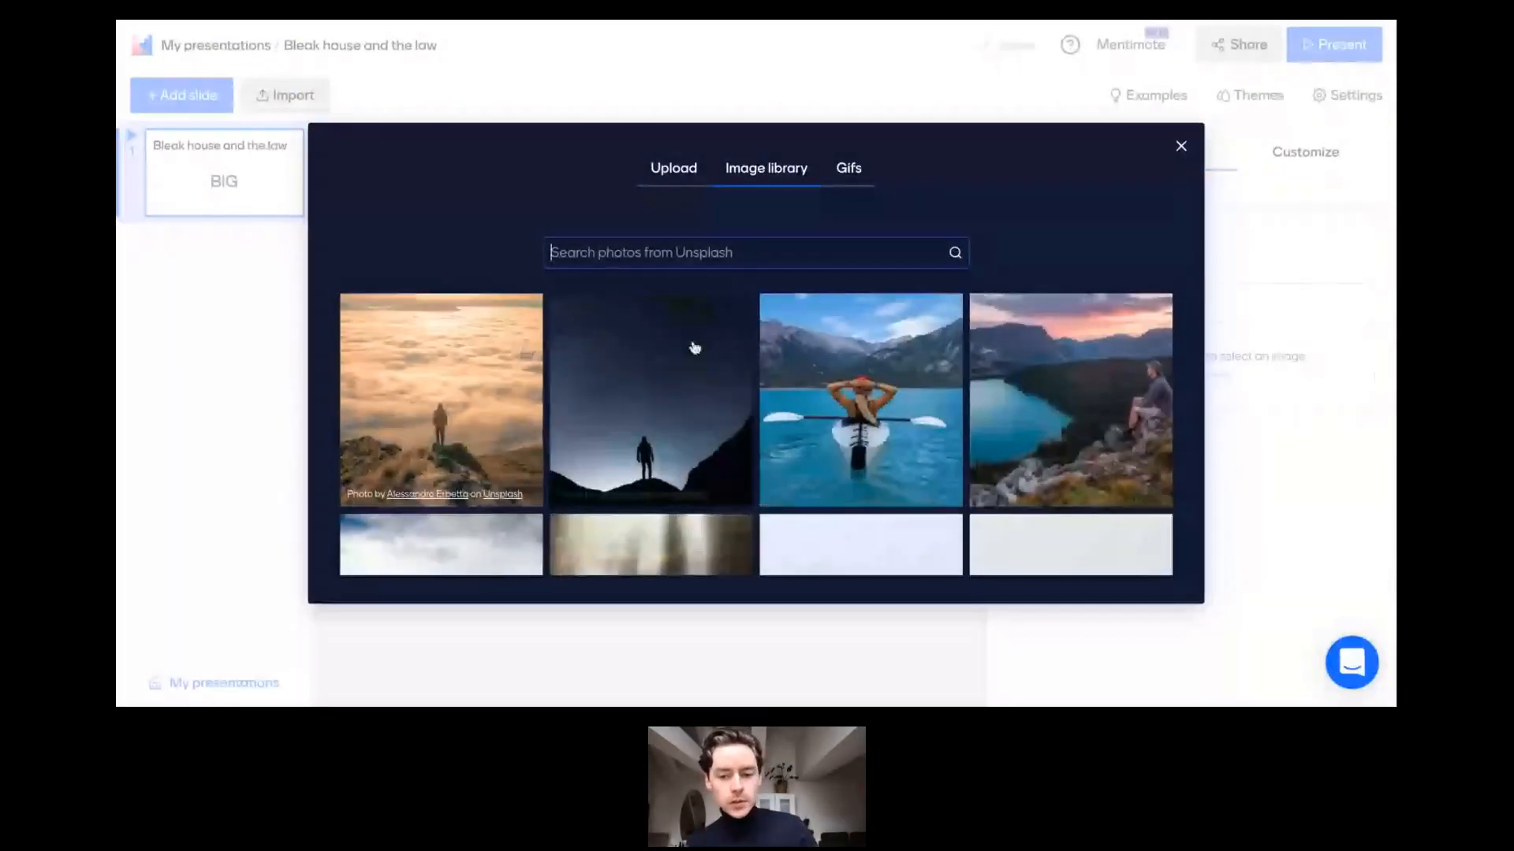
pyautogui.scroll(-5, 694, 350)
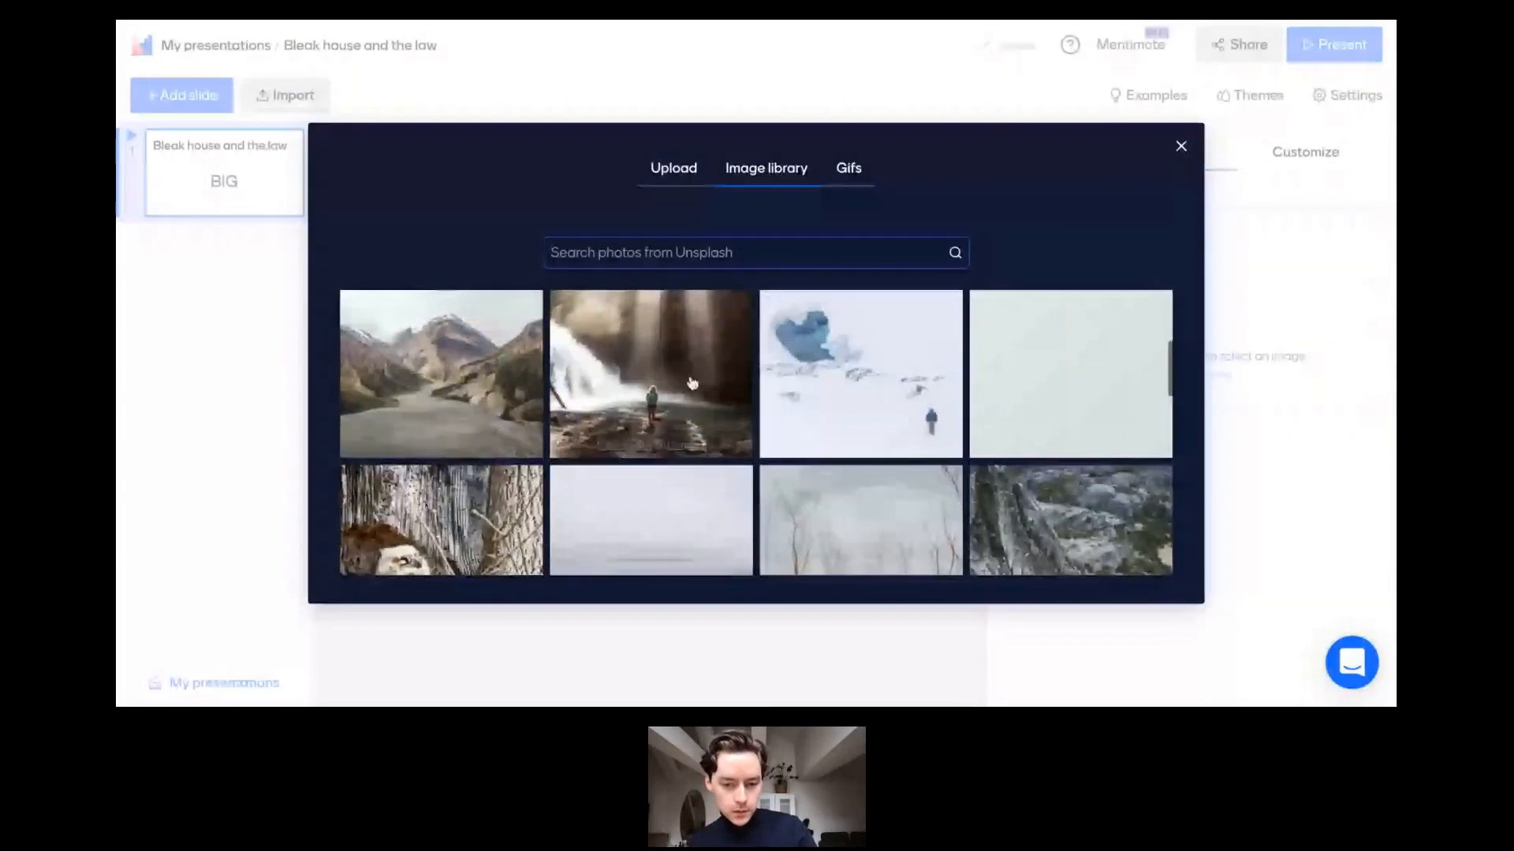
pyautogui.scroll(-2, 692, 394)
pyautogui.scroll(-2, 691, 426)
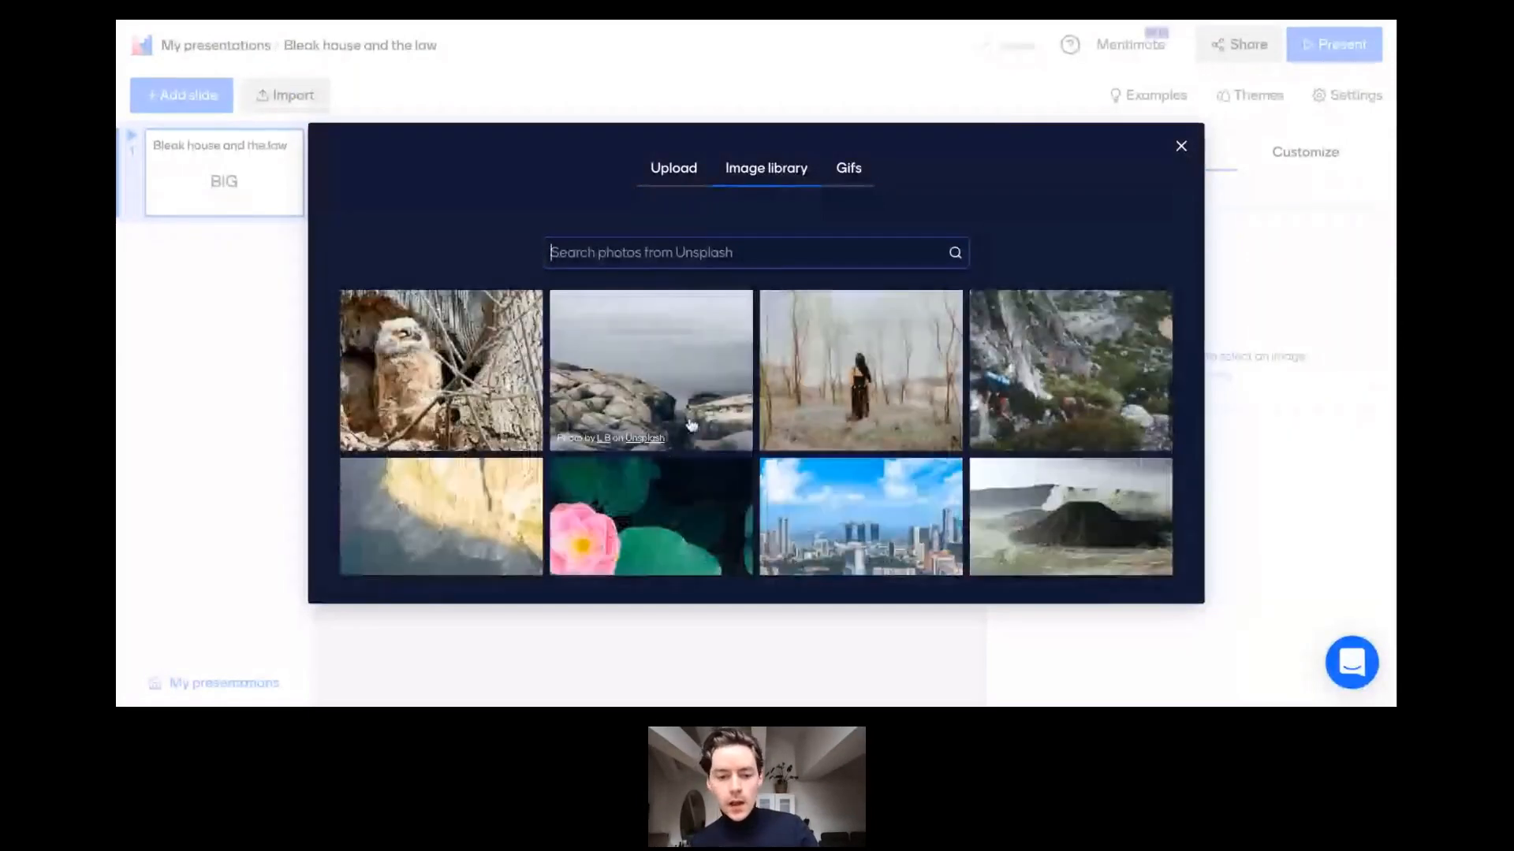
pyautogui.scroll(-3, 692, 426)
pyautogui.scroll(-3, 691, 426)
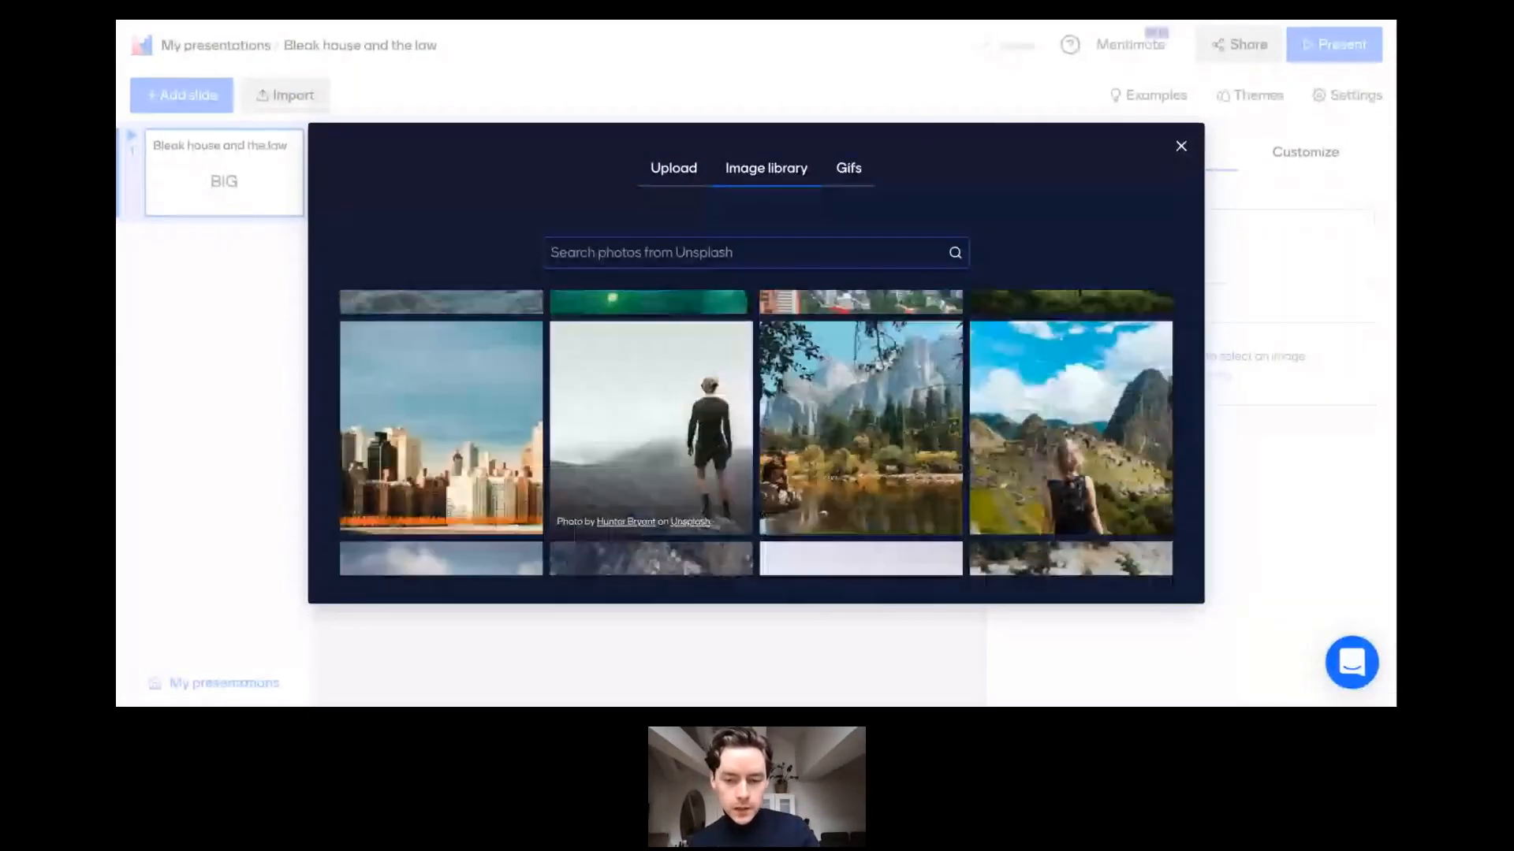
pyautogui.scroll(-3, 692, 426)
pyautogui.scroll(-3, 692, 425)
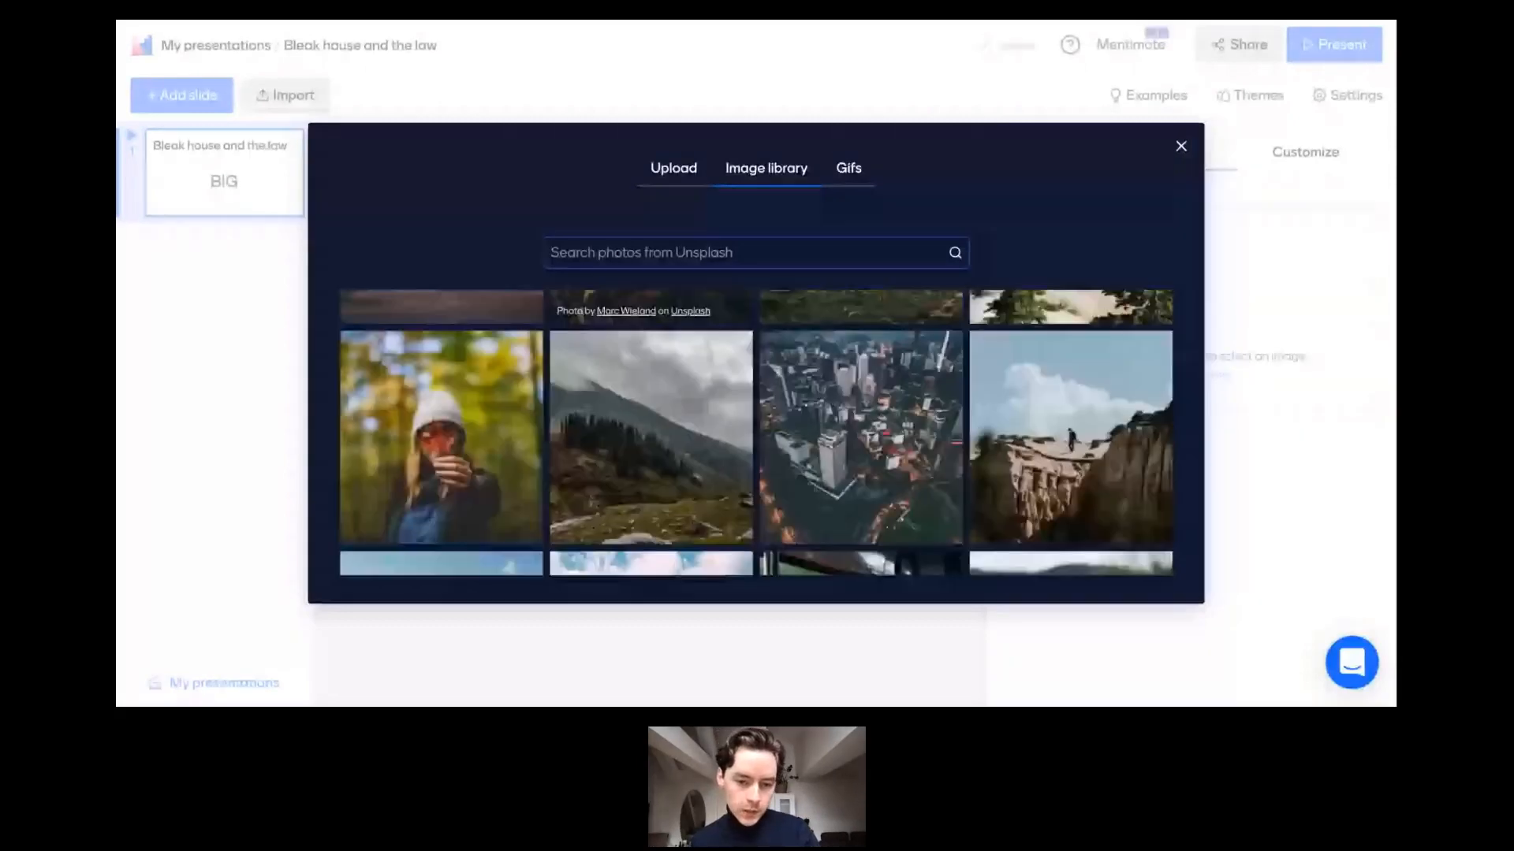
pyautogui.scroll(-3, 692, 426)
pyautogui.scroll(-3, 651, 425)
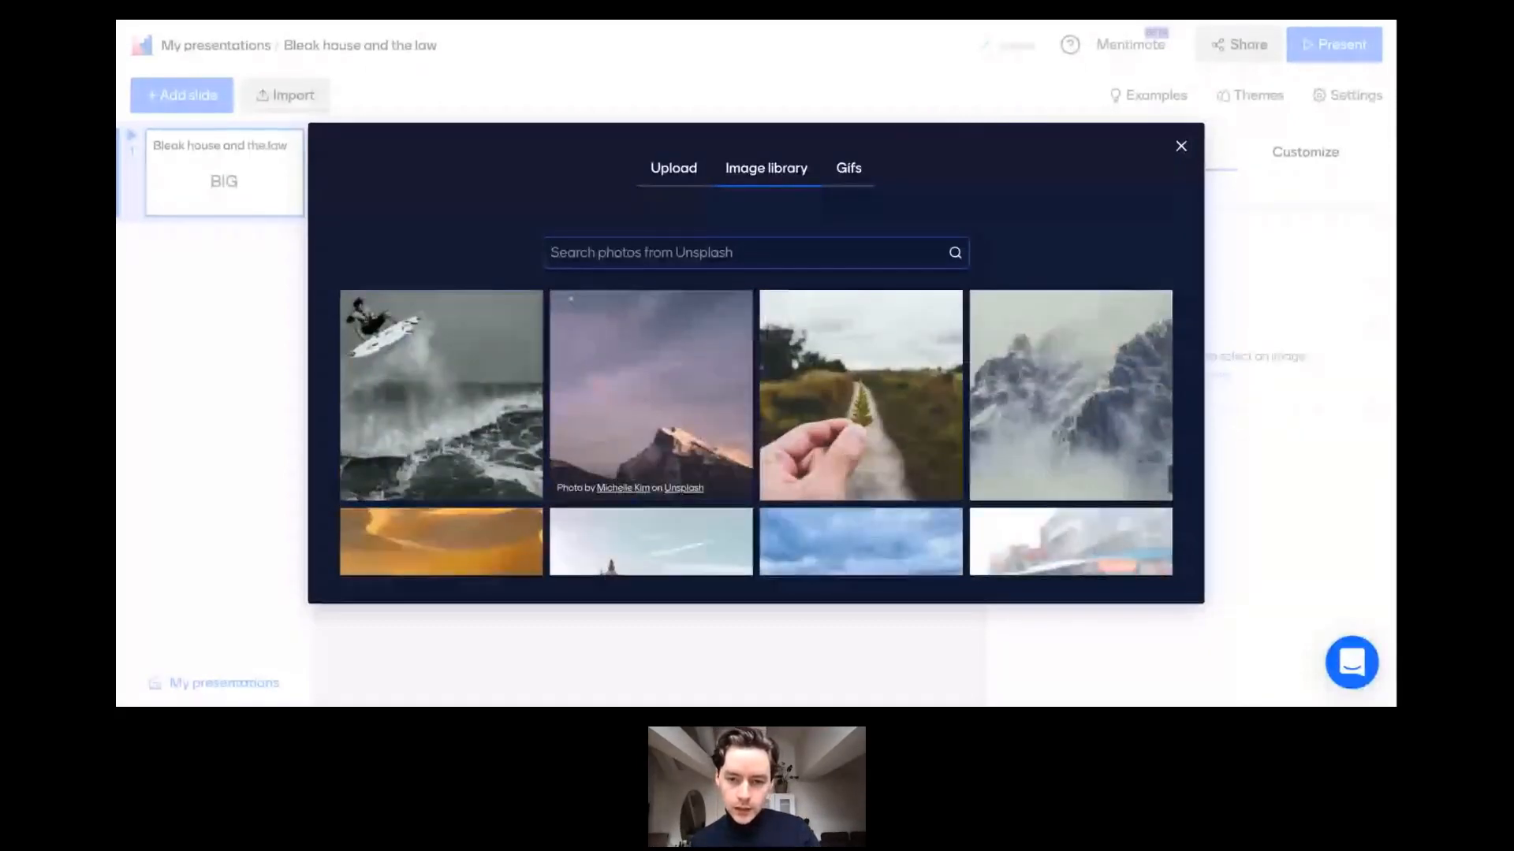
pyautogui.scroll(10, 654, 450)
pyautogui.click(848, 168)
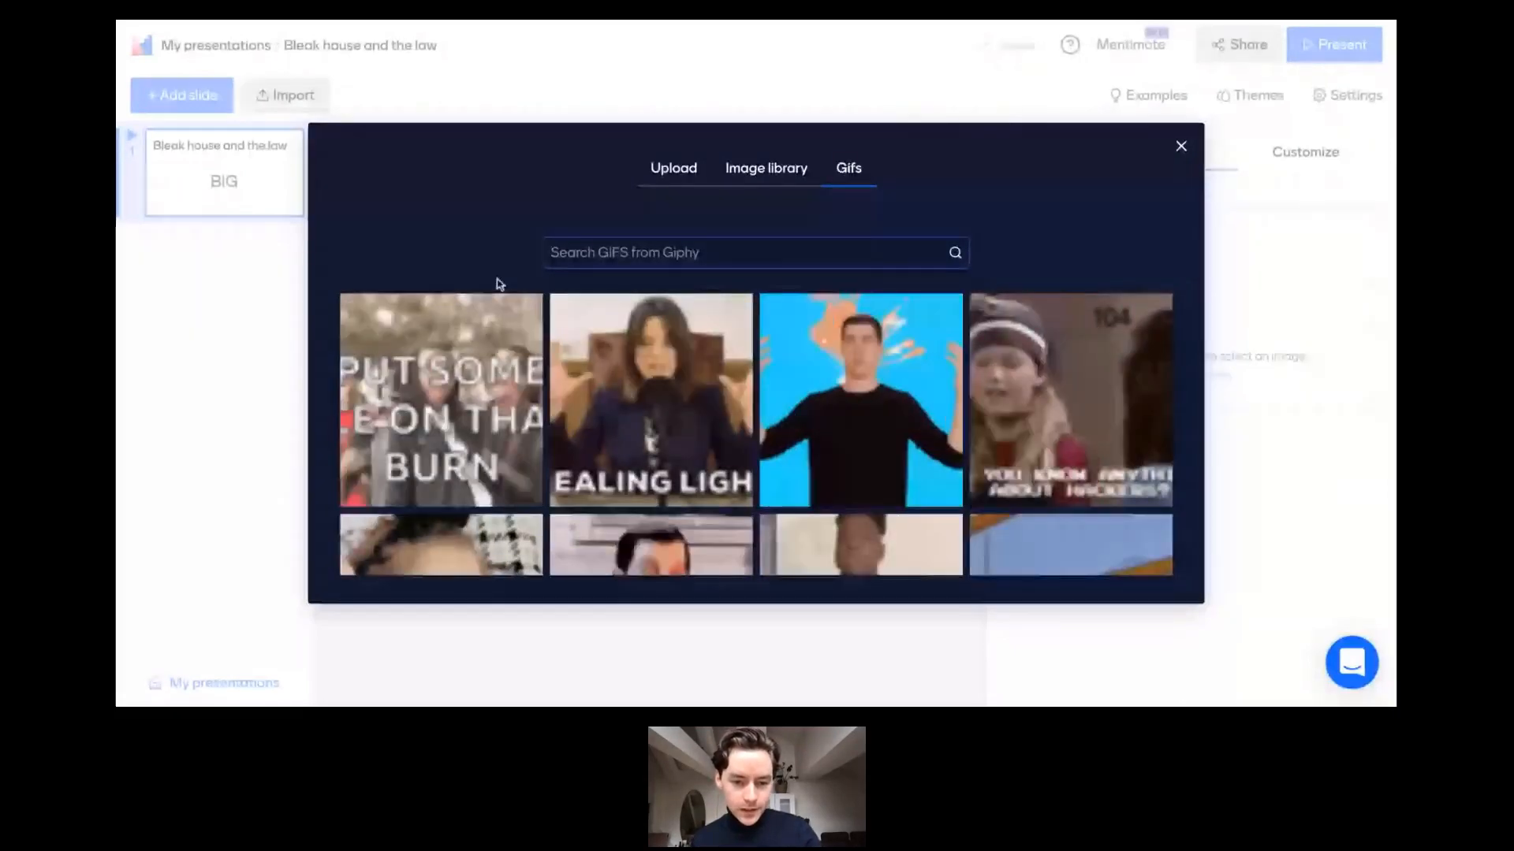
pyautogui.scroll(-1, 500, 284)
pyautogui.scroll(1, 446, 250)
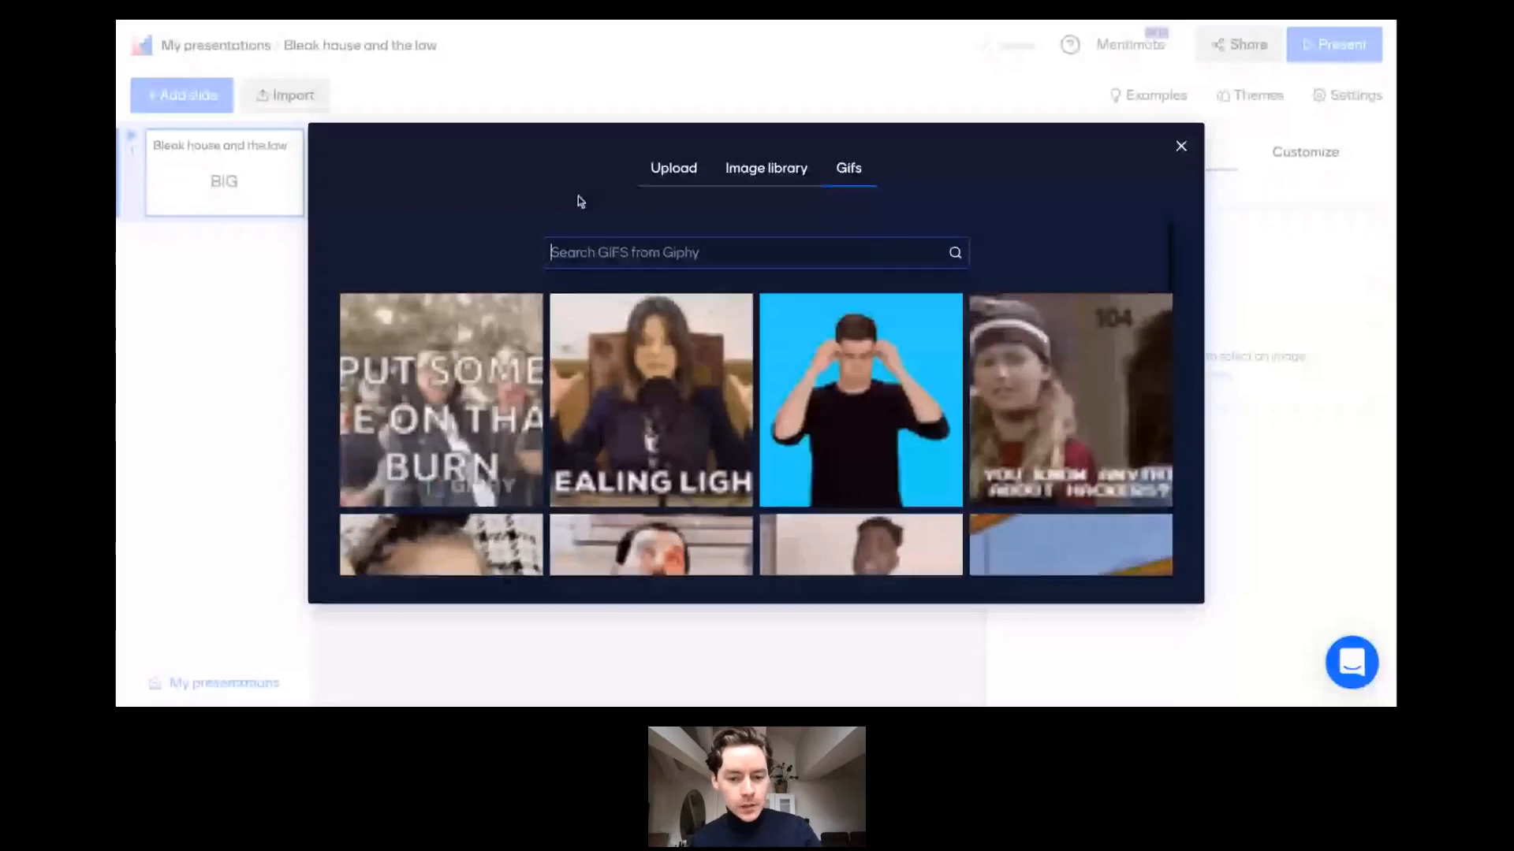
# Upload the vintage portrait photo of the bearded man as the slide's image and save it without cropping.
pyautogui.click(674, 168)
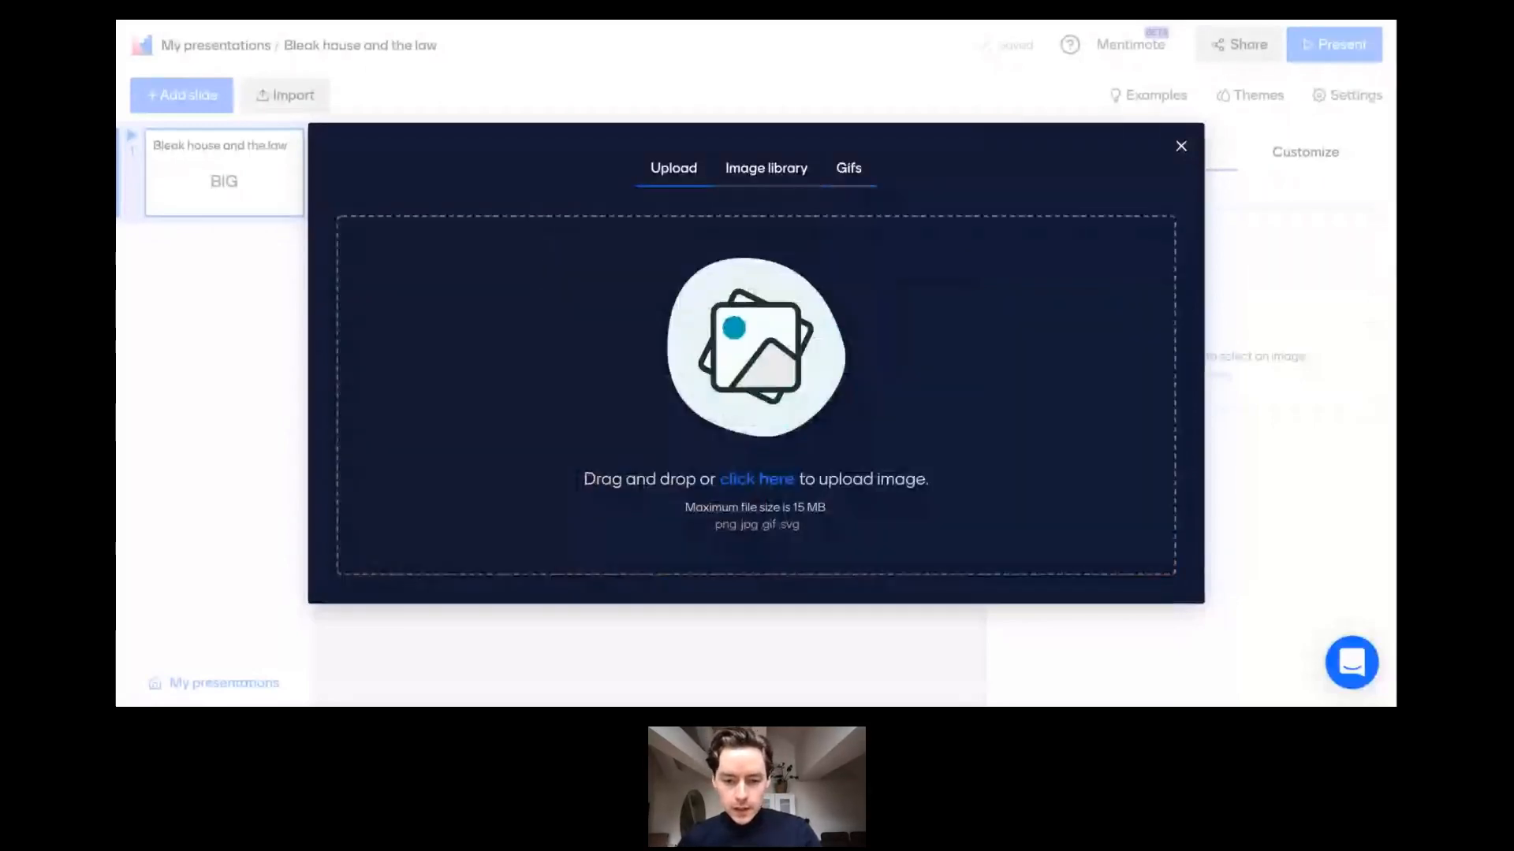
pyautogui.click(771, 488)
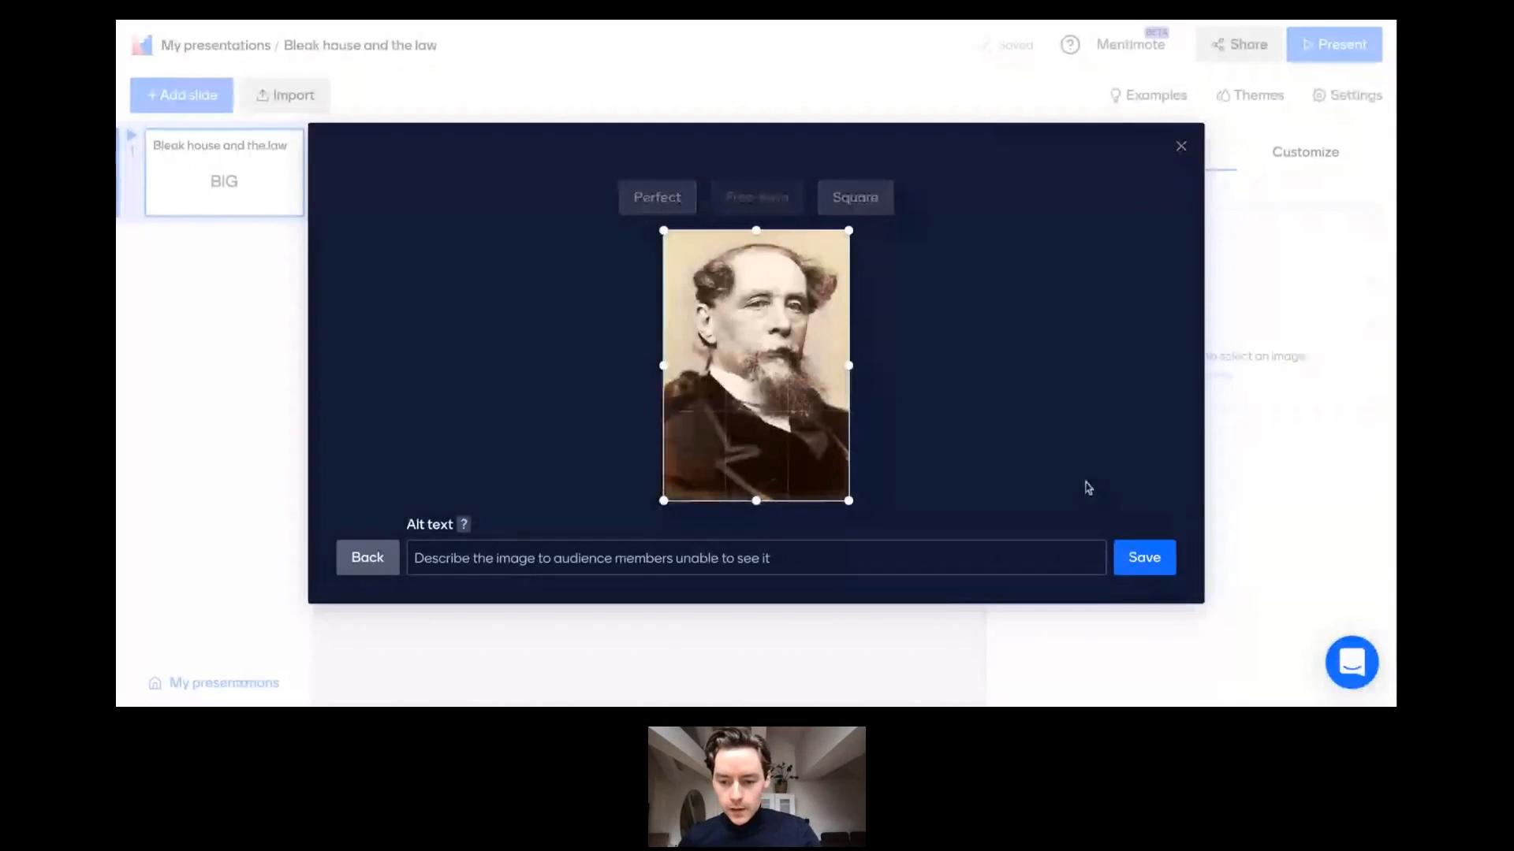
pyautogui.click(1140, 556)
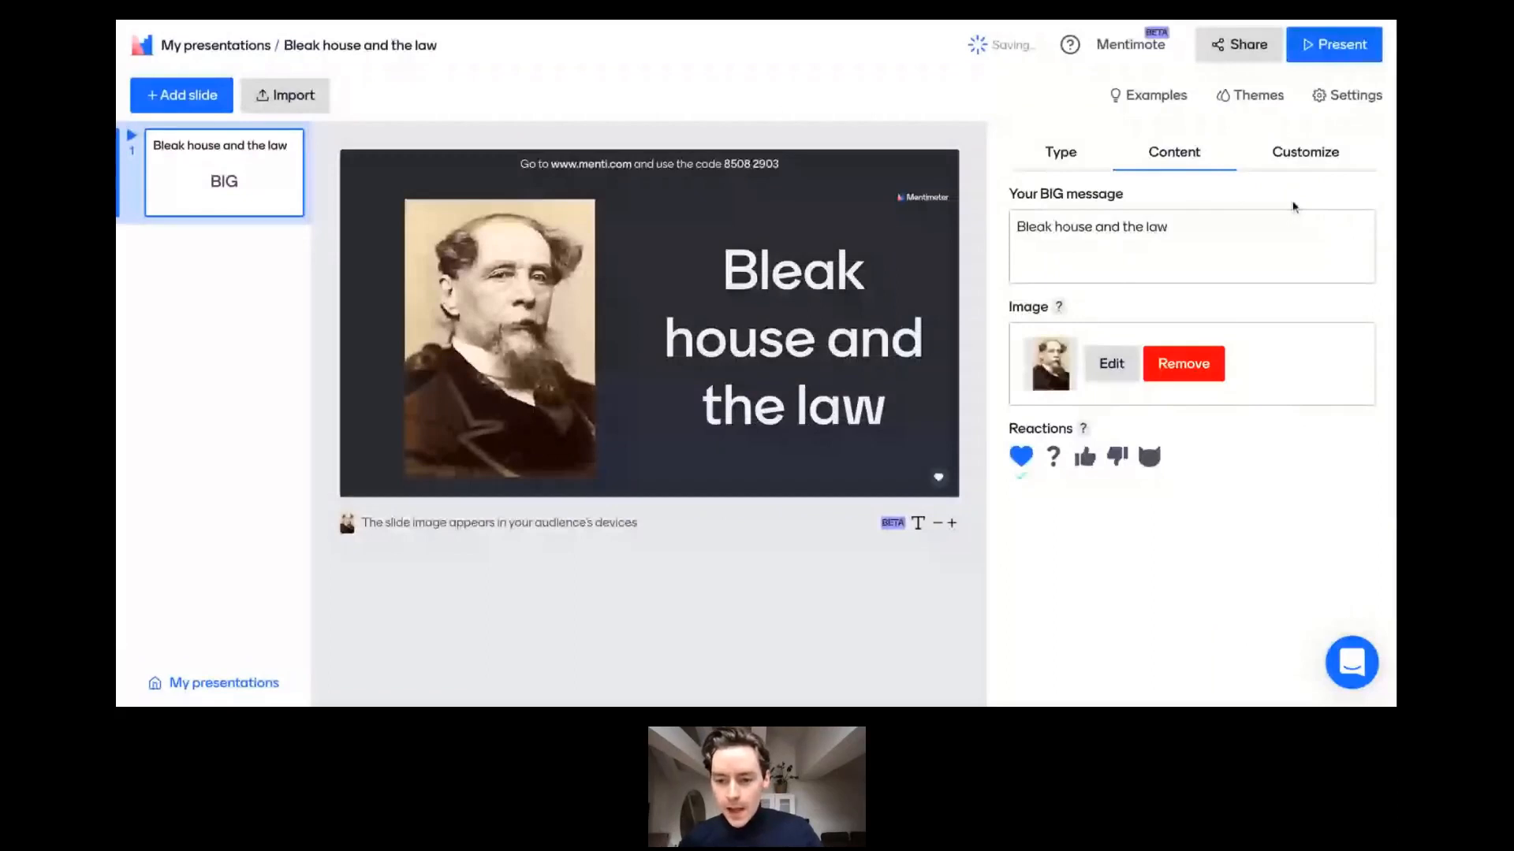
# Change the slide's layout to a narrow full-height image column on the left with the text filling the wider right part.
pyautogui.click(1304, 151)
pyautogui.click(1189, 347)
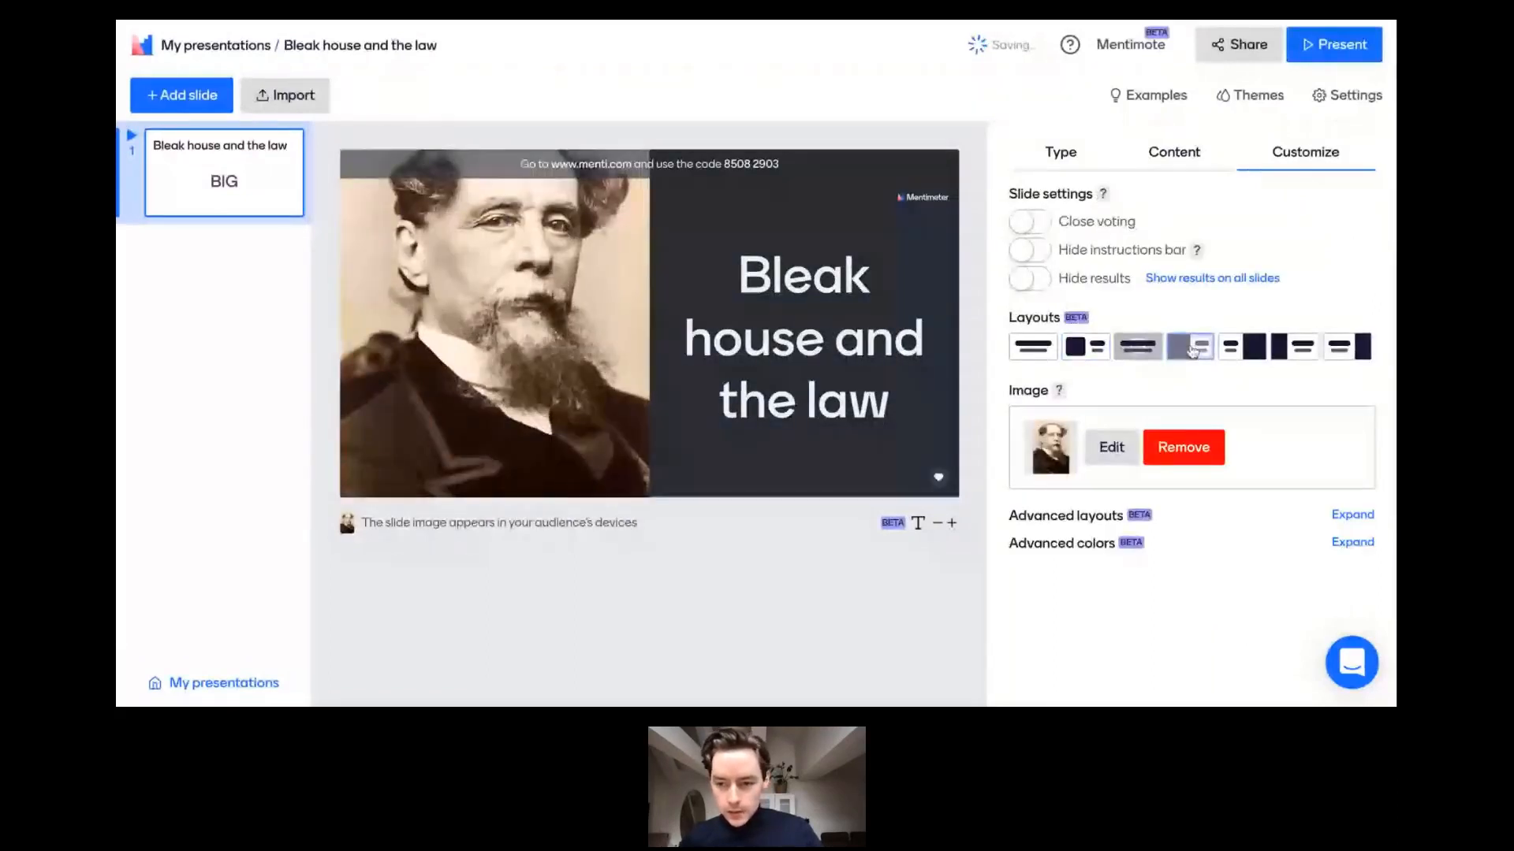
pyautogui.click(1290, 357)
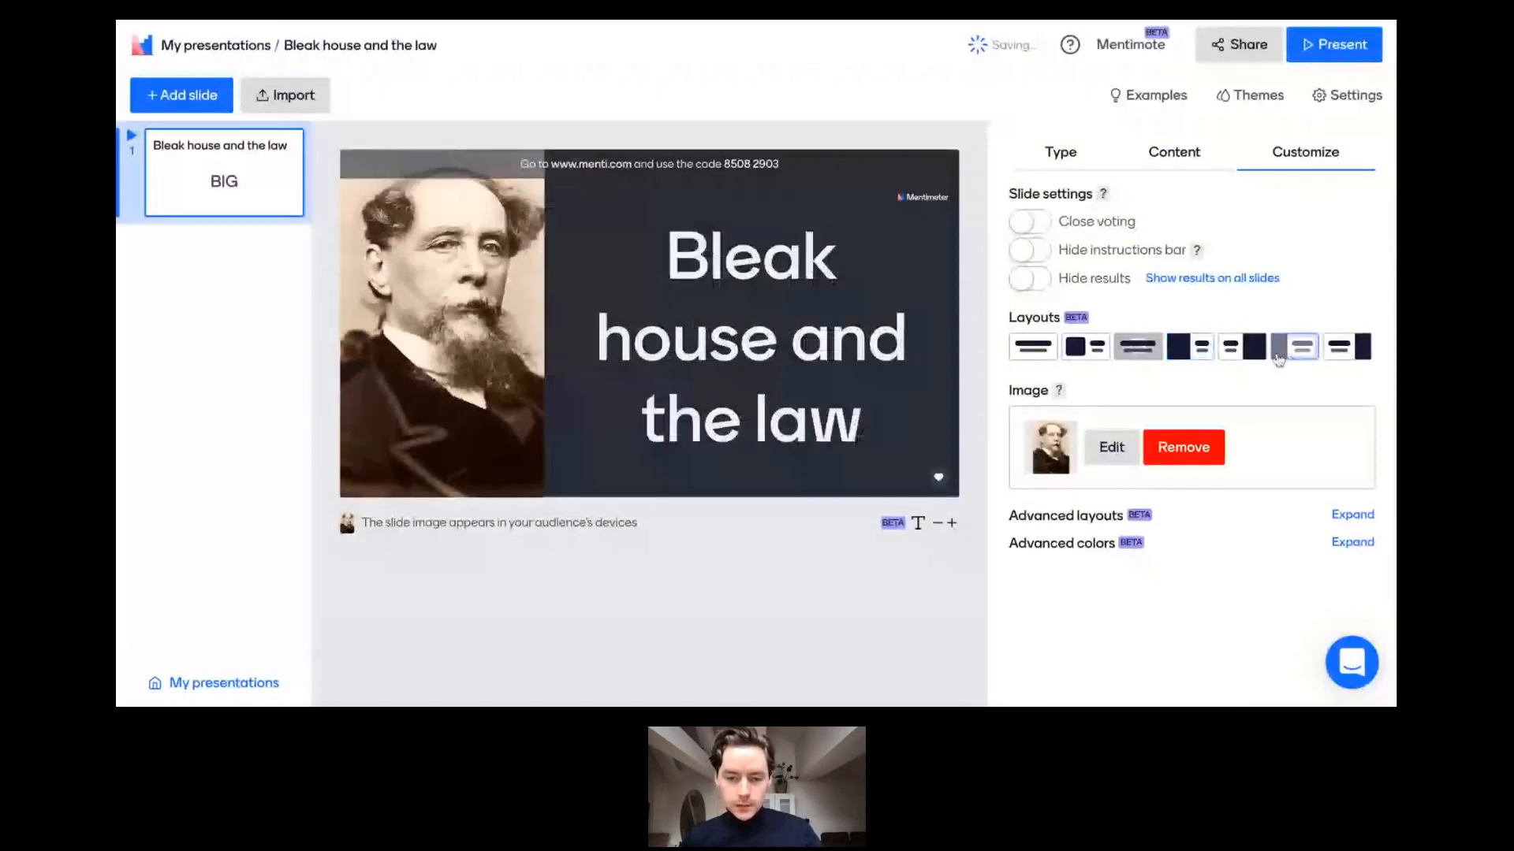
# Add a second slide of type Quote after the Big title slide.
pyautogui.click(1059, 151)
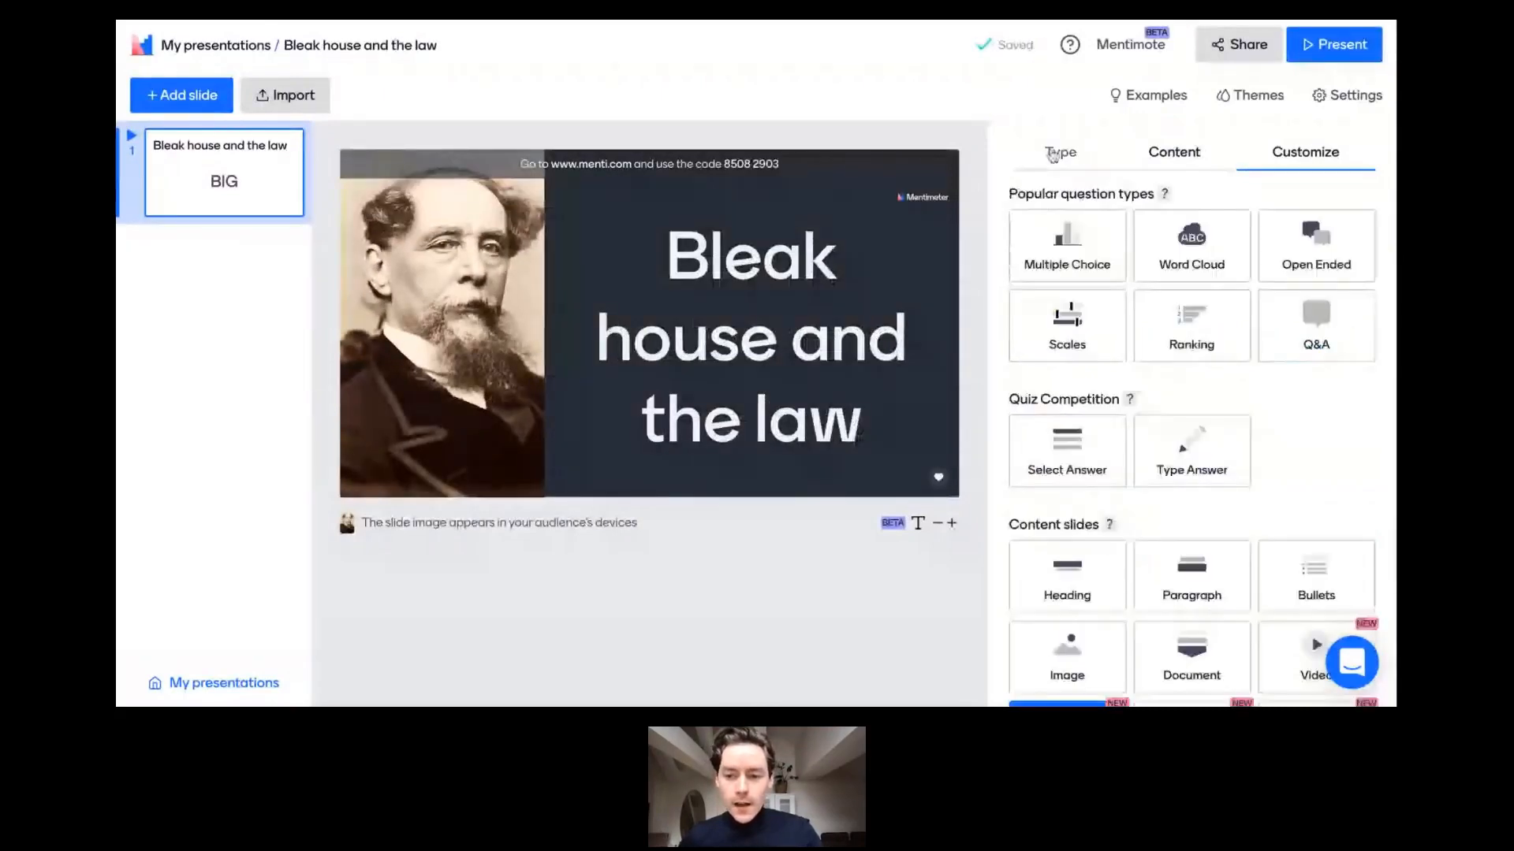
pyautogui.scroll(-1, 1171, 513)
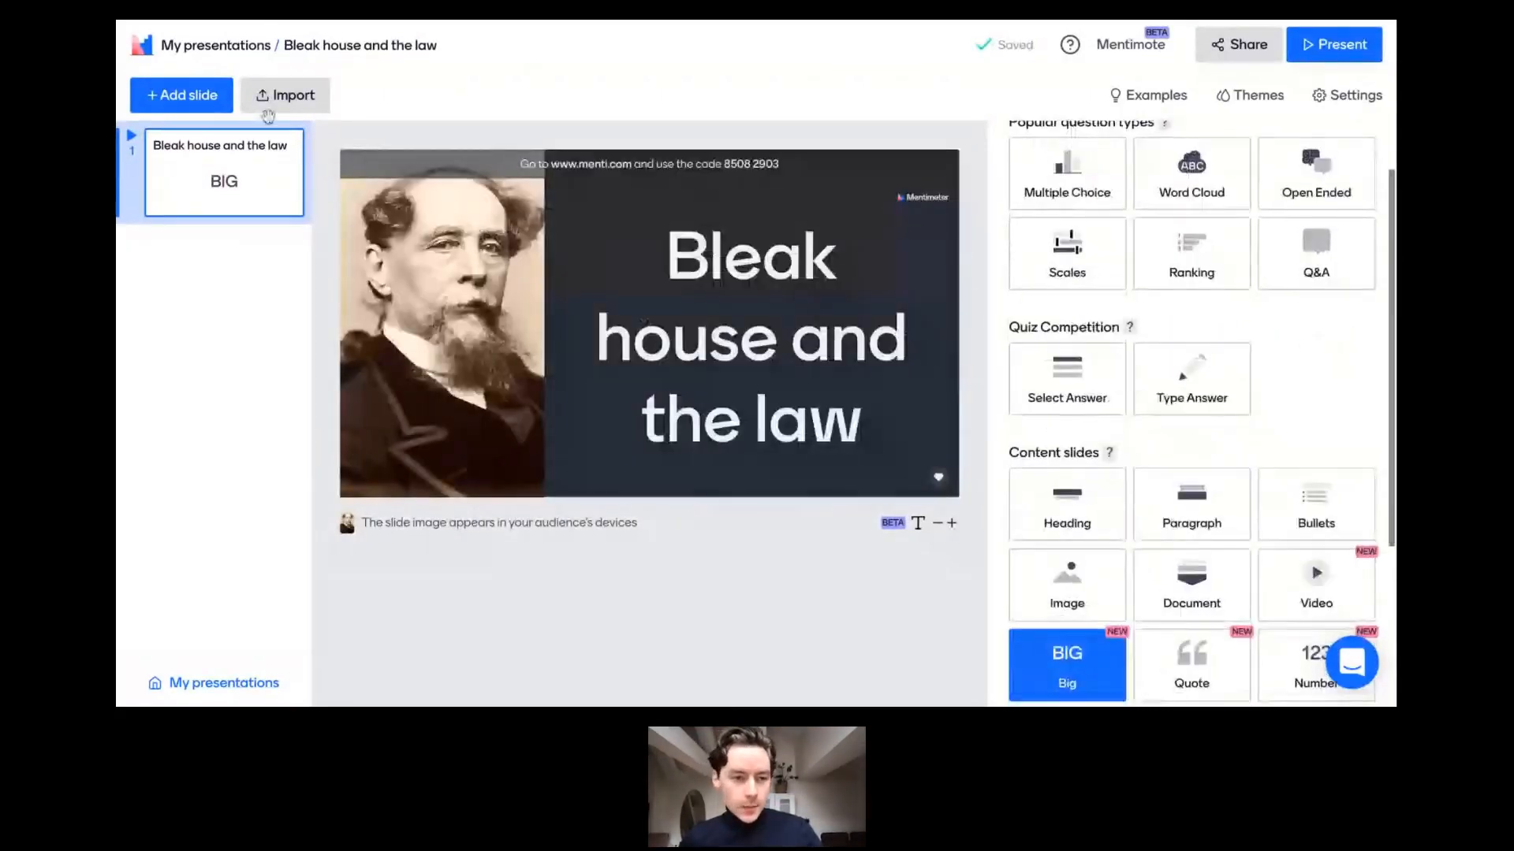
pyautogui.click(180, 113)
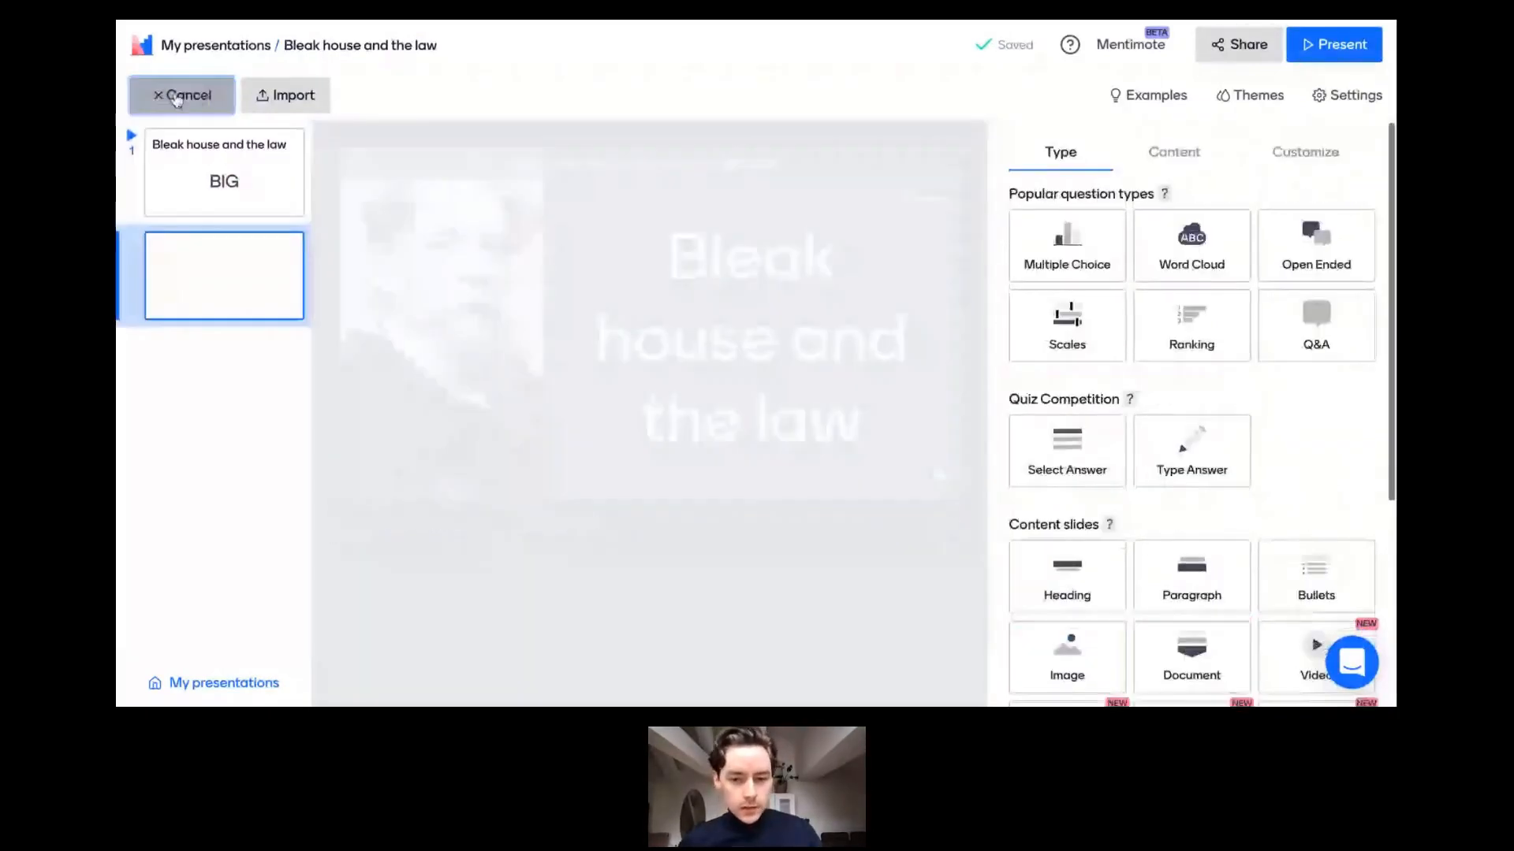
pyautogui.scroll(-3, 1033, 473)
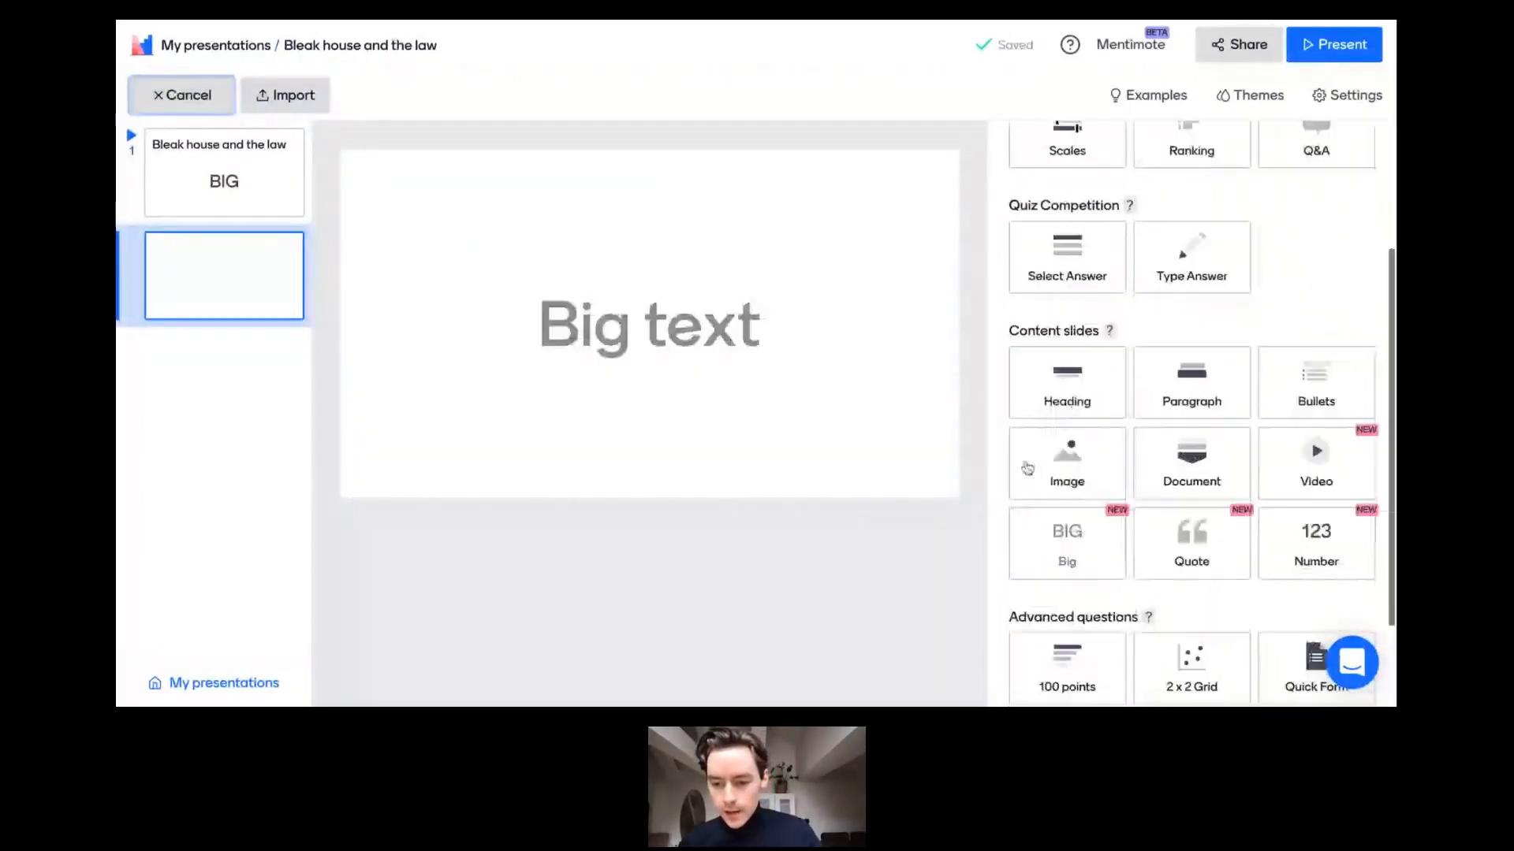
pyautogui.click(1191, 540)
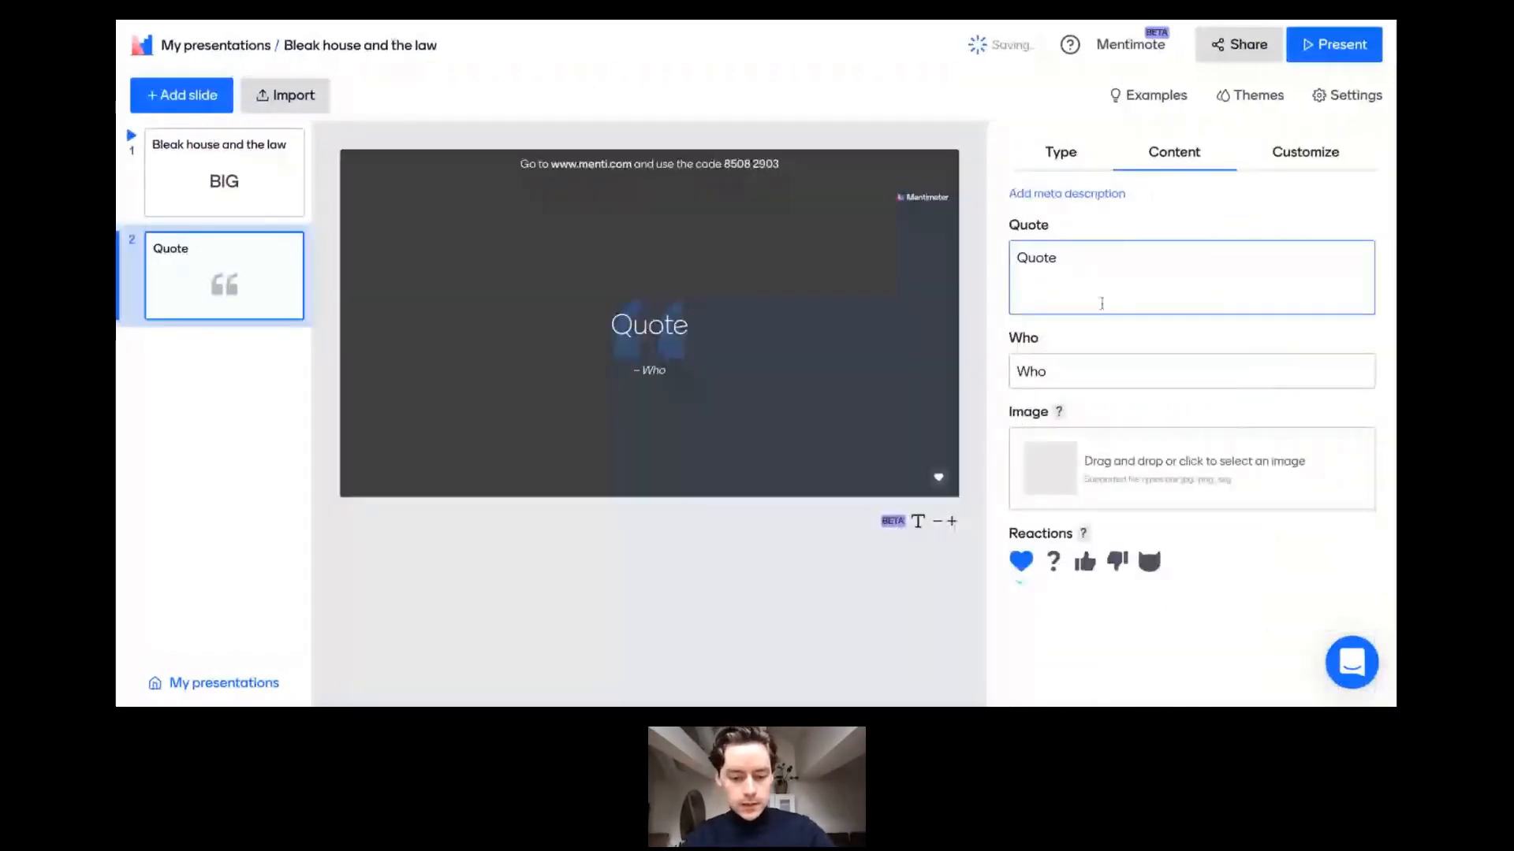
# Attribute the quote on the second slide to Charles Dickens.
pyautogui.click(1107, 367)
pyautogui.write('Charles')
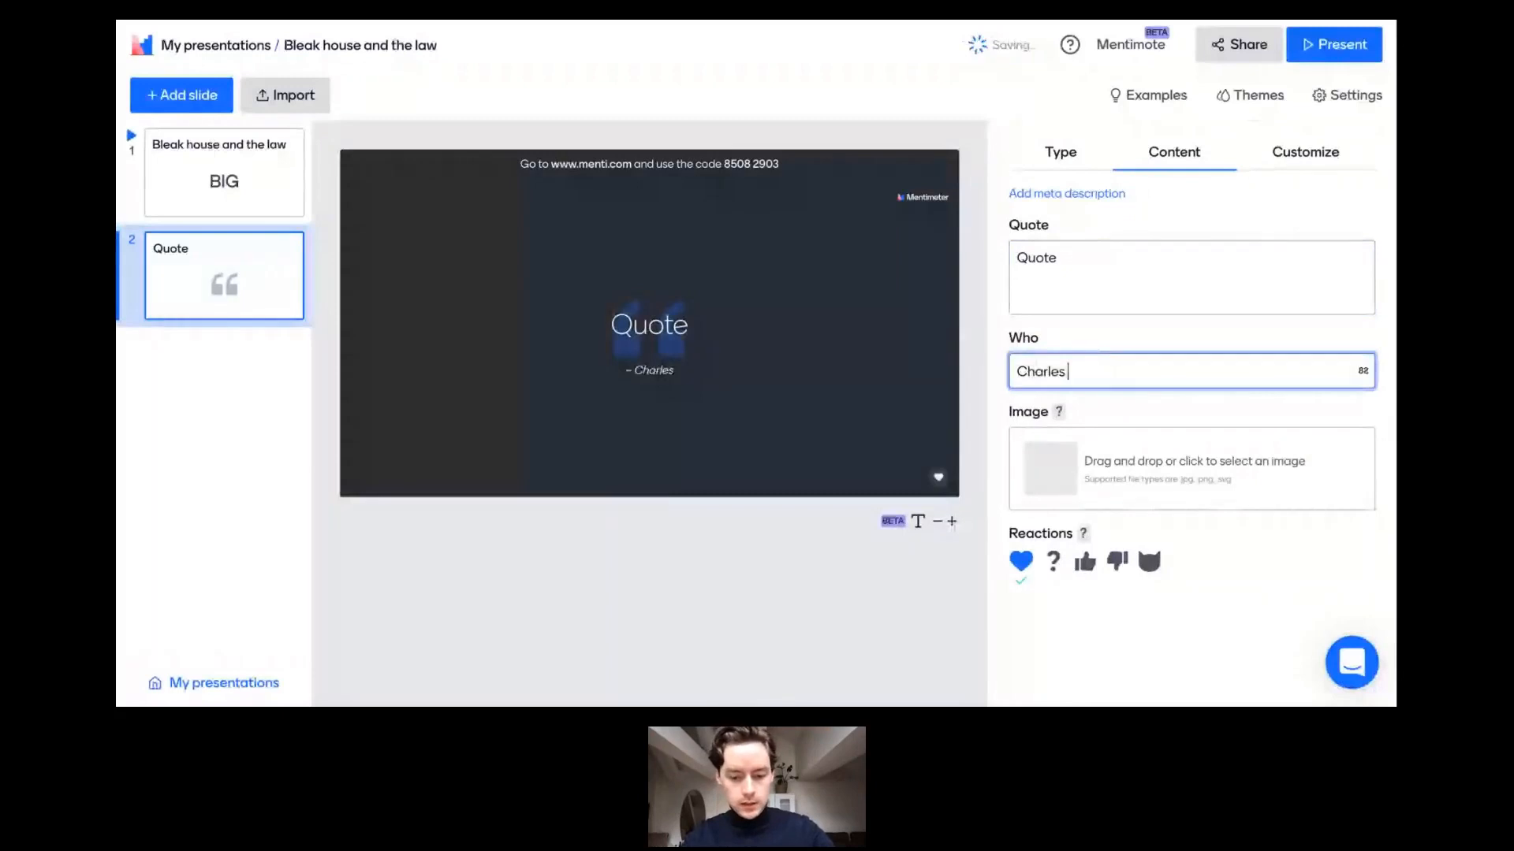
pyautogui.write(' Dickens')
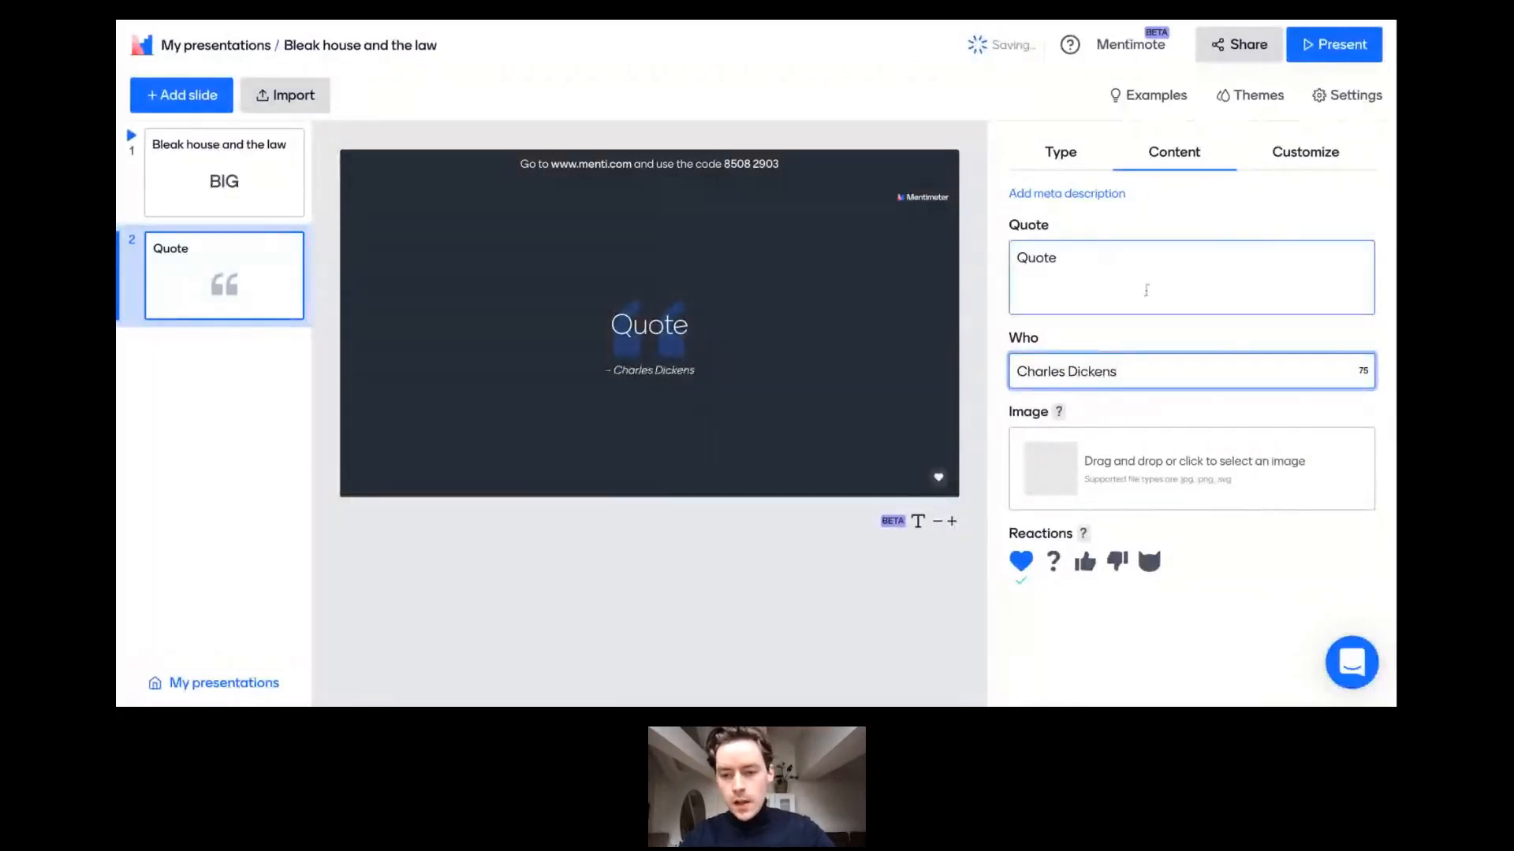
# Set the quote text to "What does it all mean? And if it means anything to anyone, how come it means nothing to me?".
pyautogui.click(1137, 283)
pyautogui.write('Wh')
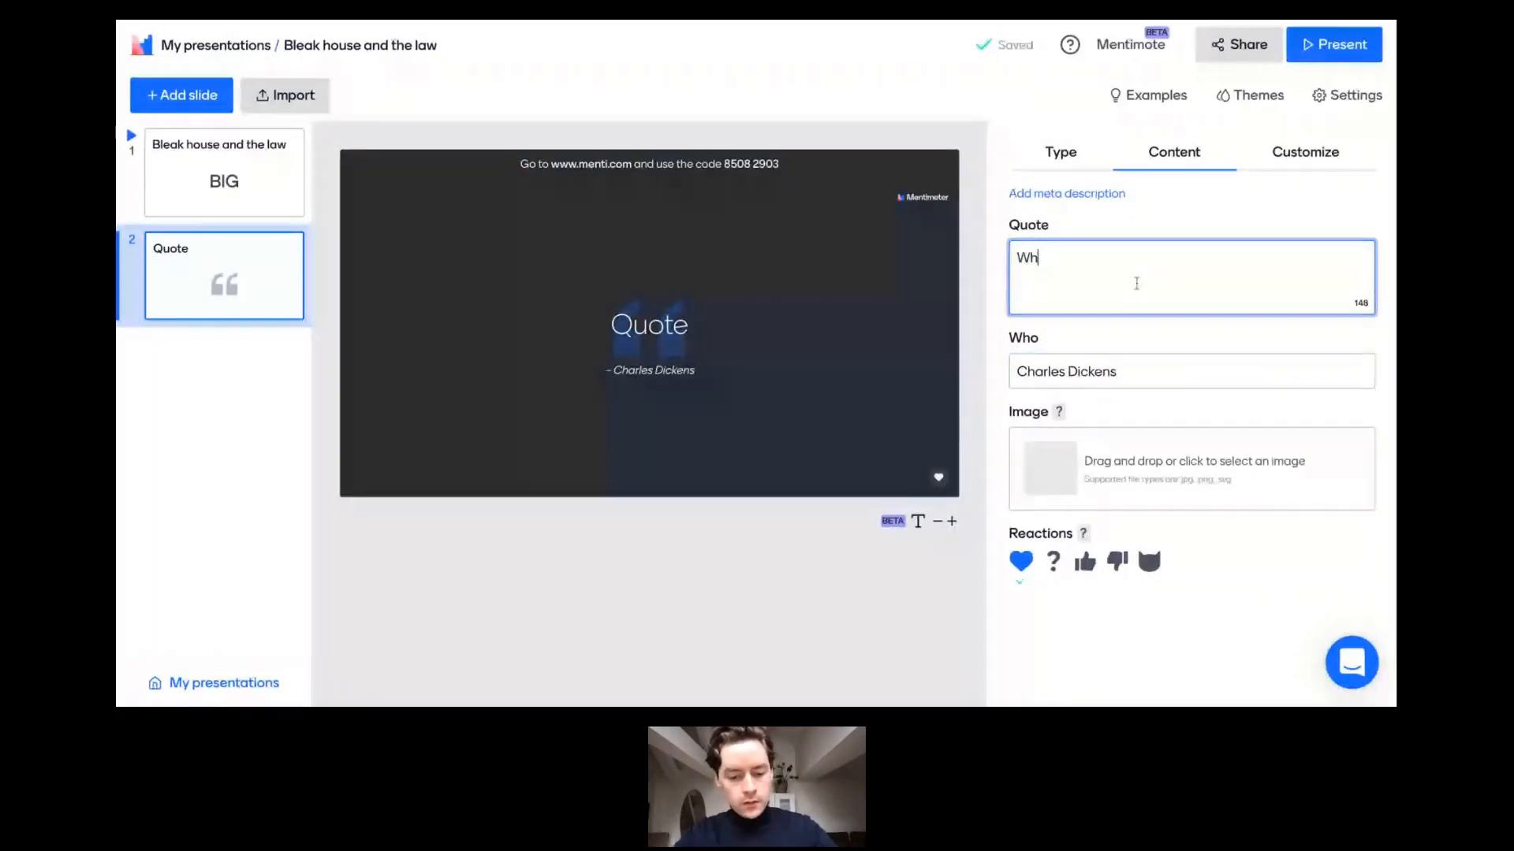
pyautogui.write('at does it all mean')
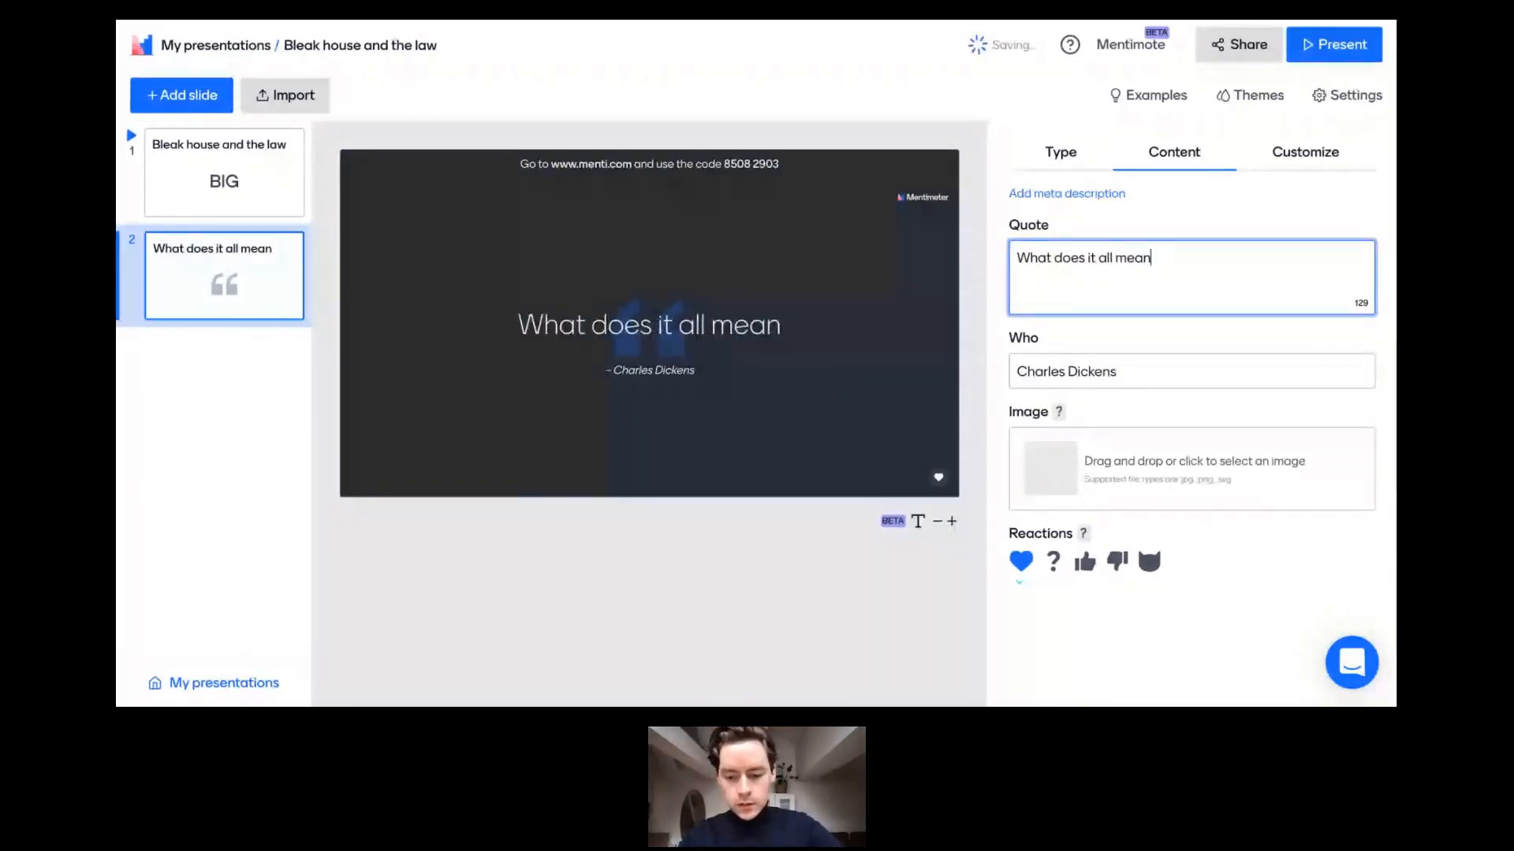
pyautogui.write('? A')
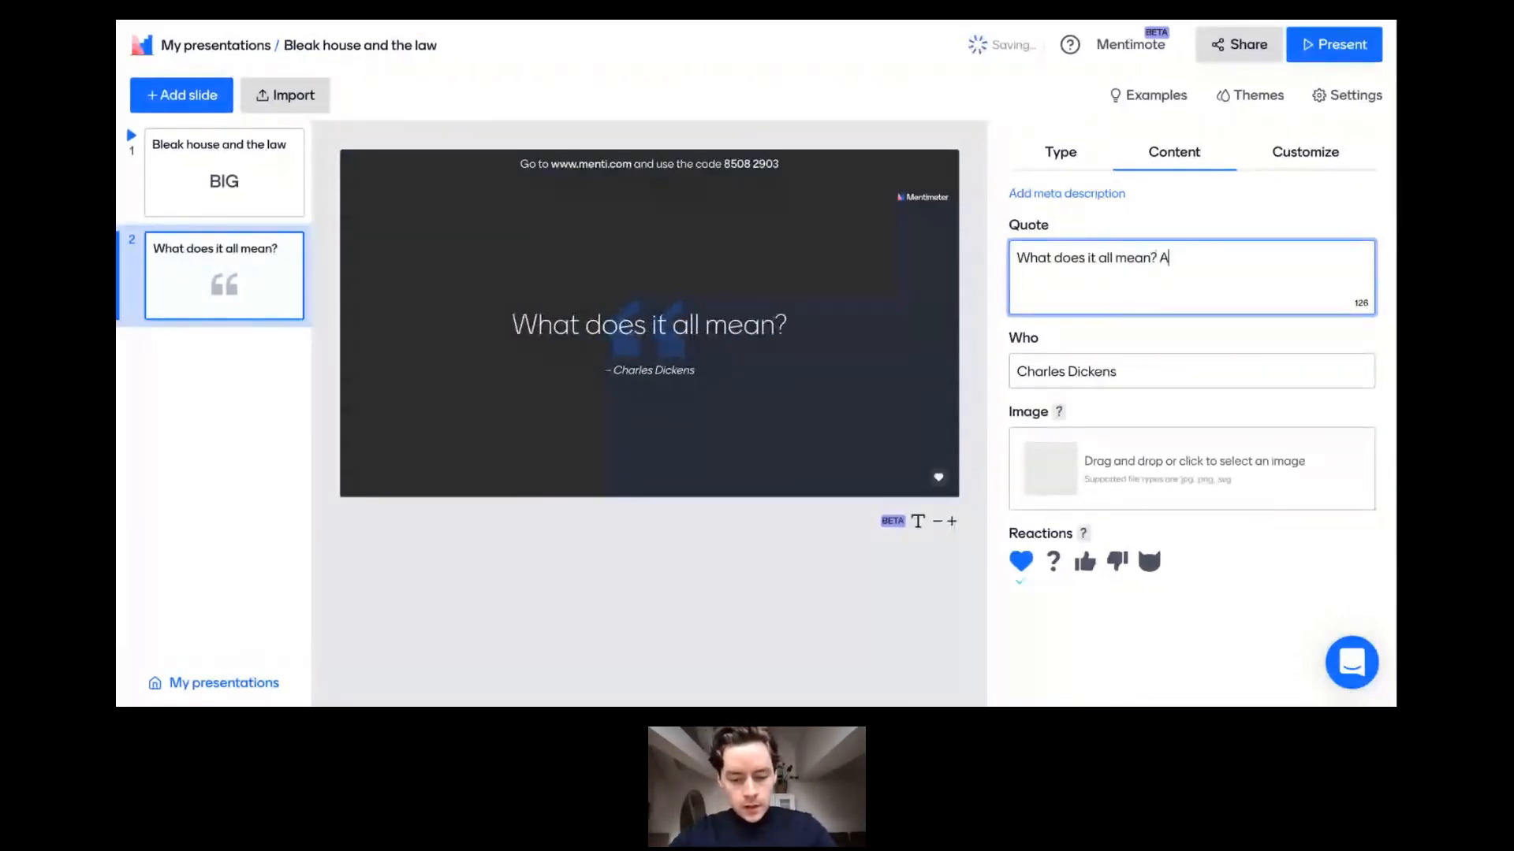
pyautogui.write('nd if ')
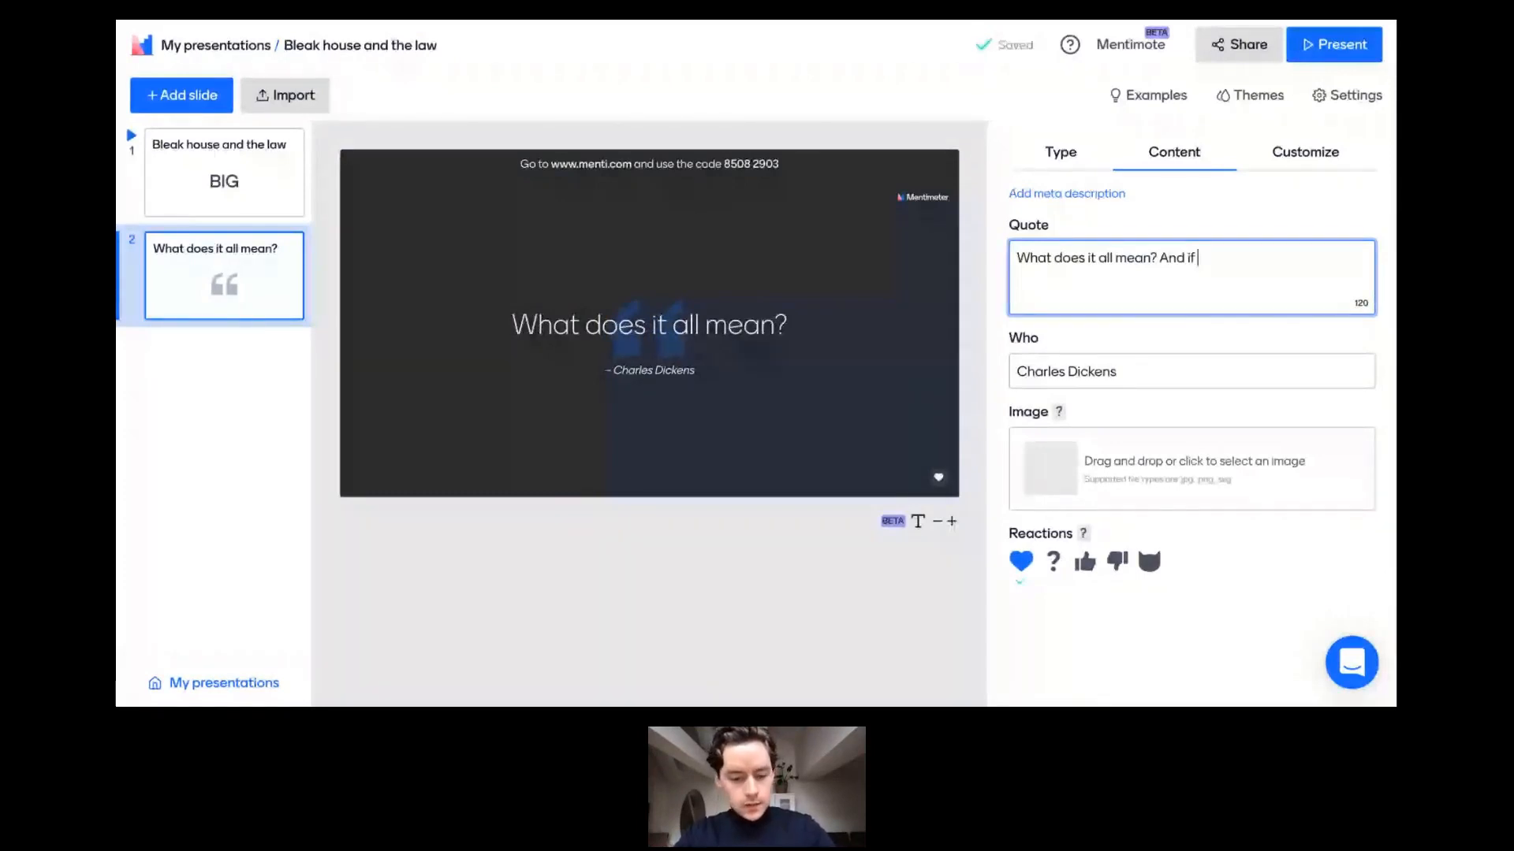
pyautogui.write('it mew')
pyautogui.press('BackSpace')
pyautogui.write('n')
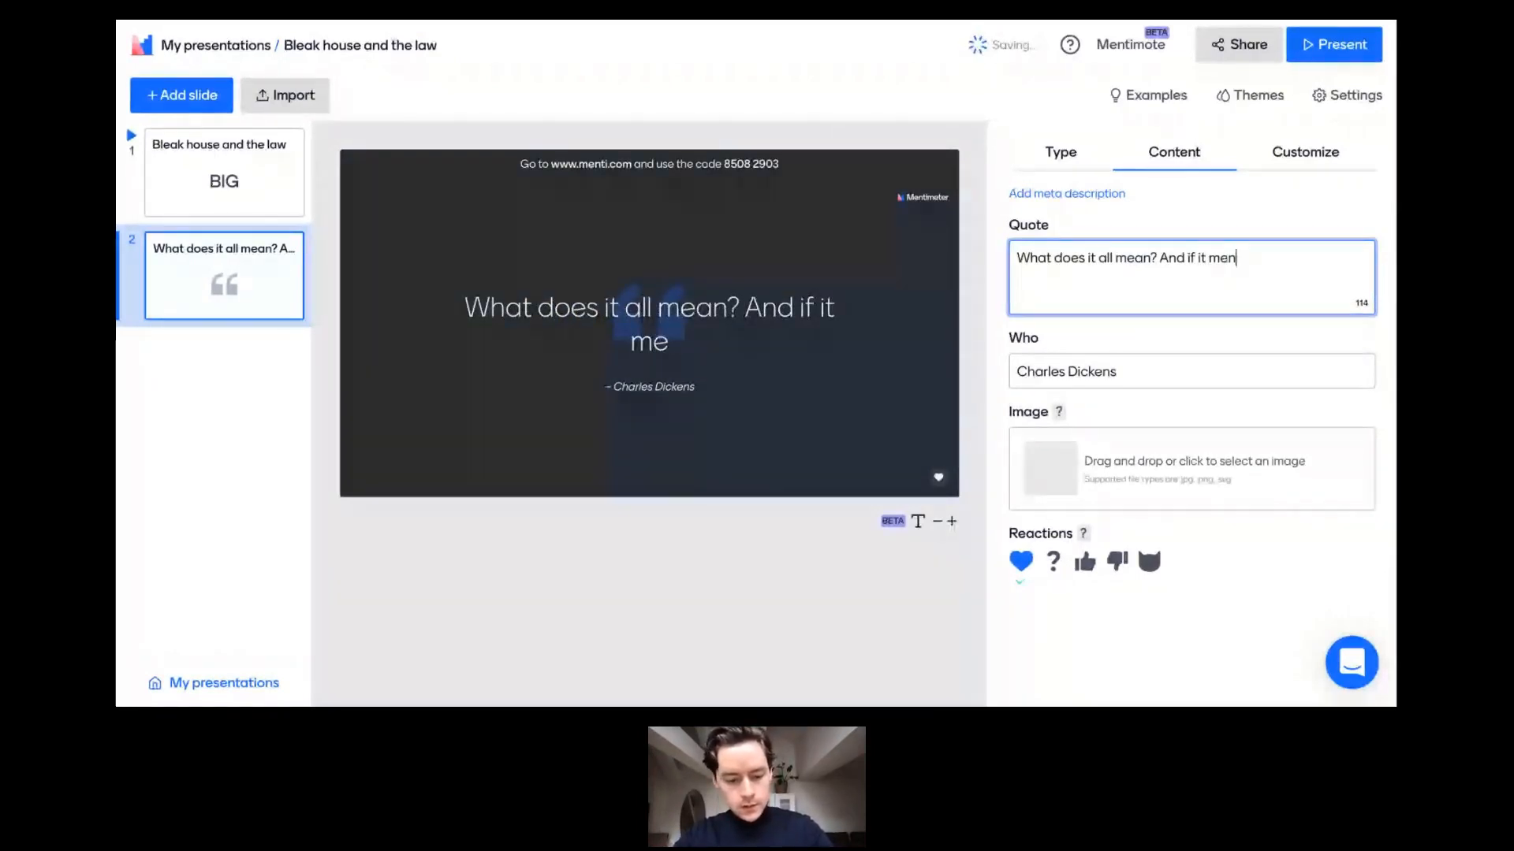
pyautogui.write('a')
pyautogui.press('BackSpace')
pyautogui.press('BackSpace')
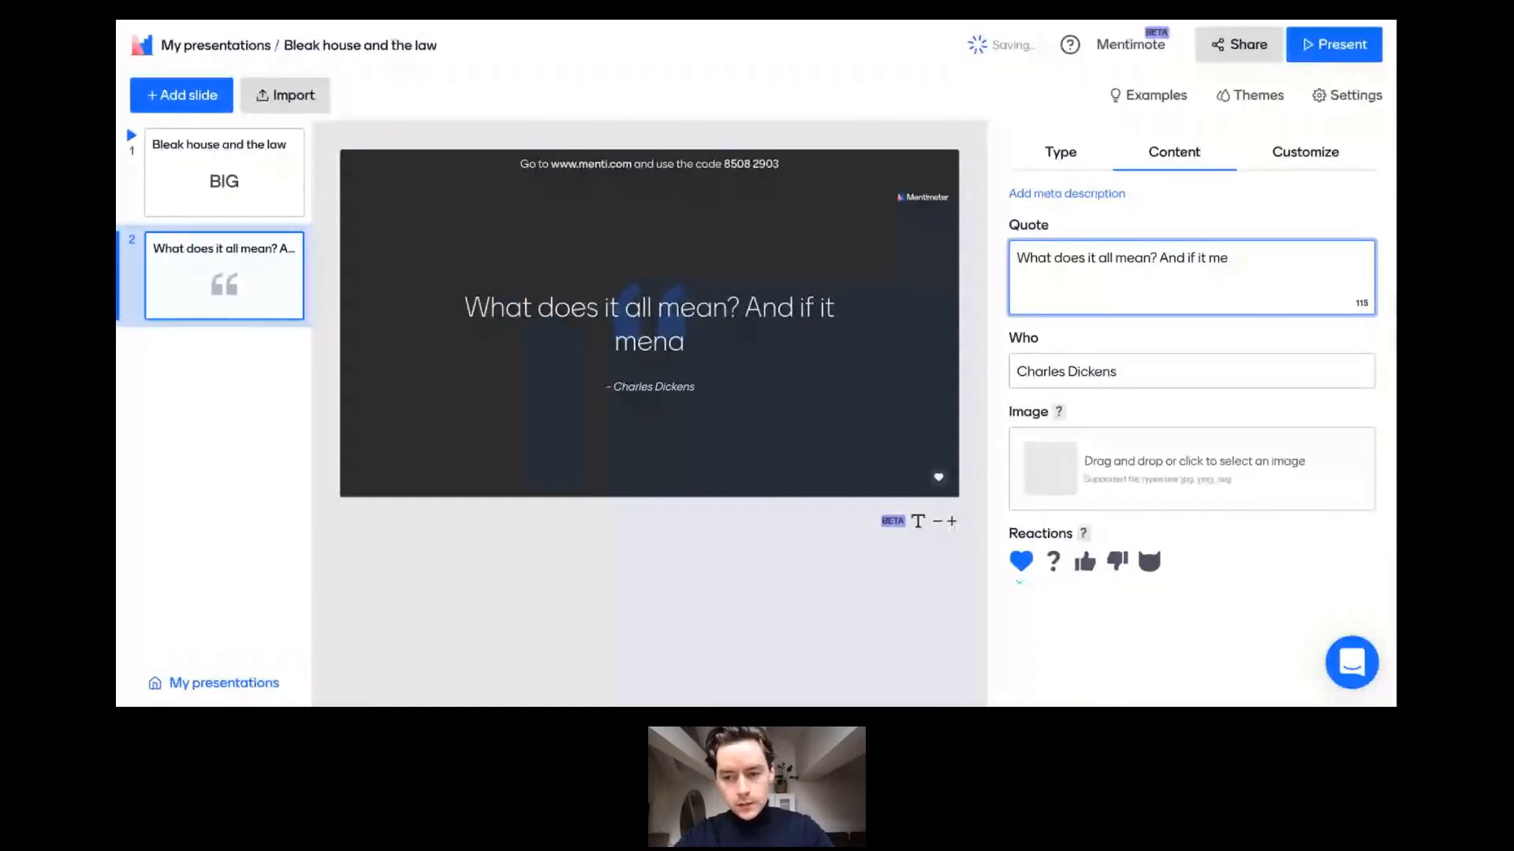
pyautogui.write('ans')
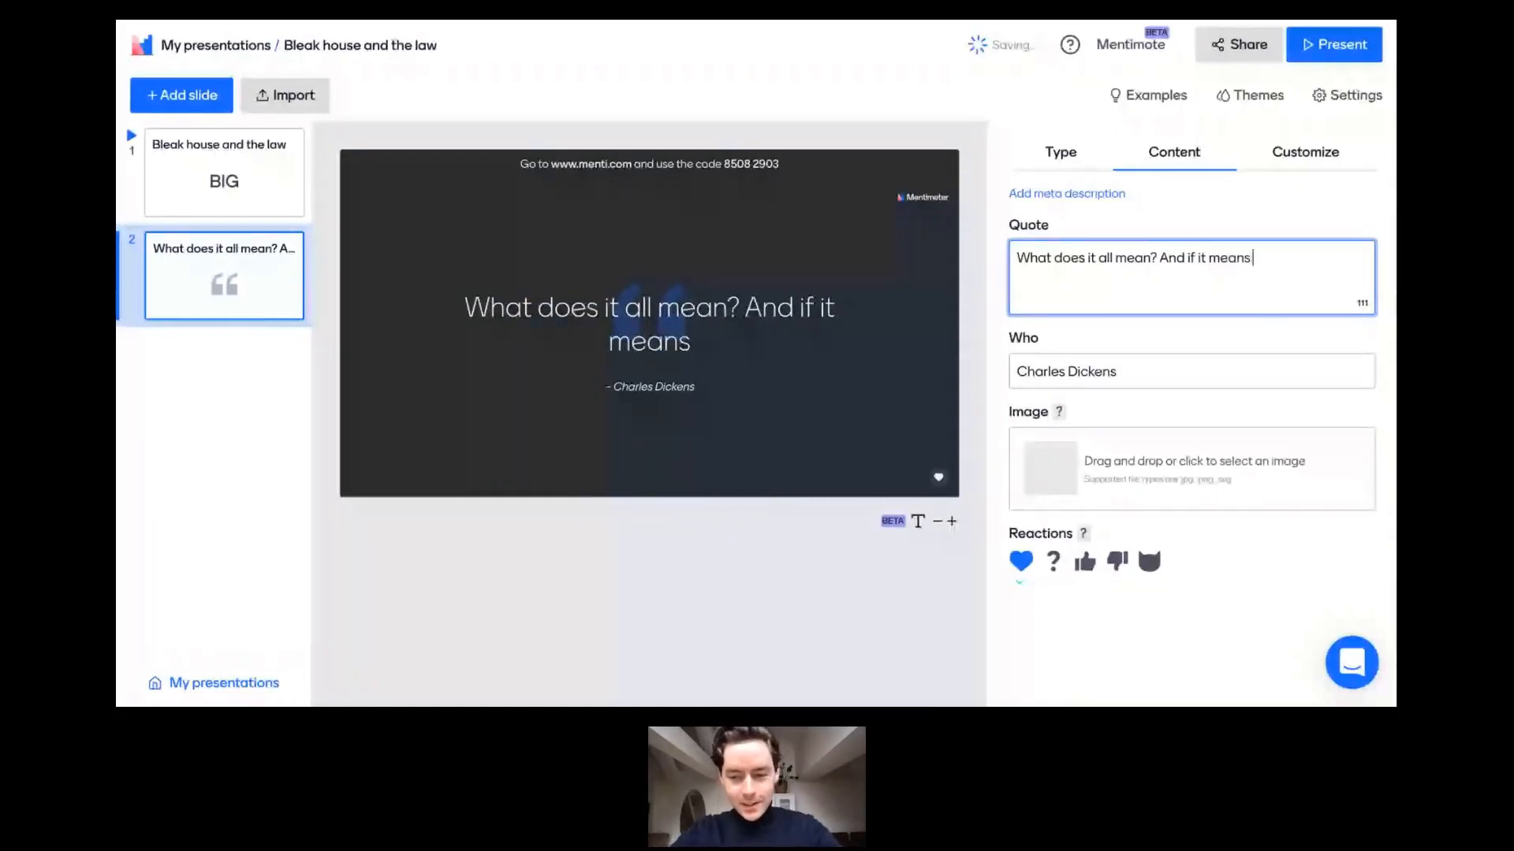
pyautogui.write(' anything to an')
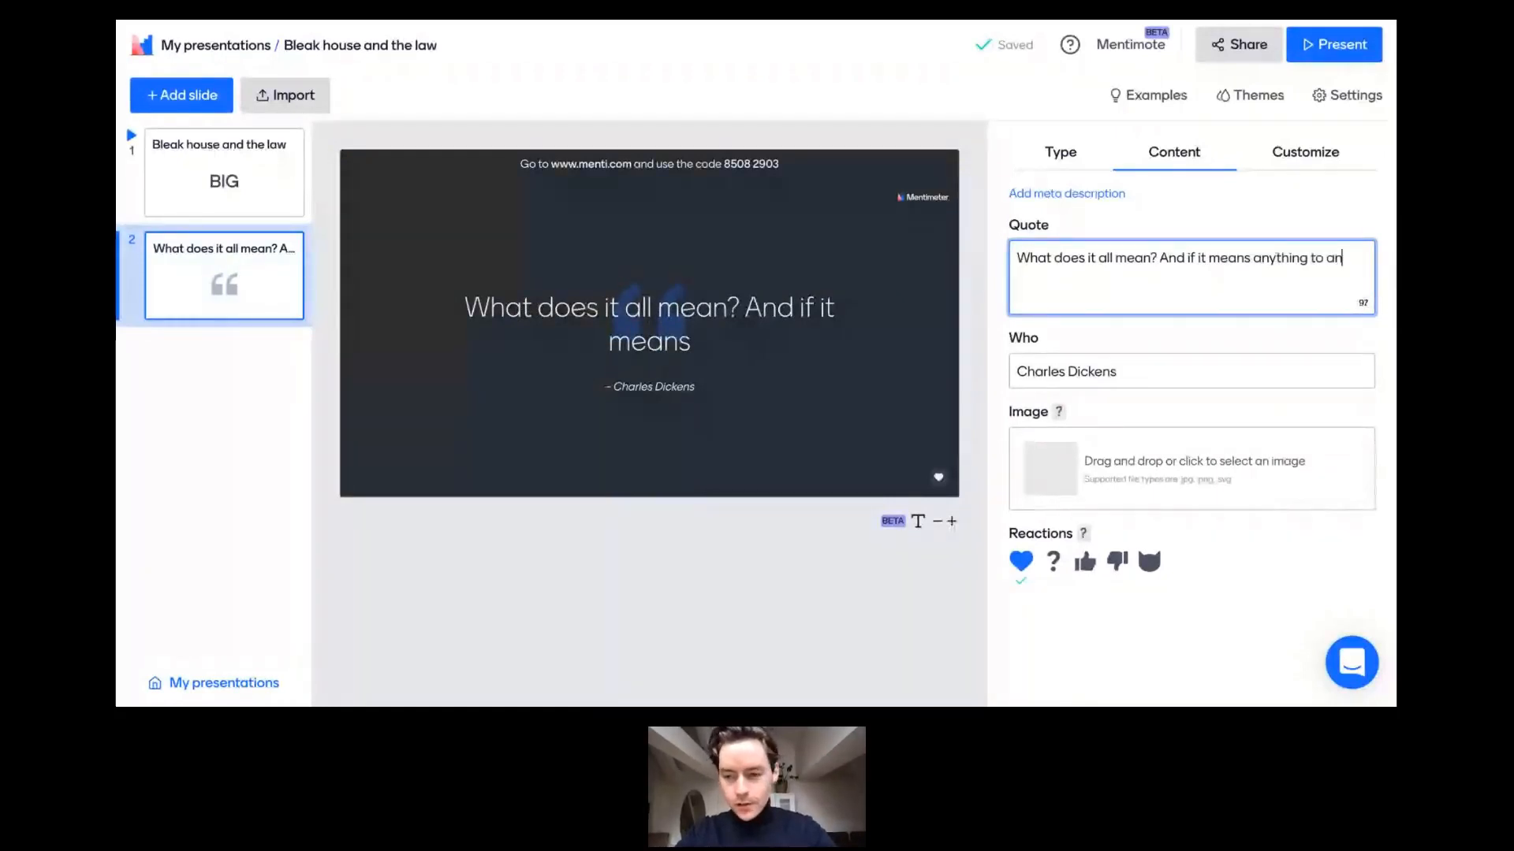
pyautogui.write('yone,')
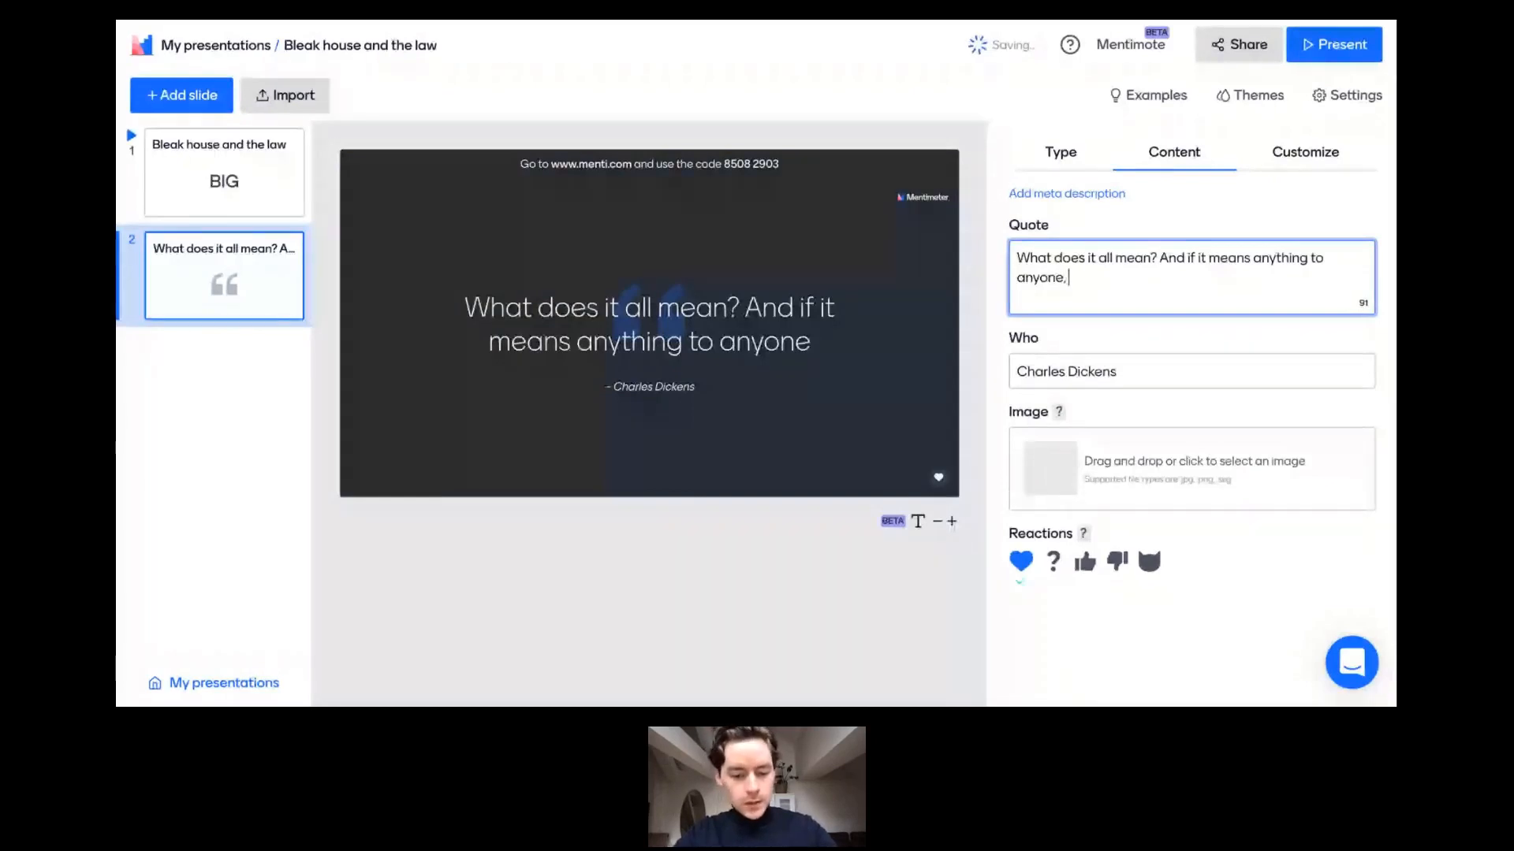
pyautogui.write(' how come it')
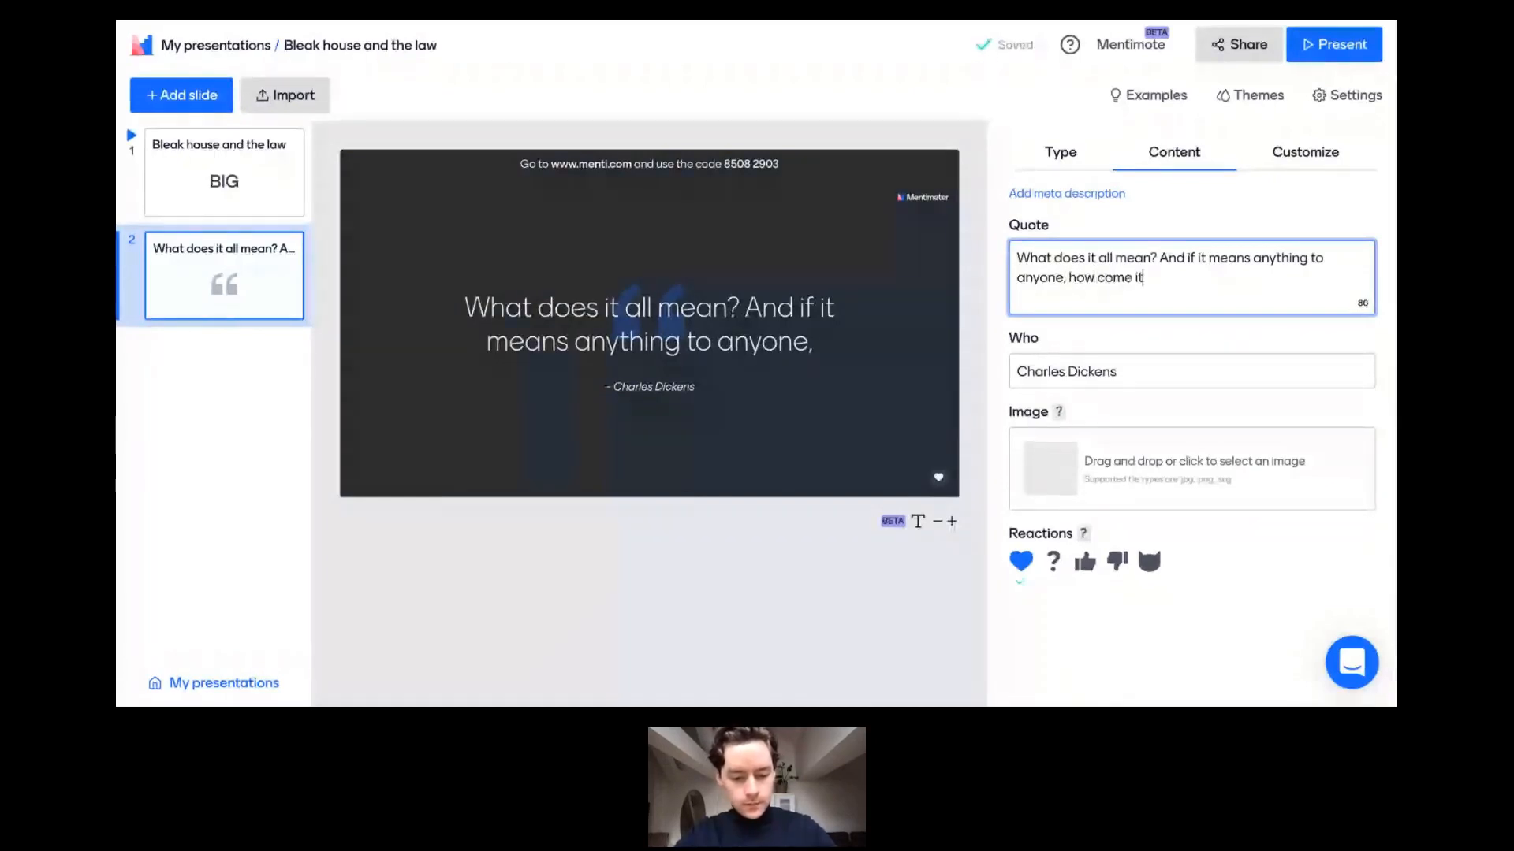
pyautogui.write(' means nothing to me')
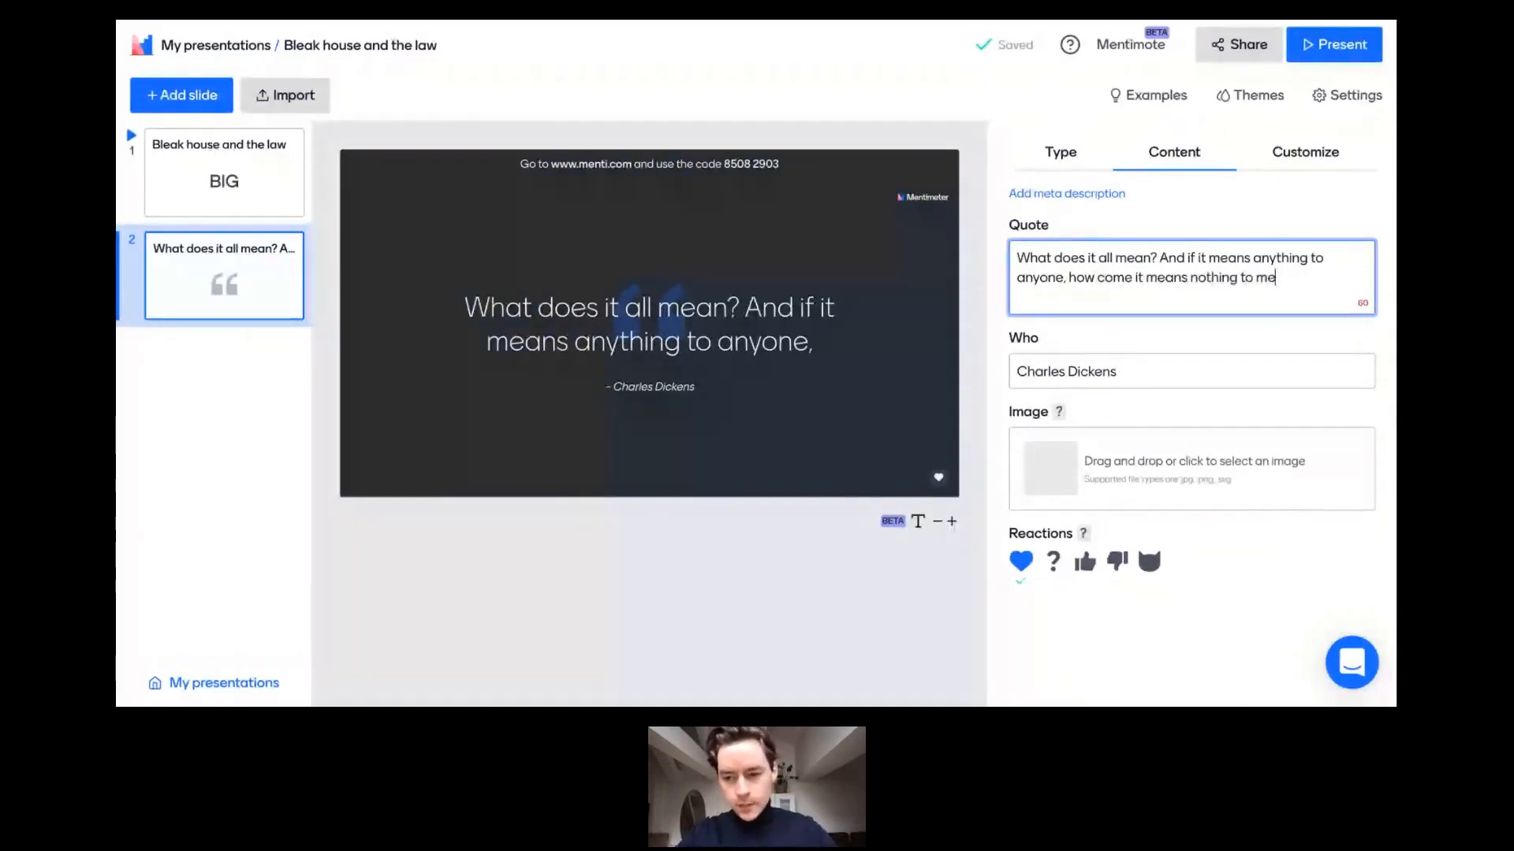
pyautogui.write('?')
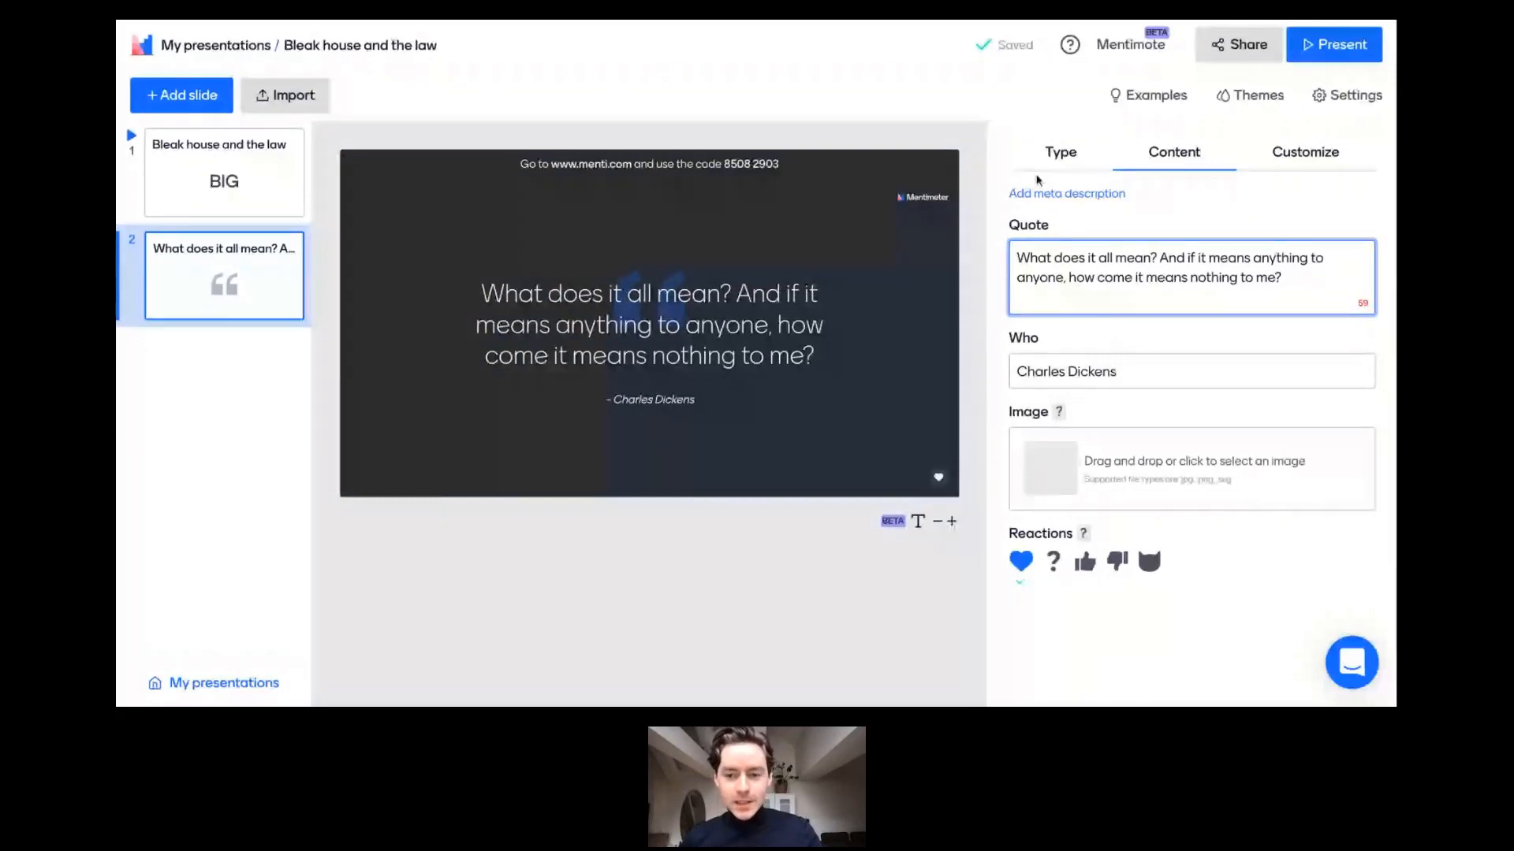
pyautogui.click(274, 178)
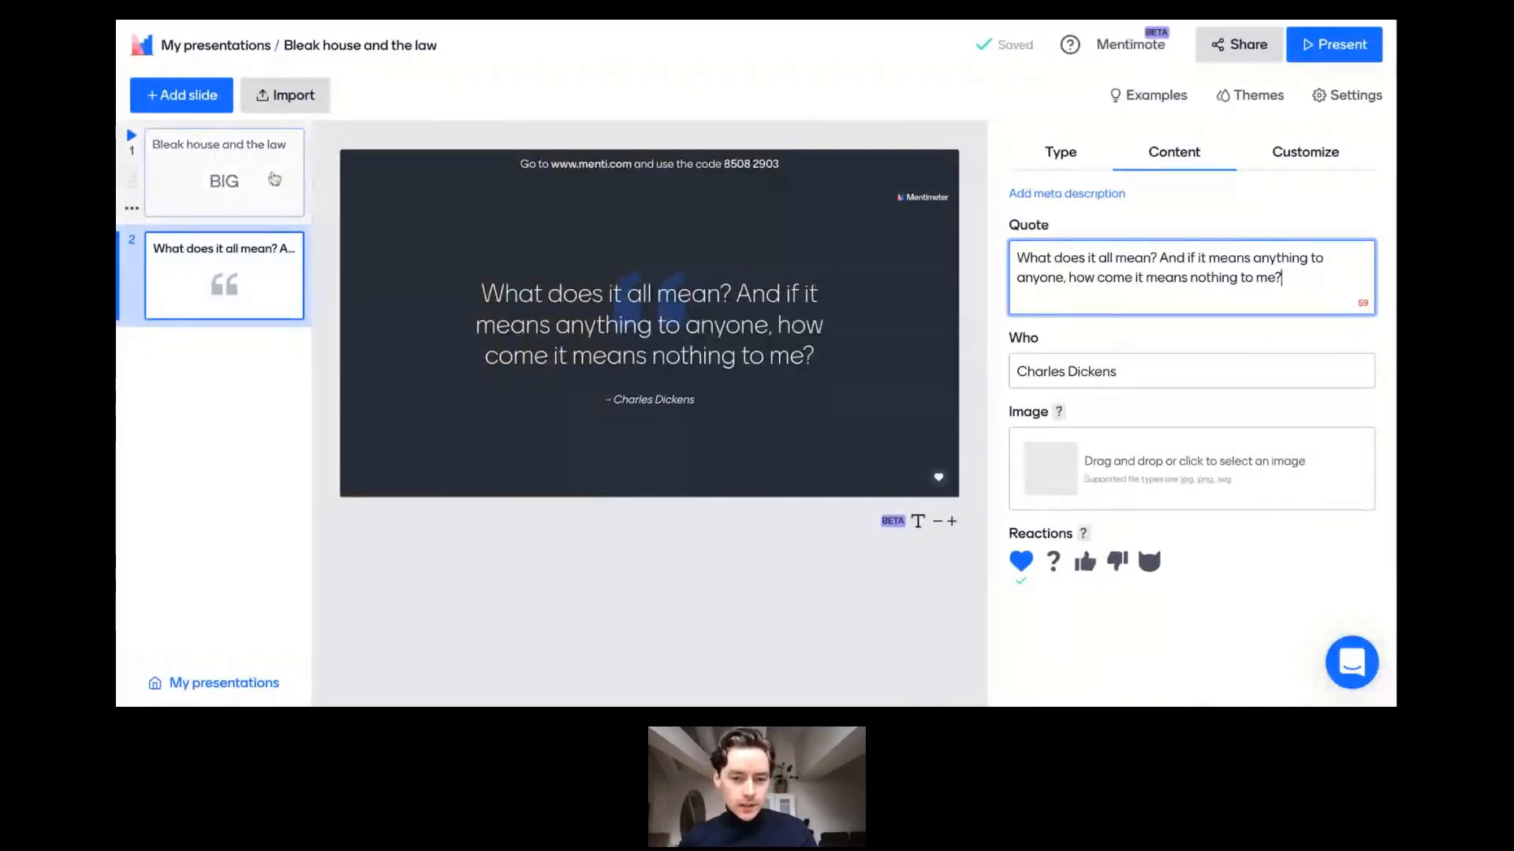
pyautogui.click(263, 286)
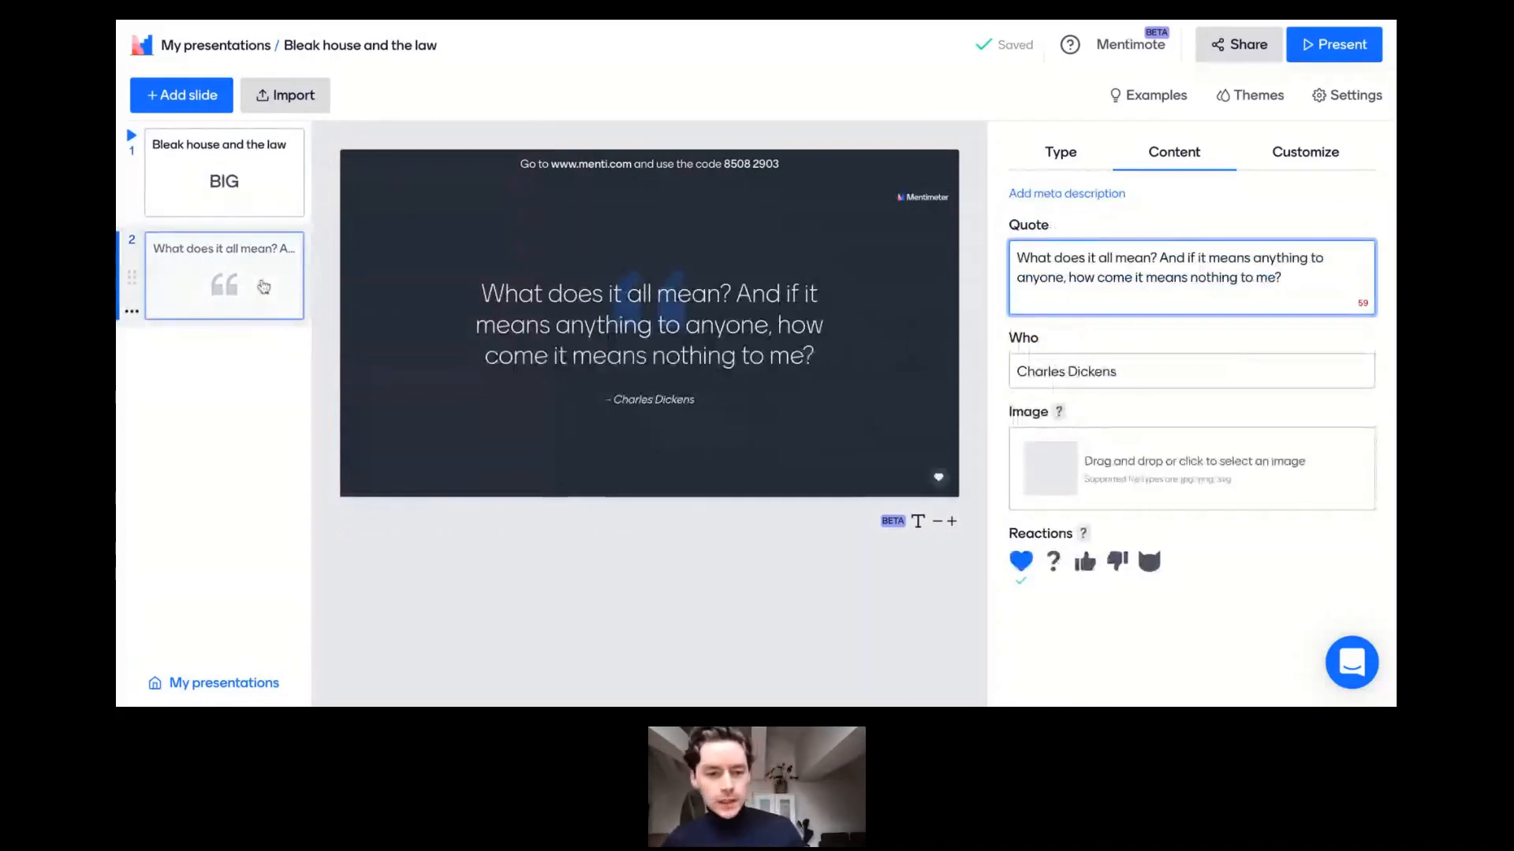
pyautogui.click(1060, 152)
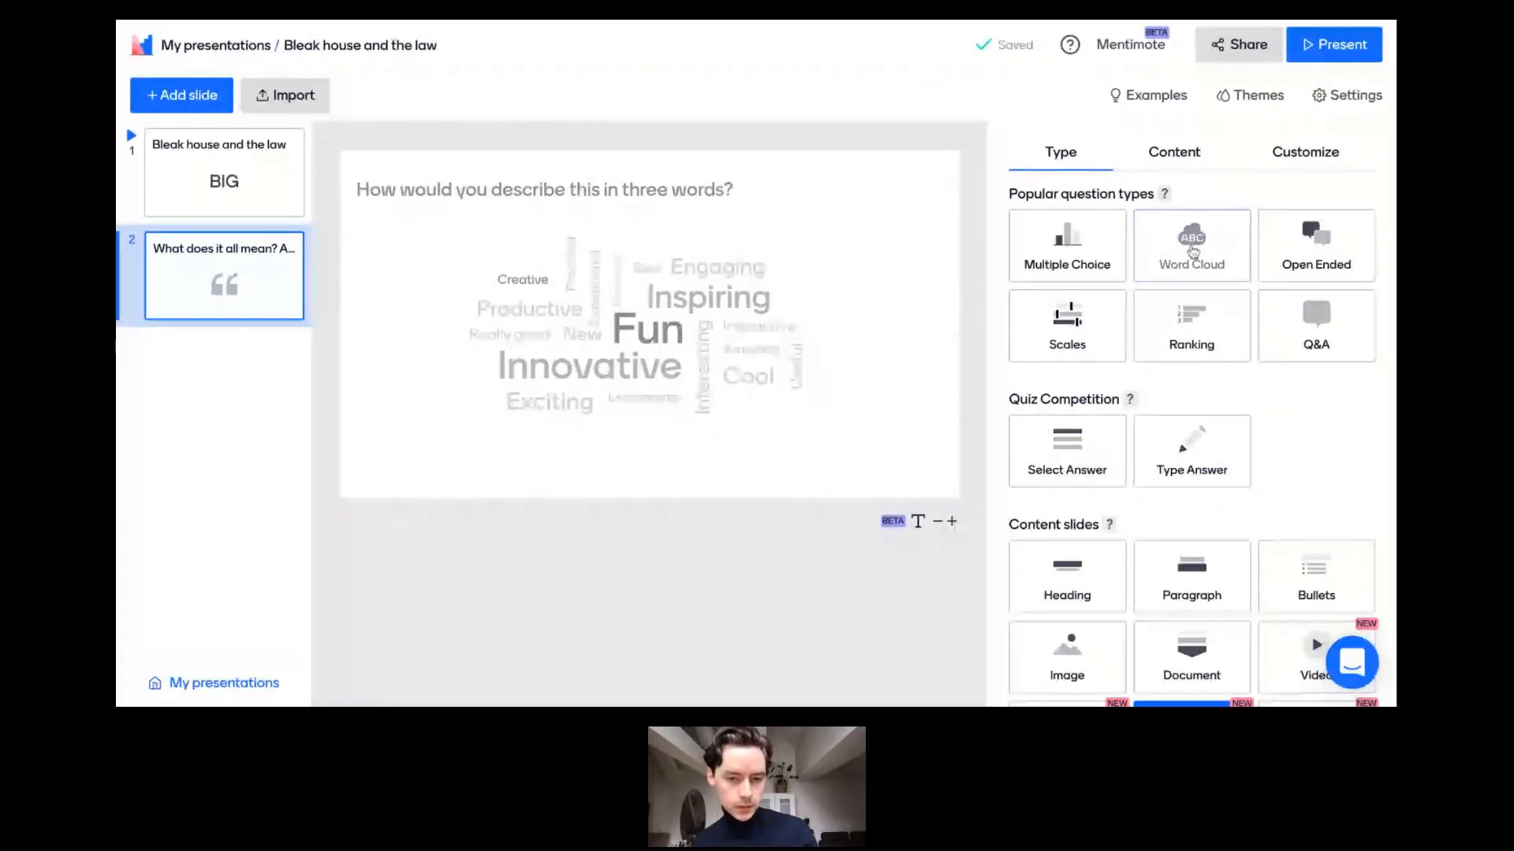
pyautogui.click(1193, 251)
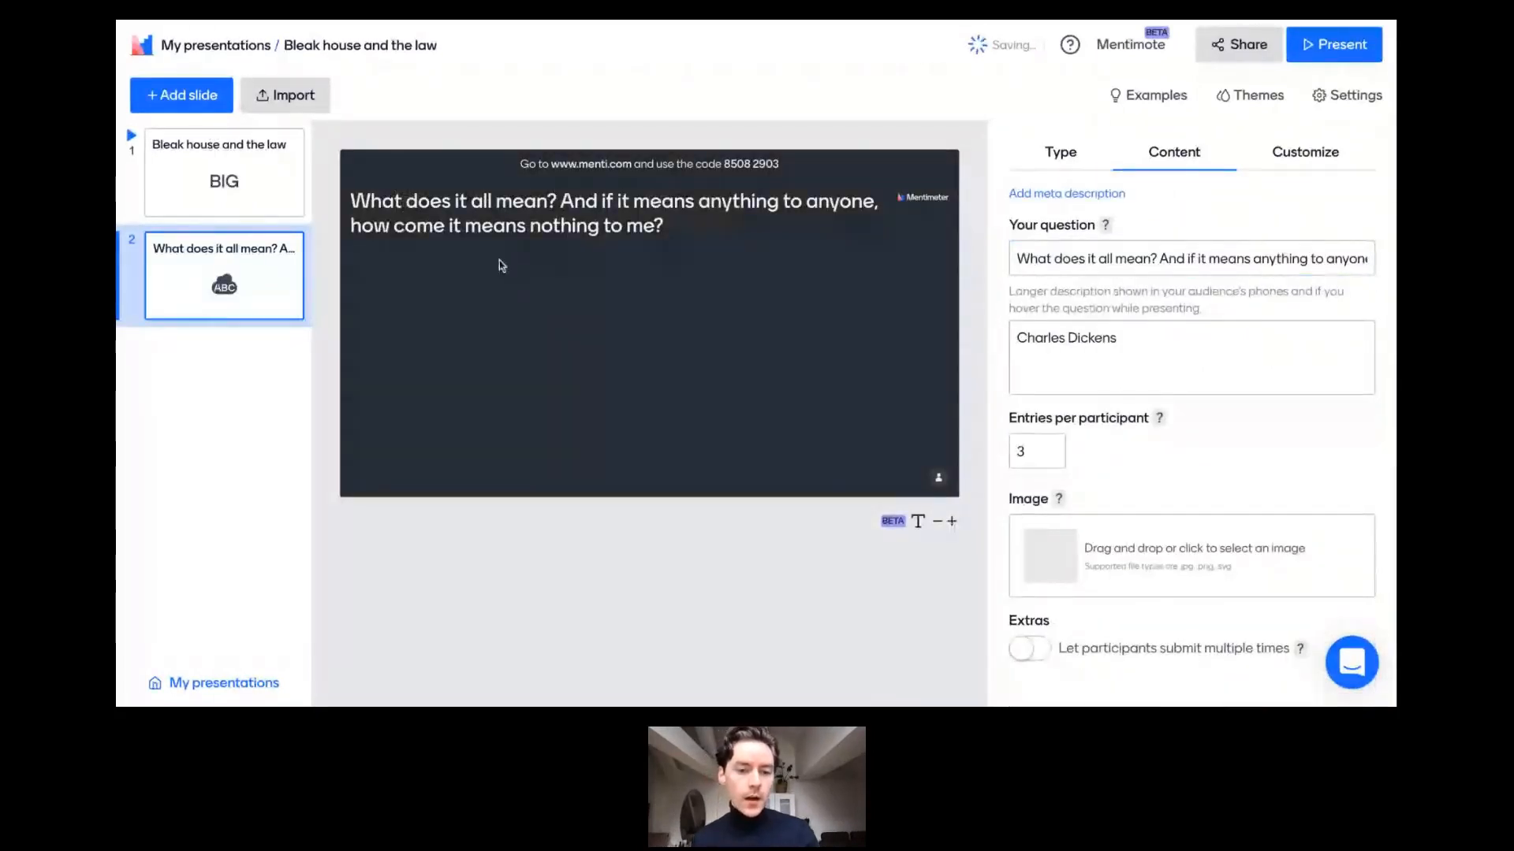
pyautogui.click(1077, 164)
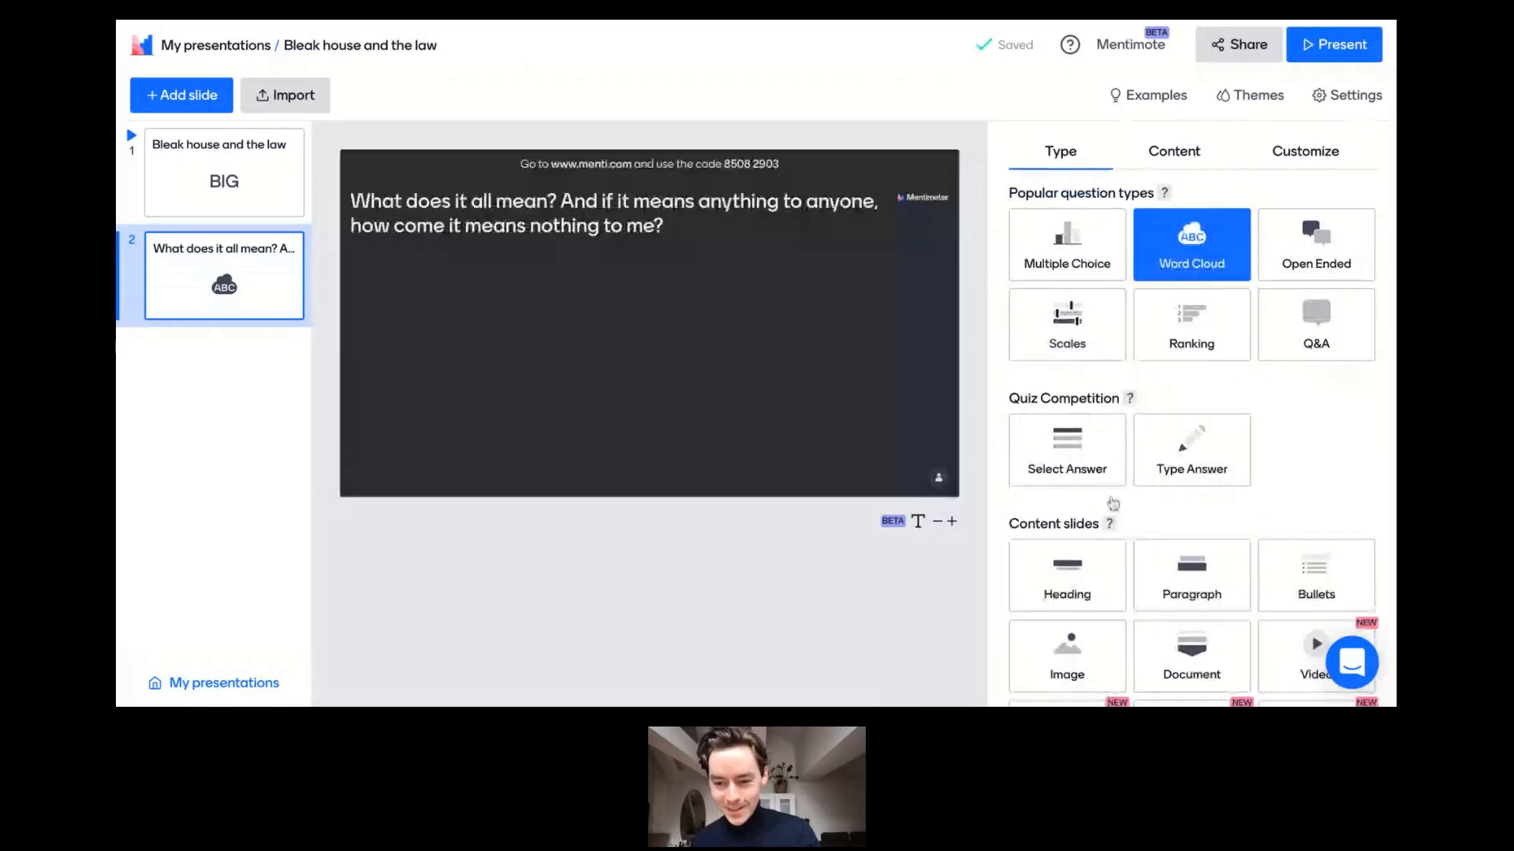
pyautogui.scroll(-4, 1183, 489)
pyautogui.click(1188, 514)
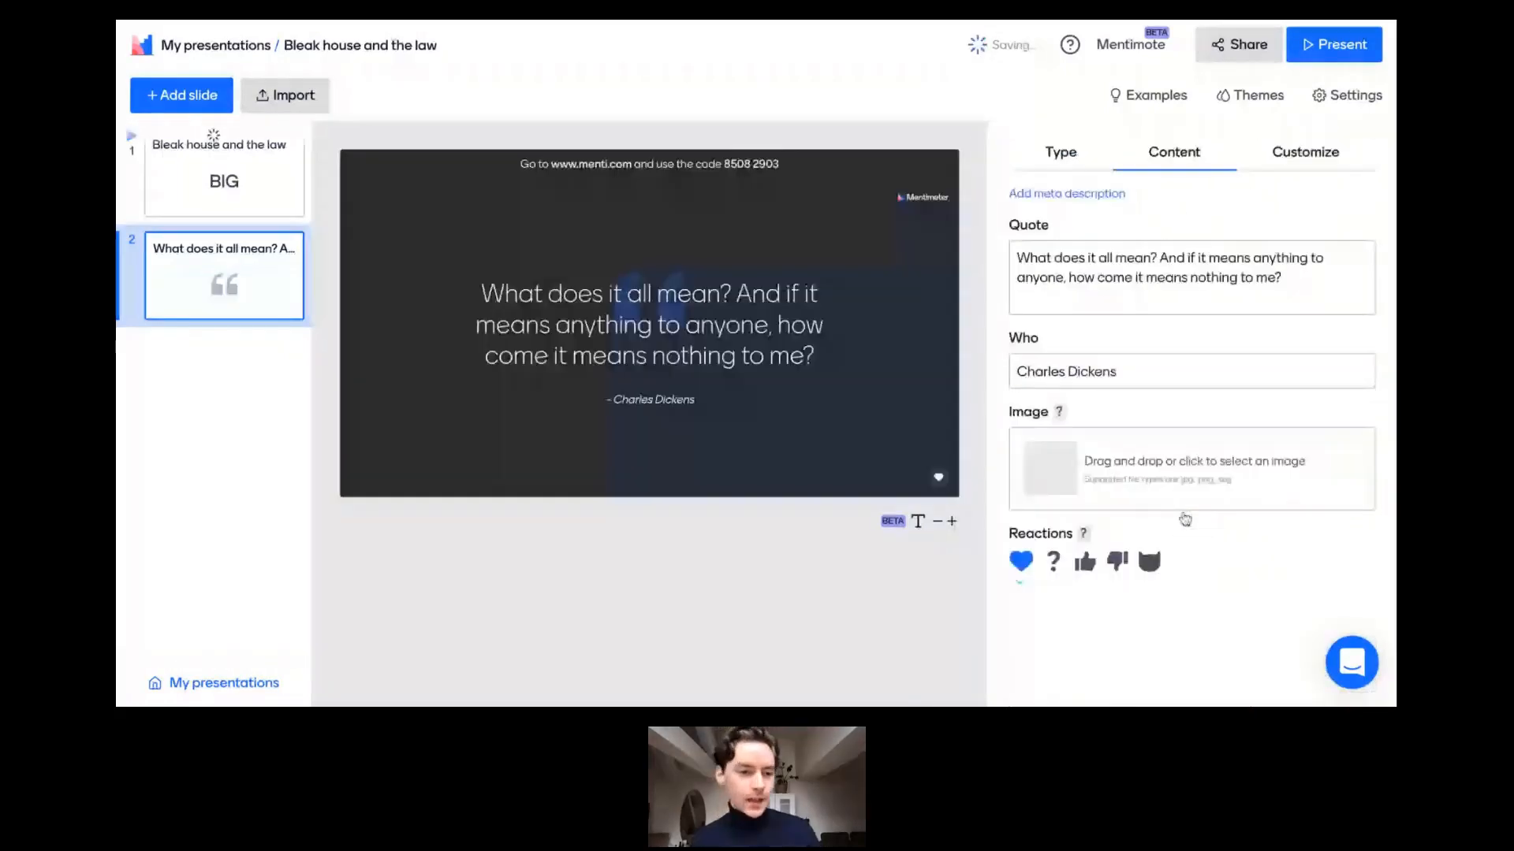
# Add a Word Cloud slide after the quote slide, asking "What did you think of Bleak House?".
pyautogui.click(190, 98)
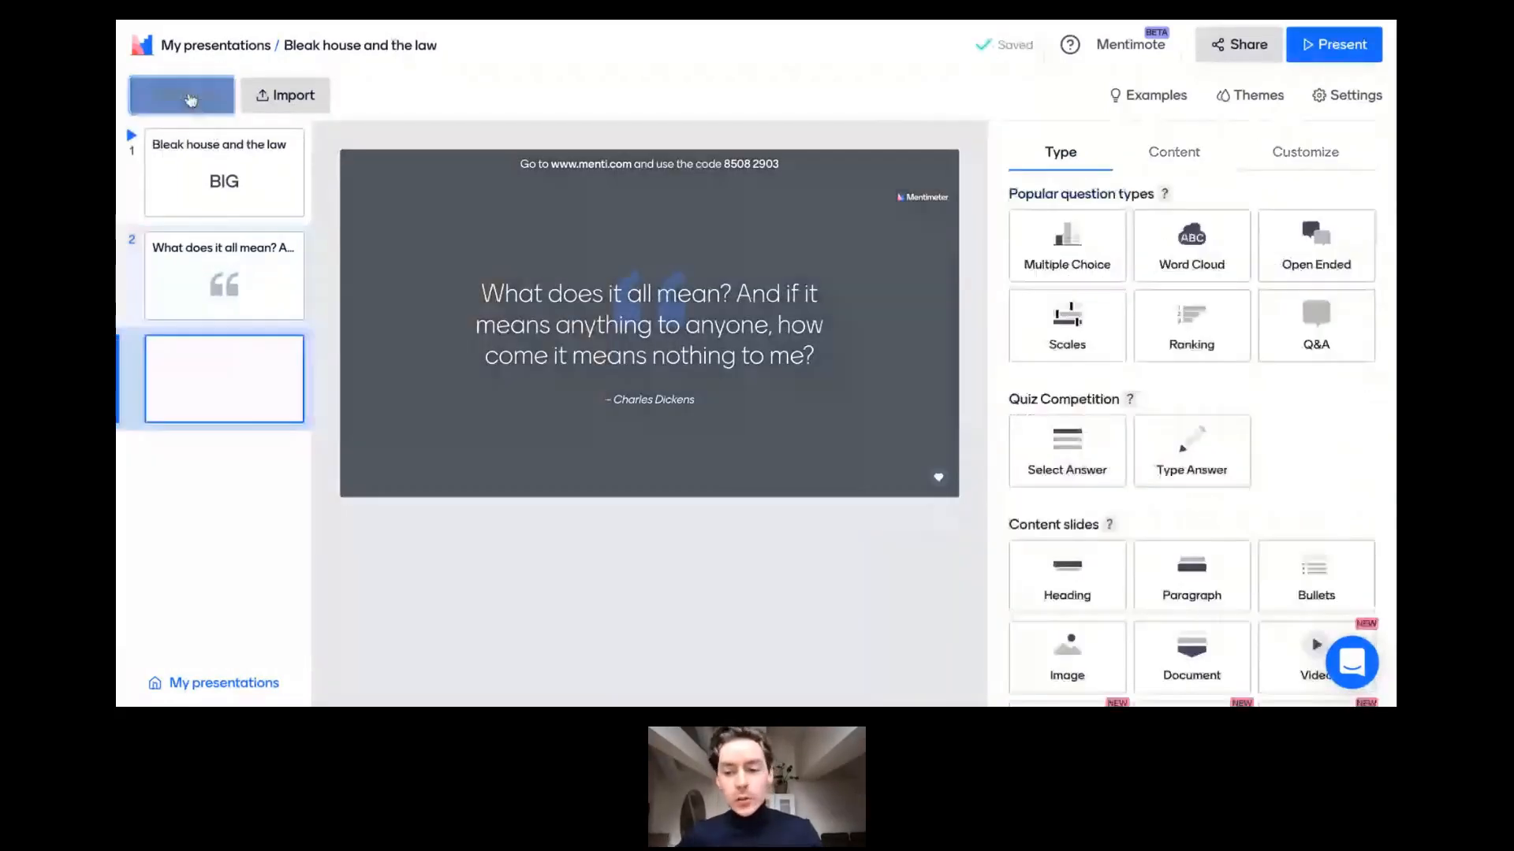
pyautogui.click(1232, 248)
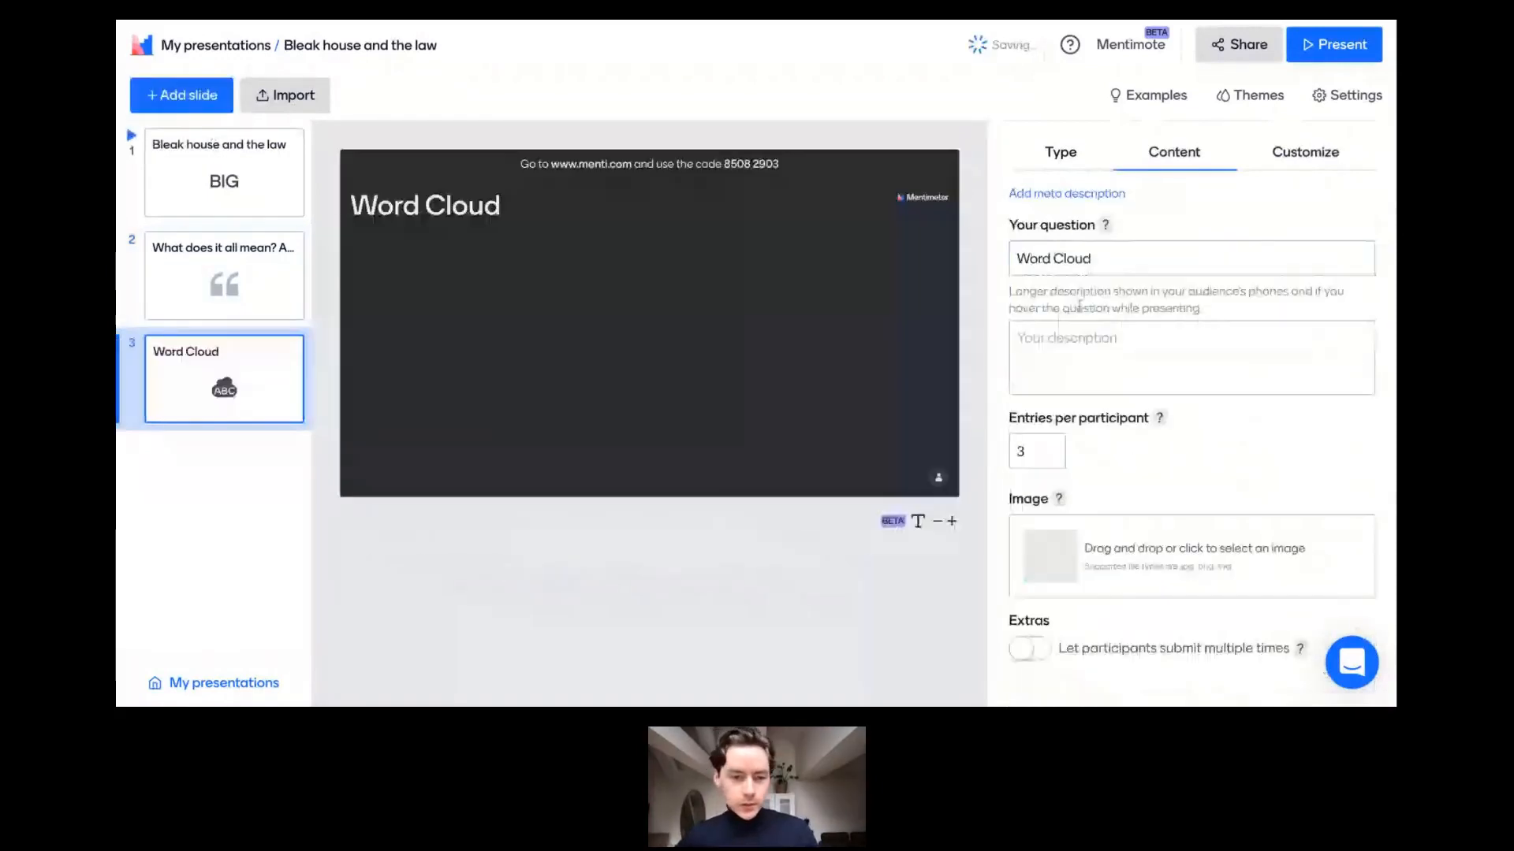
pyautogui.click(1127, 257)
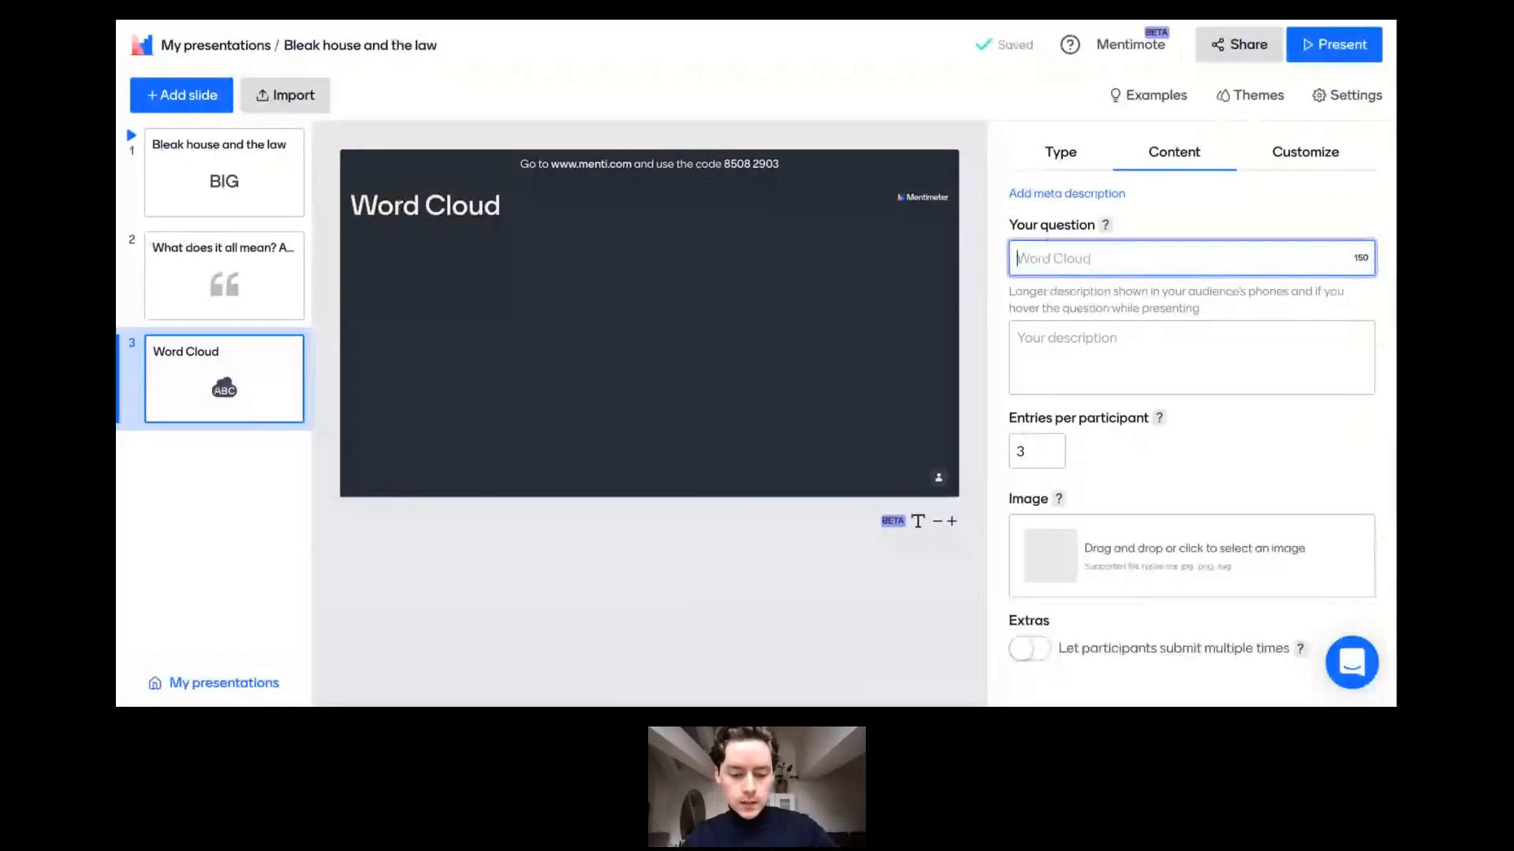
pyautogui.write('Whaty did')
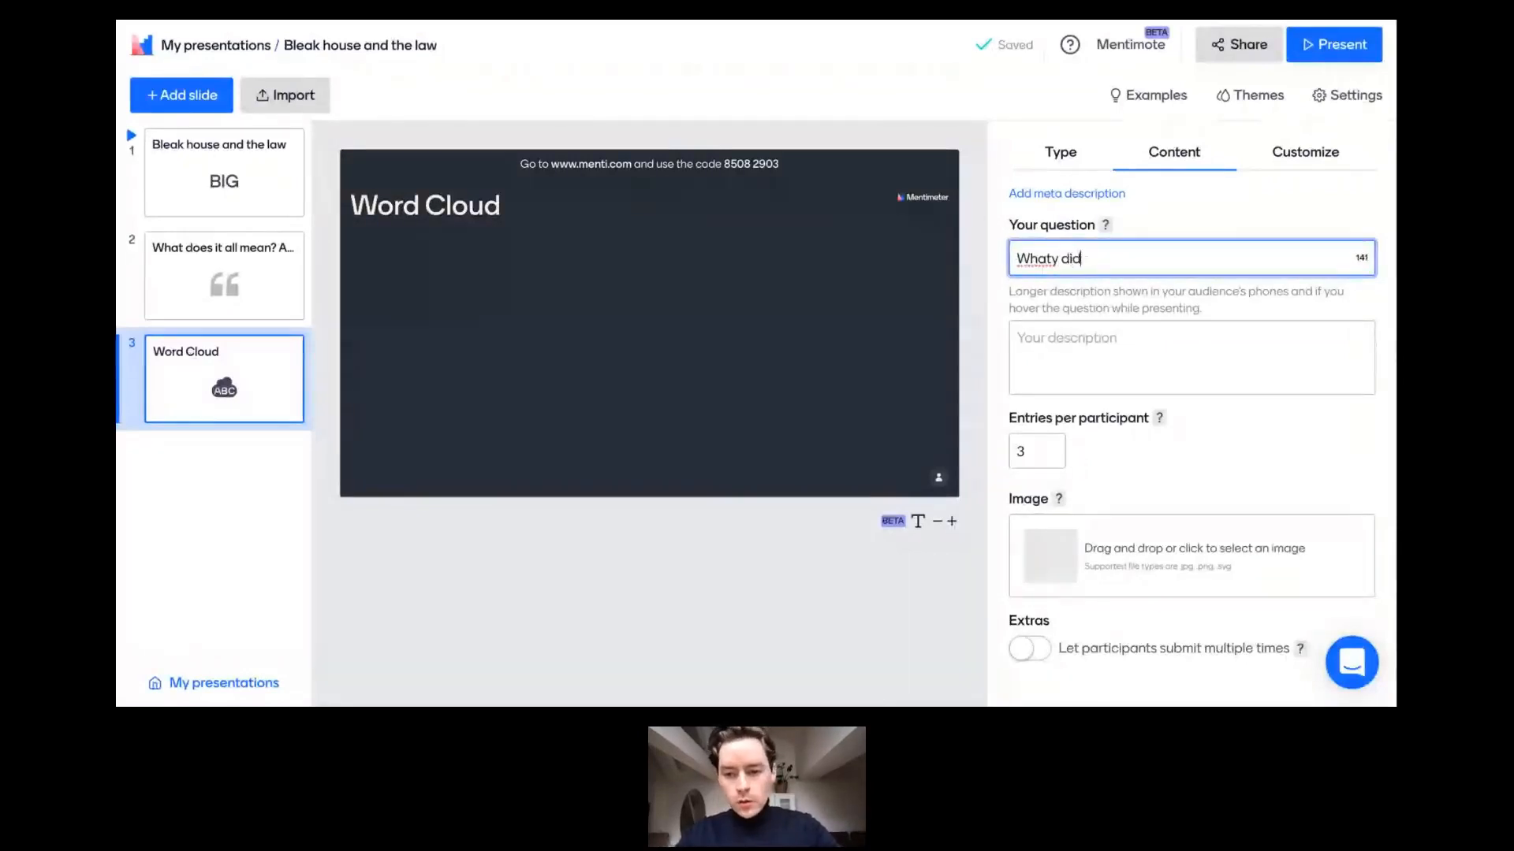
pyautogui.press('BackSpace')
pyautogui.press('BackSpace')
pyautogui.press('BackSpace')
pyautogui.press('BackSpace')
pyautogui.press('BackSpace')
pyautogui.write('di')
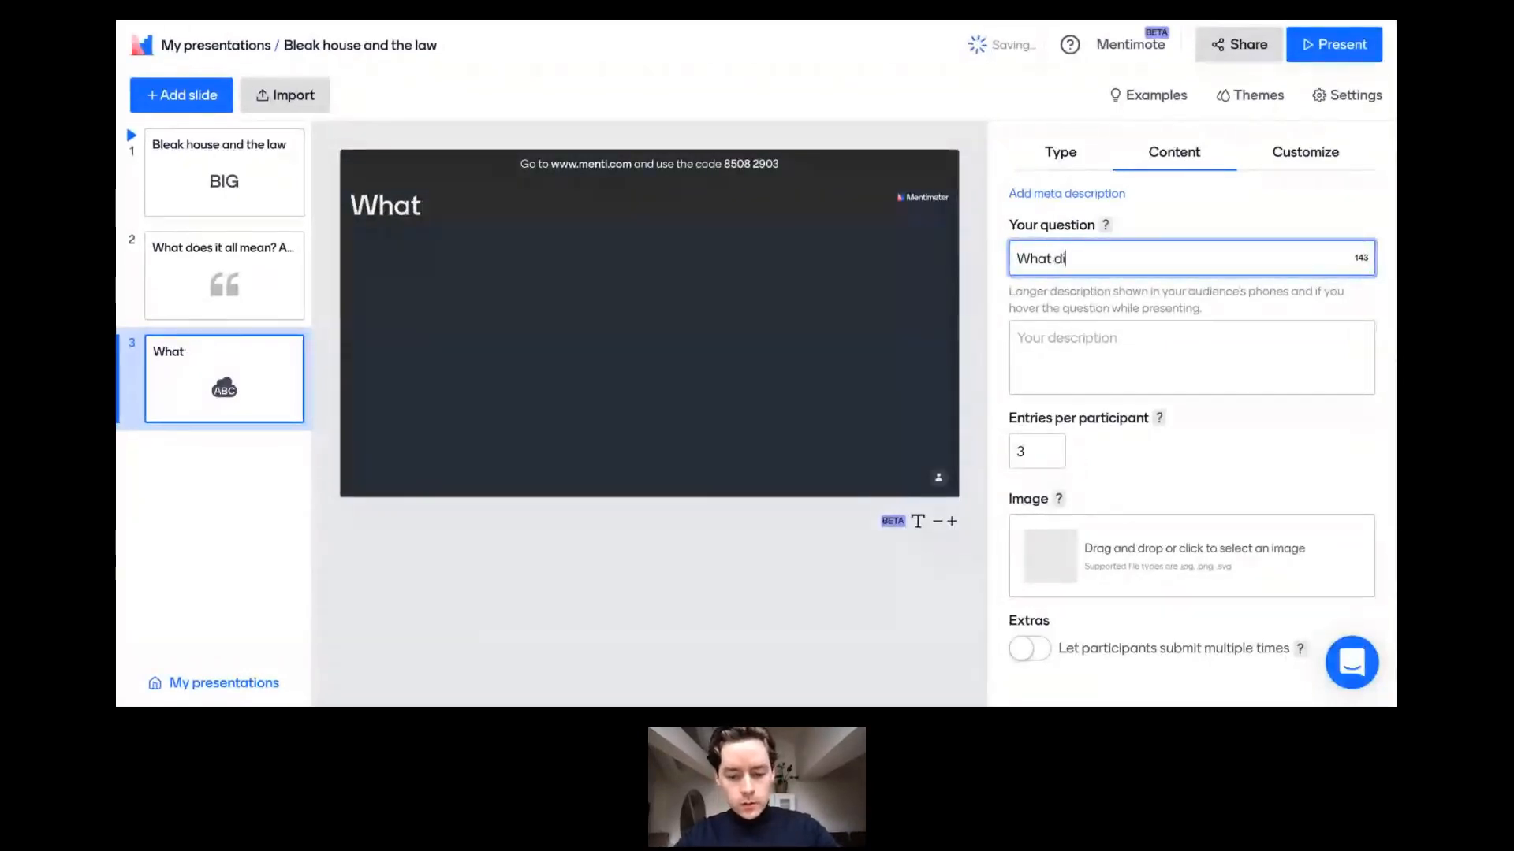
pyautogui.write('d you think ')
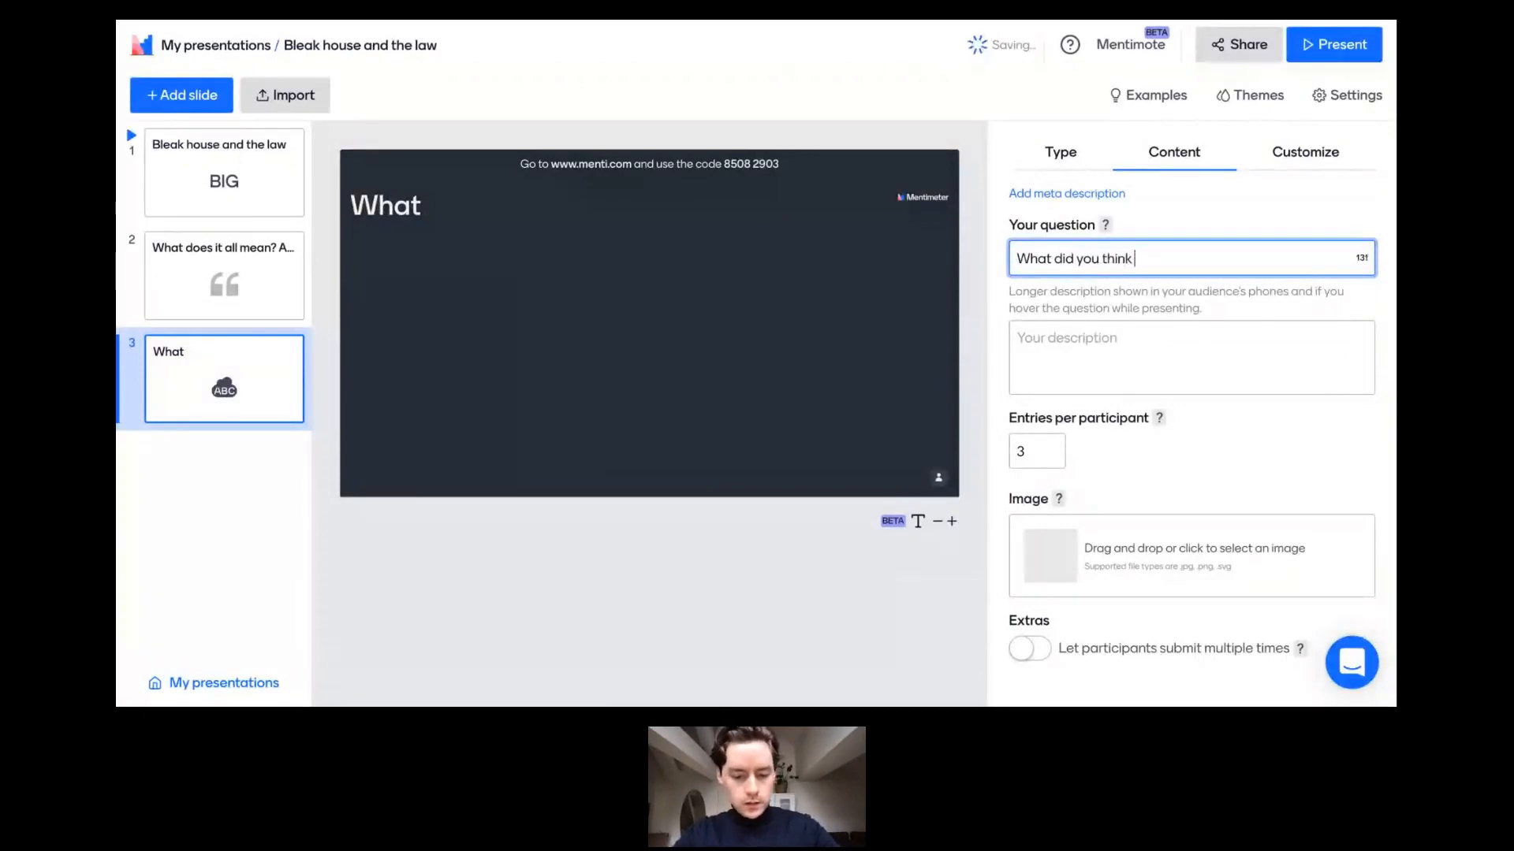
pyautogui.write('of B')
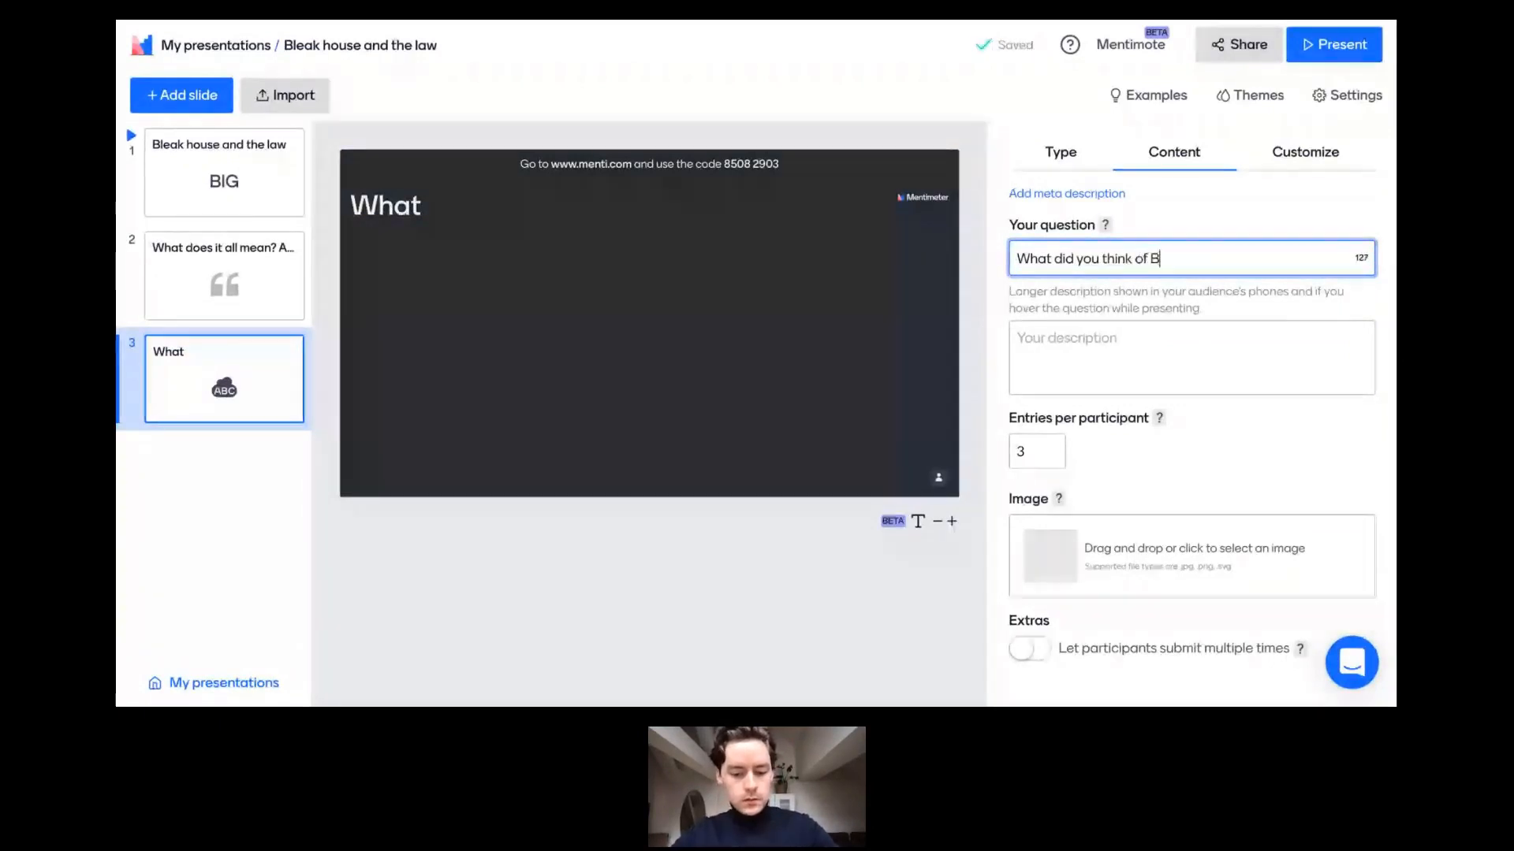
pyautogui.write('leak House?')
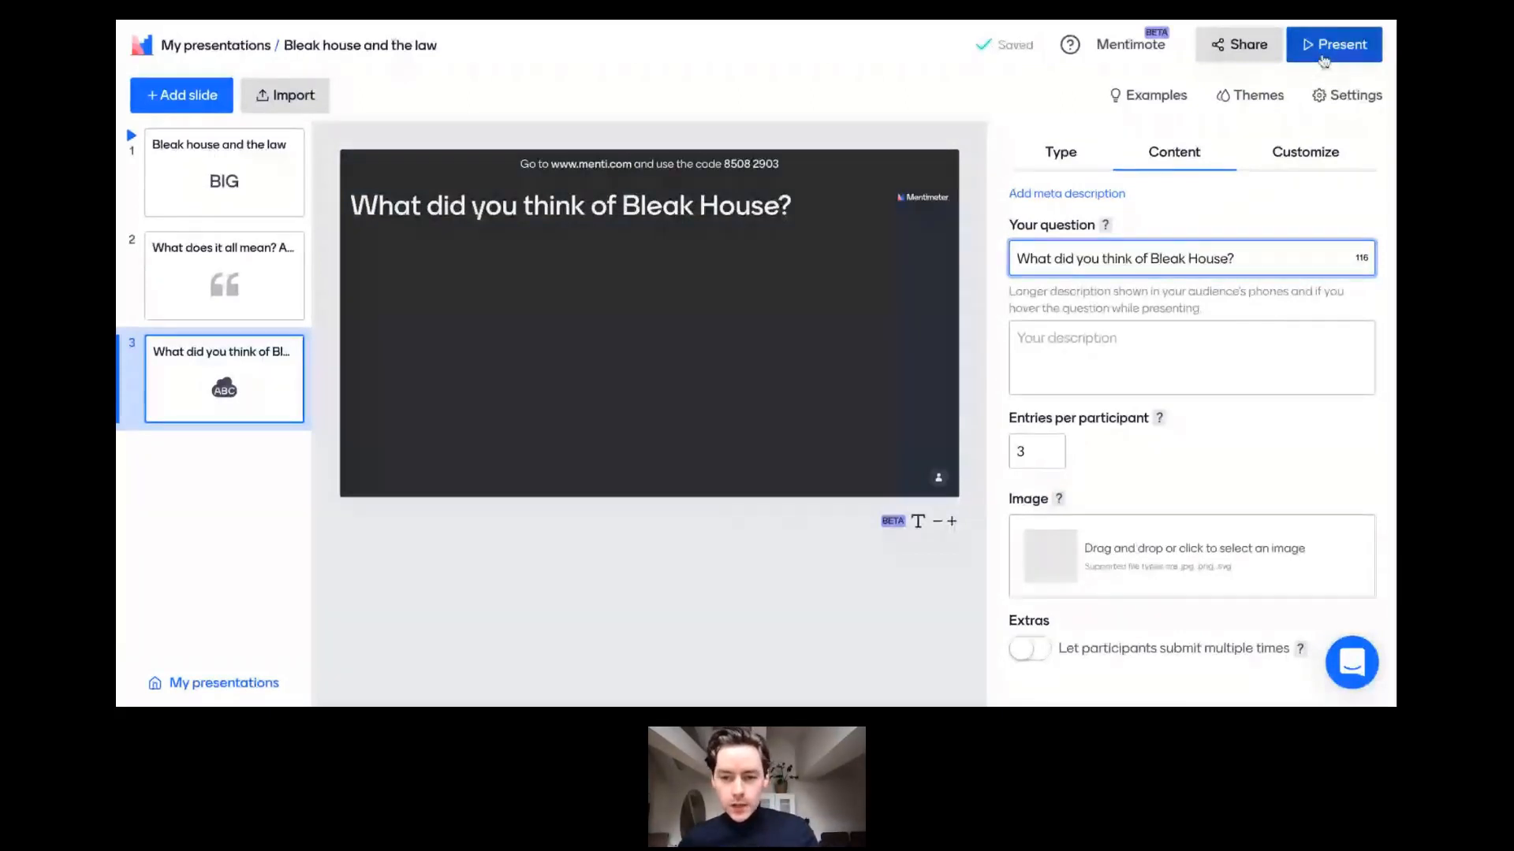
# Present the word cloud slide with test votes and bring up the overview of presentation keyboard shortcuts.
pyautogui.click(1323, 57)
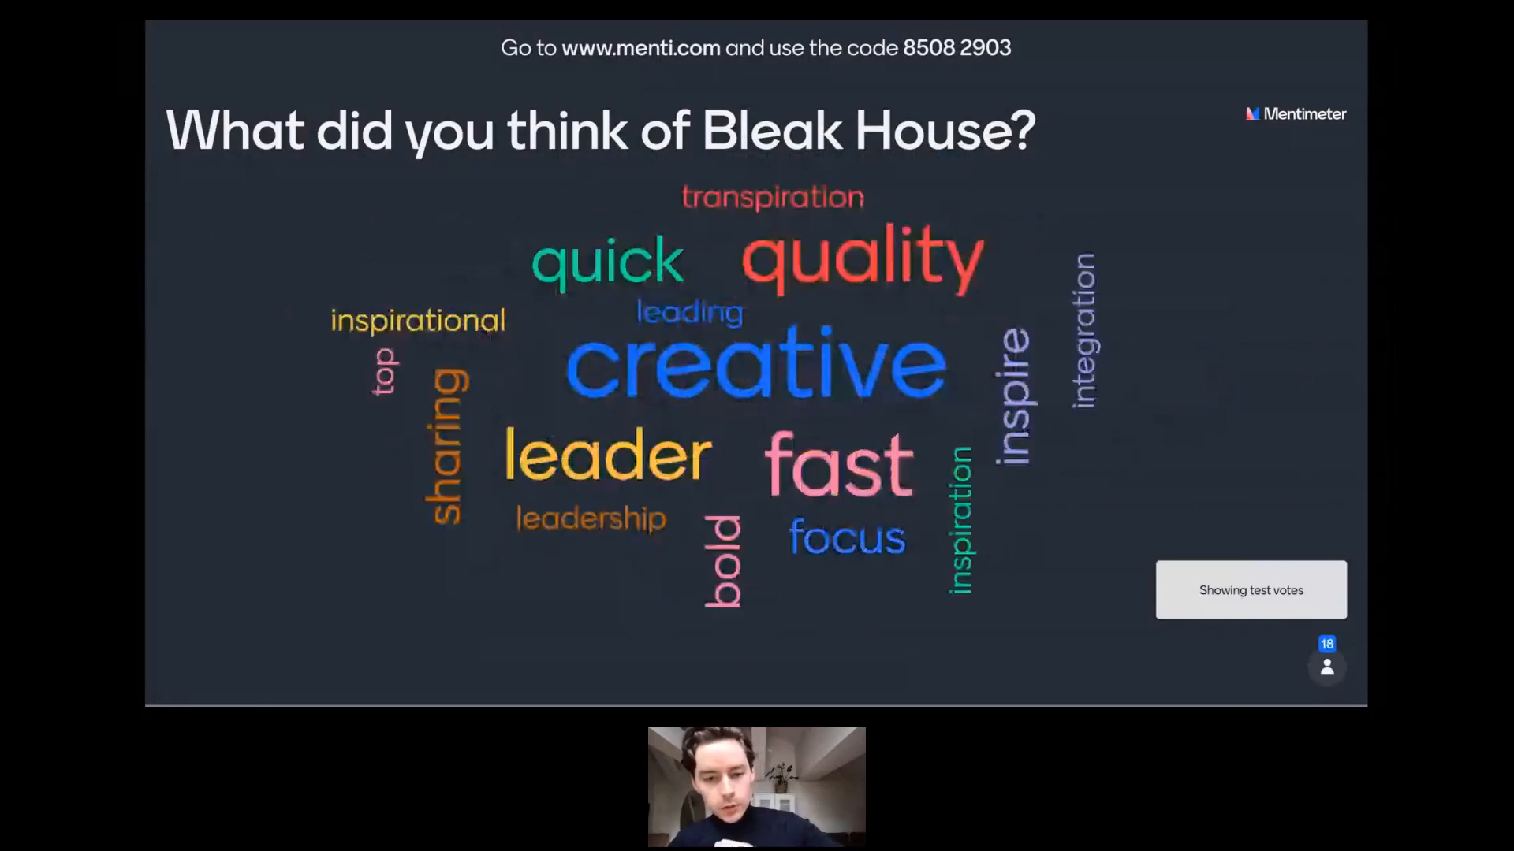
pyautogui.press('k')
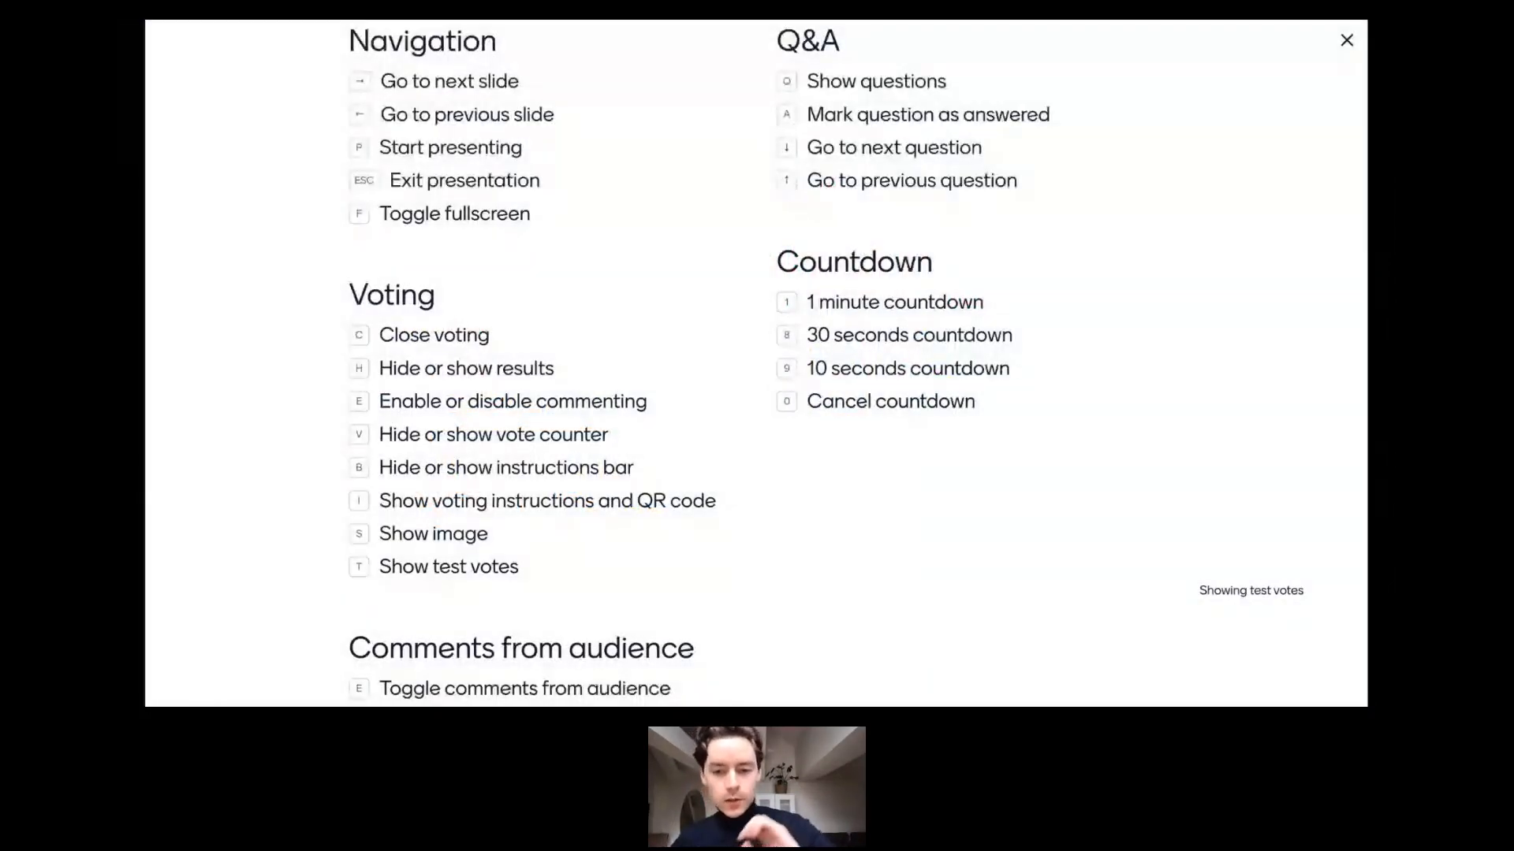
# Dismiss the shortcuts overview, turn off the test votes and exit the word cloud slide's presentation.
pyautogui.press('Escape')
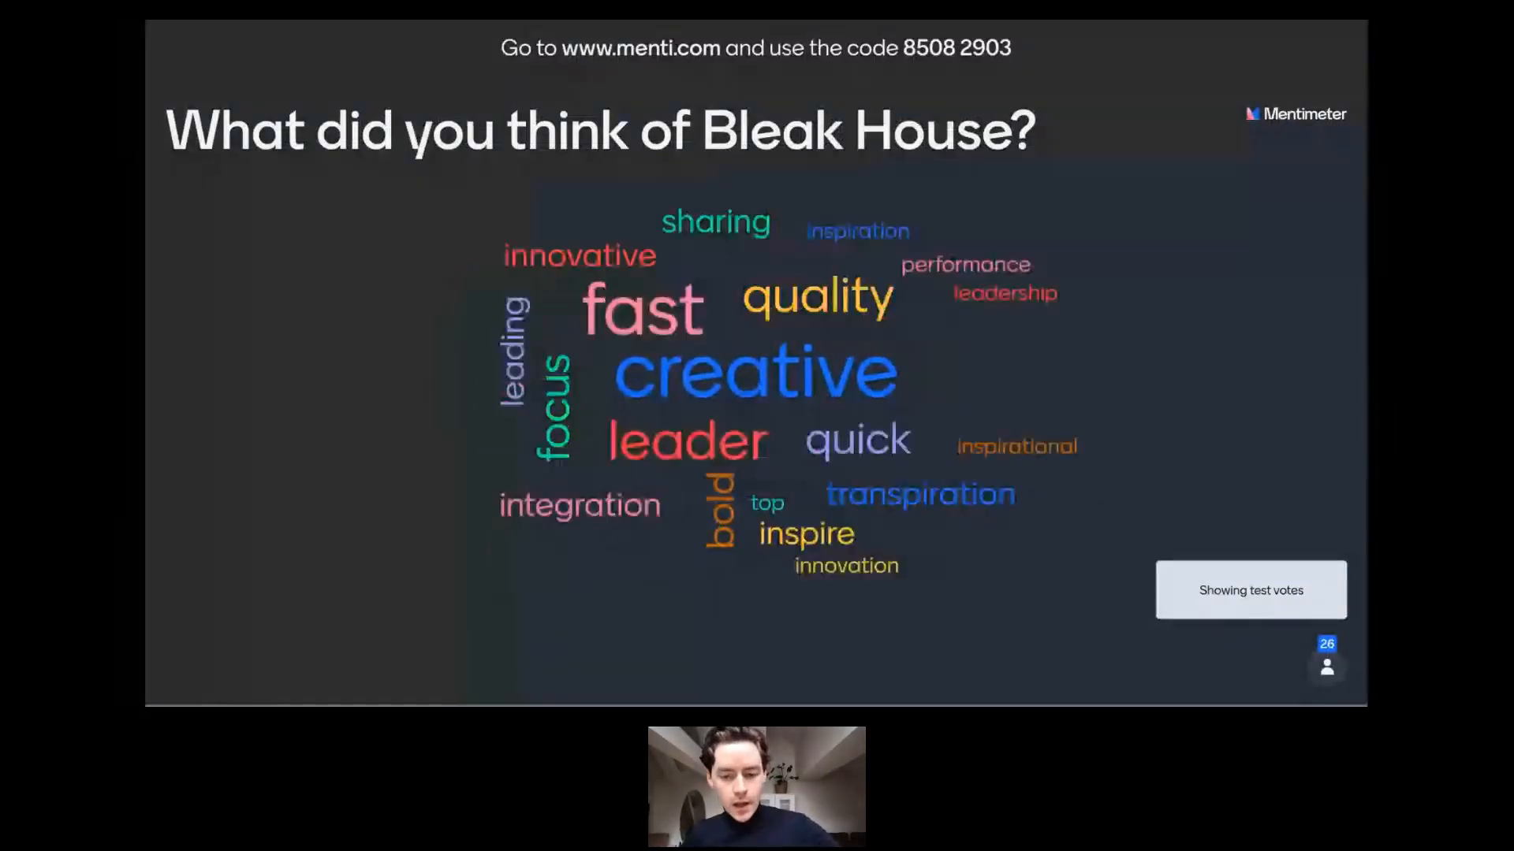
pyautogui.press('t')
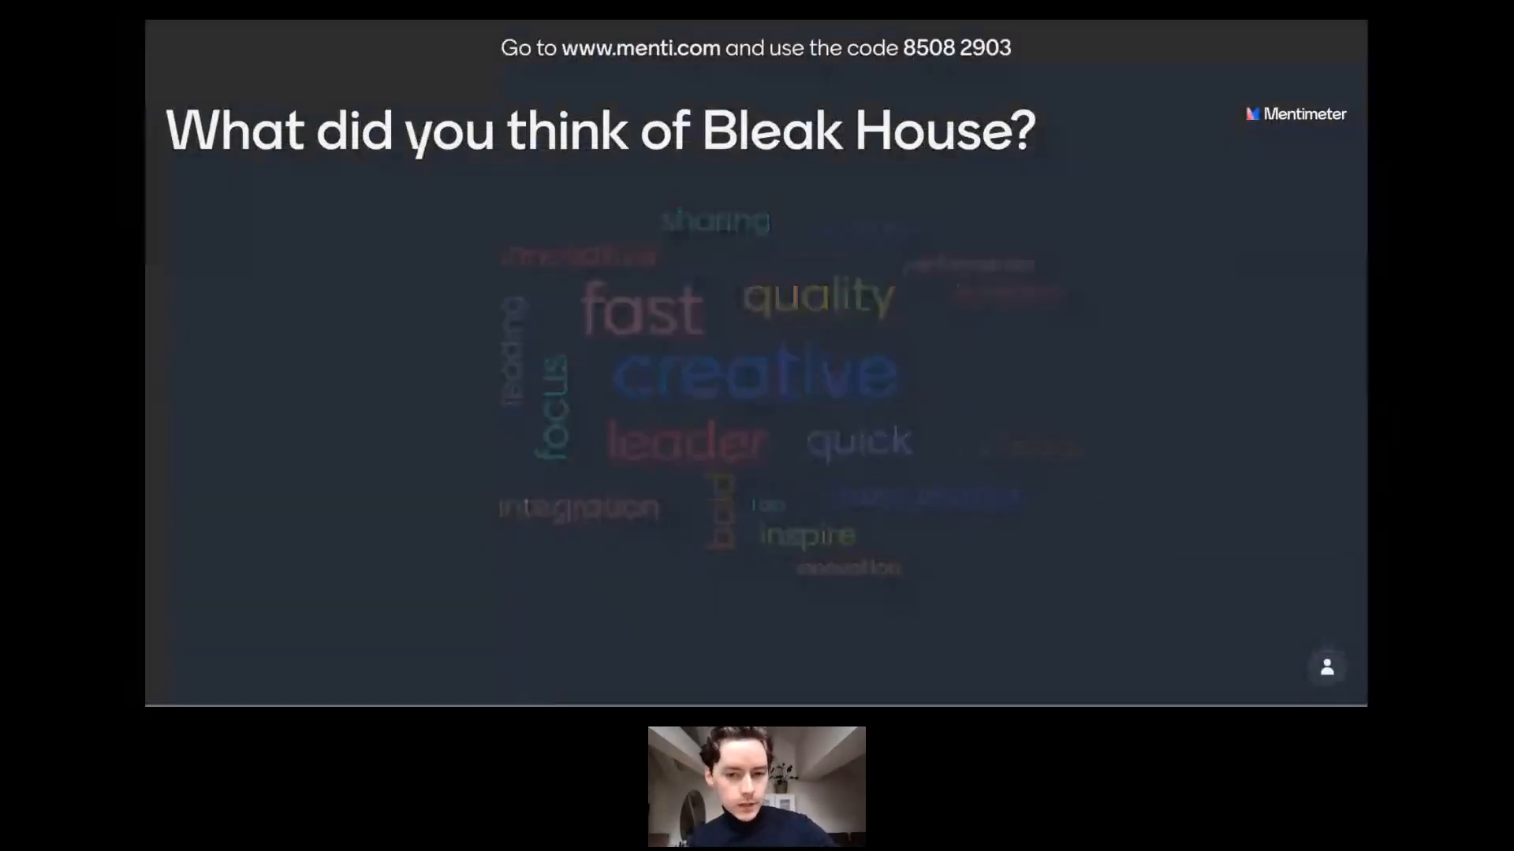
pyautogui.press('Escape')
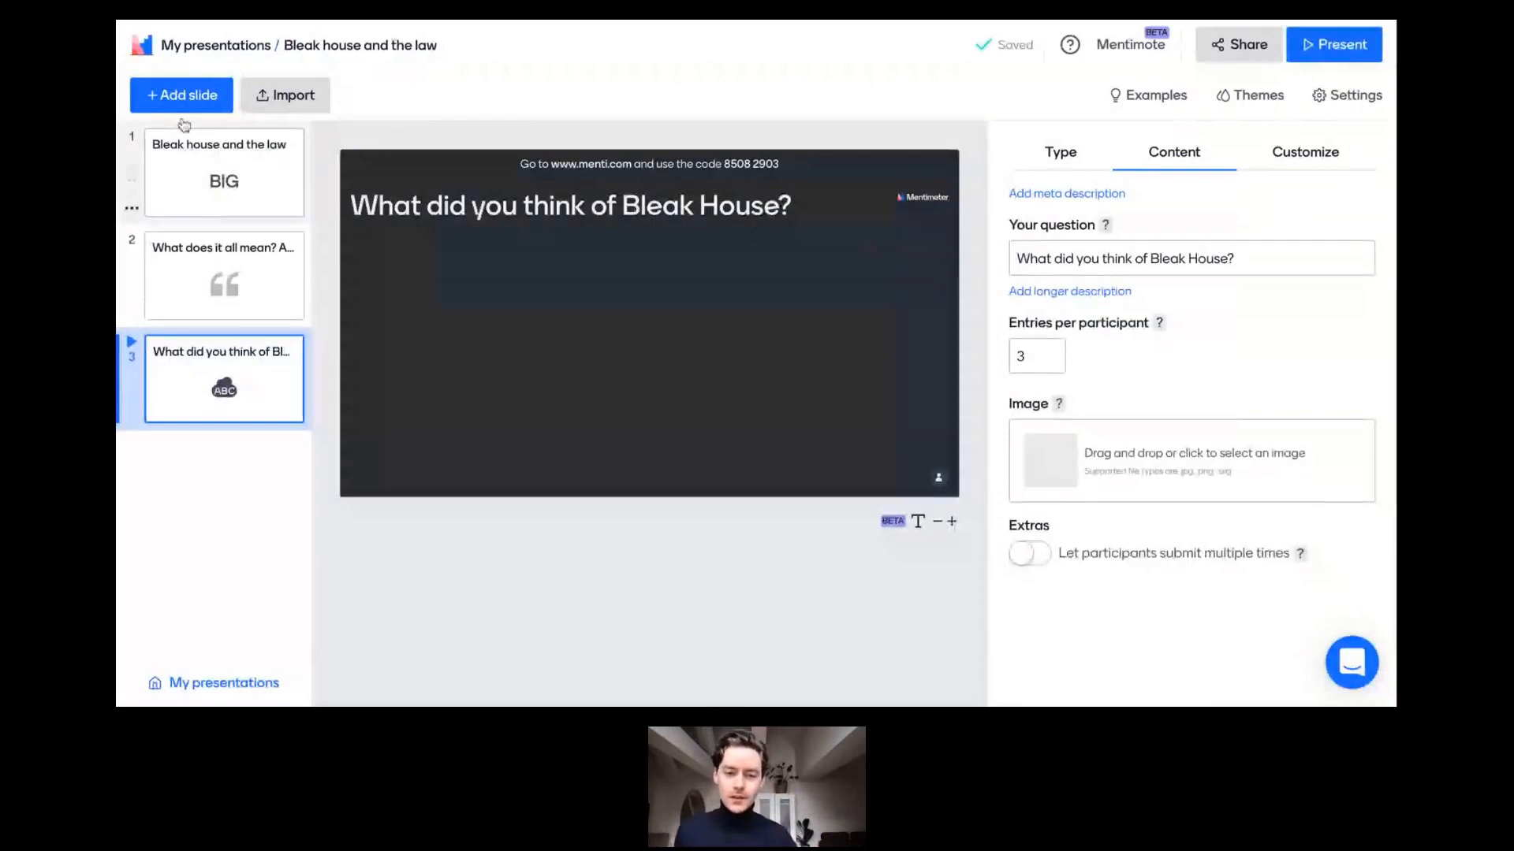
# Add an Open Ended slide after the word cloud, asking "What do you think about narrative in the law vs in literature?".
pyautogui.click(183, 95)
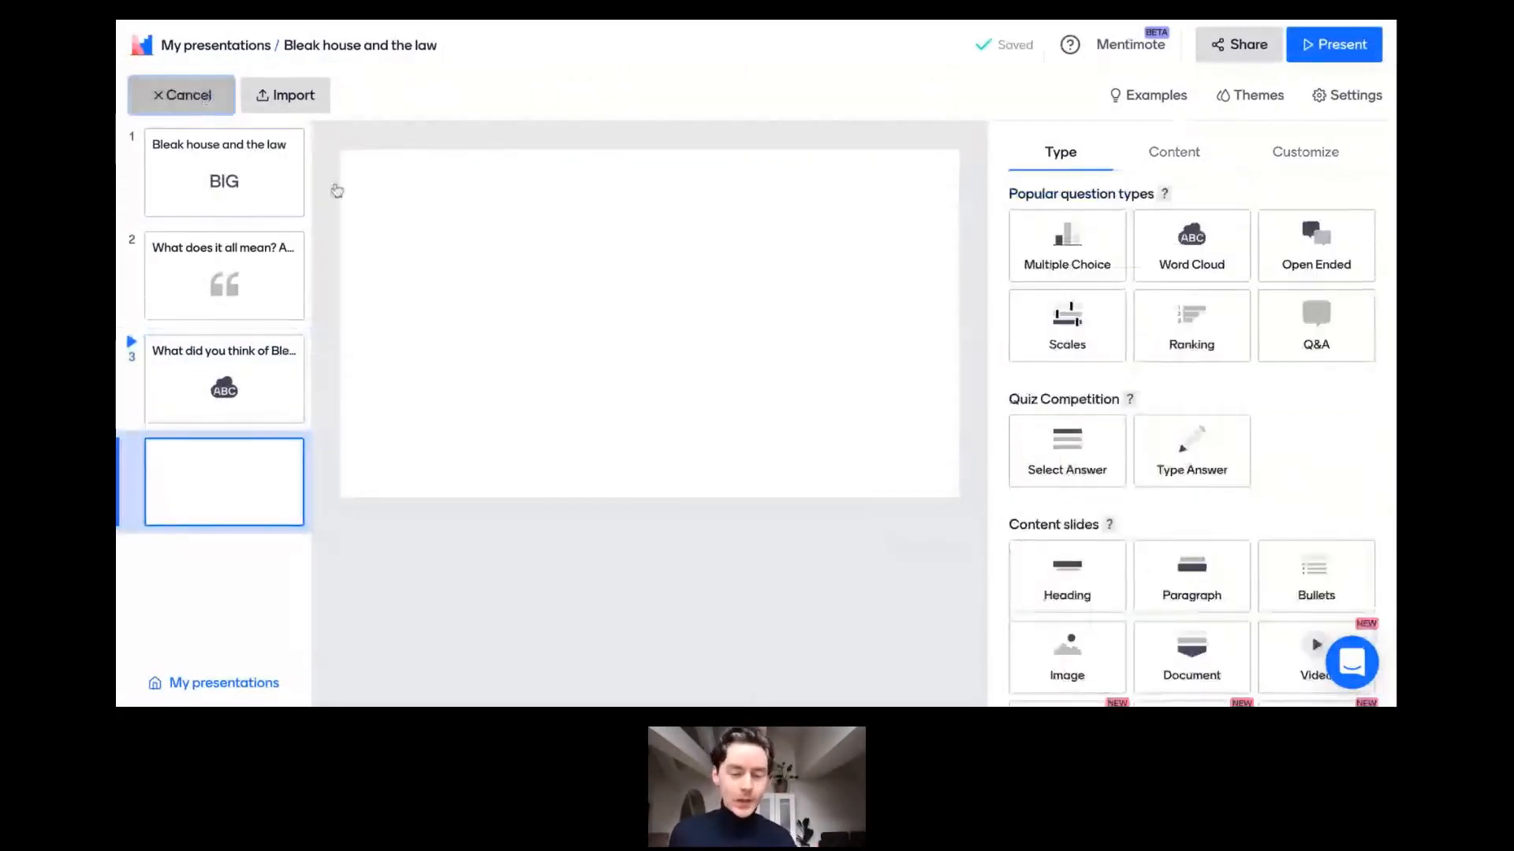
pyautogui.click(1320, 265)
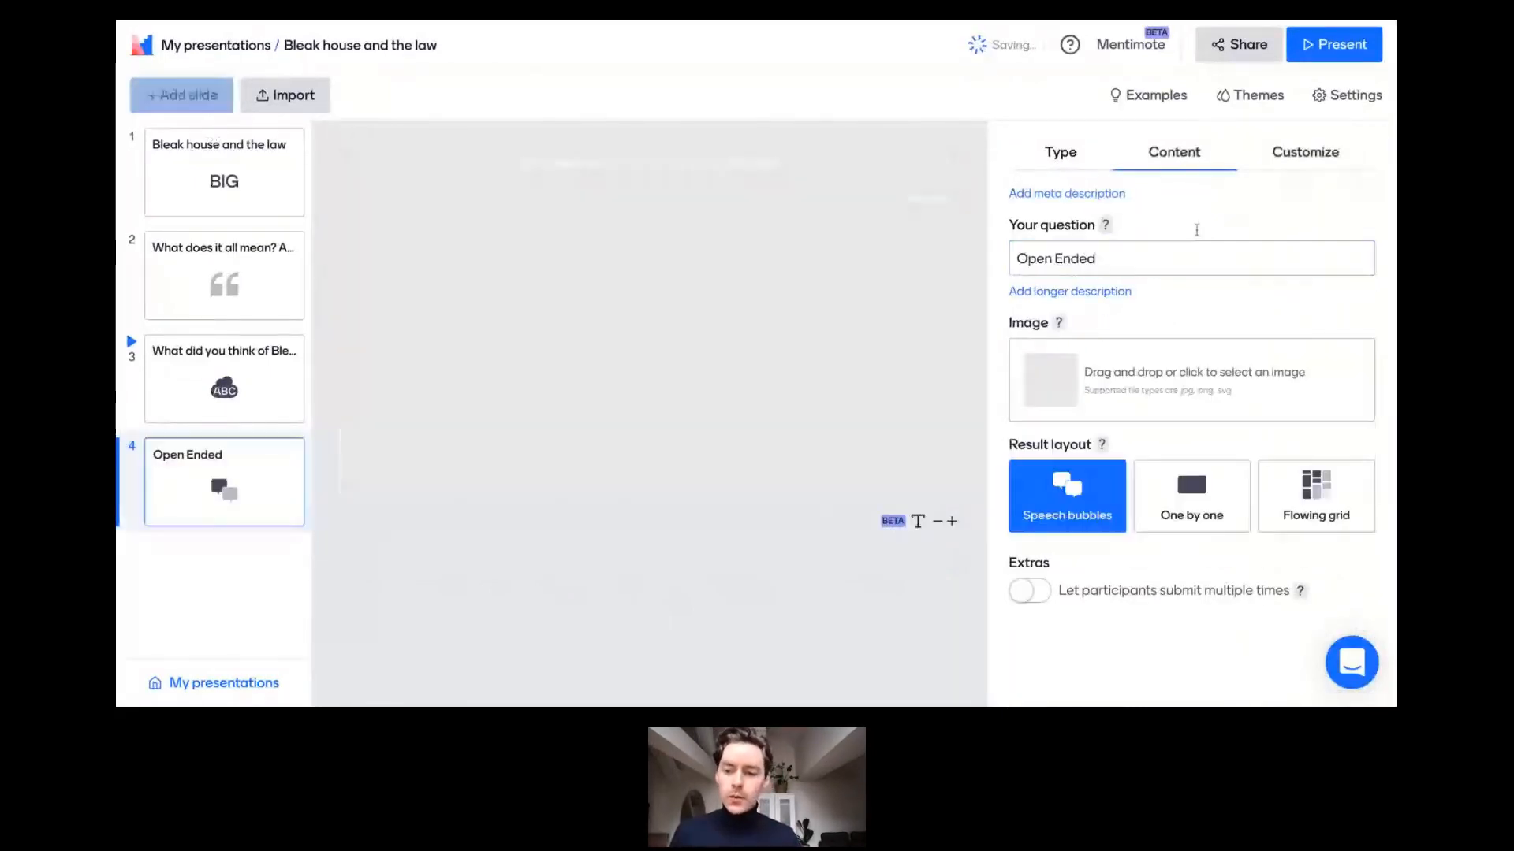
pyautogui.click(1126, 258)
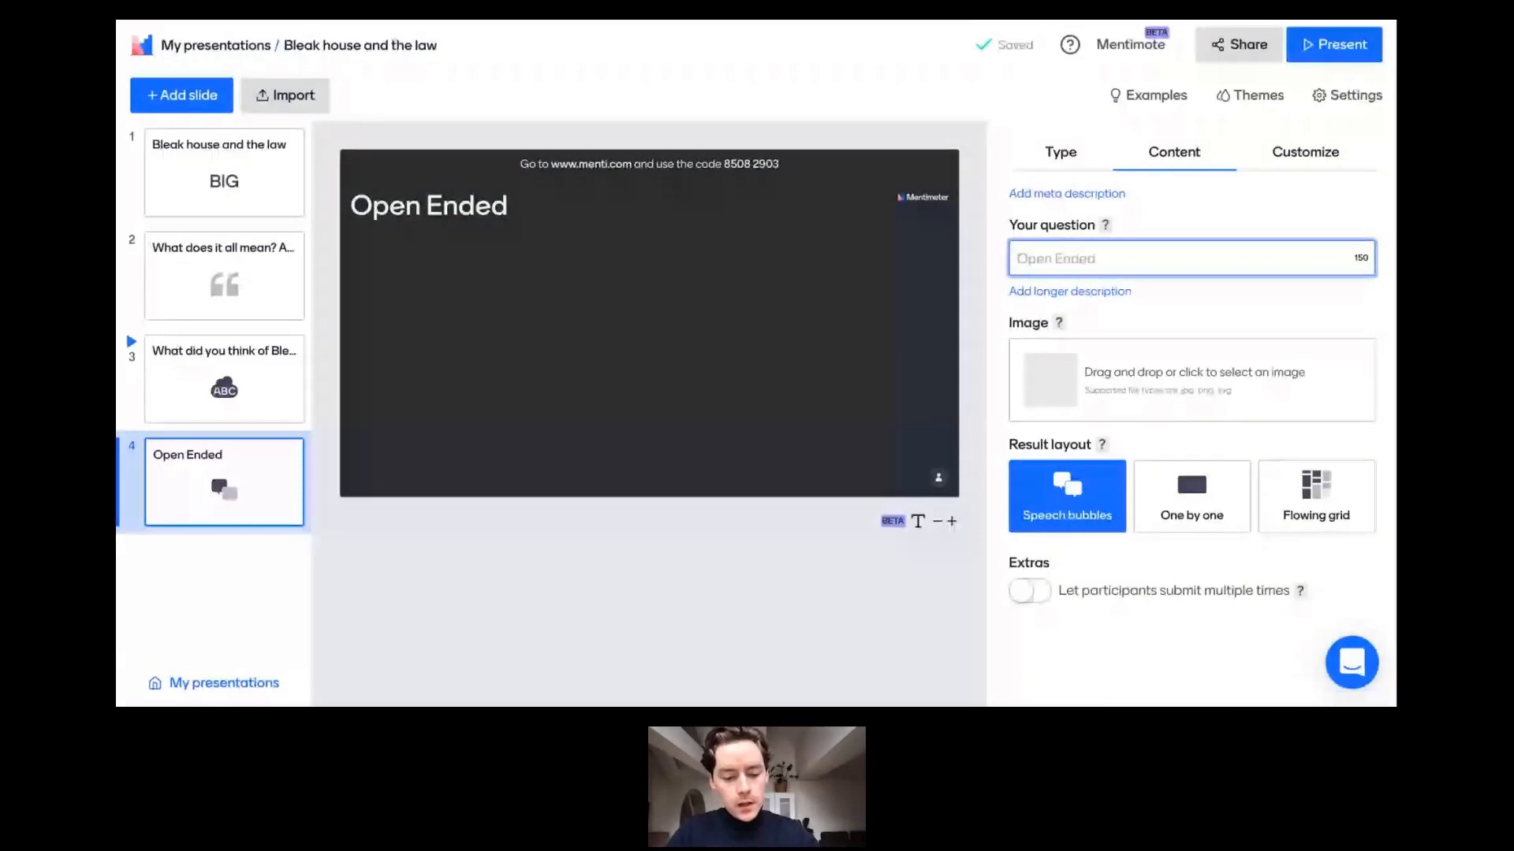
pyautogui.write('Wha')
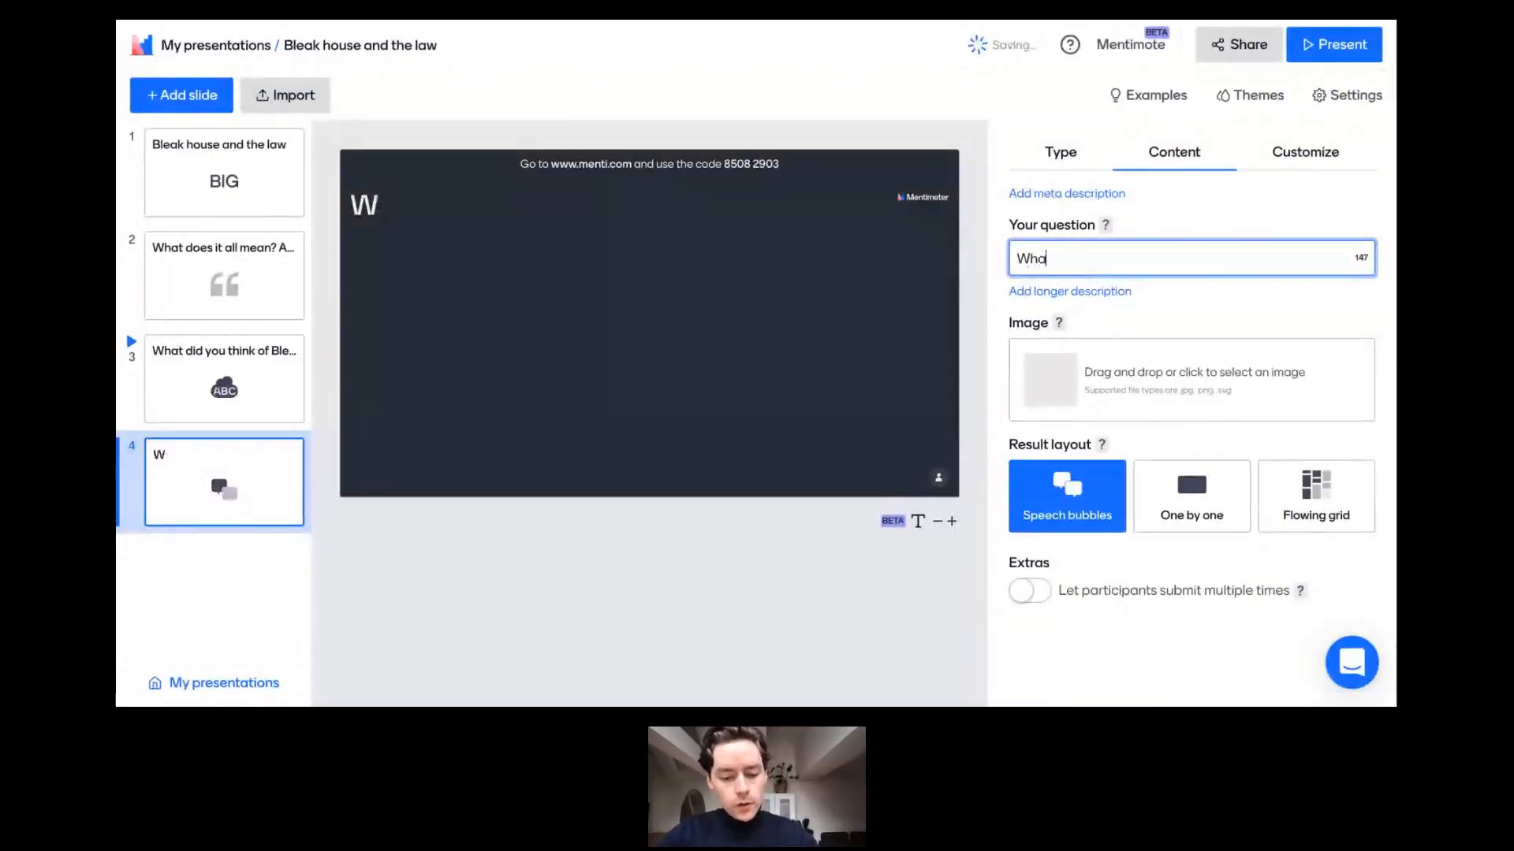
pyautogui.write('t do you')
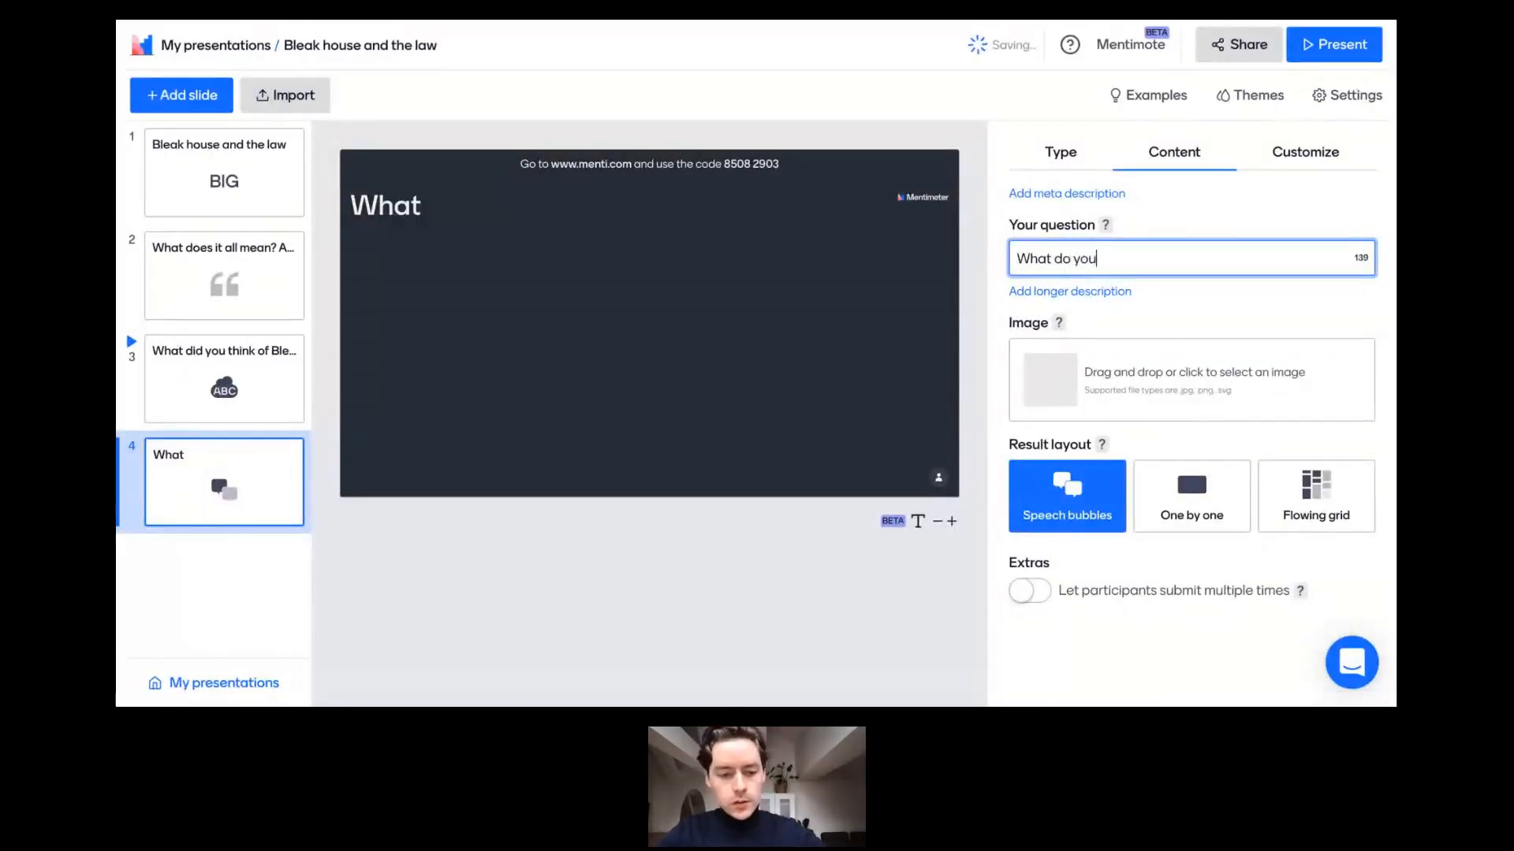
pyautogui.write(' think abou')
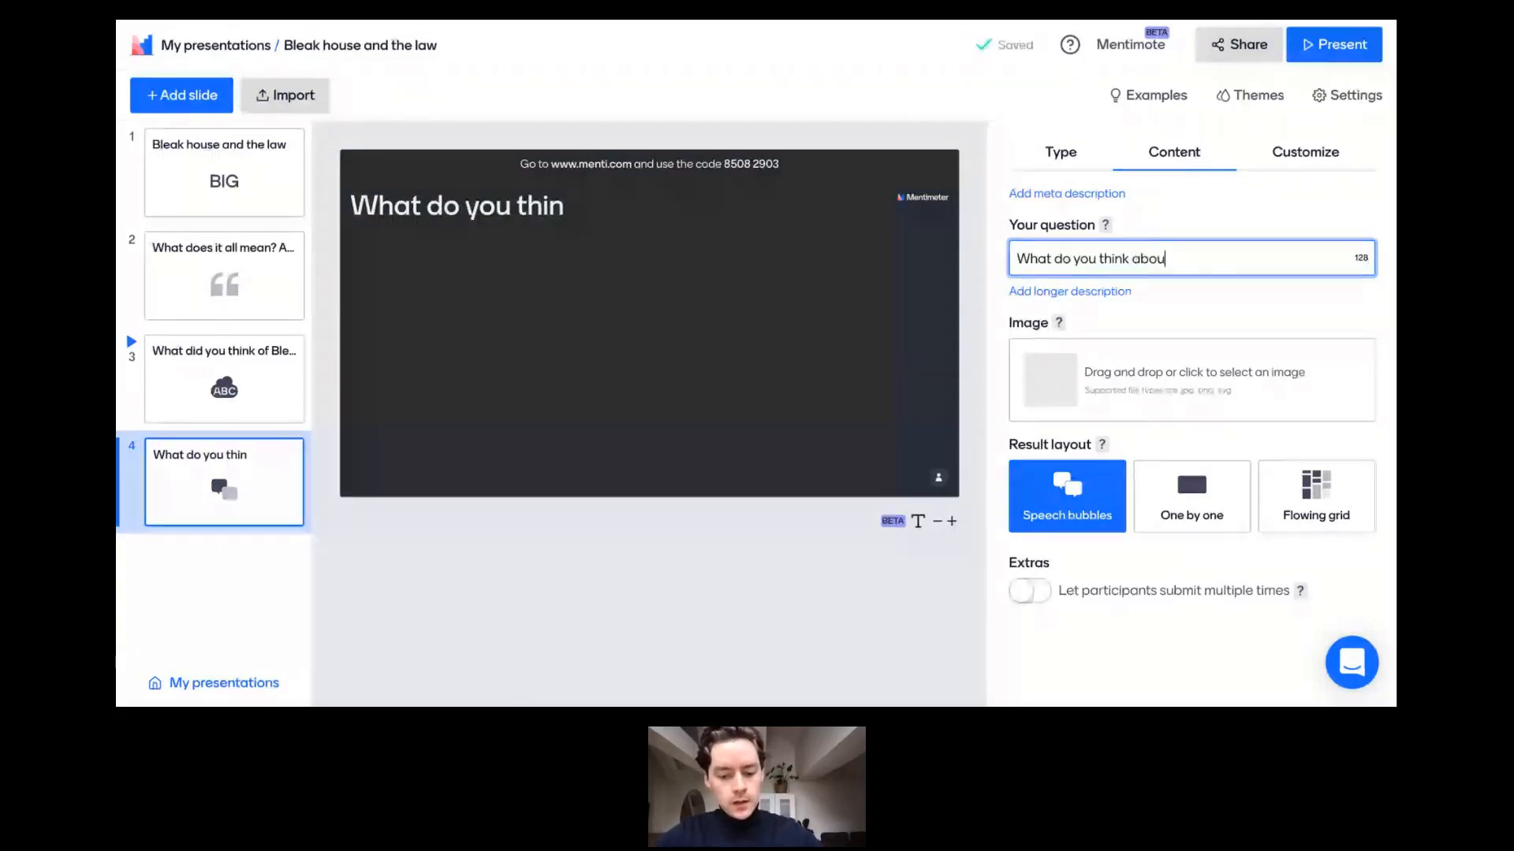
pyautogui.write('t narrative ')
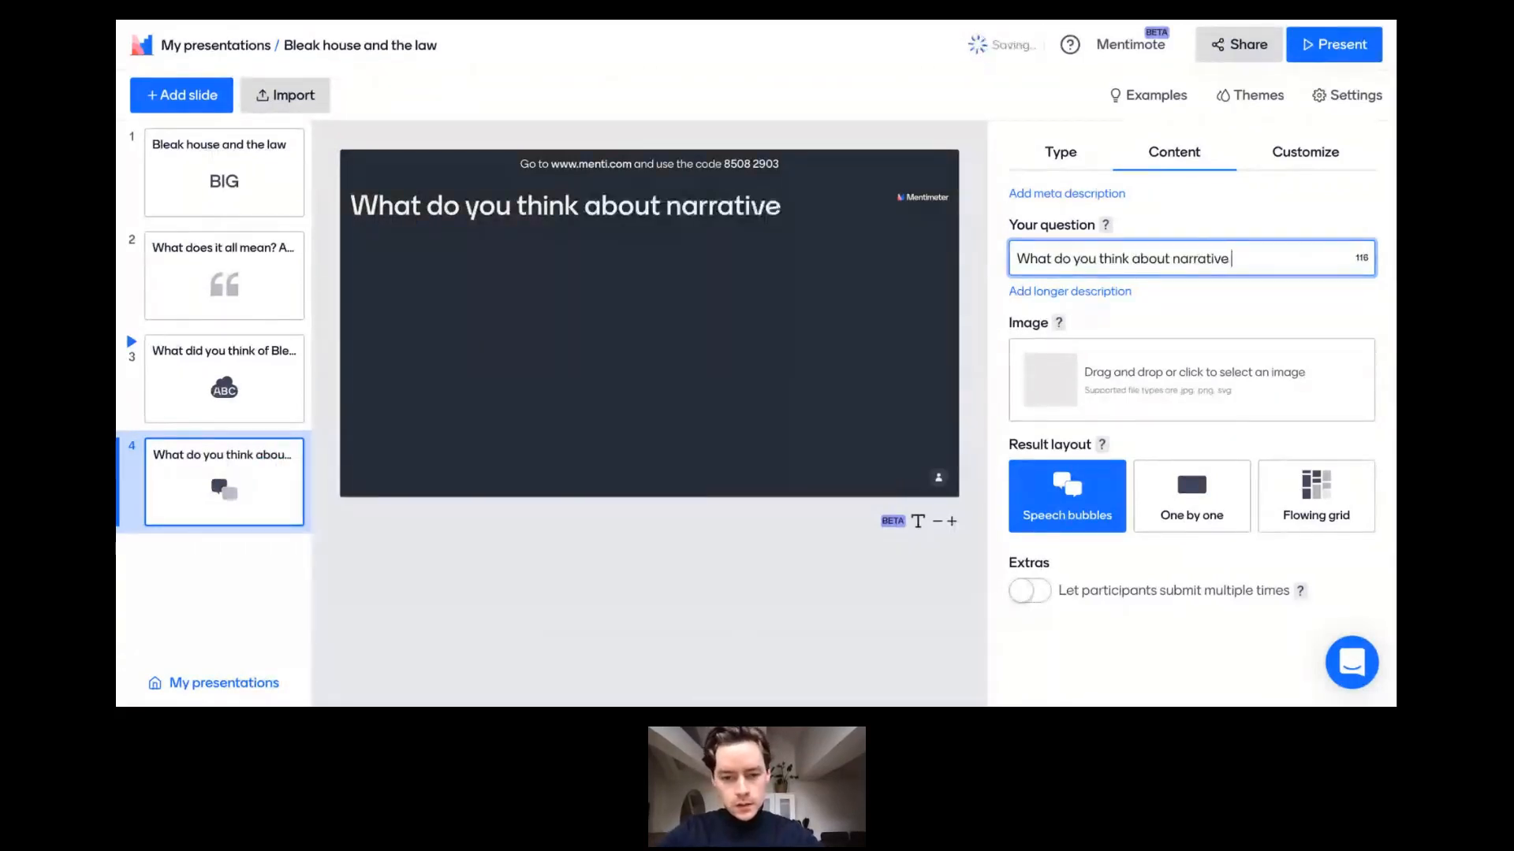
pyautogui.write('in the law')
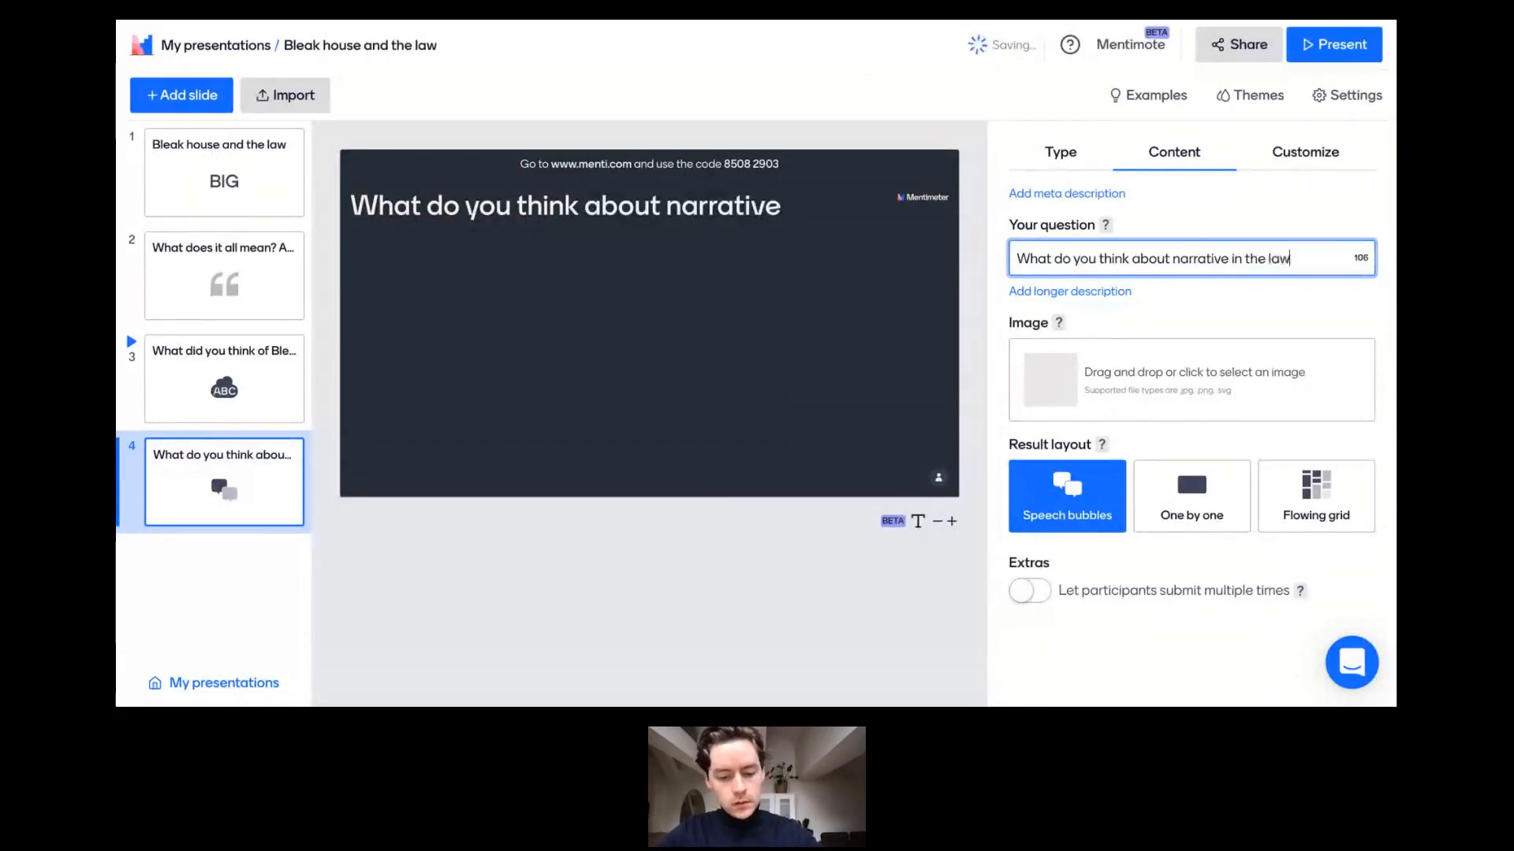
pyautogui.write(' vs ')
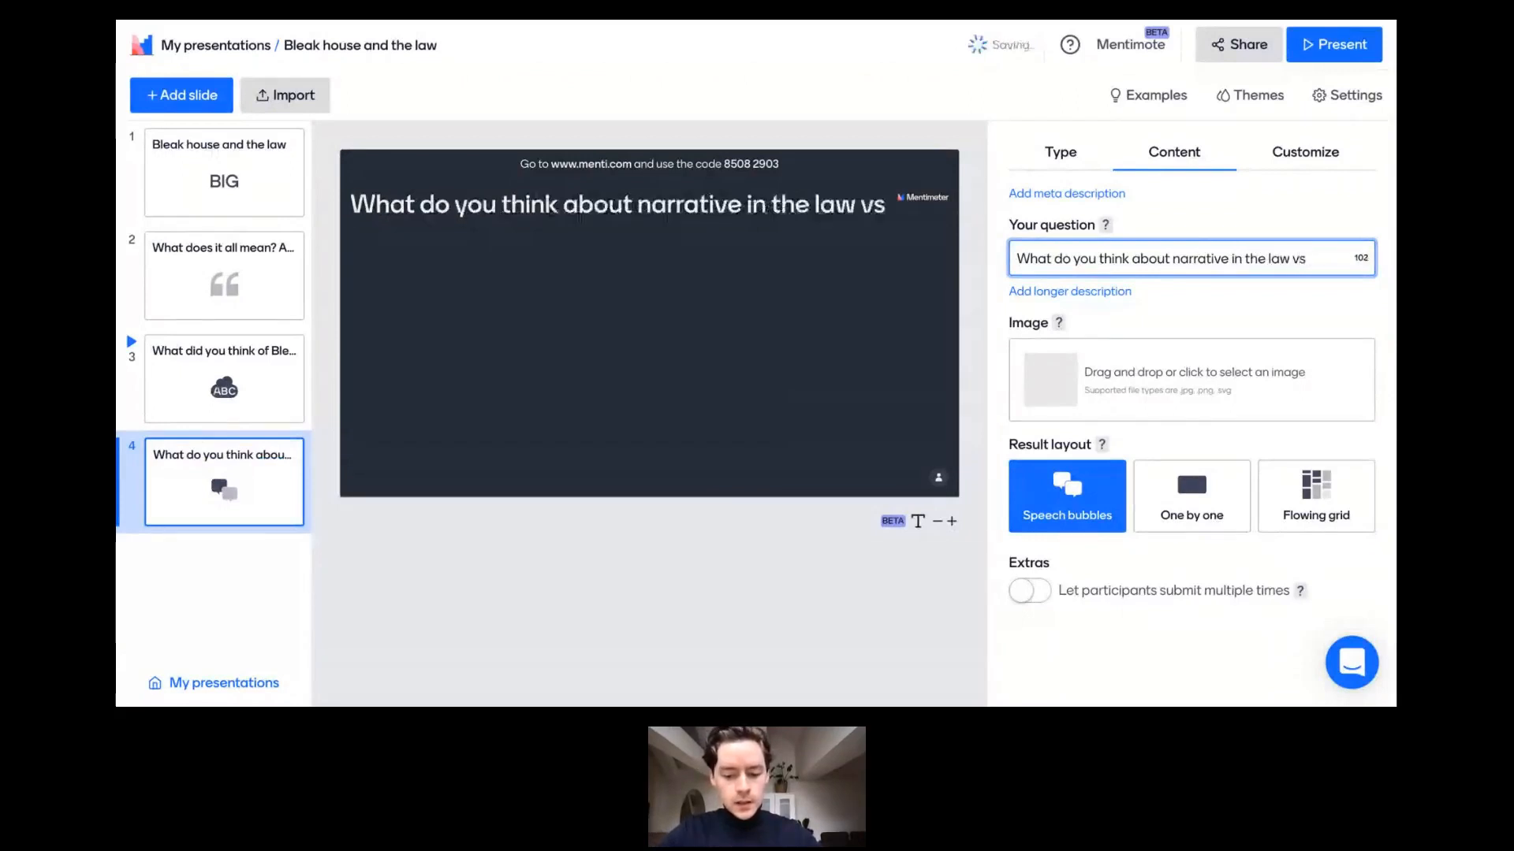
pyautogui.write('in literature')
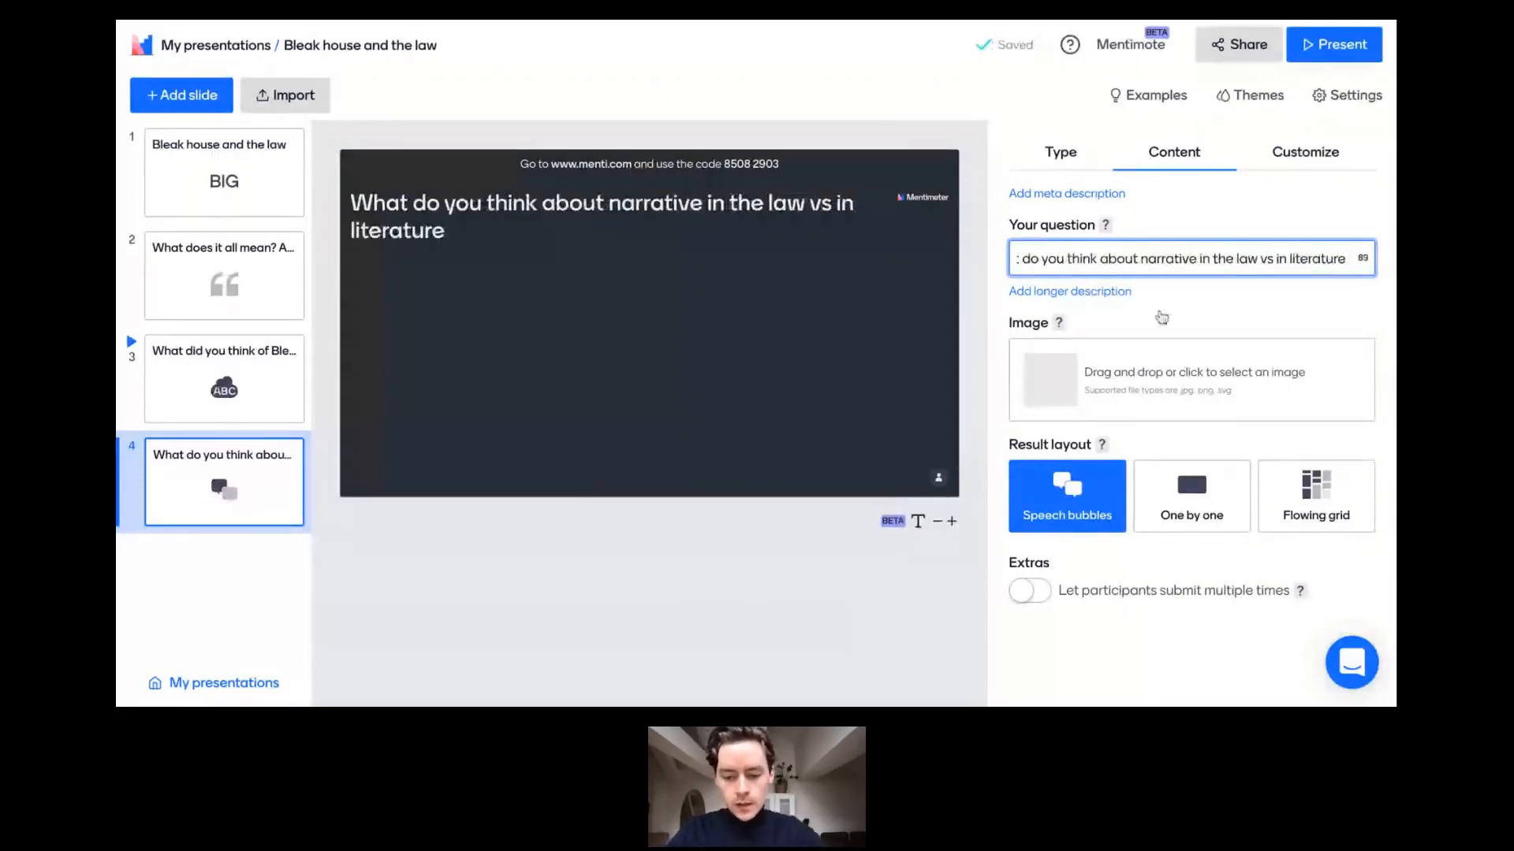
pyautogui.write('?')
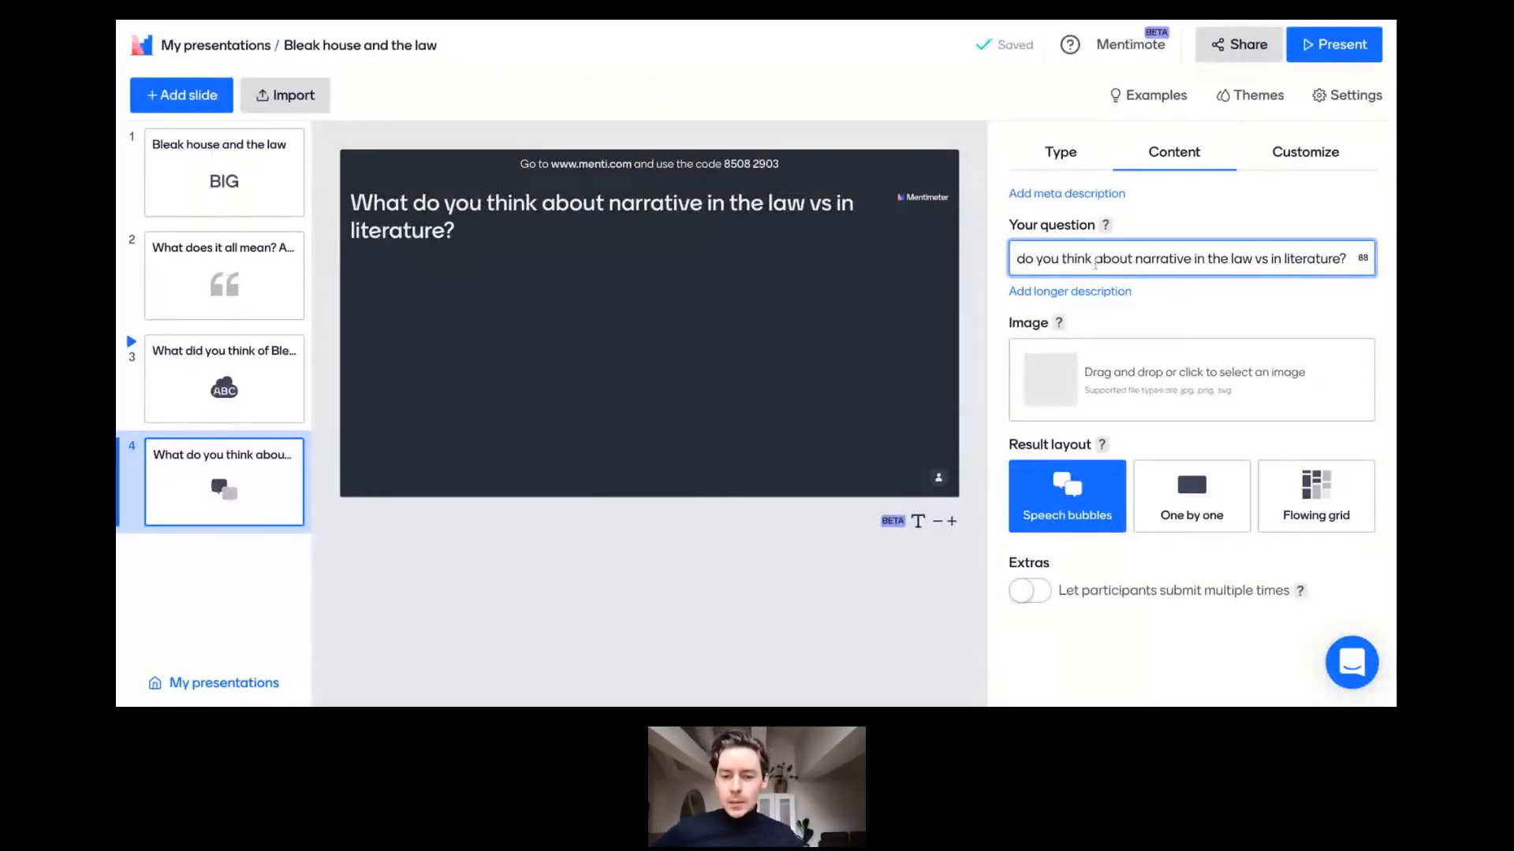
# Present the open-ended slide with test votes, hide and reshow its results, then clear the test votes and return to editing.
pyautogui.click(1323, 49)
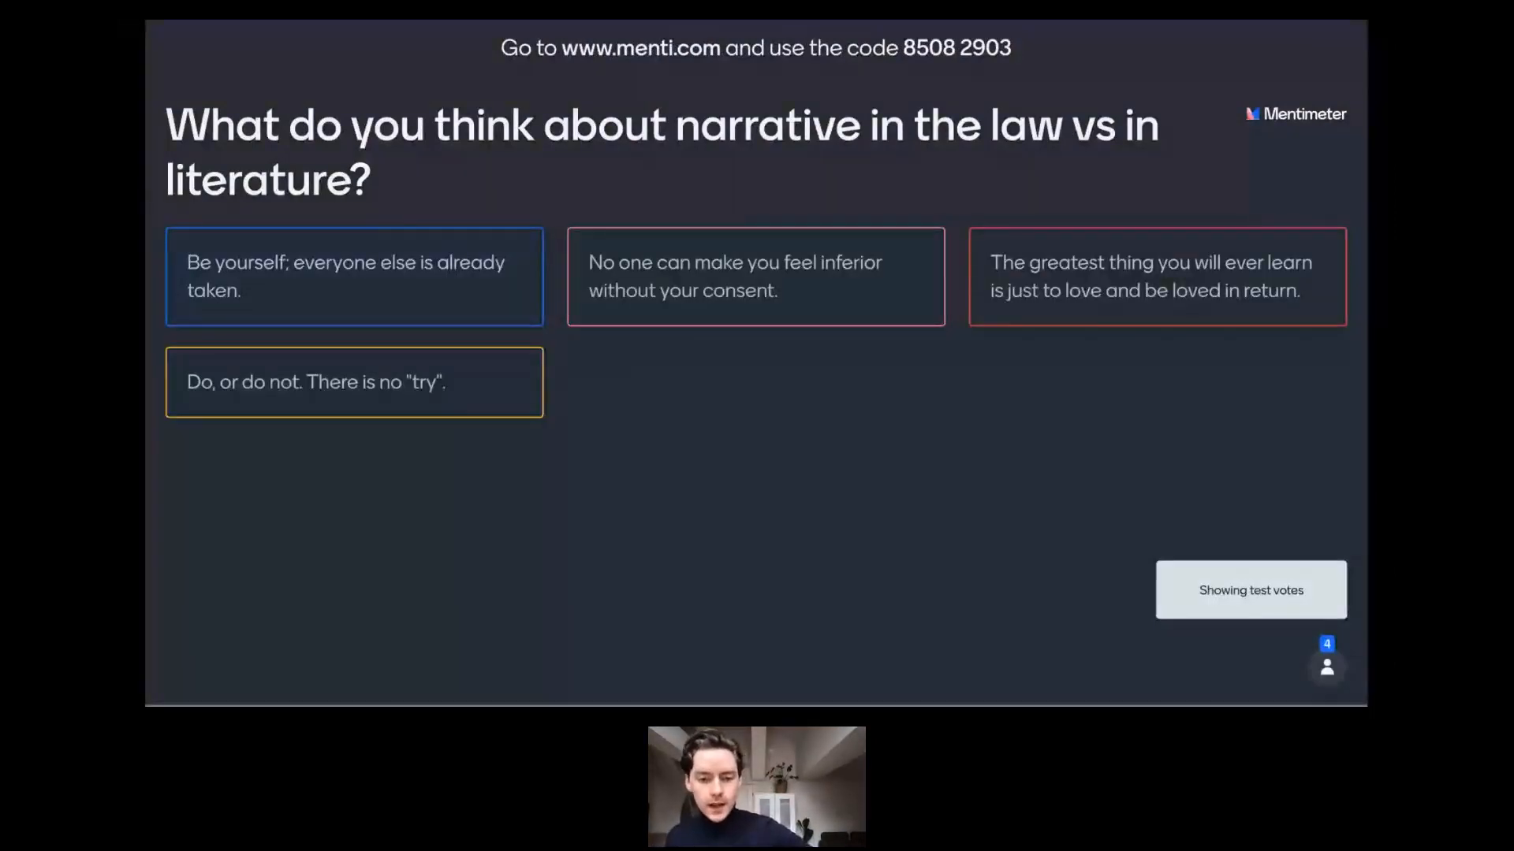
pyautogui.press('h')
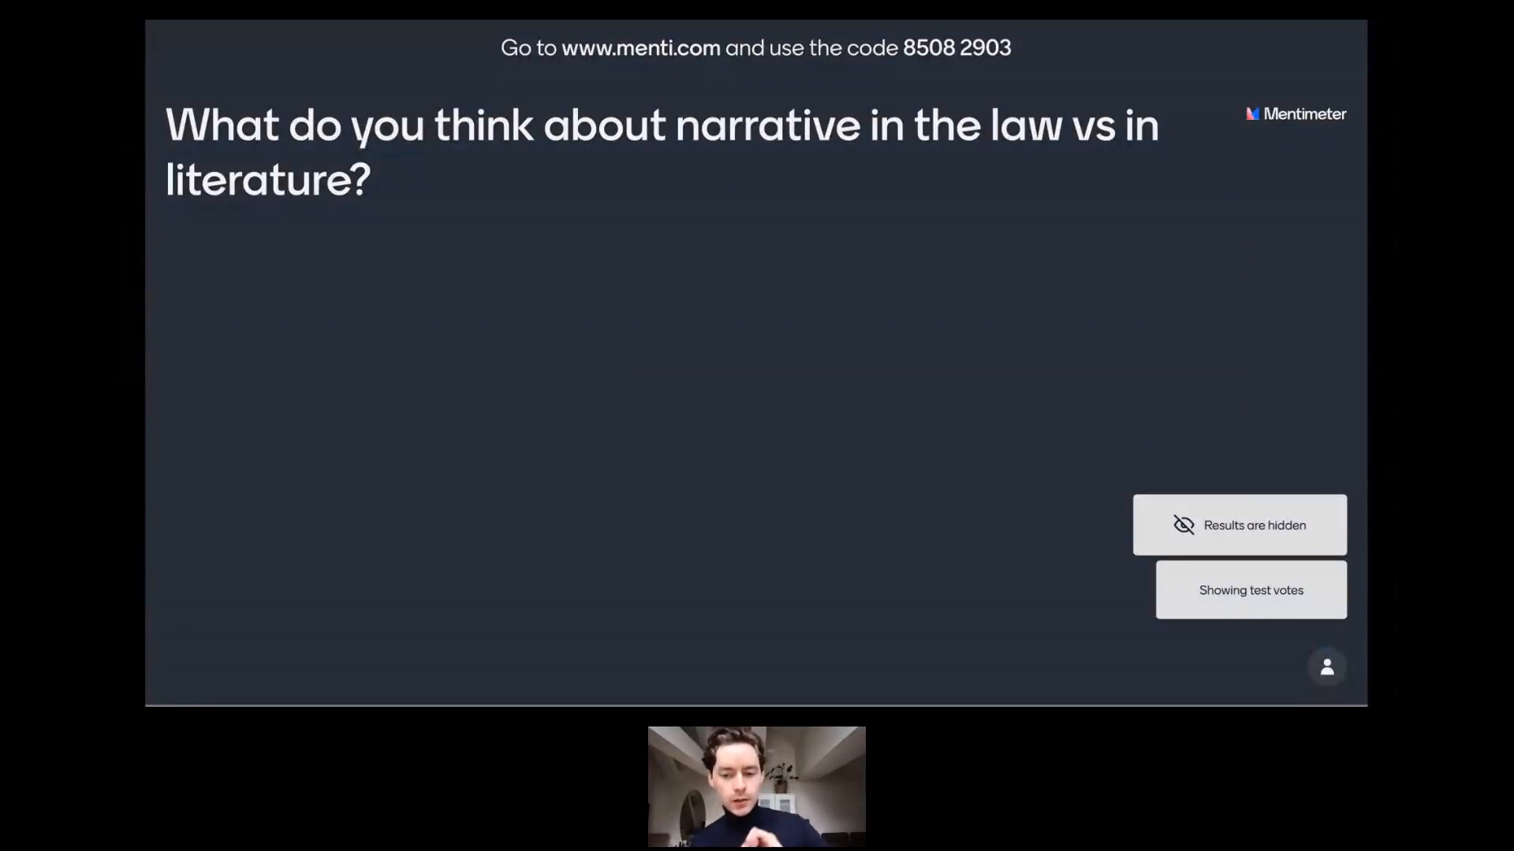
pyautogui.press('h')
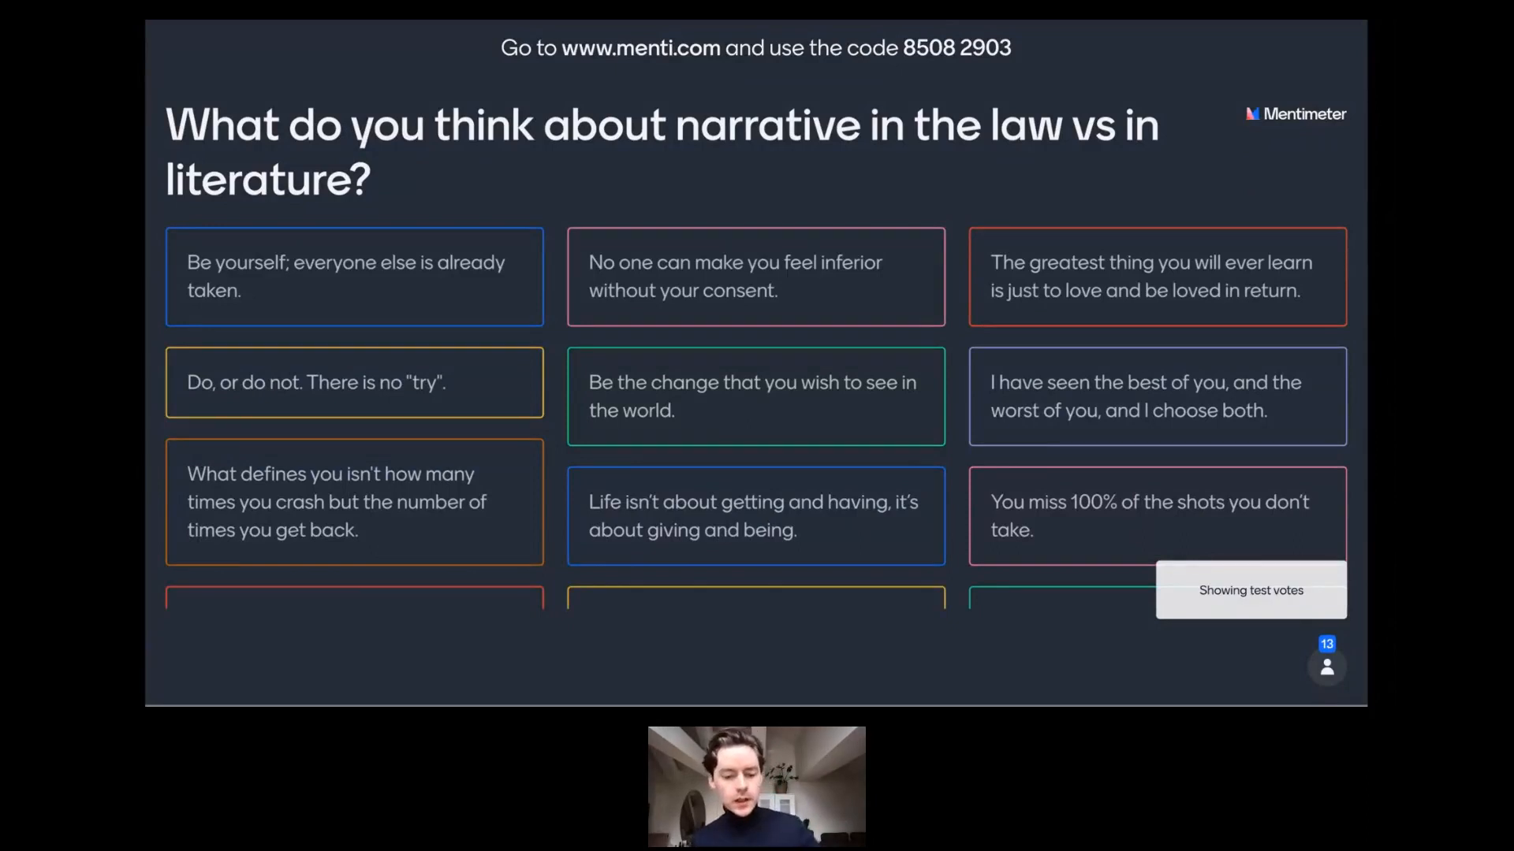
pyautogui.press('t')
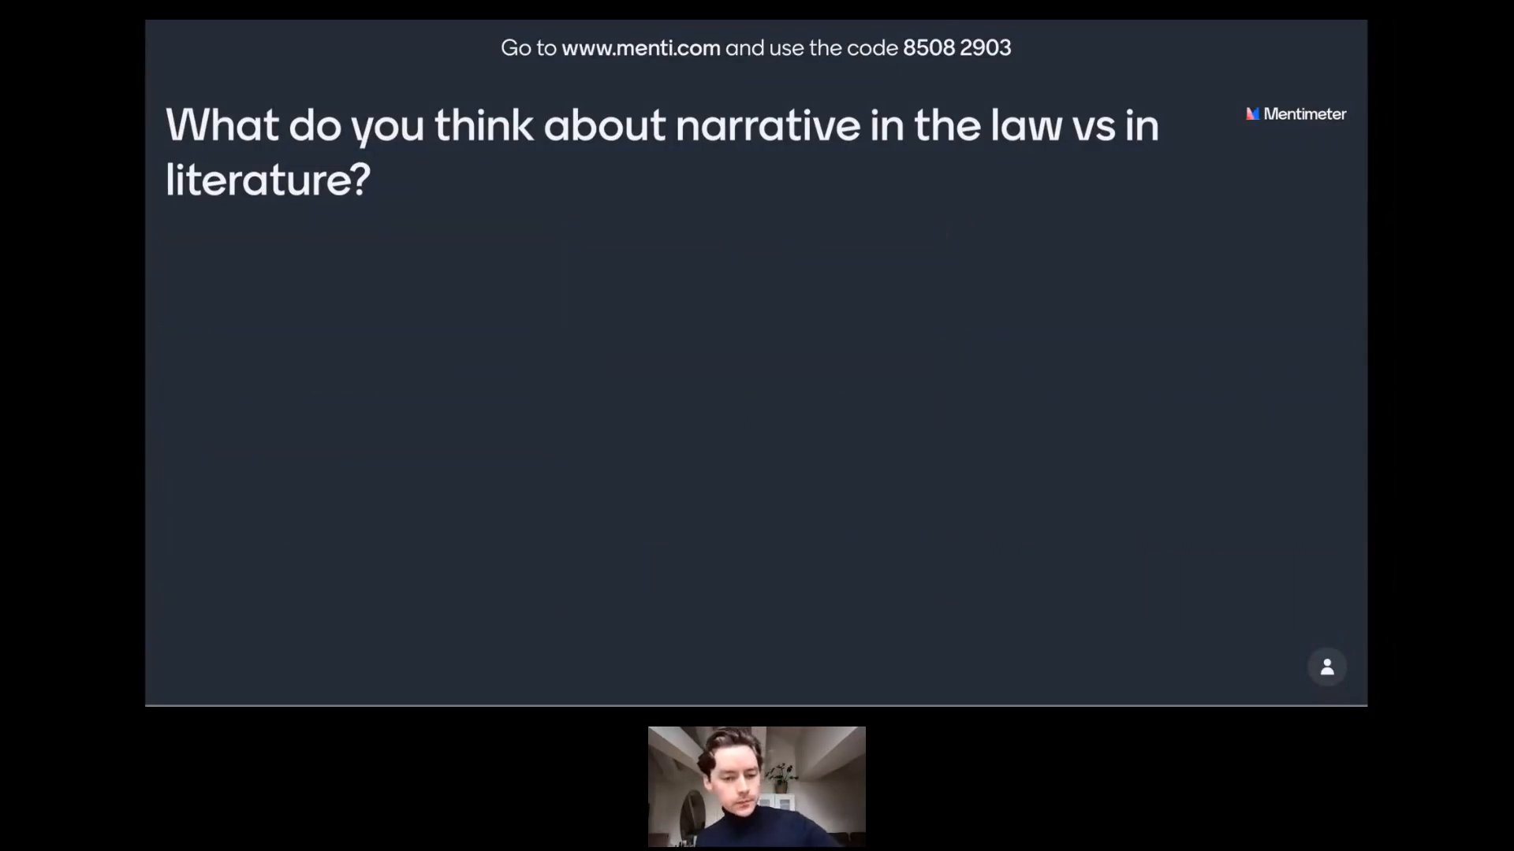
pyautogui.press('Escape')
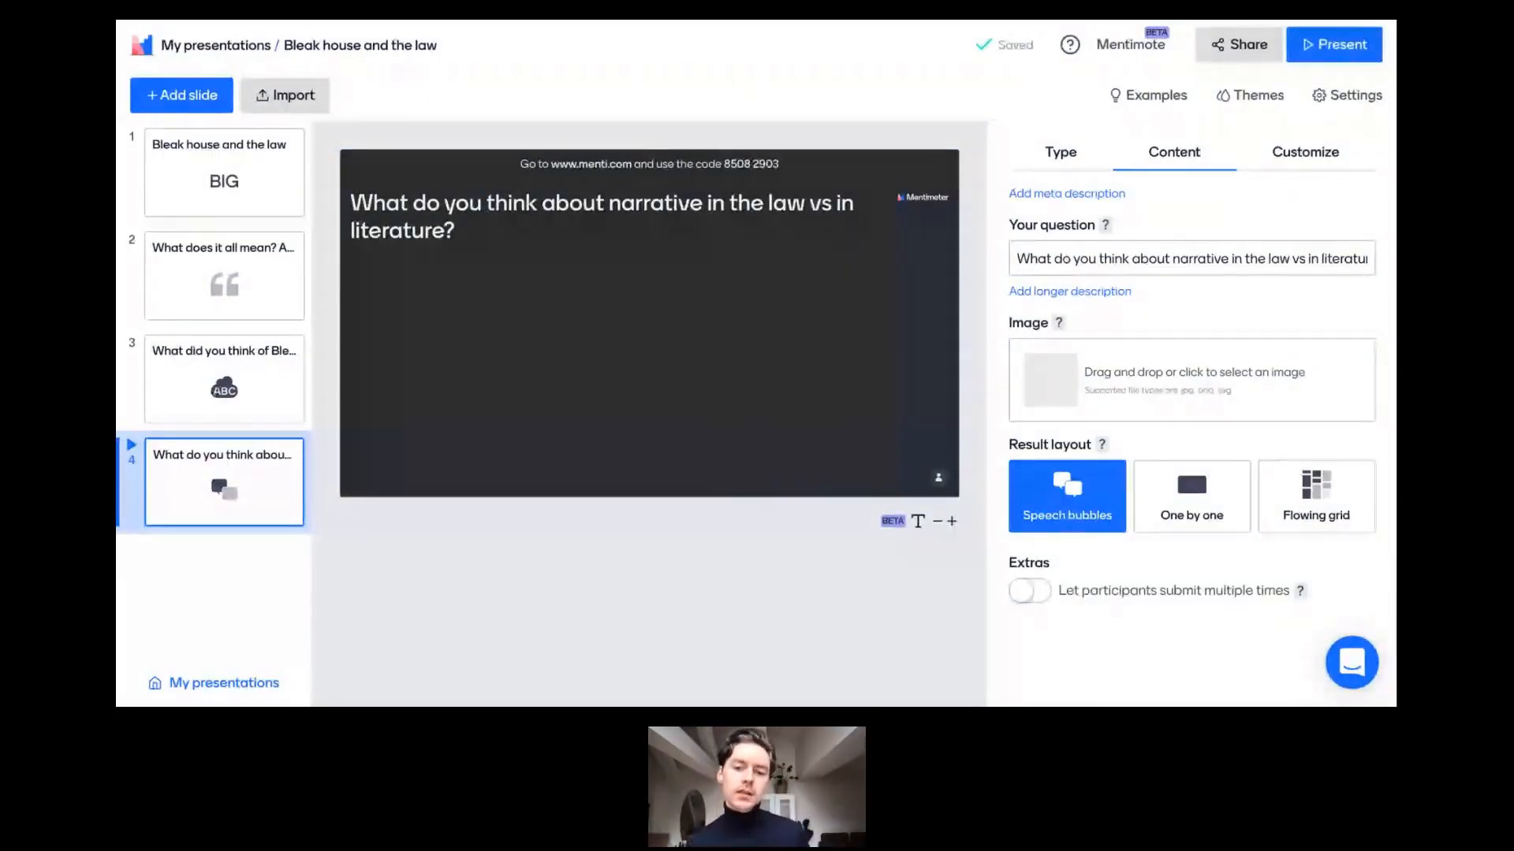
pyautogui.click(1191, 259)
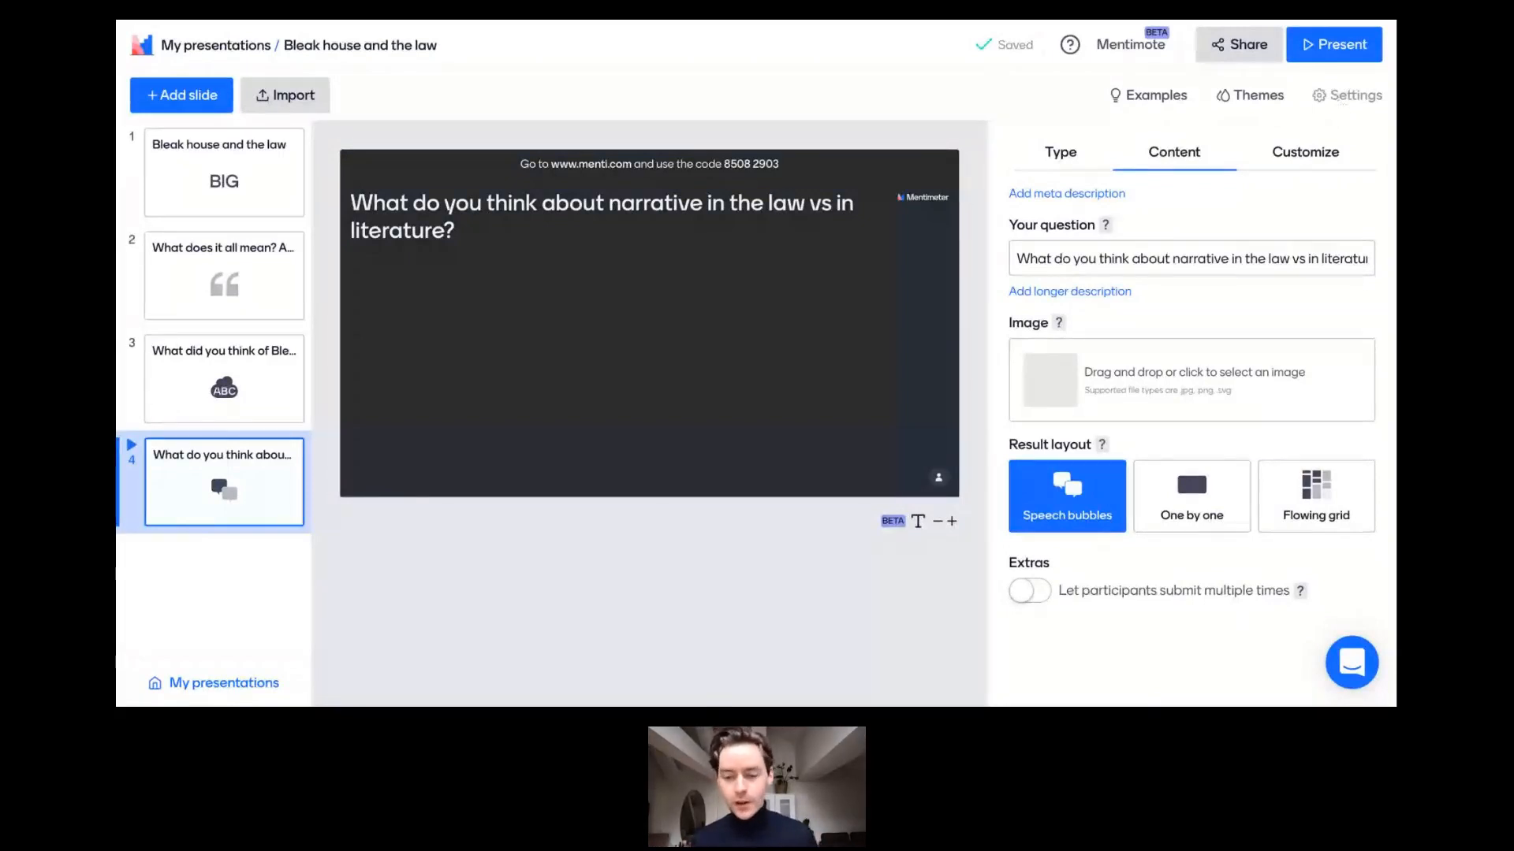
# Review the presentation settings, including the languages offered for the profanity filter, and close them without making changes.
pyautogui.click(1347, 94)
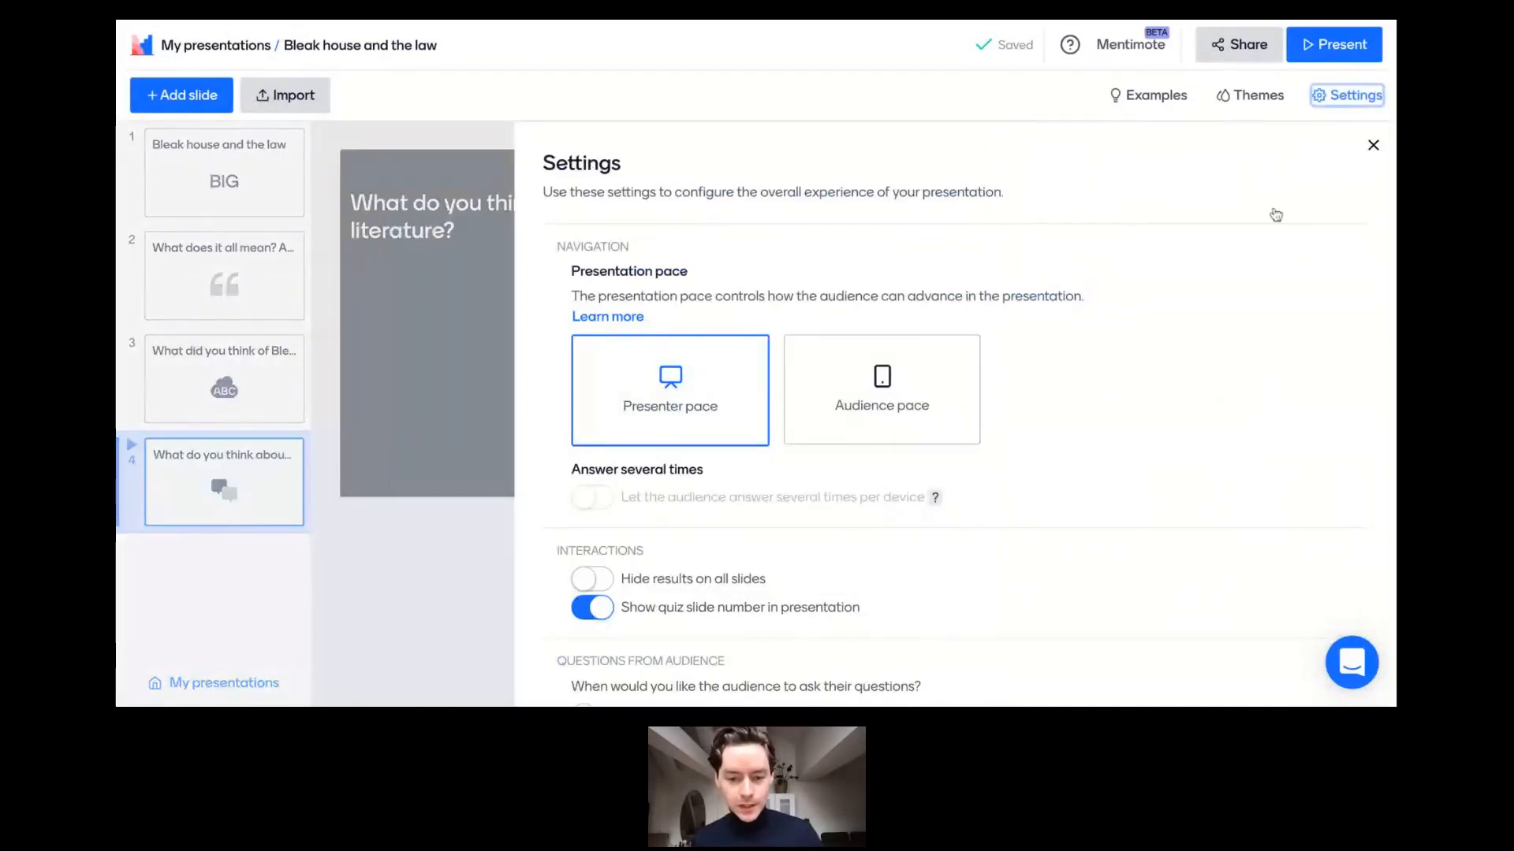
pyautogui.scroll(-7, 1152, 412)
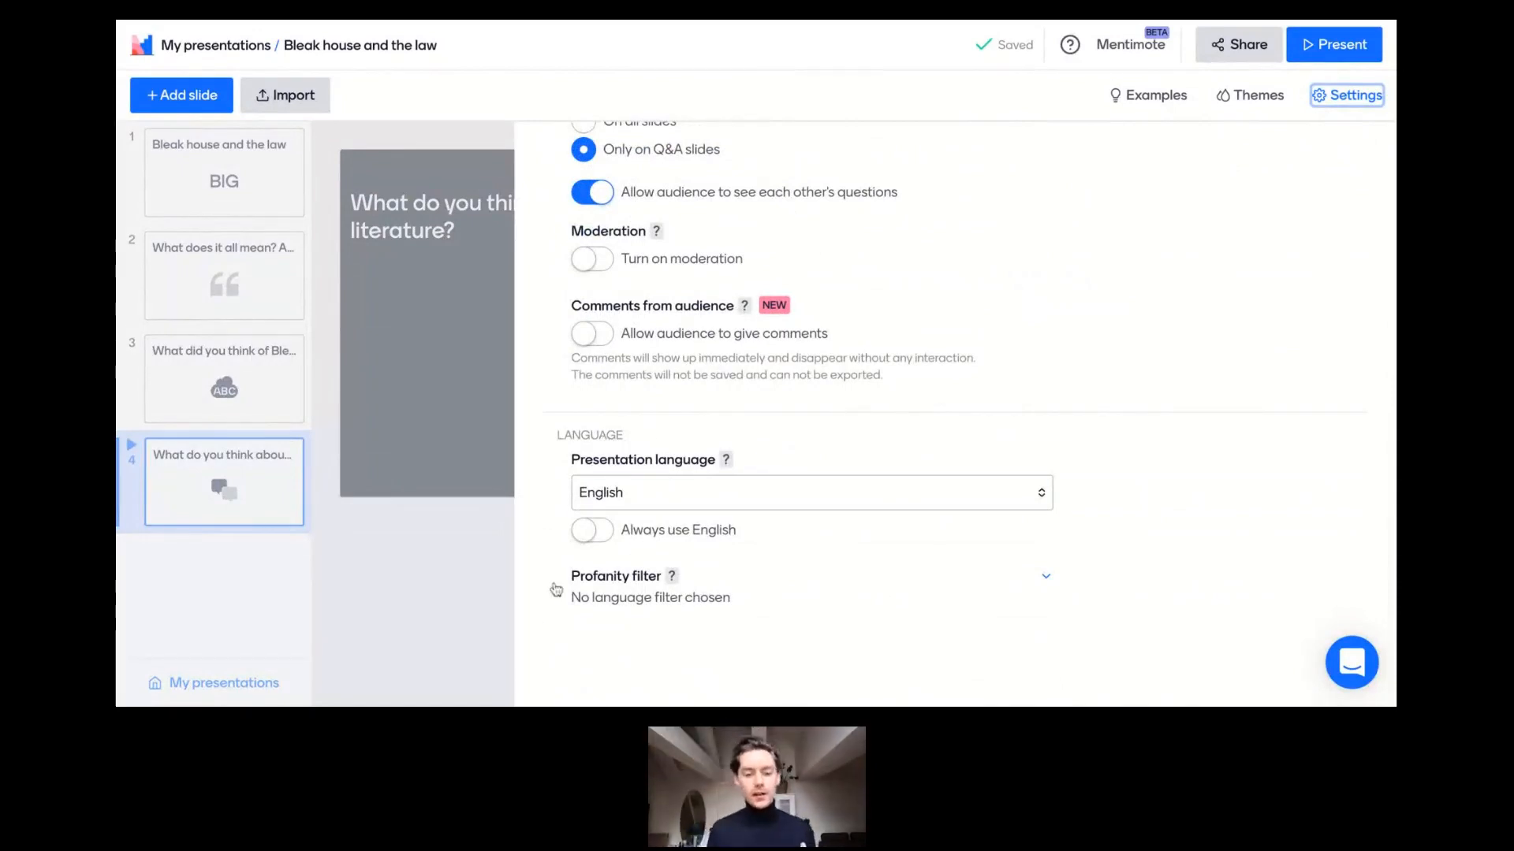
pyautogui.click(1047, 581)
pyautogui.scroll(-2, 757, 582)
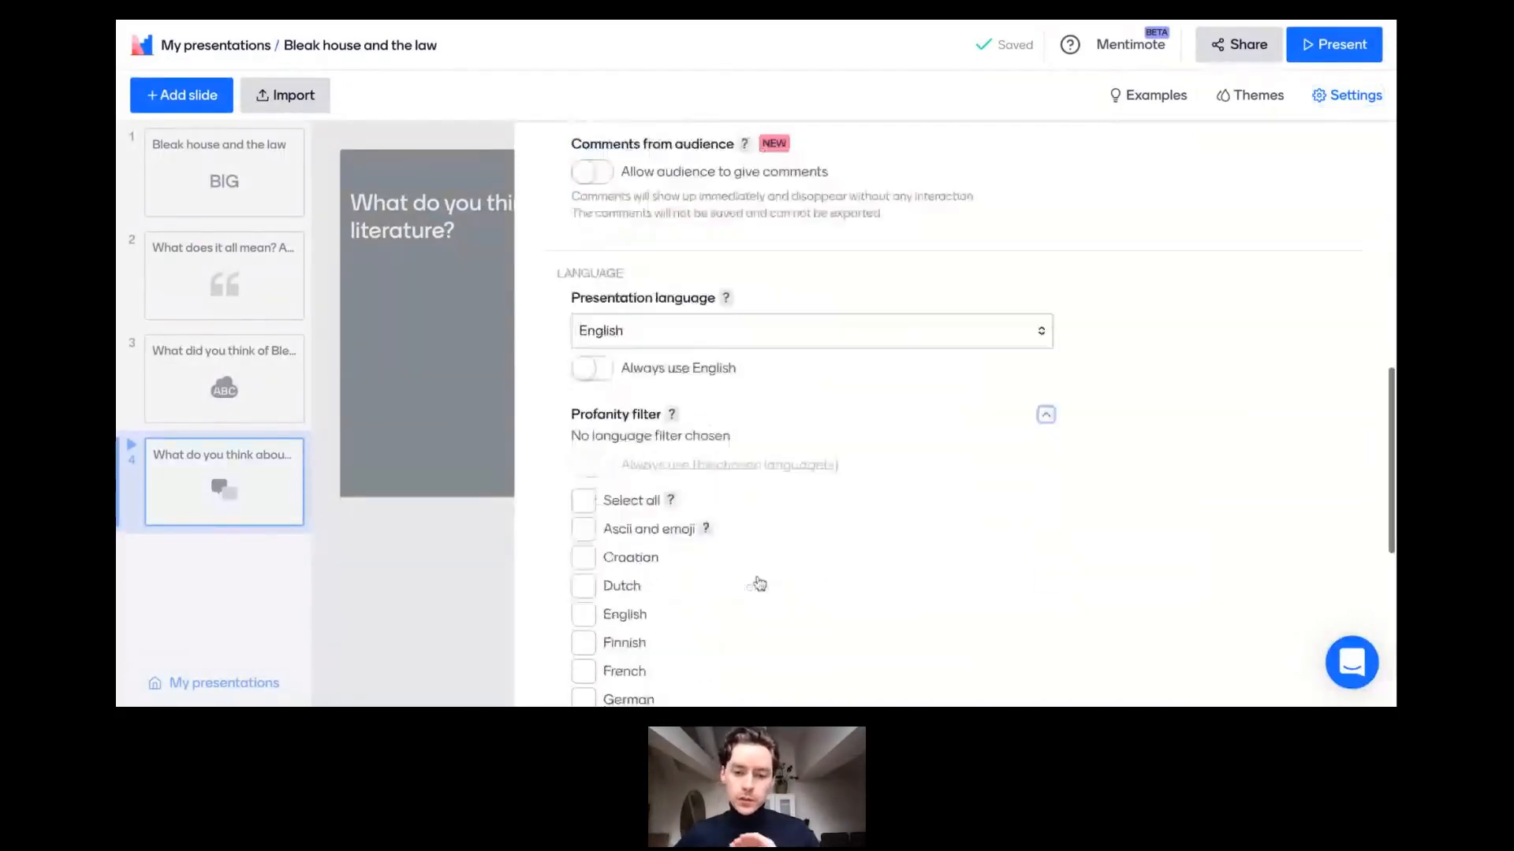
pyautogui.scroll(-4, 759, 583)
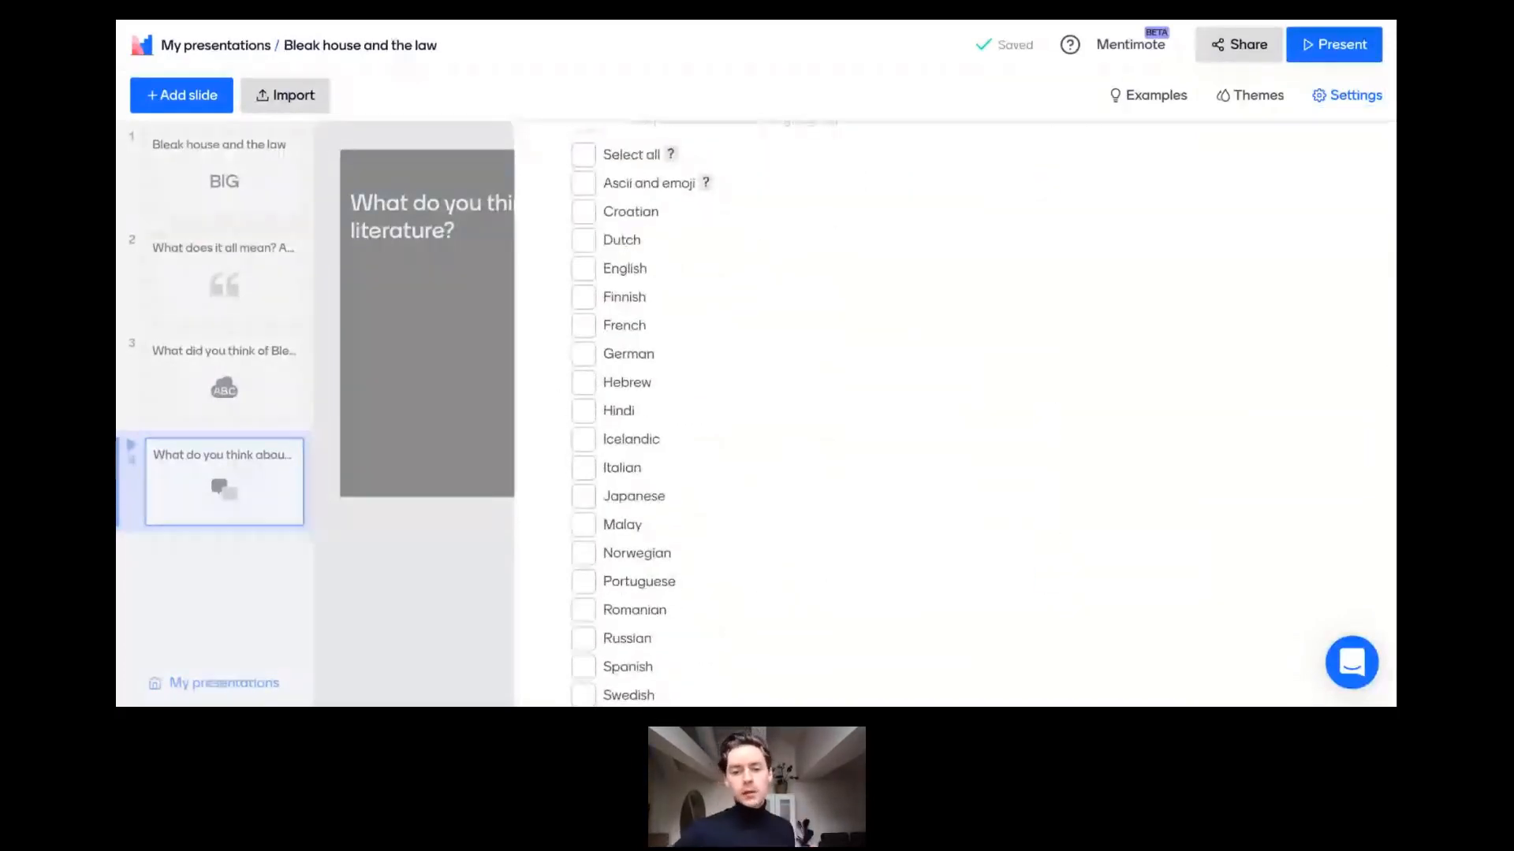
pyautogui.scroll(1, 868, 414)
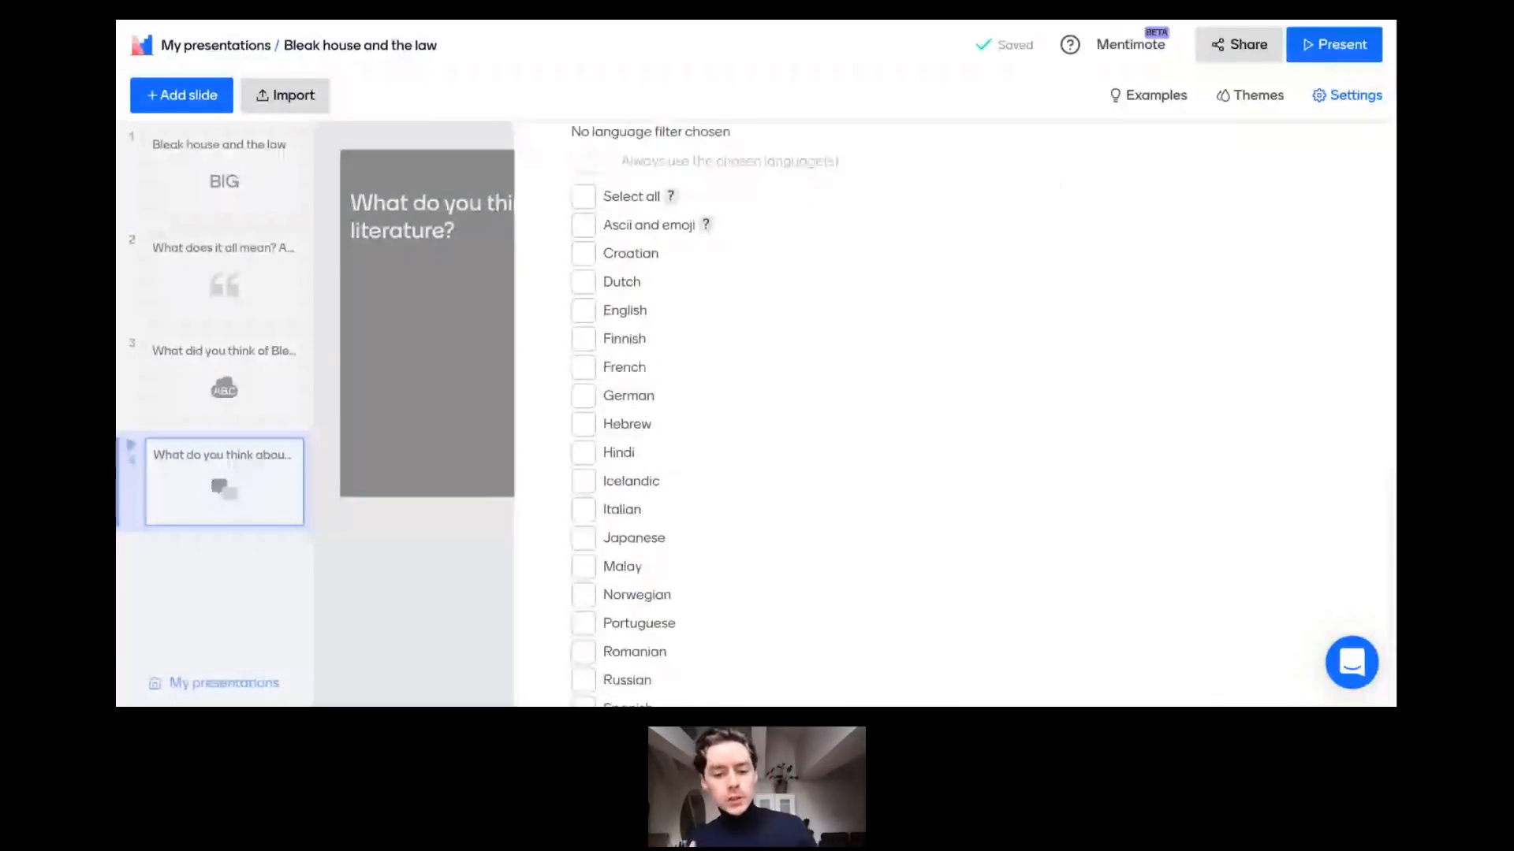
pyautogui.scroll(-2, 669, 338)
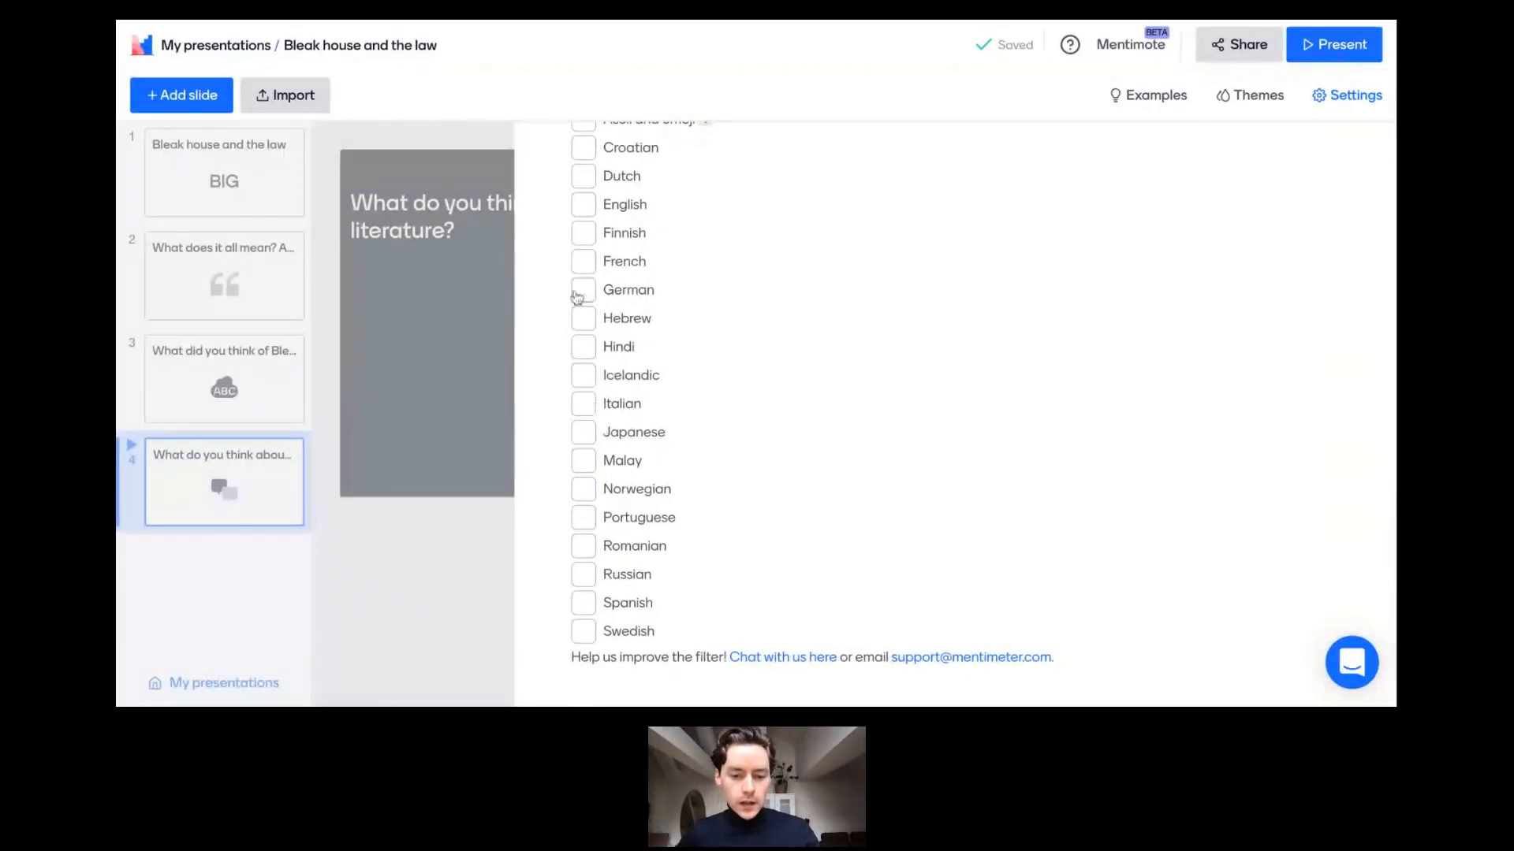
pyautogui.scroll(2, 676, 446)
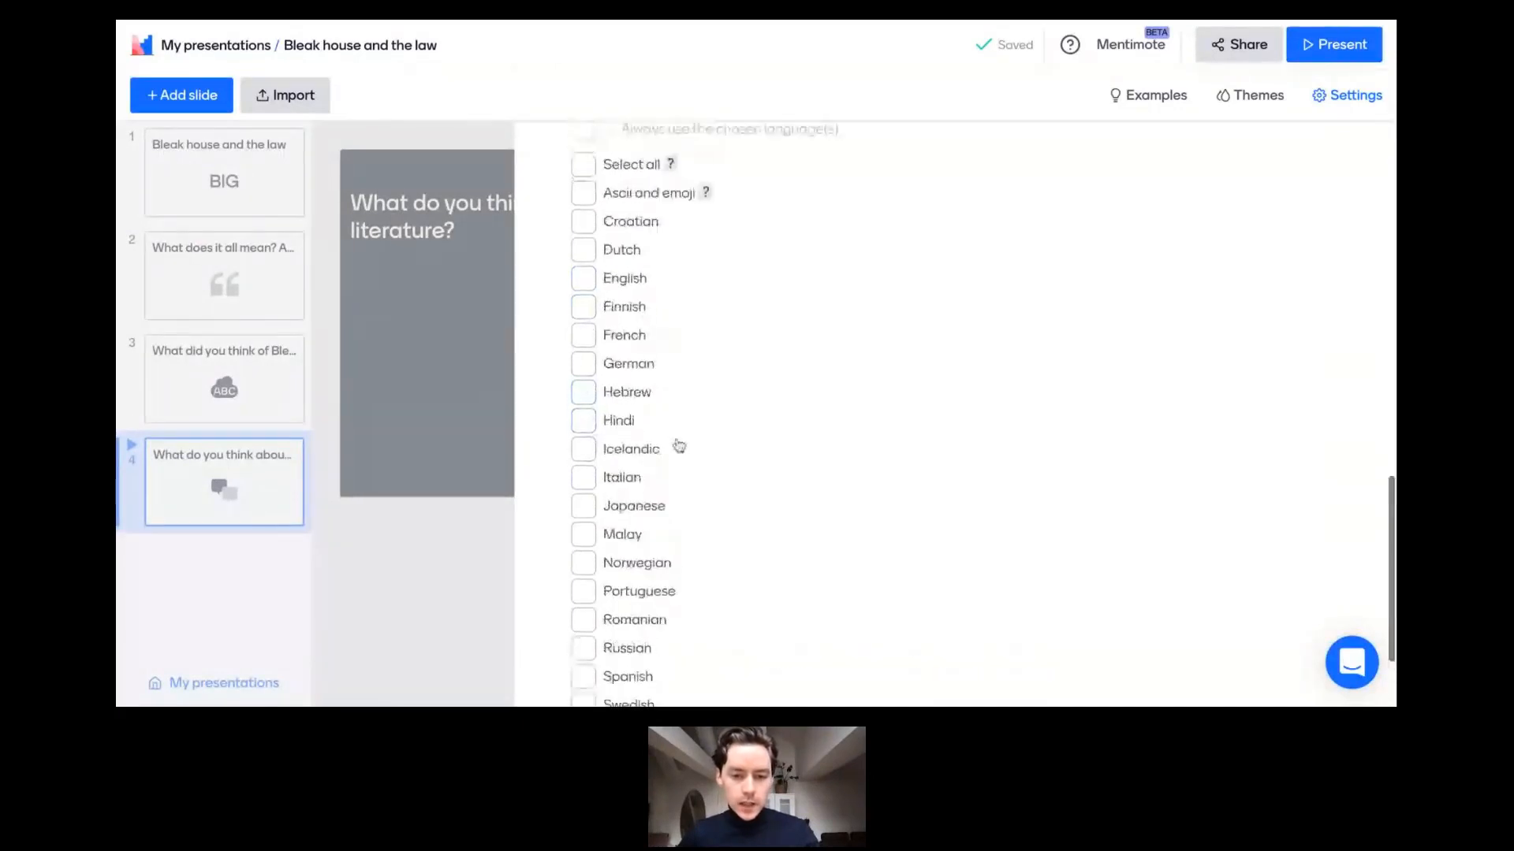
pyautogui.scroll(1, 647, 215)
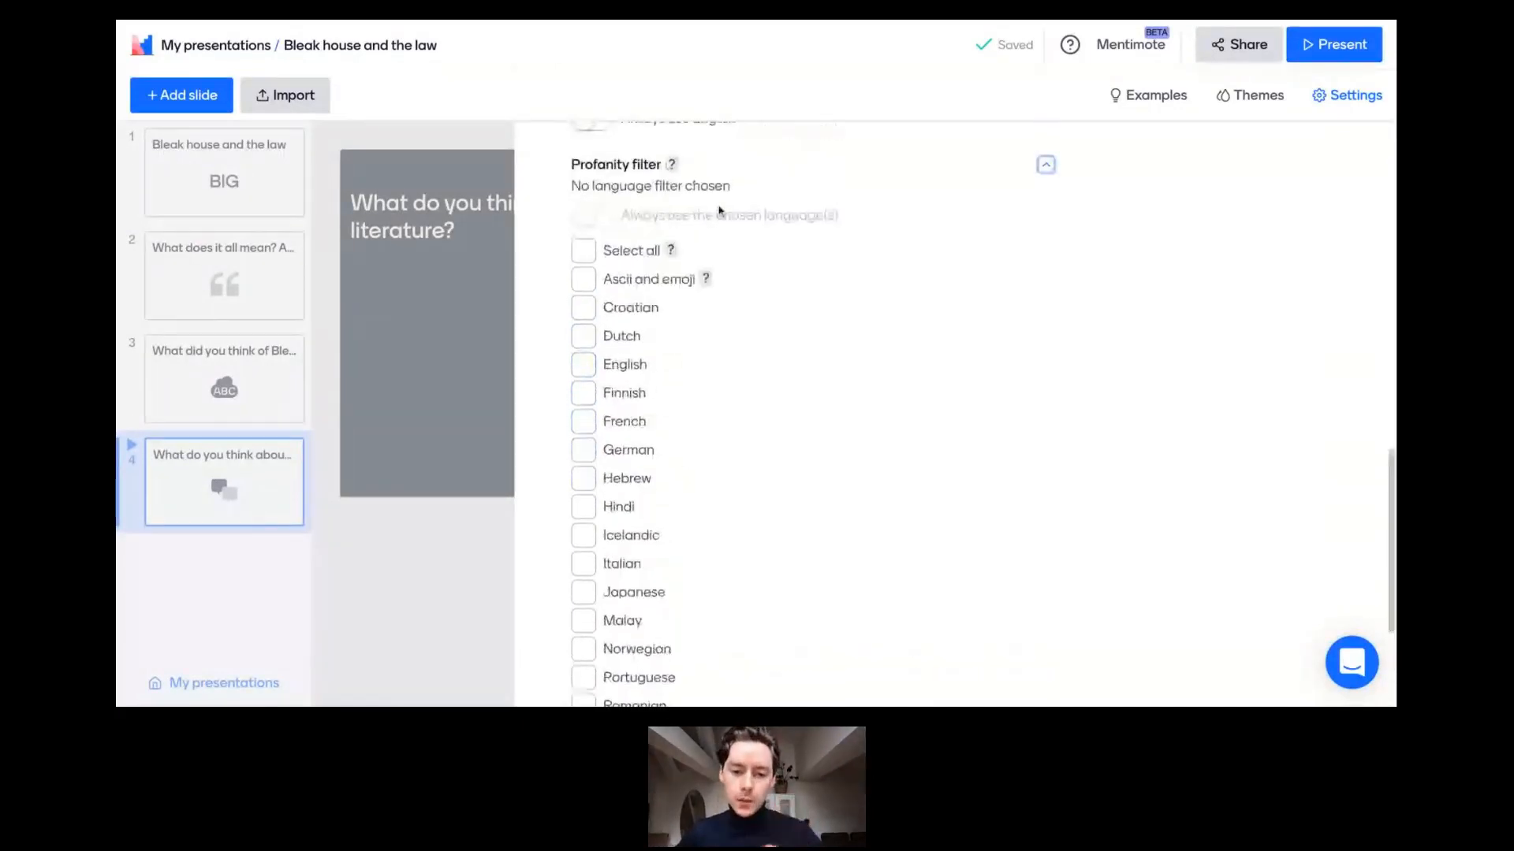
pyautogui.click(1045, 164)
pyautogui.scroll(10, 911, 285)
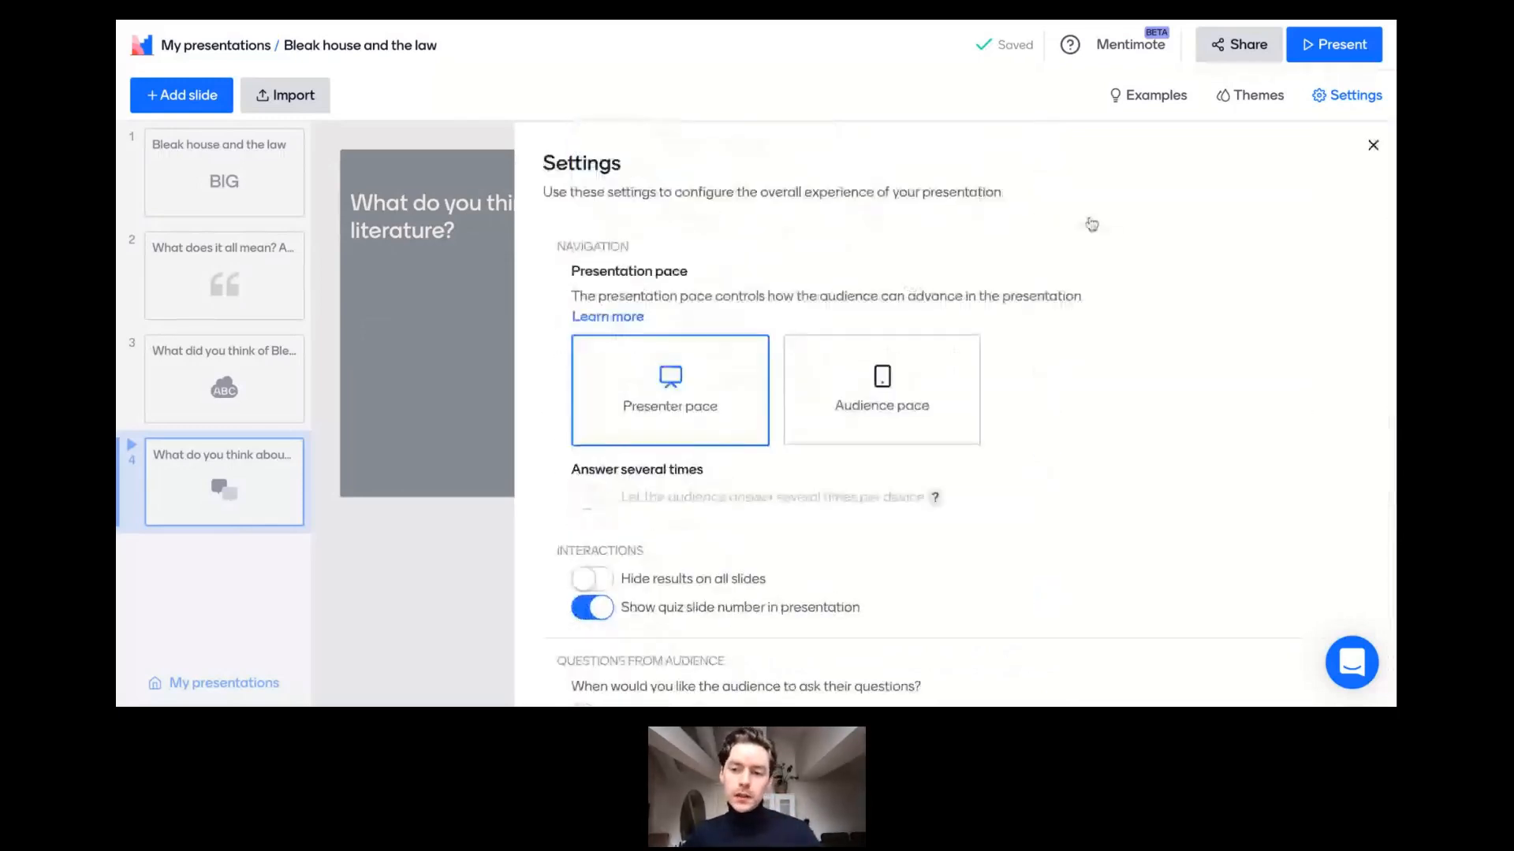
pyautogui.click(1344, 99)
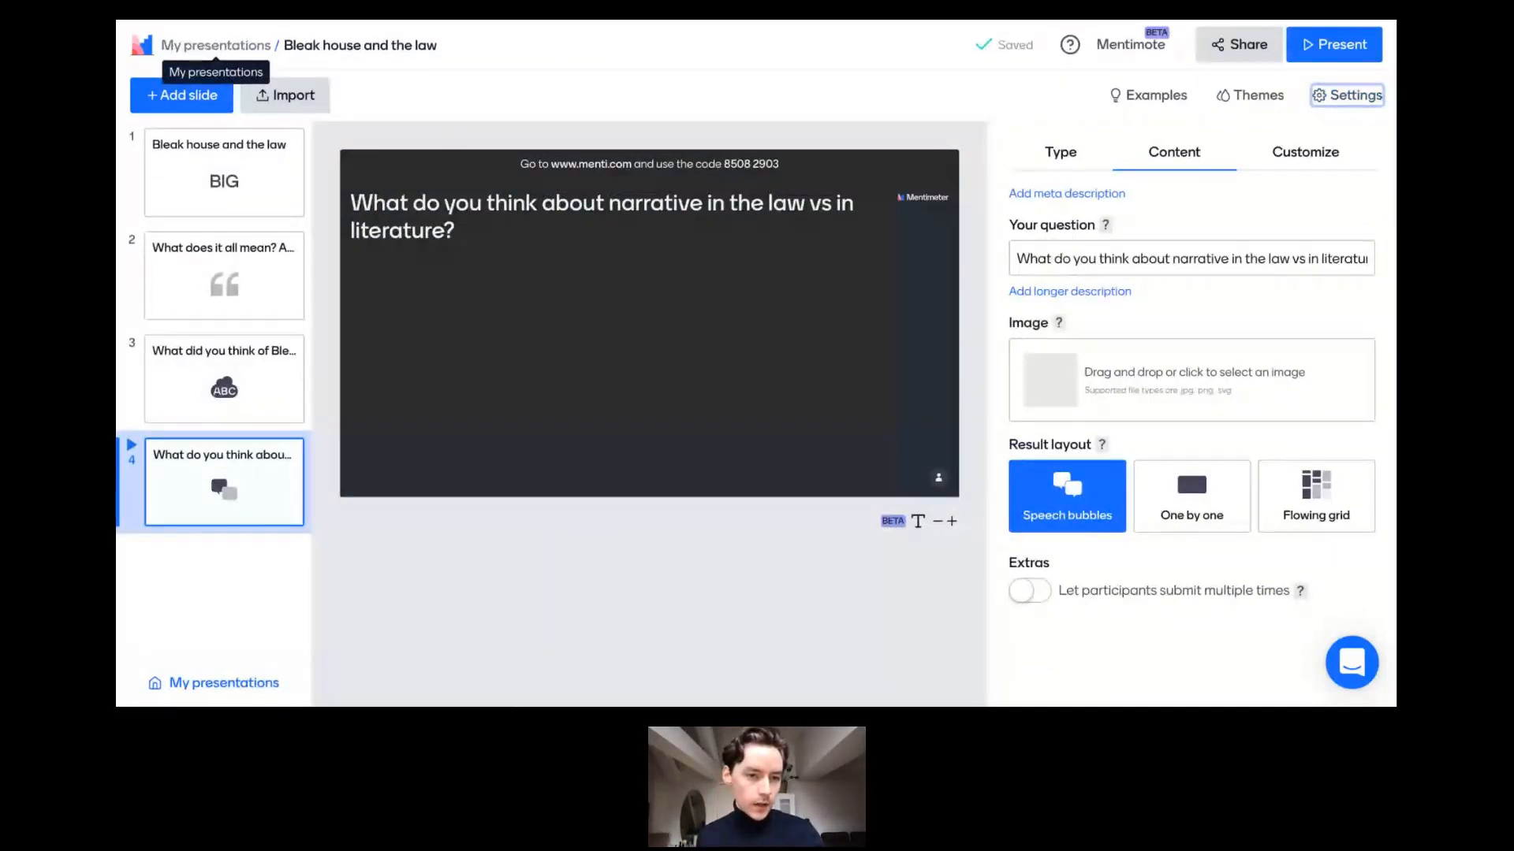
# Return to the presentations overview and create a new presentation named "Weekly Meeting".
pyautogui.click(216, 45)
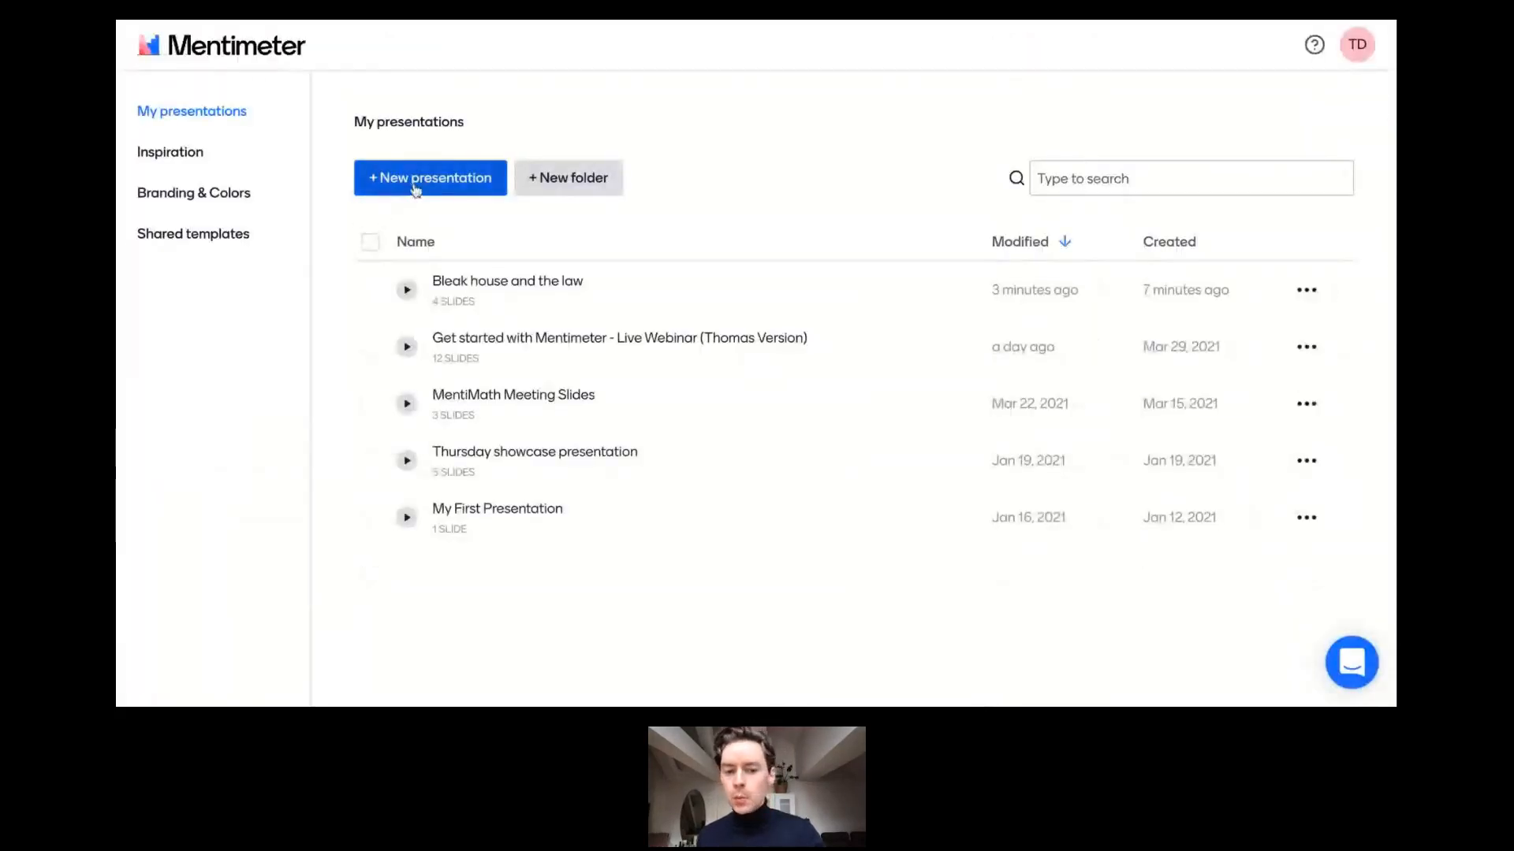
pyautogui.click(415, 186)
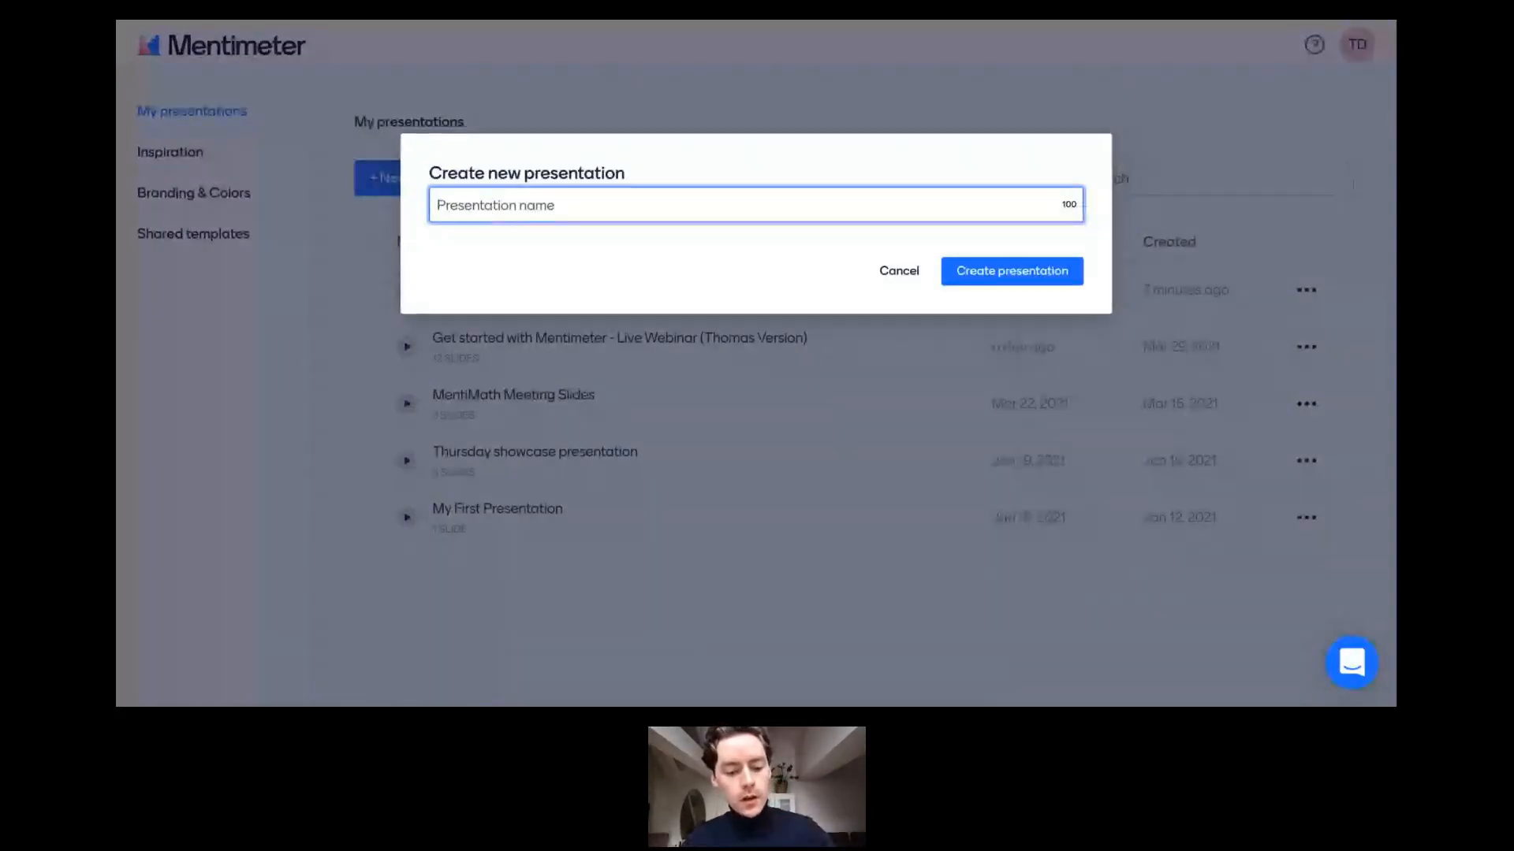
pyautogui.write('We')
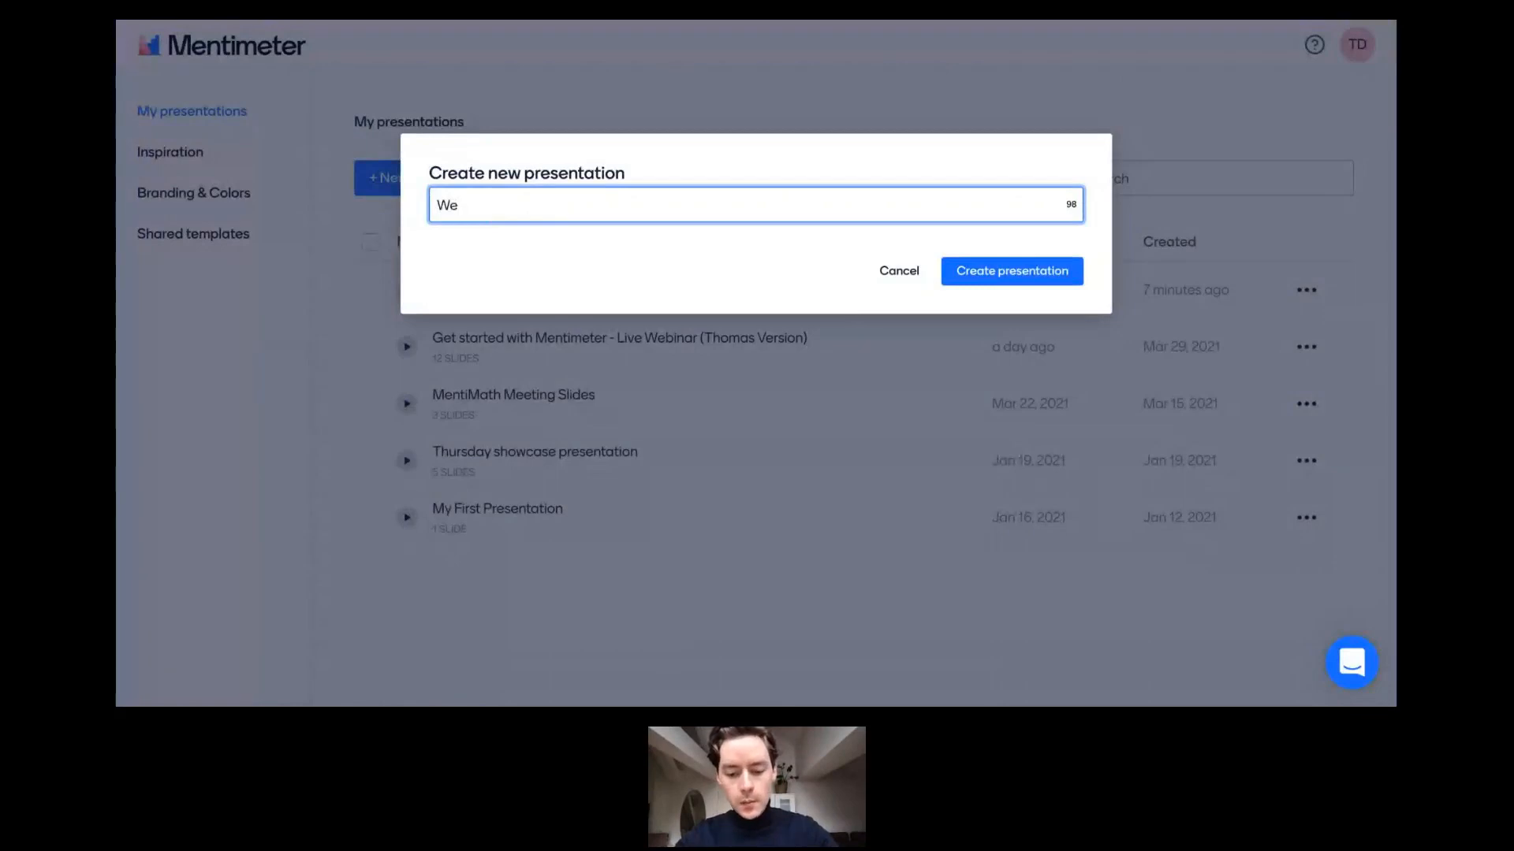
pyautogui.write('ekly')
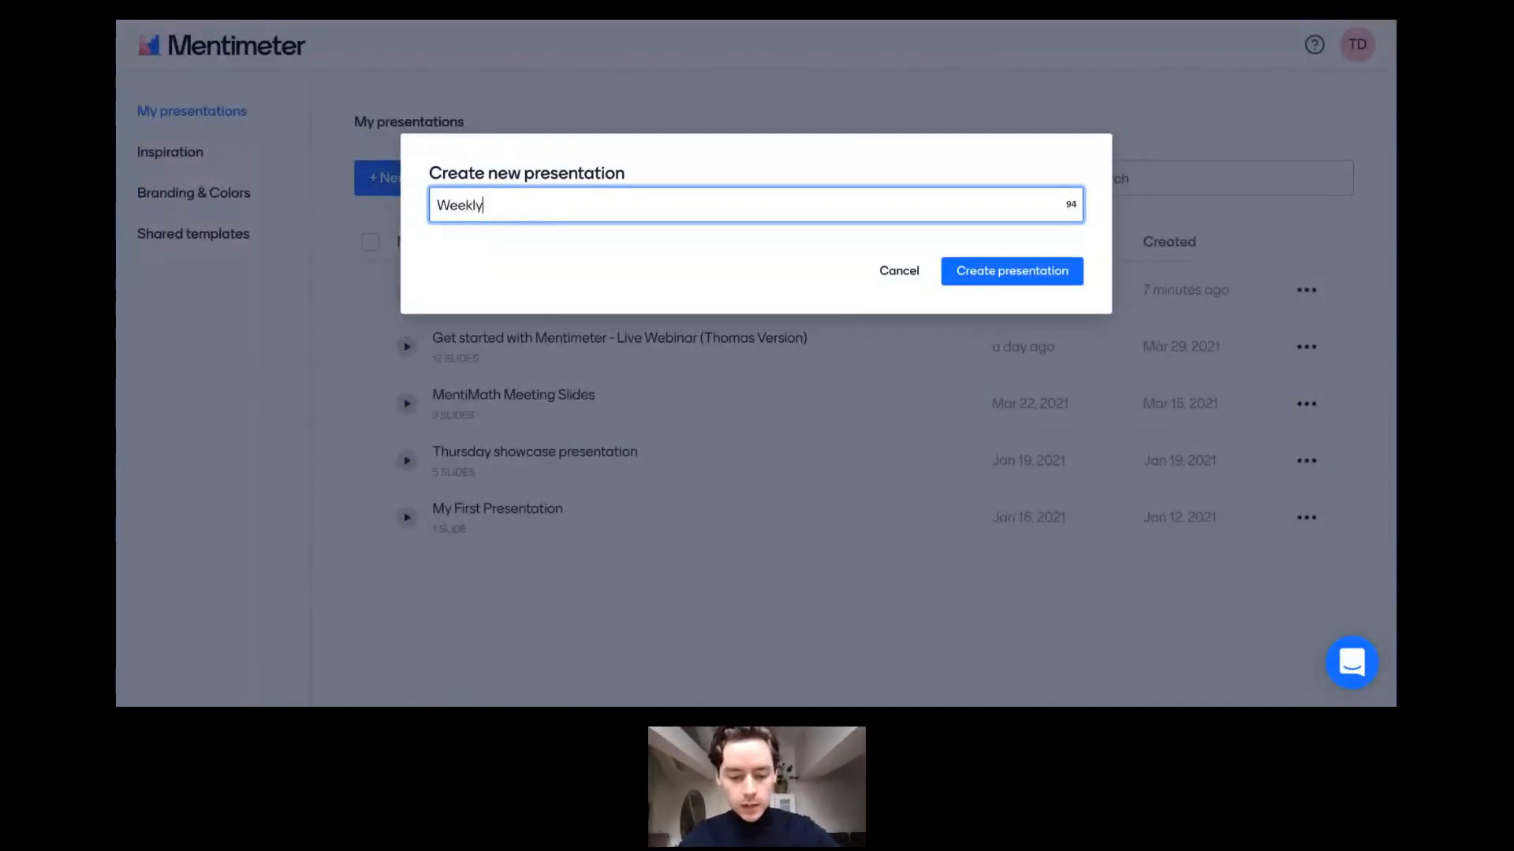
pyautogui.write(' Meet')
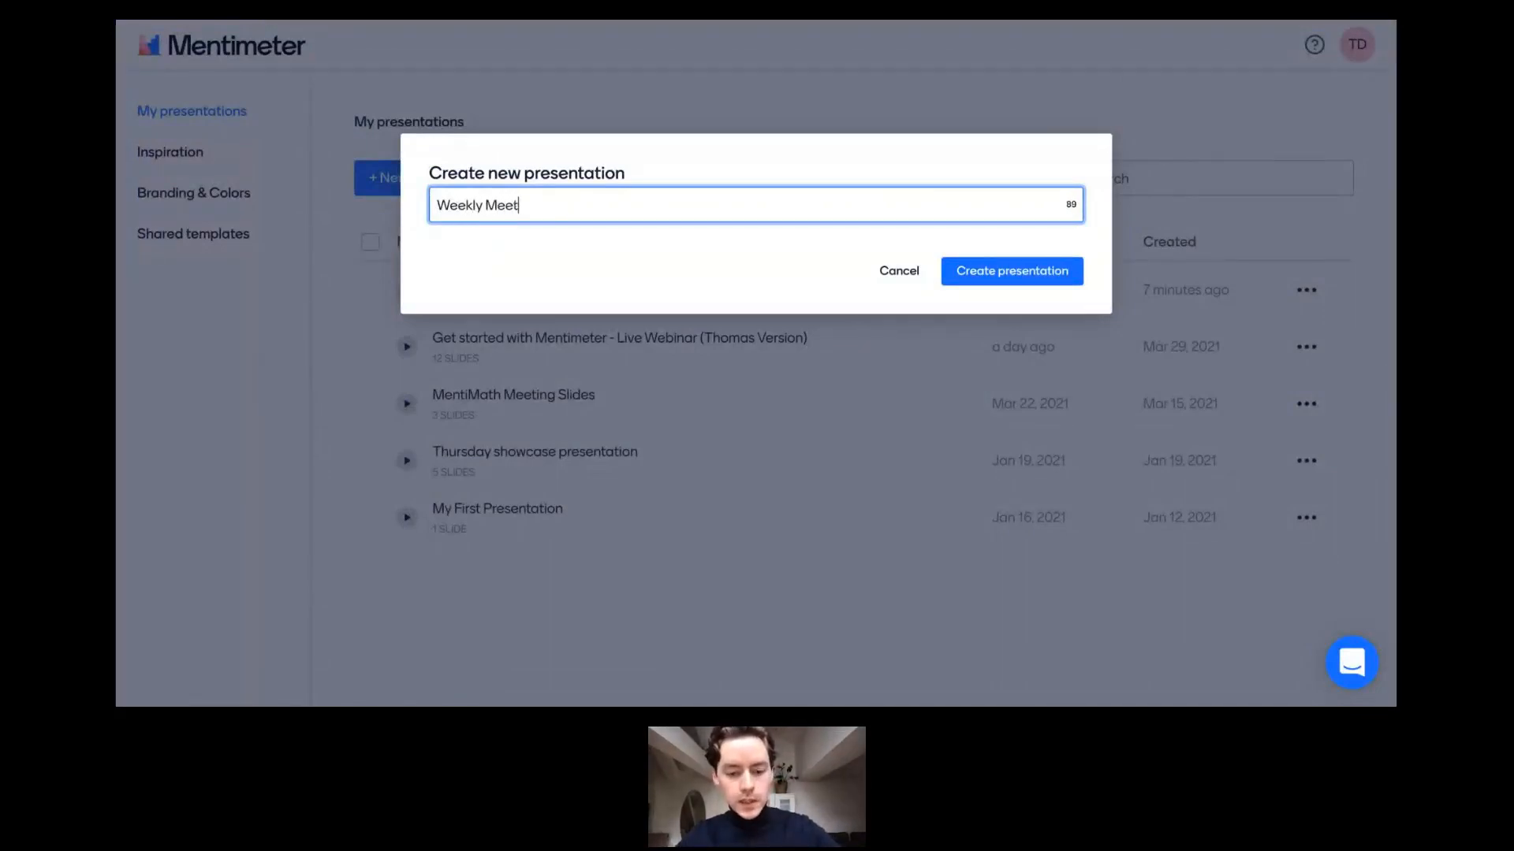
pyautogui.write('ing')
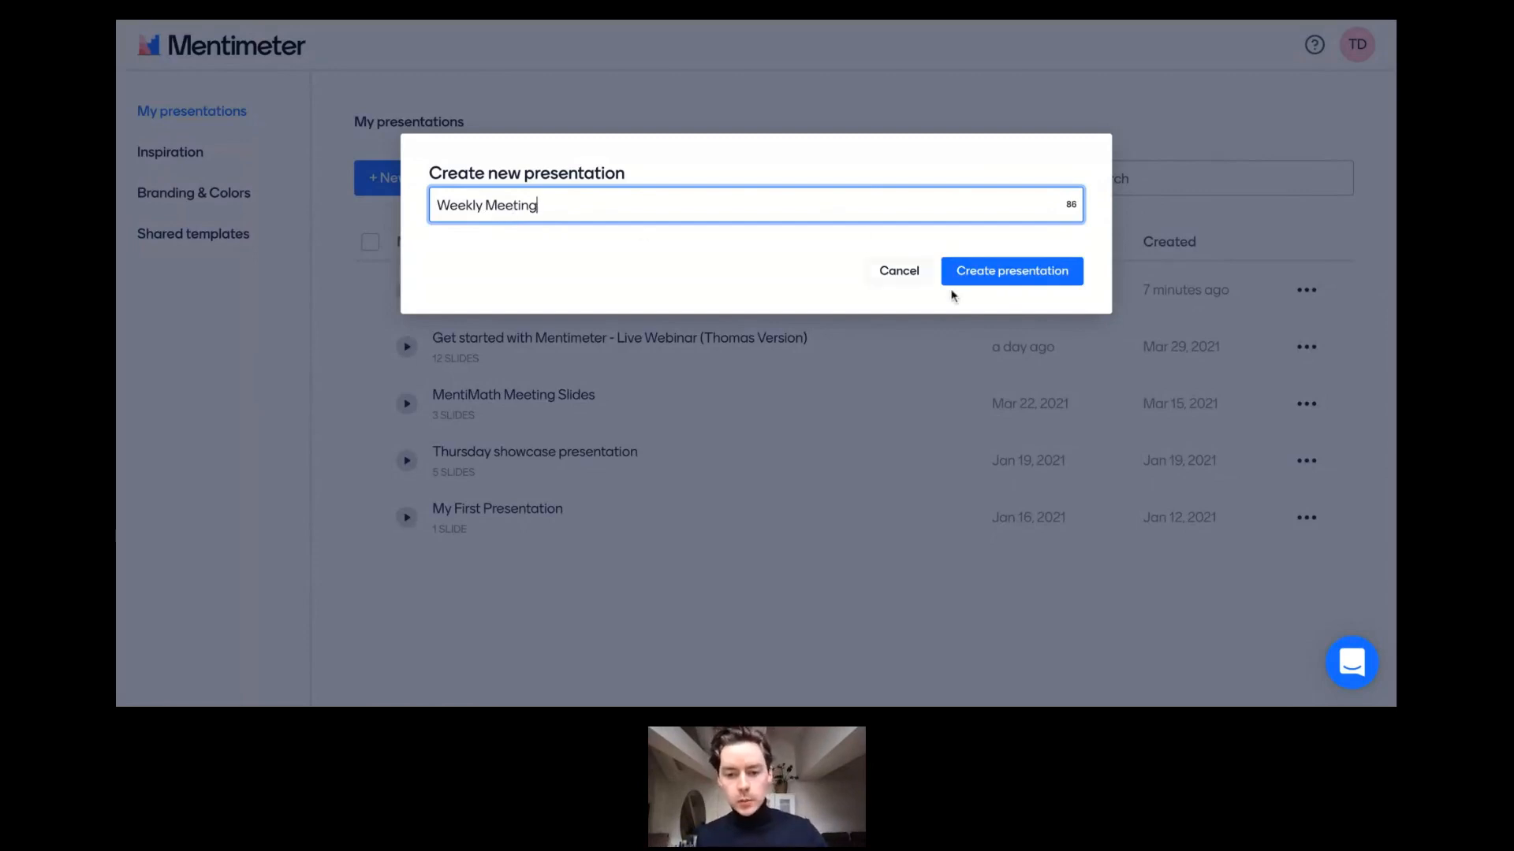
pyautogui.click(970, 276)
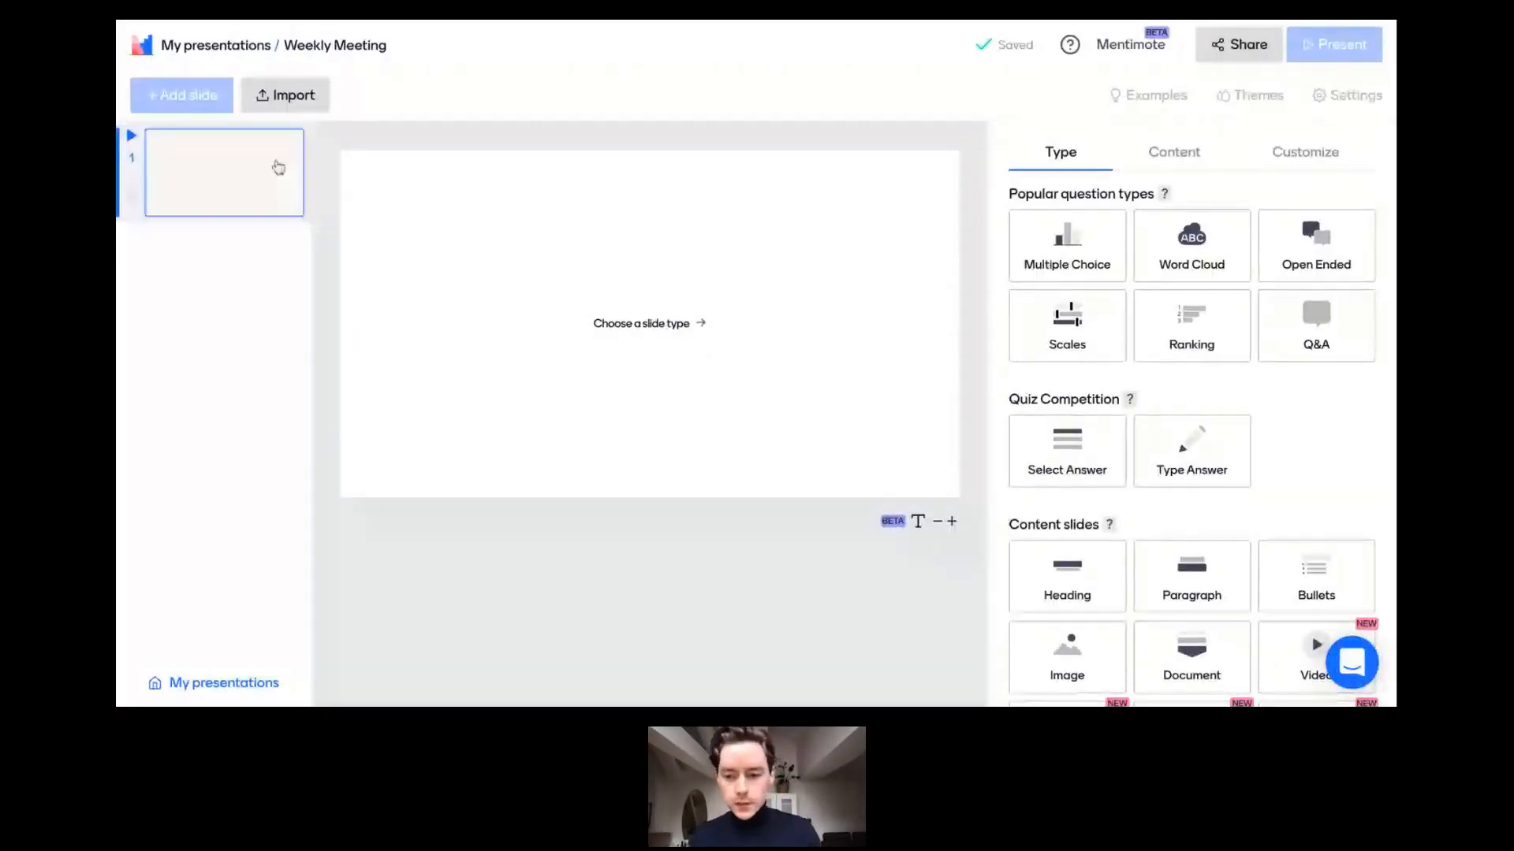
# Make the first slide a Bullets slide with the heading "Weekly meeting agenda".
pyautogui.scroll(-3, 1135, 527)
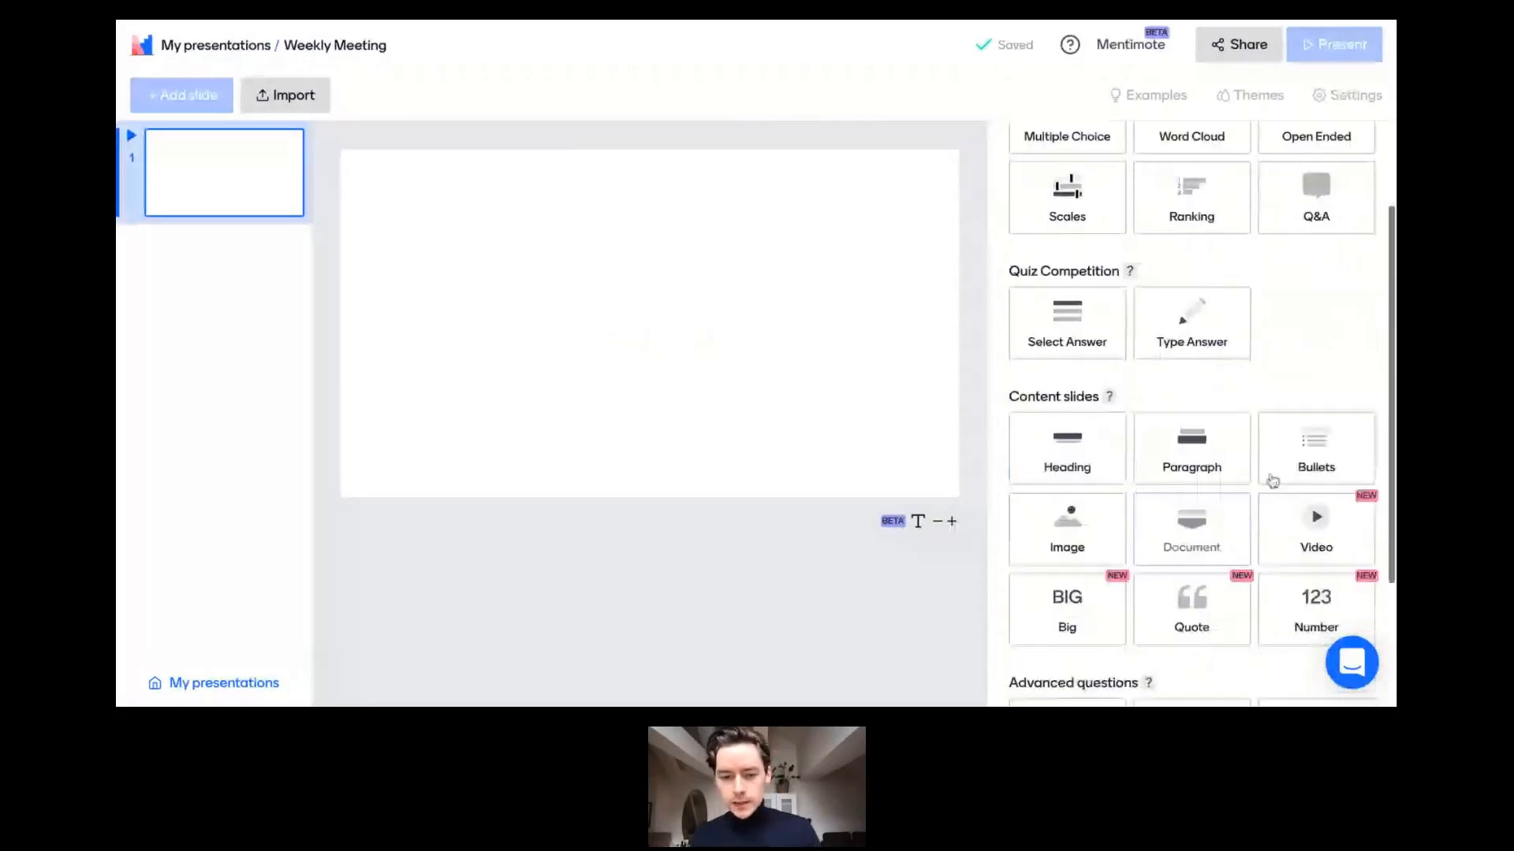
pyautogui.click(1317, 455)
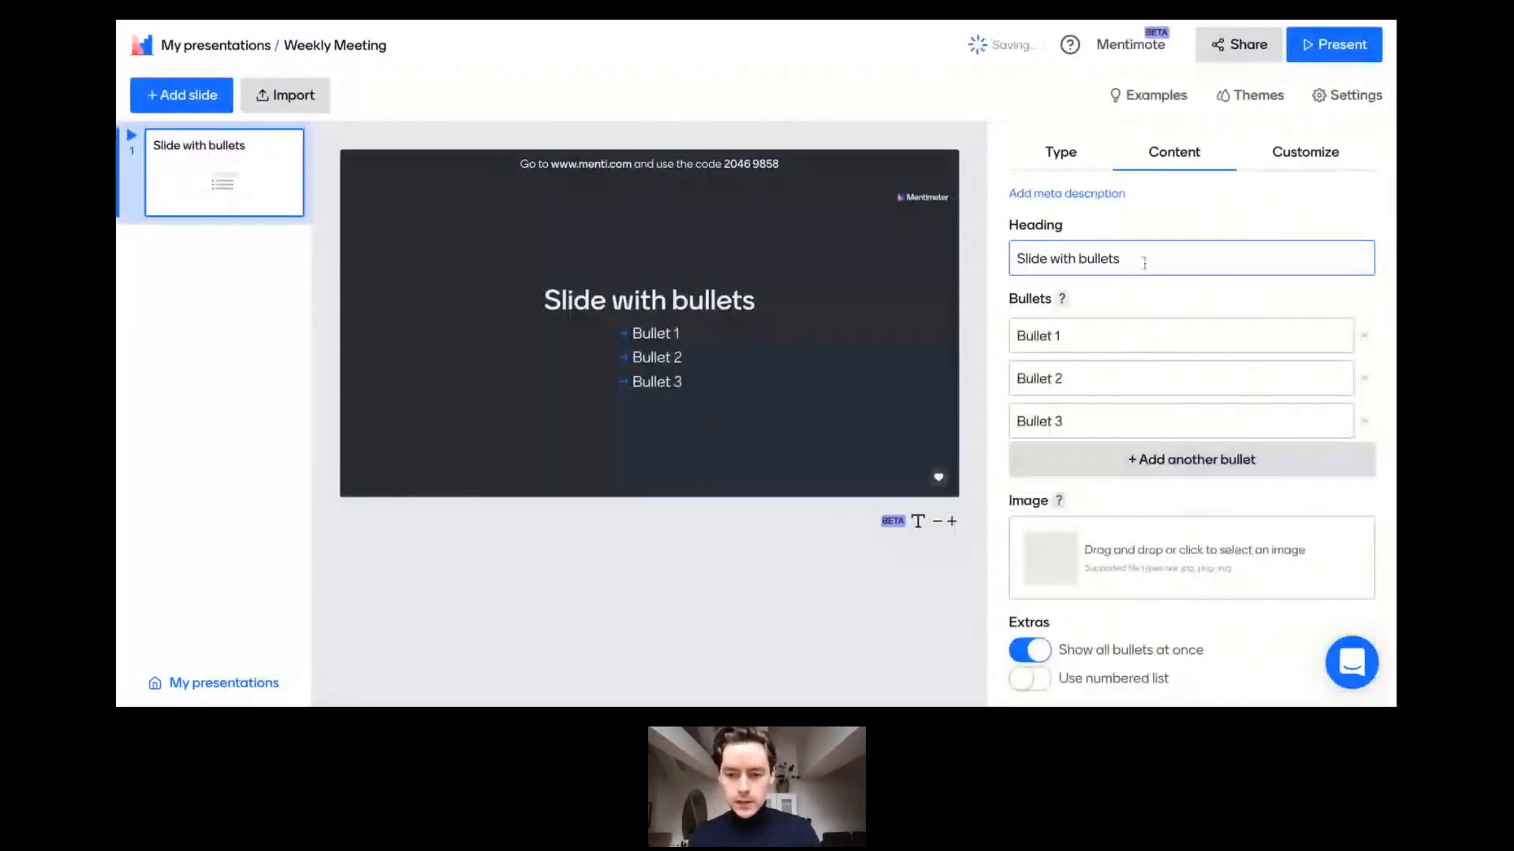
pyautogui.click(1020, 251)
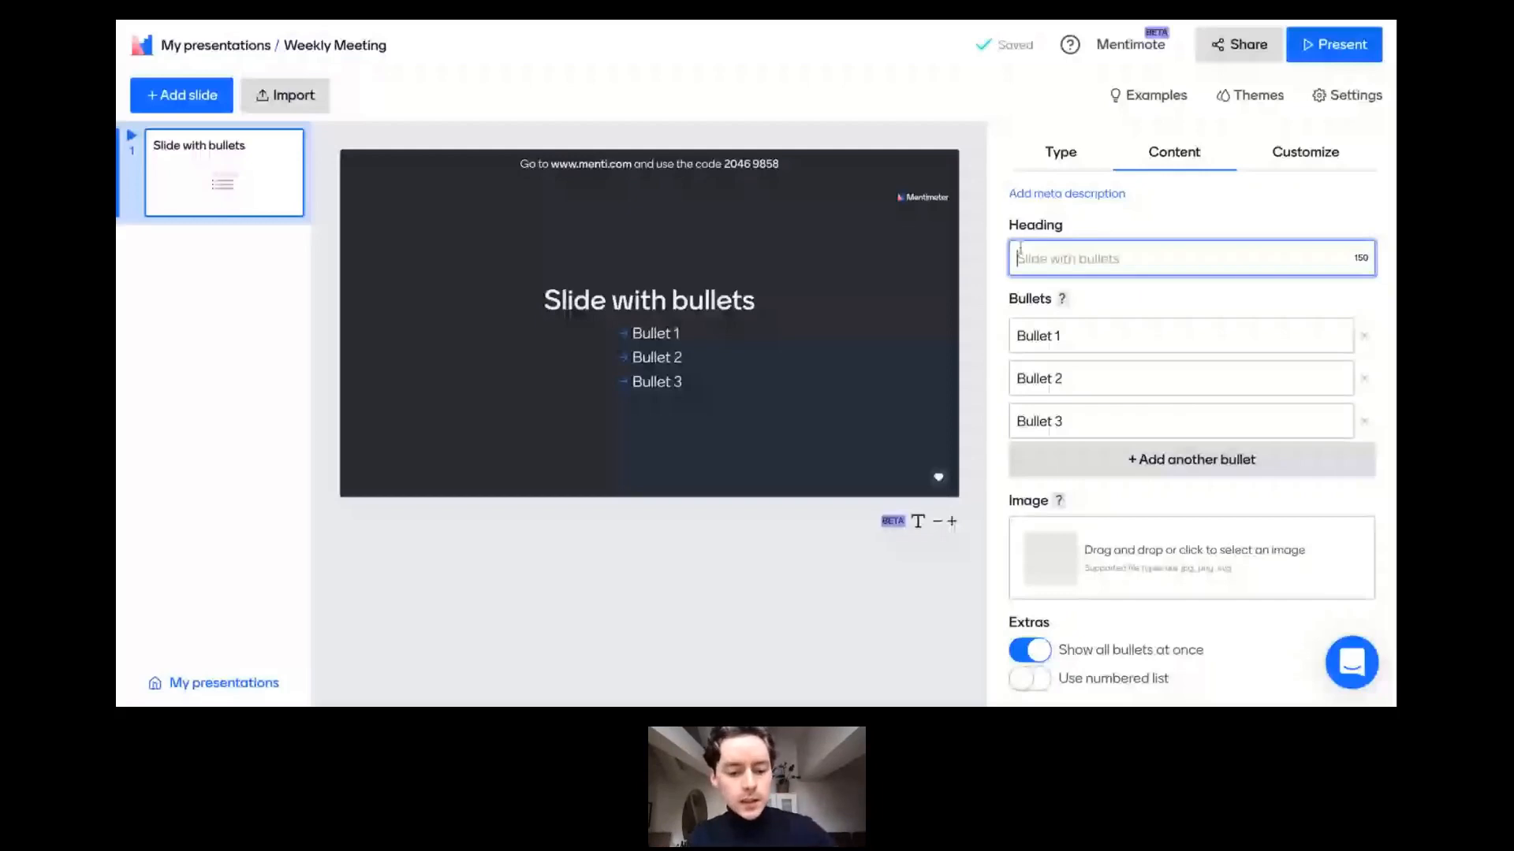
pyautogui.write('Wee')
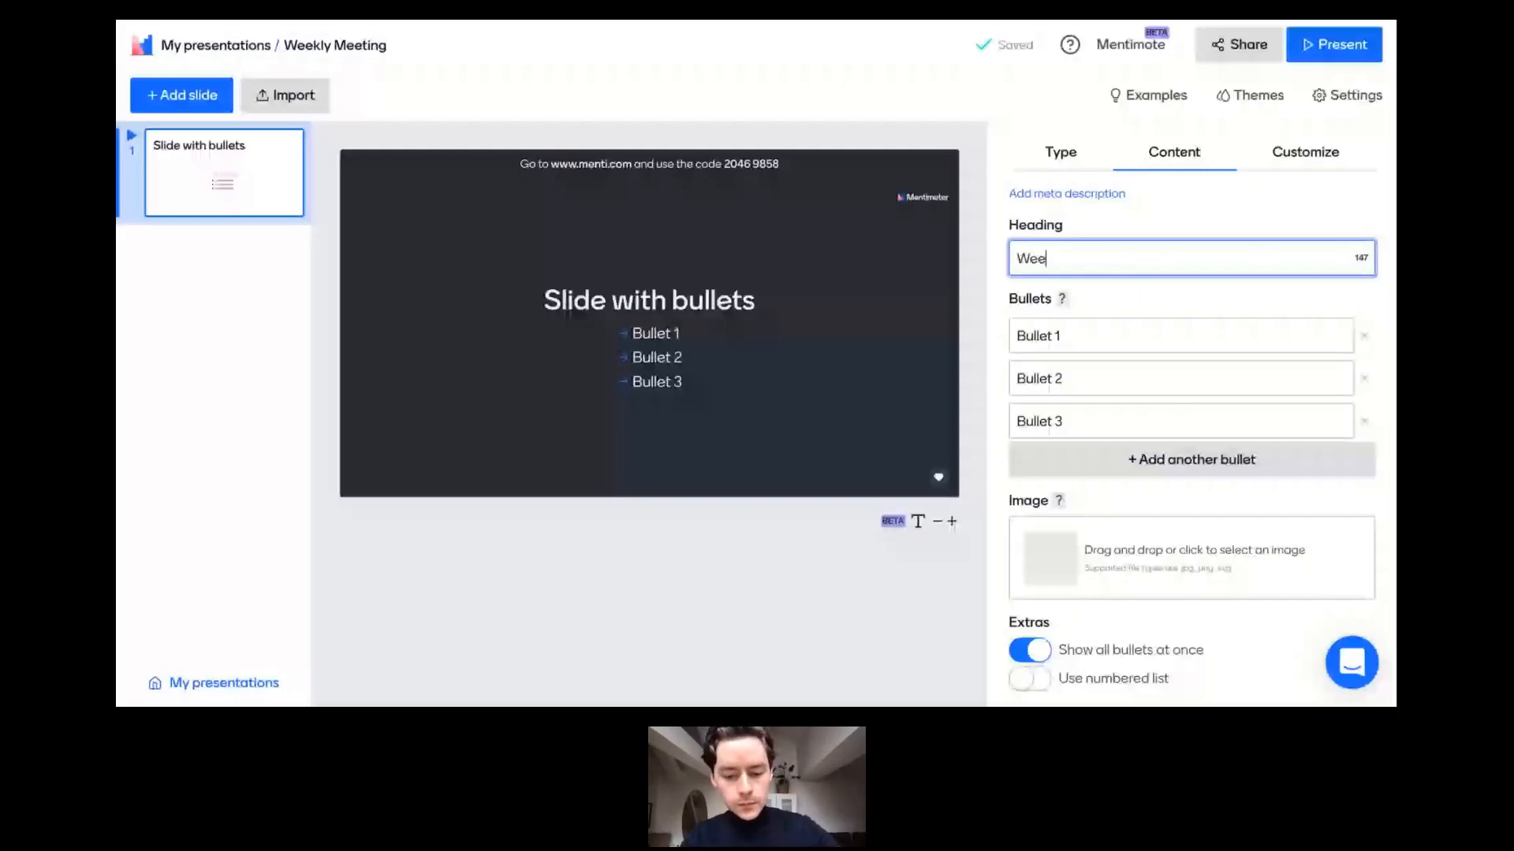
pyautogui.write('kly meeting ')
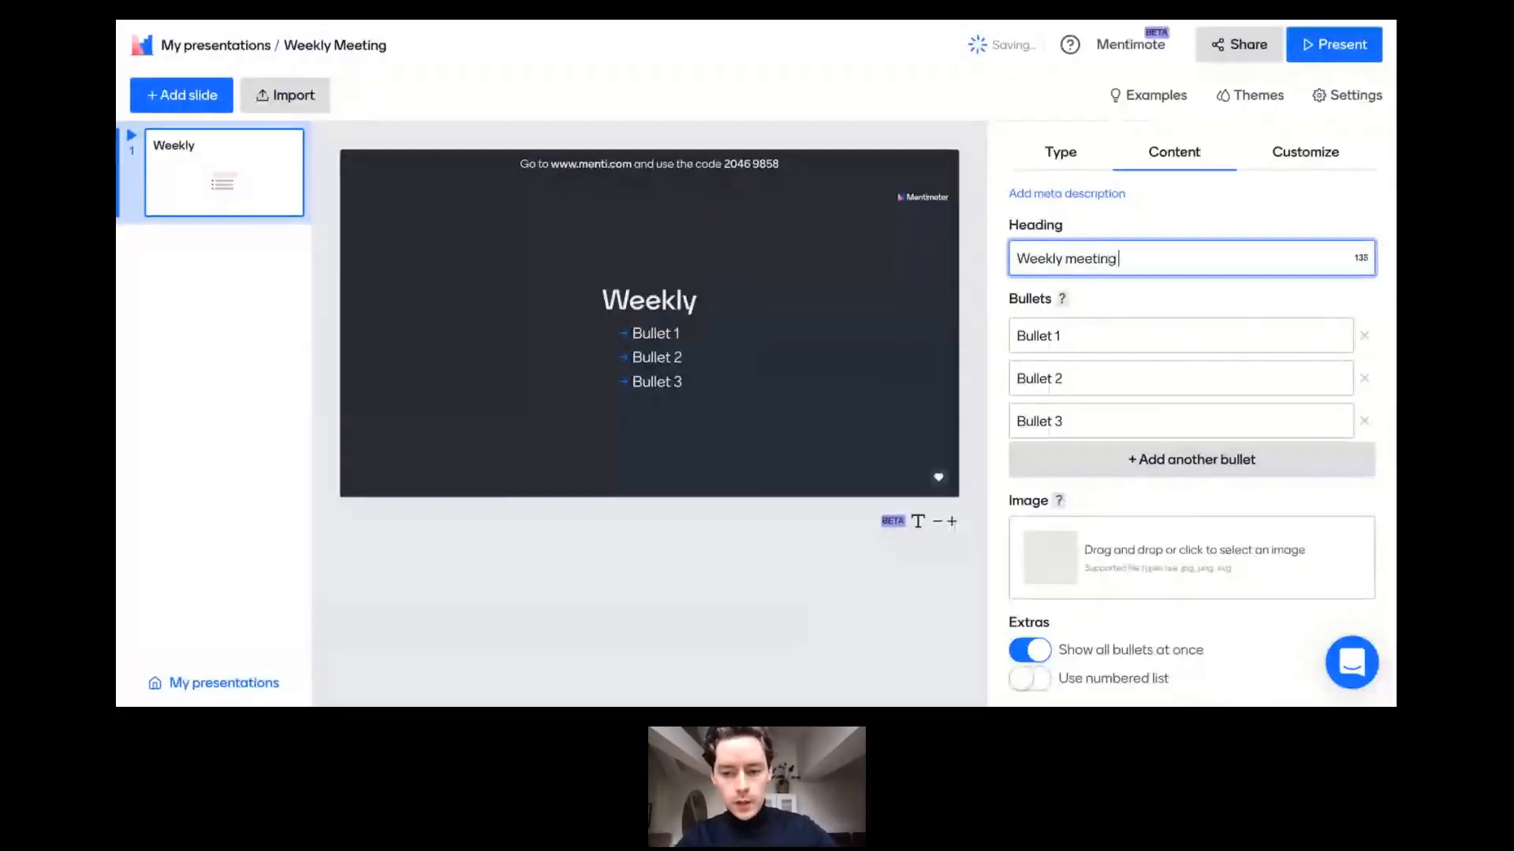
pyautogui.write('o')
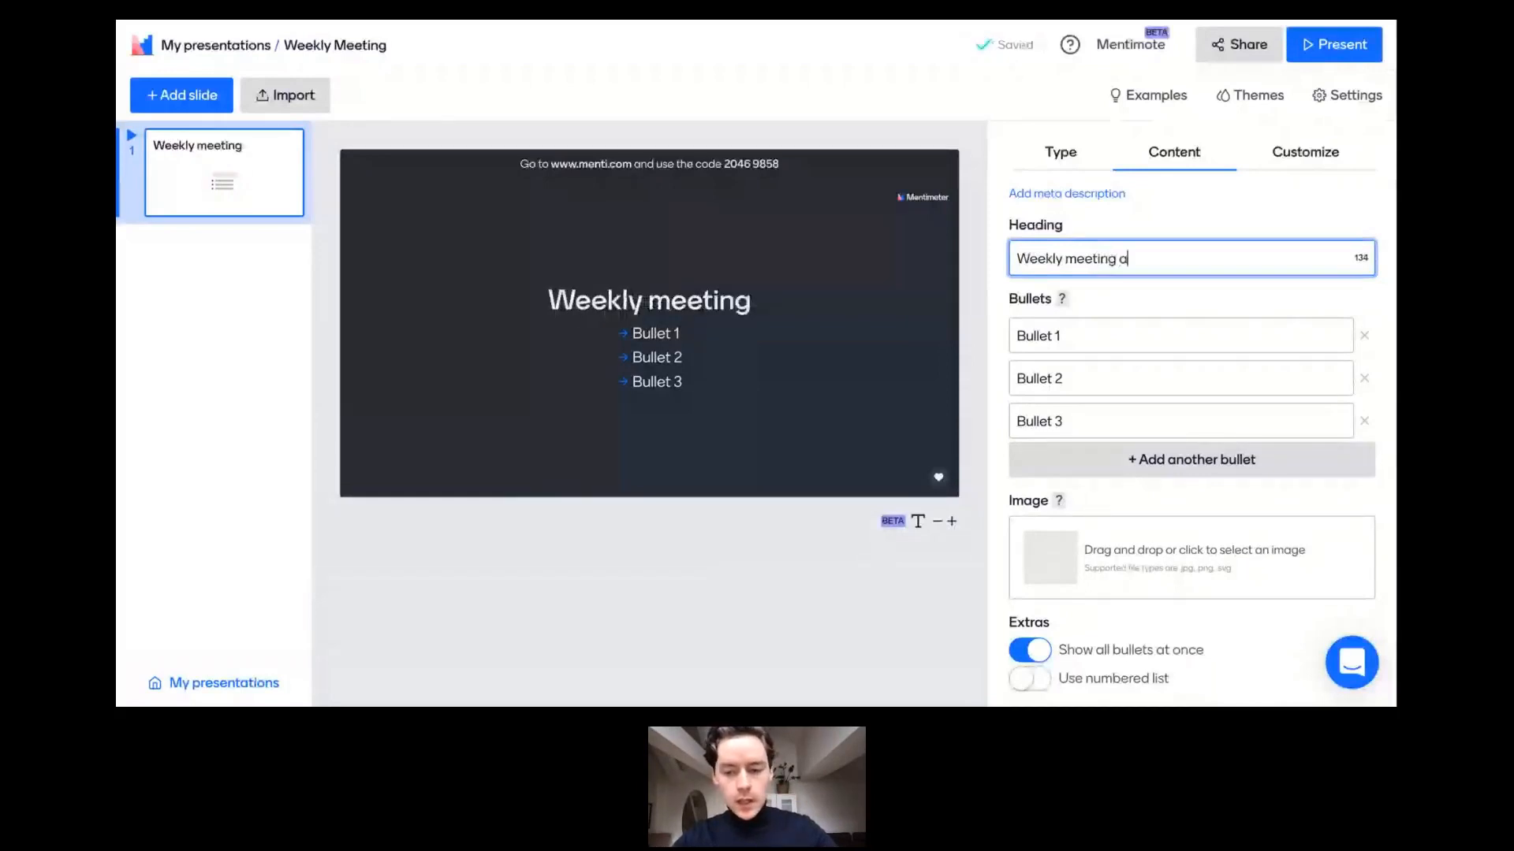
pyautogui.write('genda')
# Fill in the agenda slide's three bullets with "Hiring practices", "New office" and "Upcoming projects".
pyautogui.click(1140, 336)
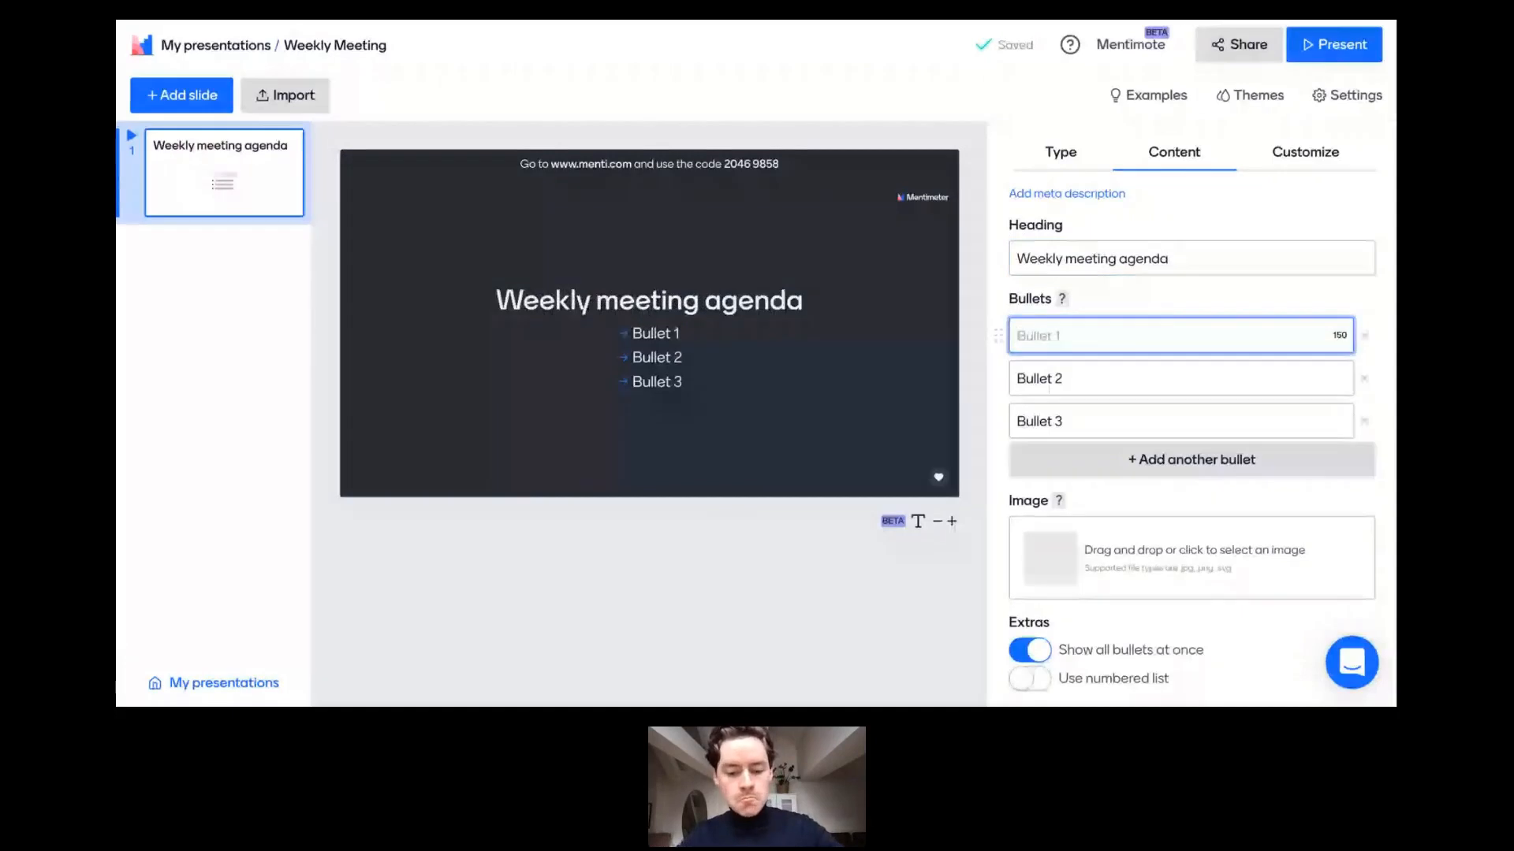
pyautogui.write('Hiri')
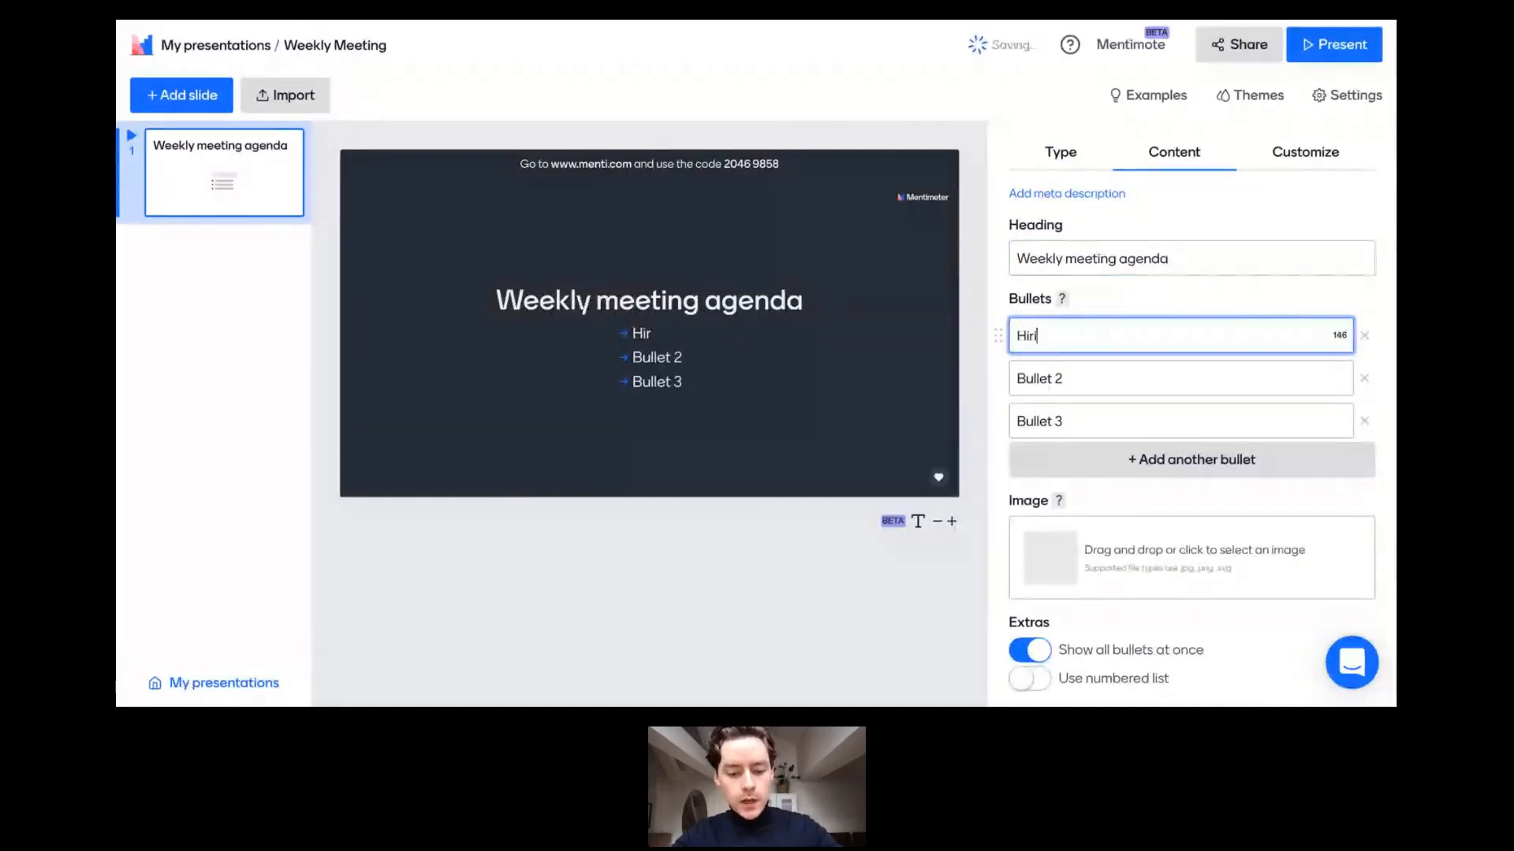
pyautogui.write('ng practices')
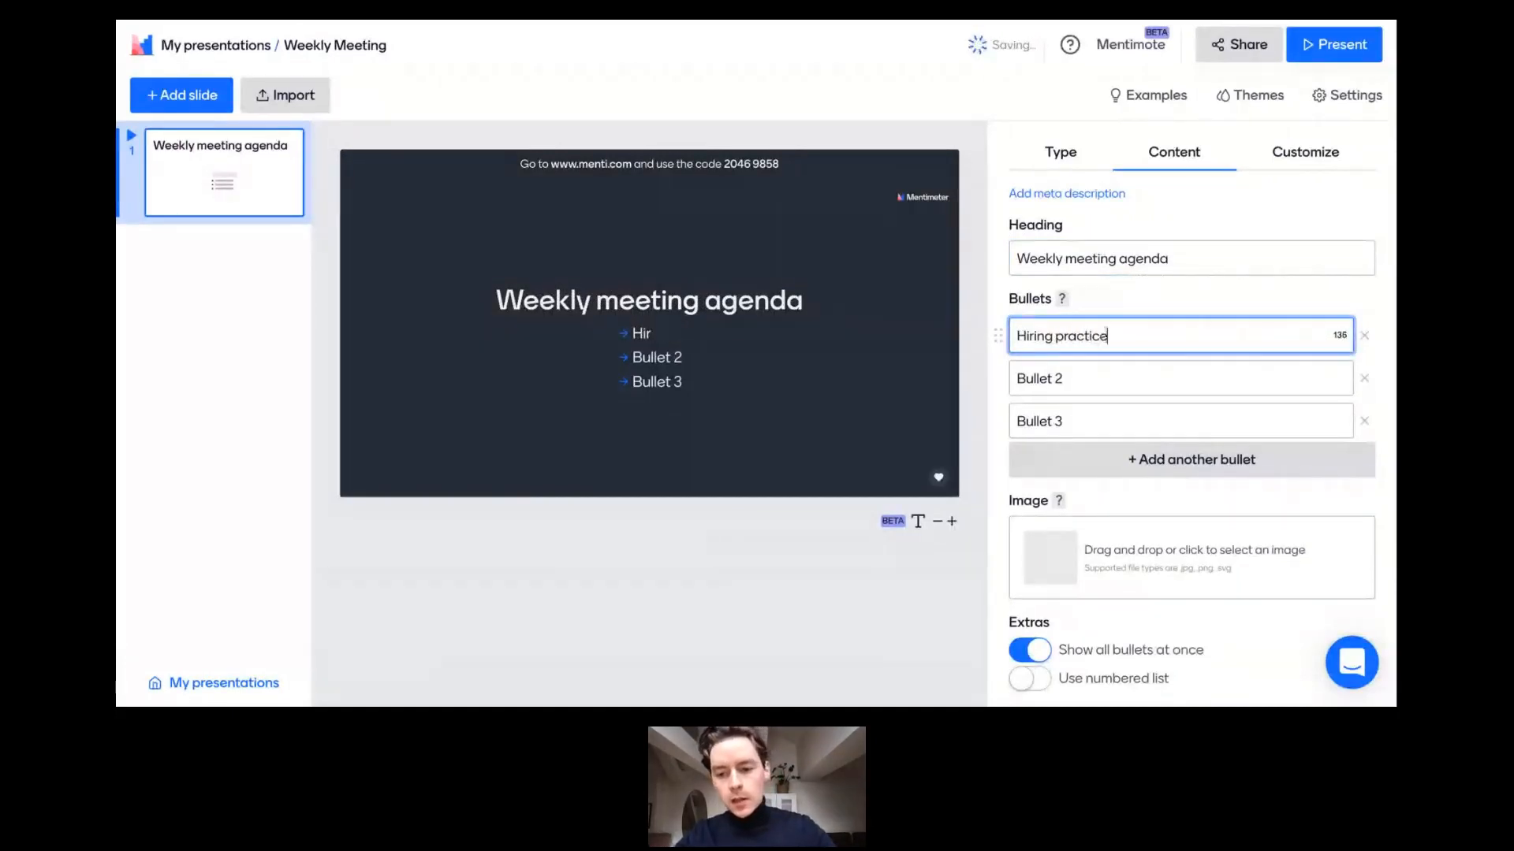
pyautogui.click(1107, 375)
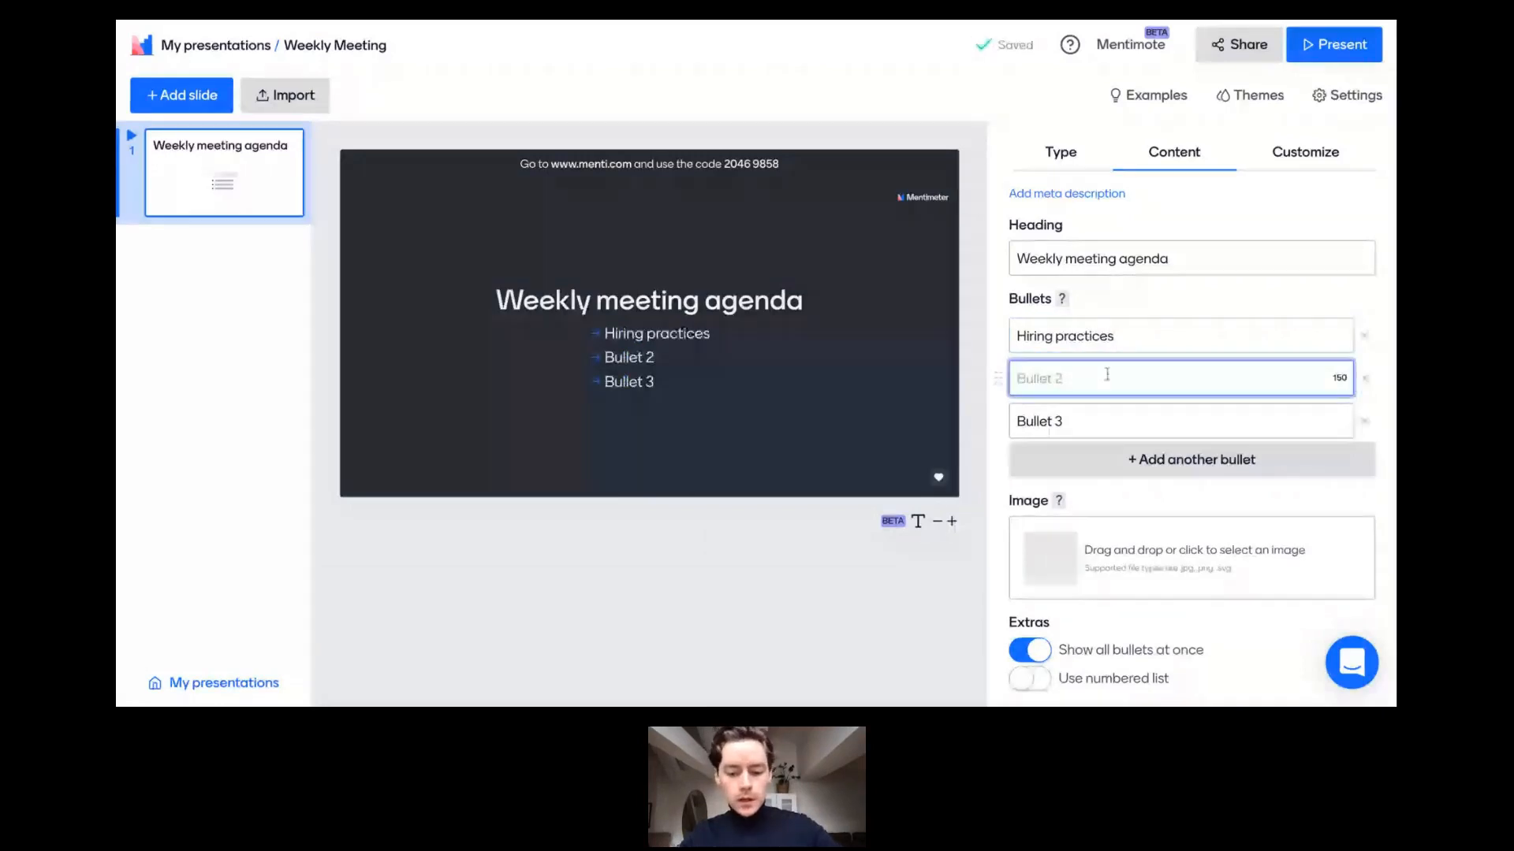
pyautogui.write('New office')
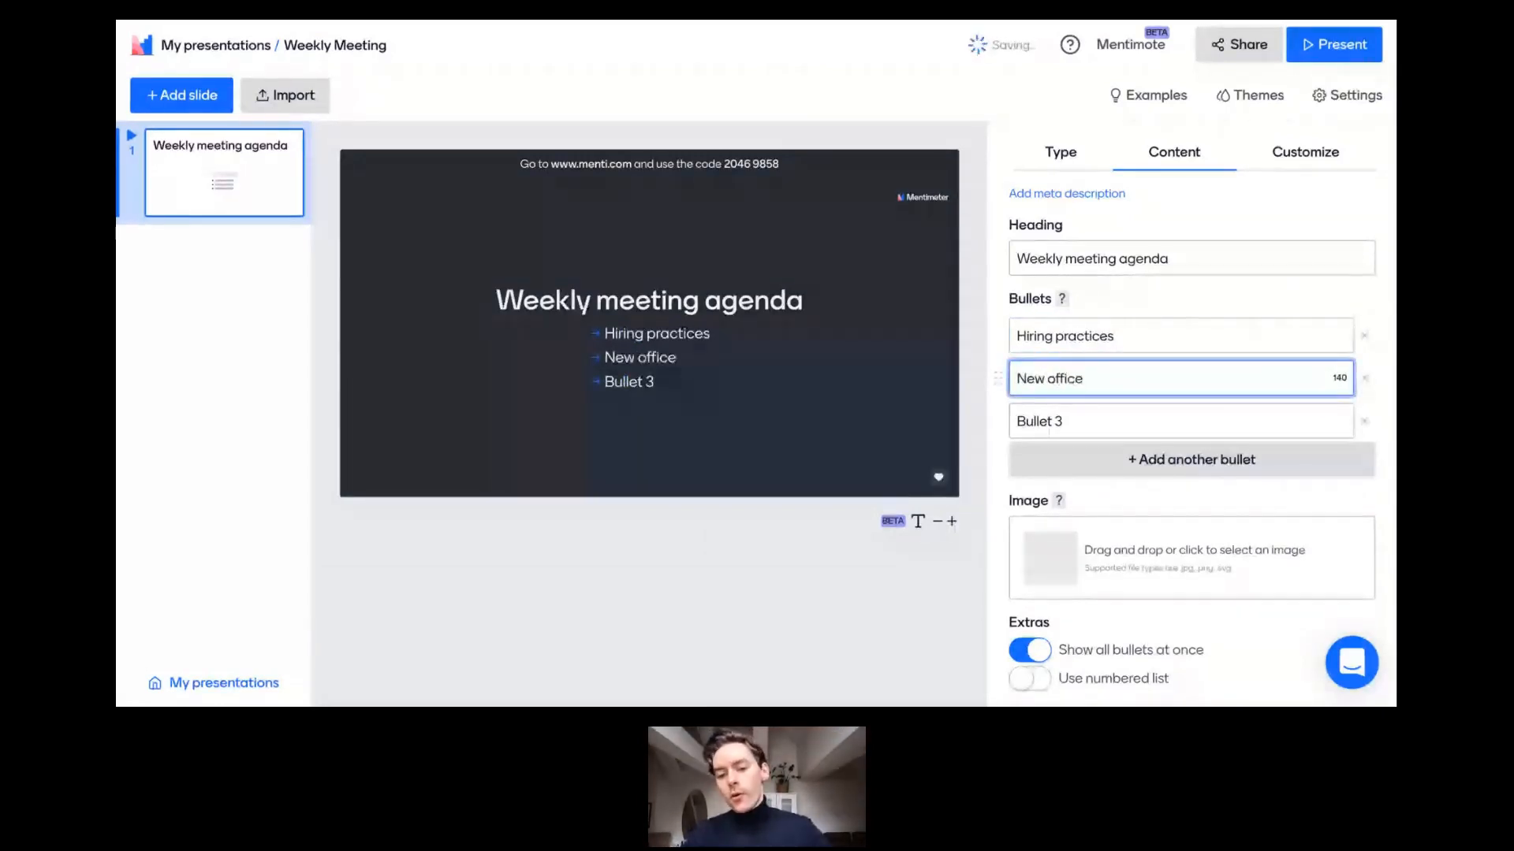
pyautogui.click(1100, 411)
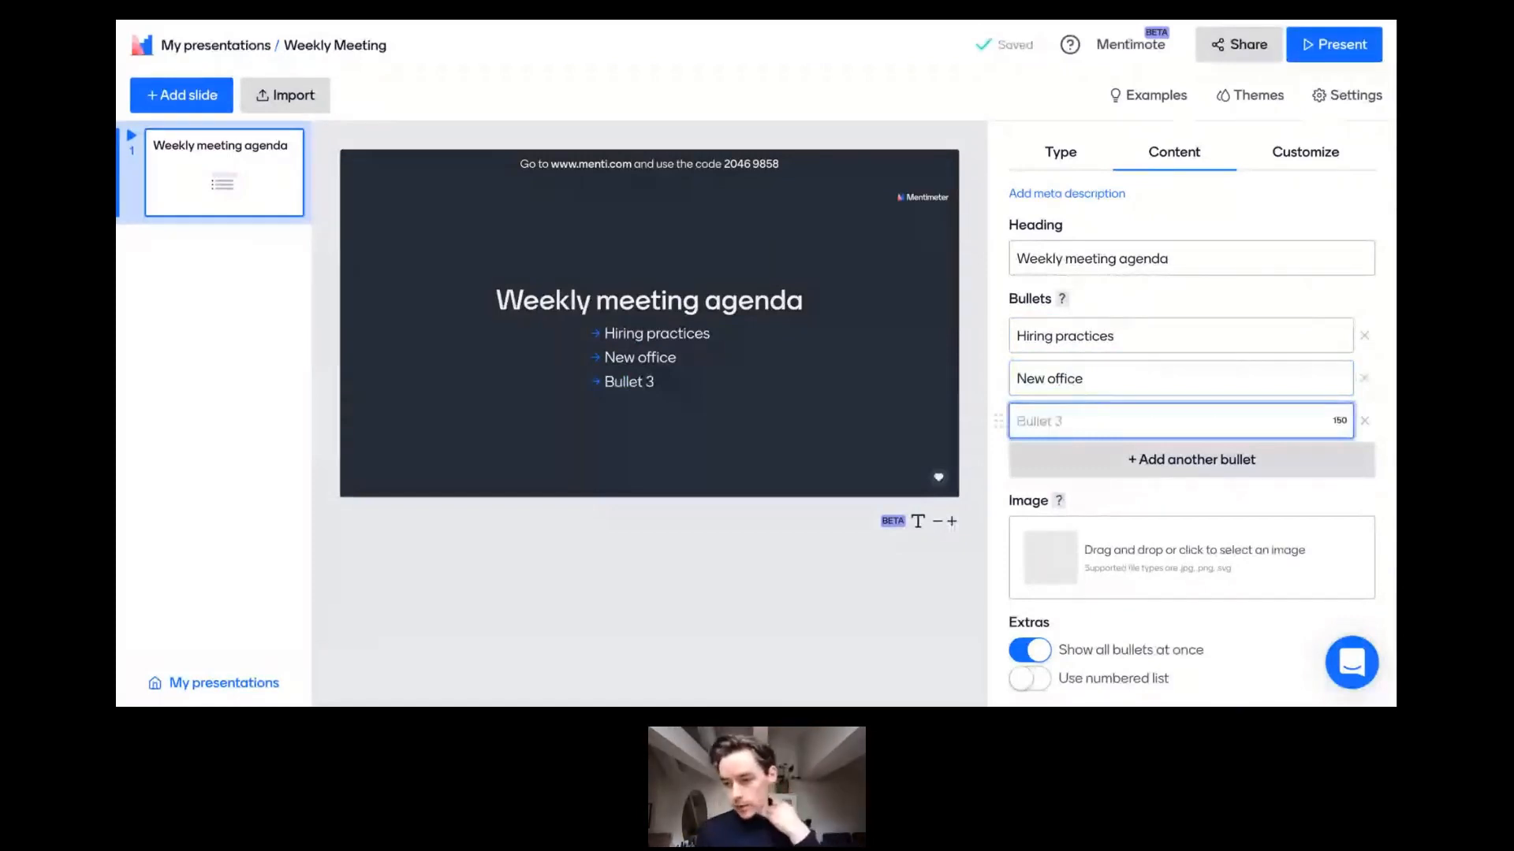
pyautogui.write('U')
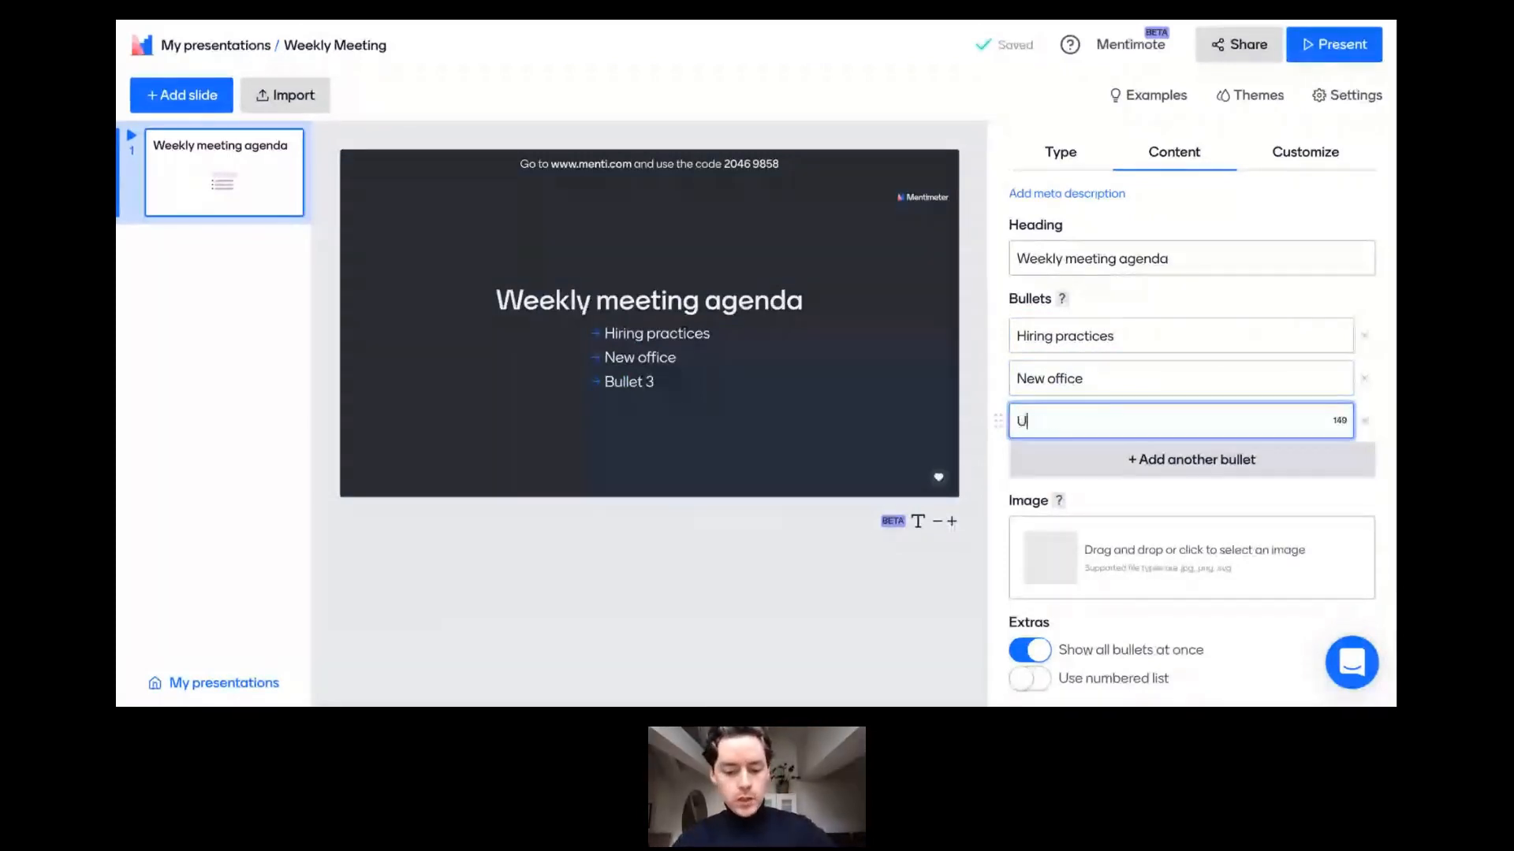
pyautogui.write('pcomin')
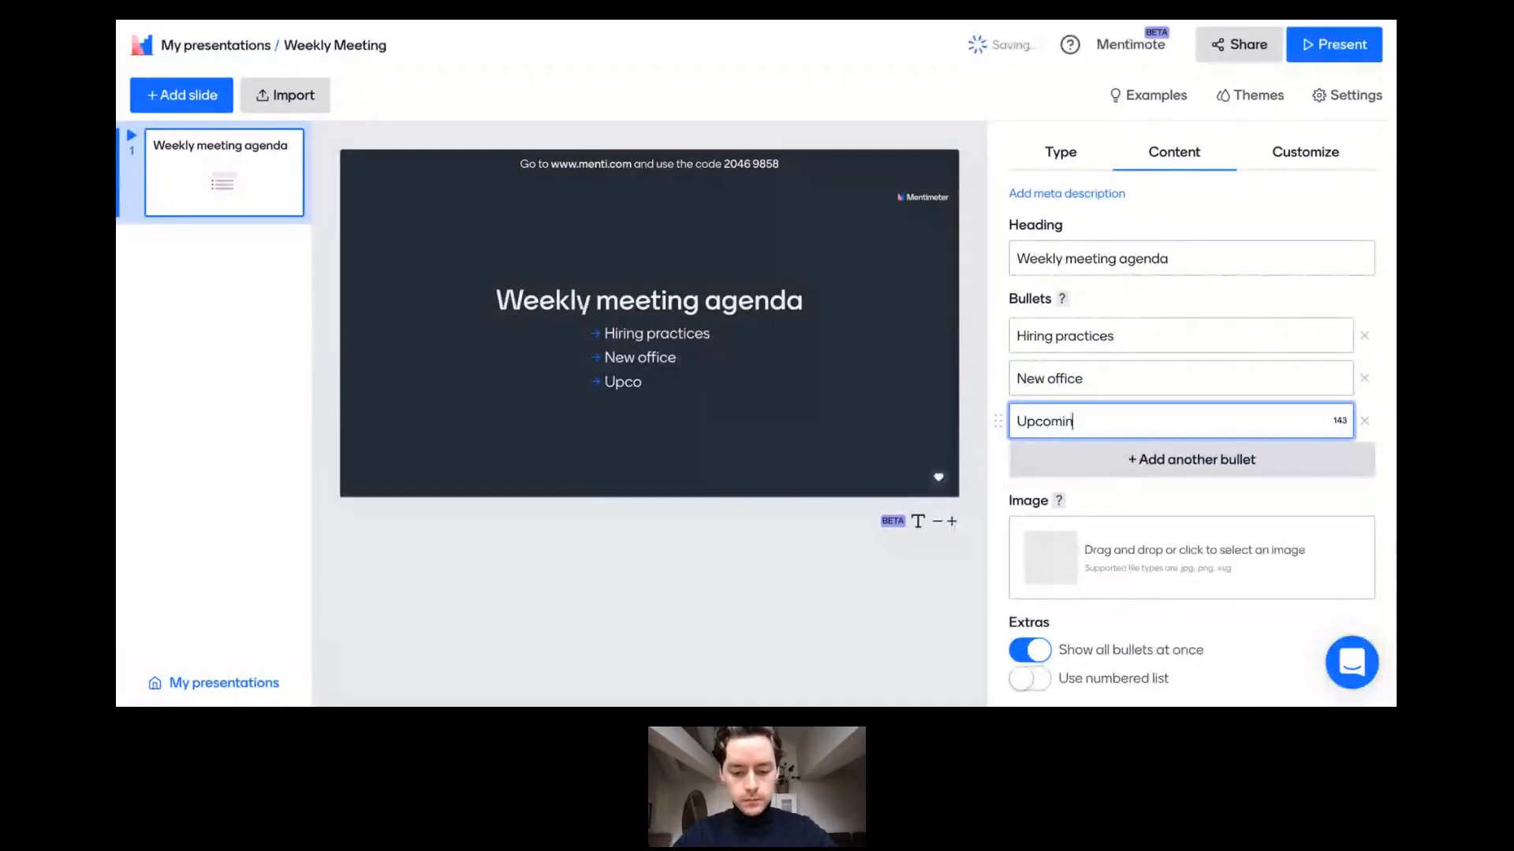
pyautogui.write('g projects')
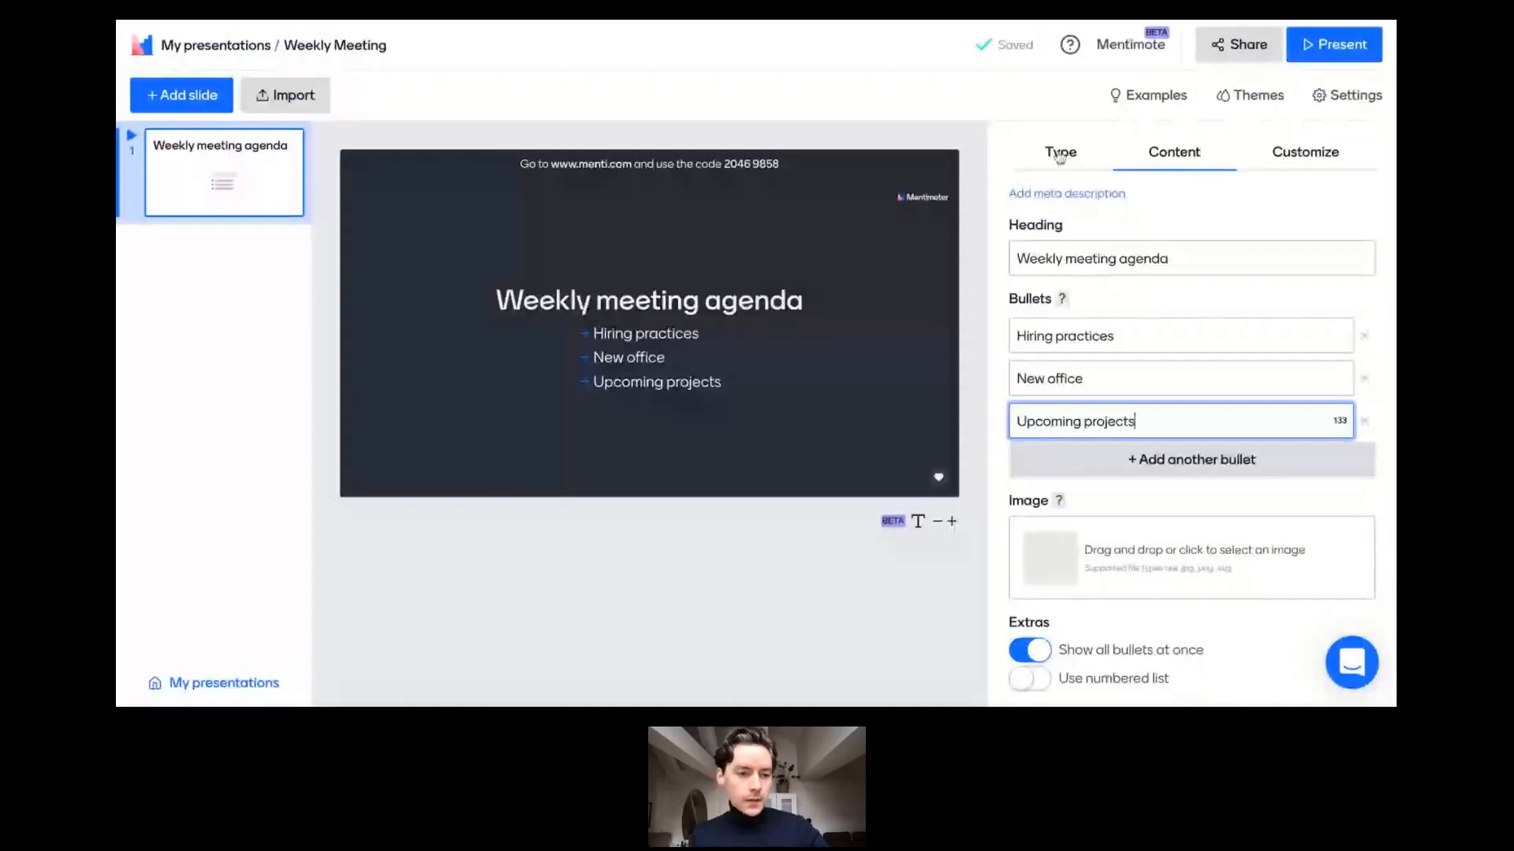
# Add a Scales slide after the agenda, asking "Which items on the agenda do we think are the most important?".
pyautogui.click(228, 106)
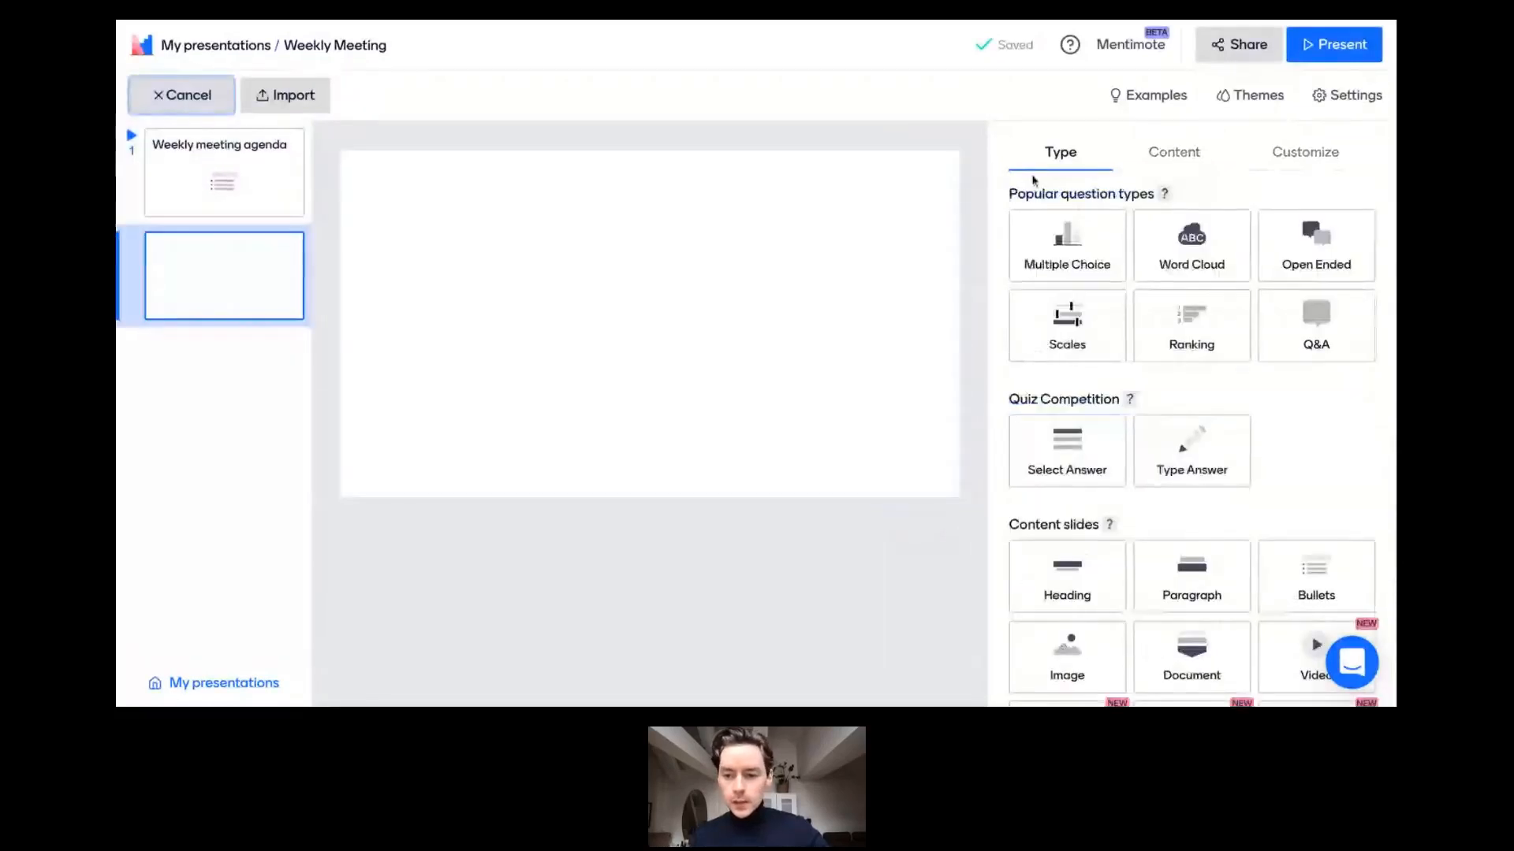
pyautogui.click(1049, 325)
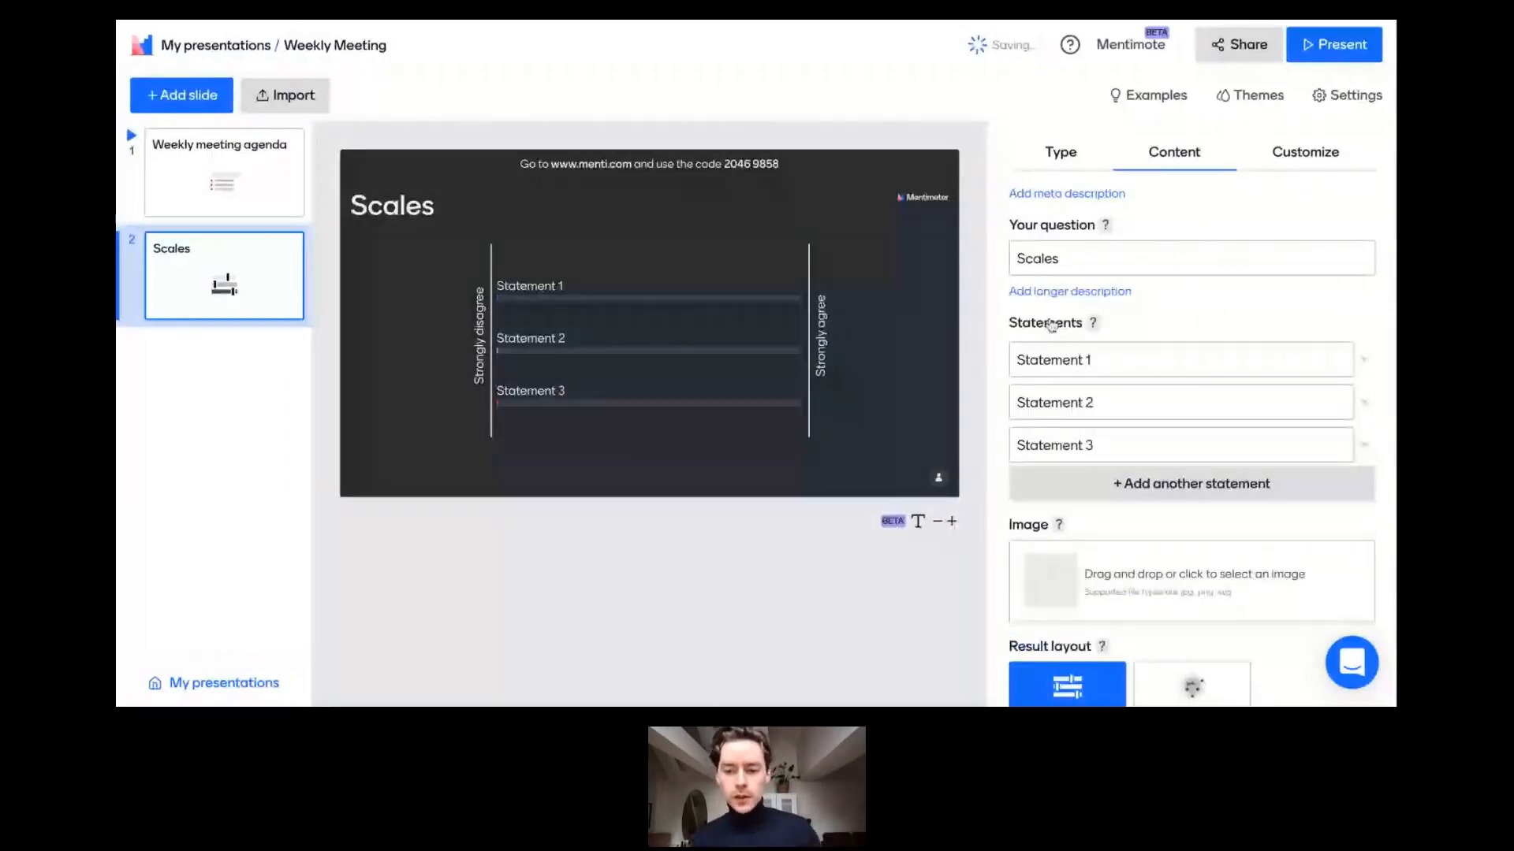
pyautogui.click(1060, 262)
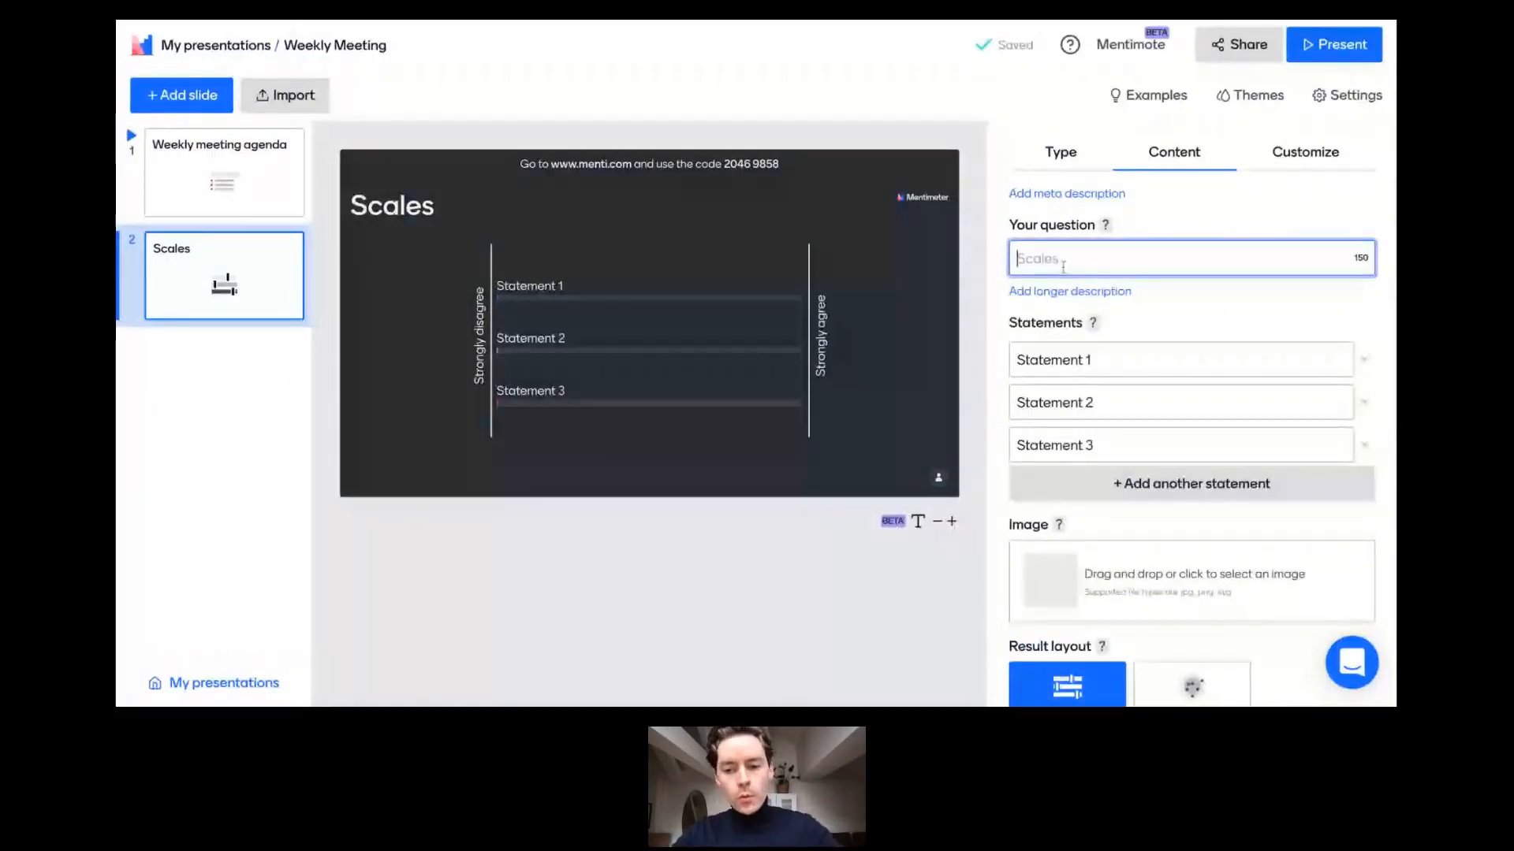
pyautogui.write('What do')
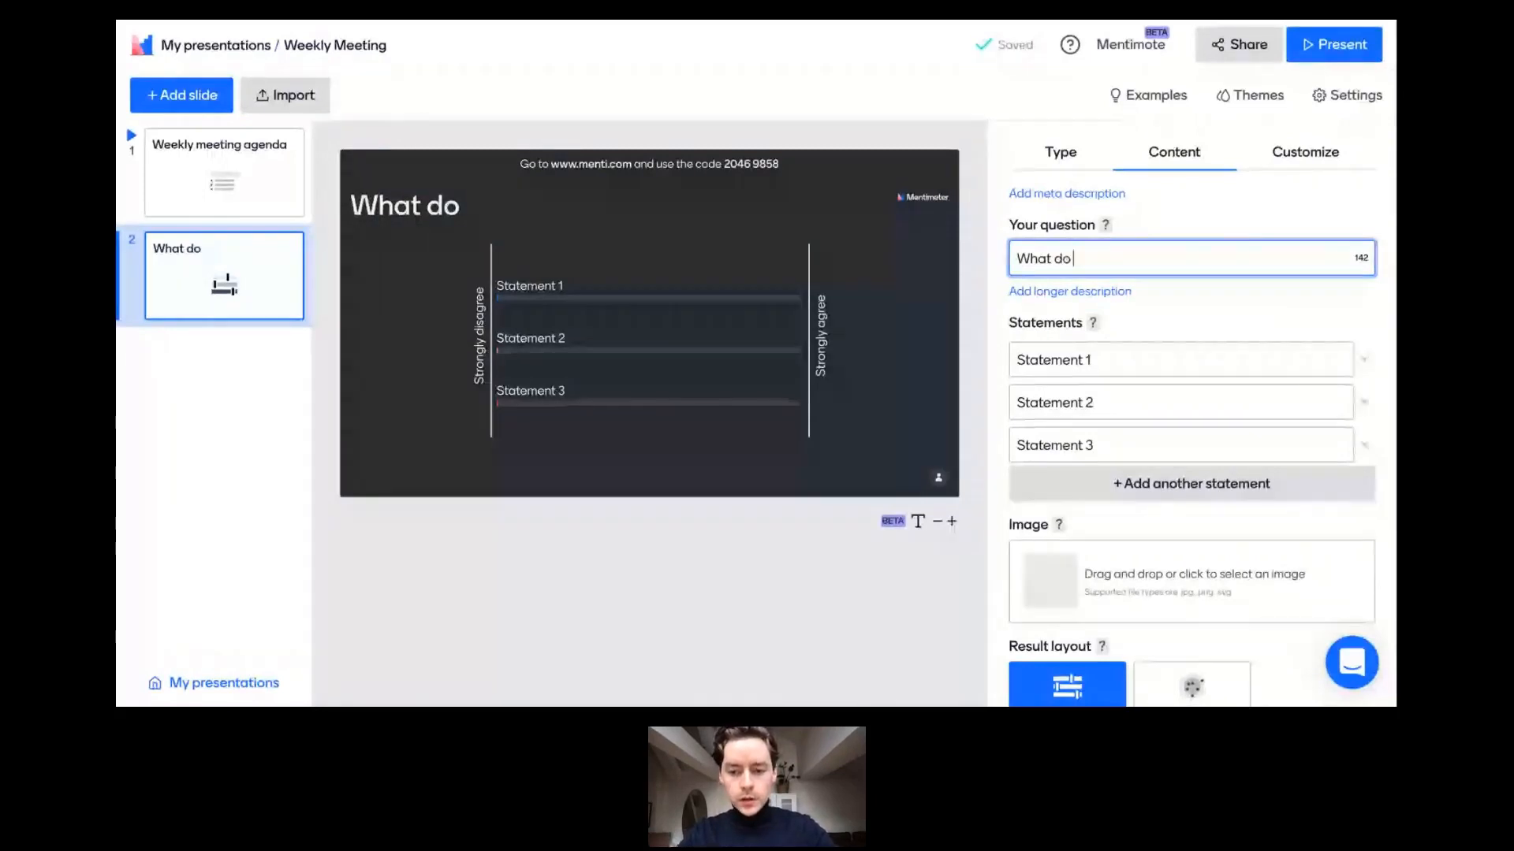
pyautogui.press('BackSpace')
pyautogui.press('BackSpace')
pyautogui.press('BackSpace')
pyautogui.press('BackSpace')
pyautogui.press('BackSpace')
pyautogui.press('BackSpace')
pyautogui.write('ich ')
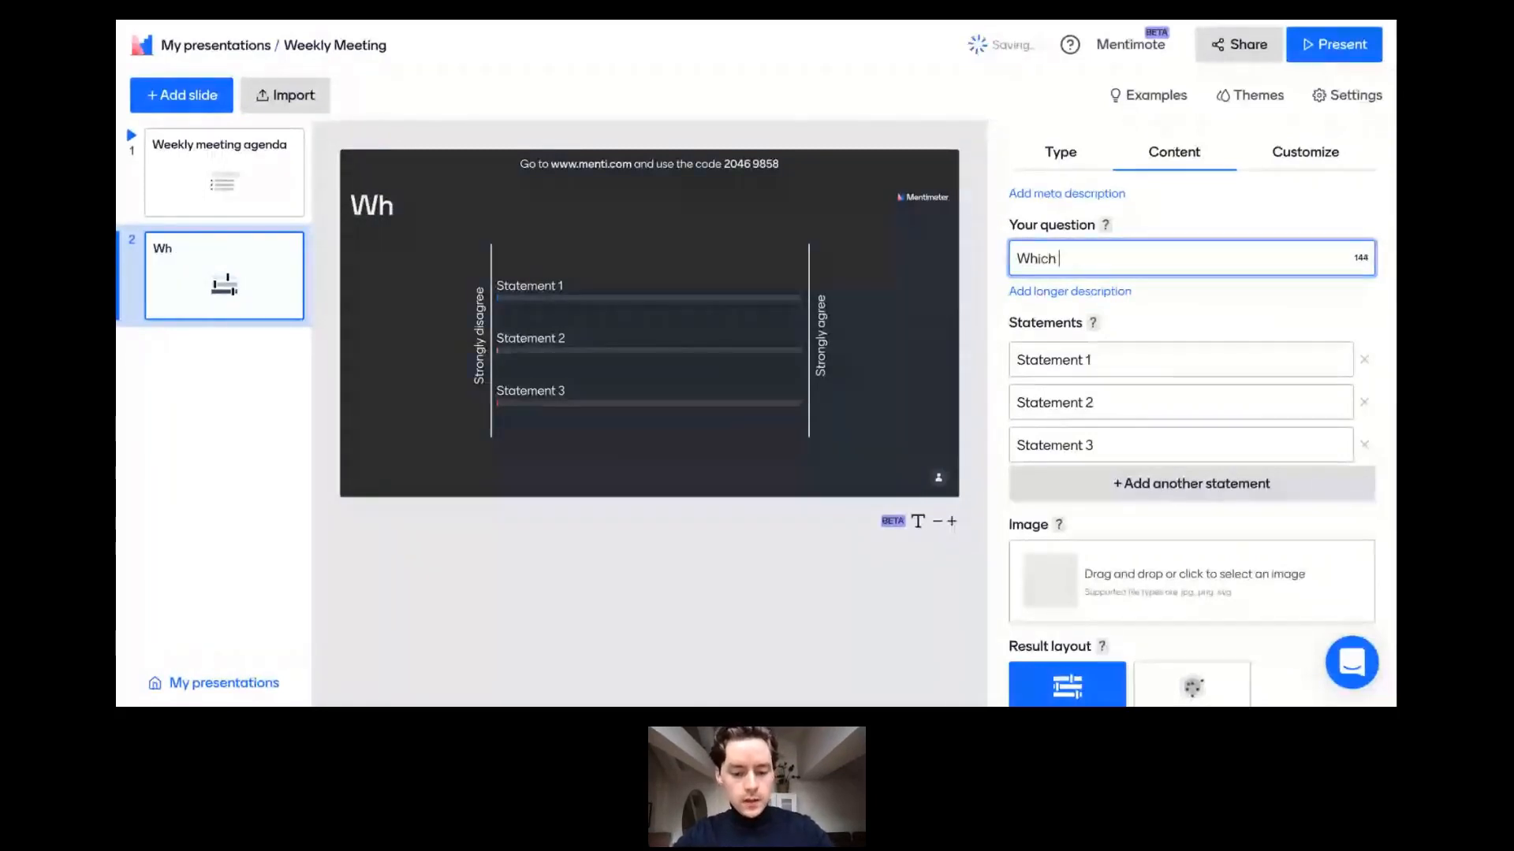
pyautogui.write('items ')
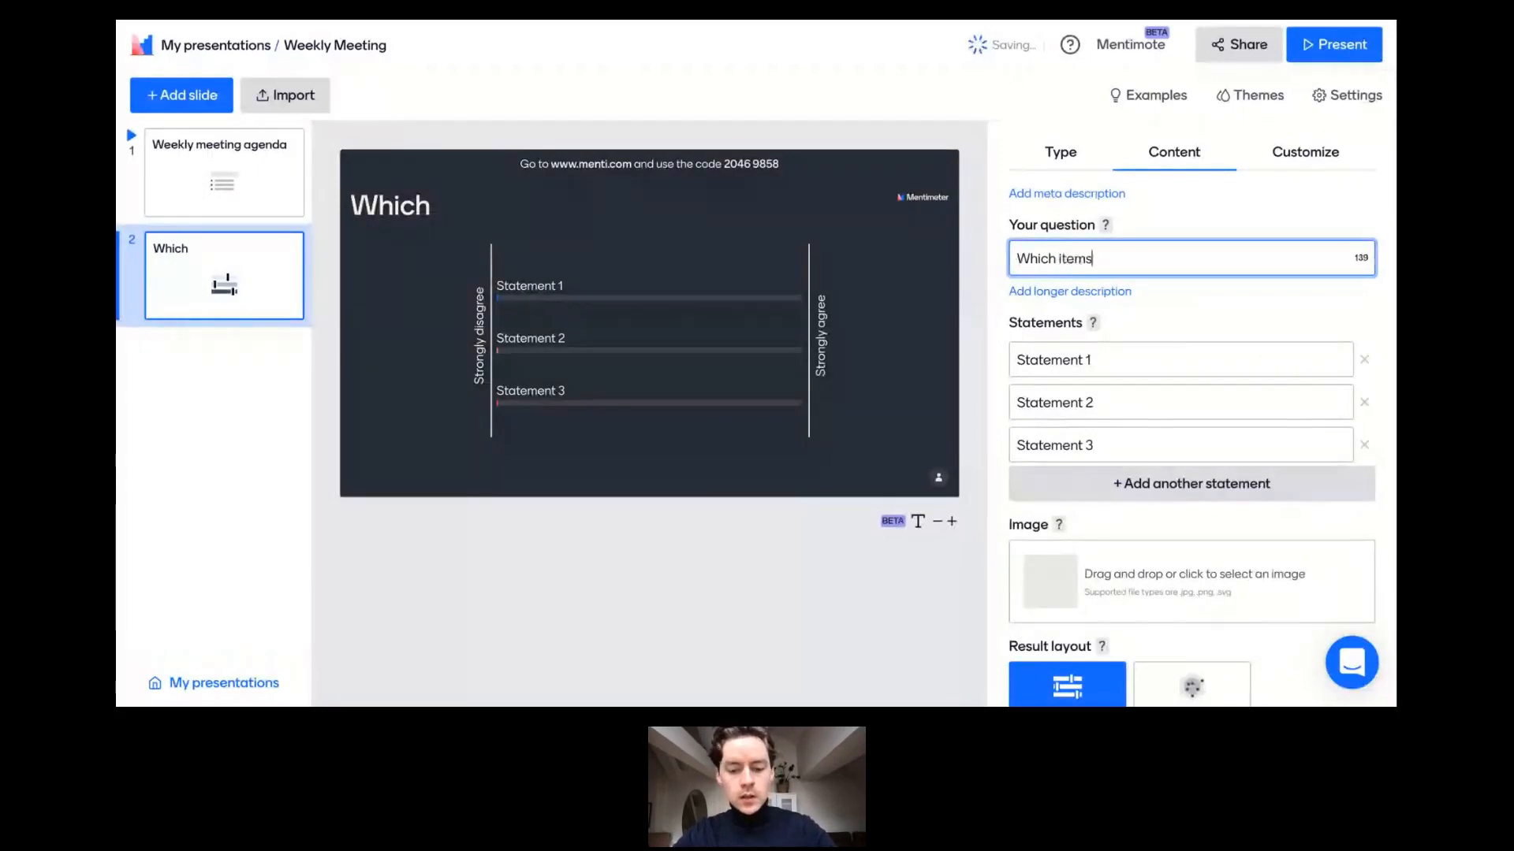
pyautogui.write('on the')
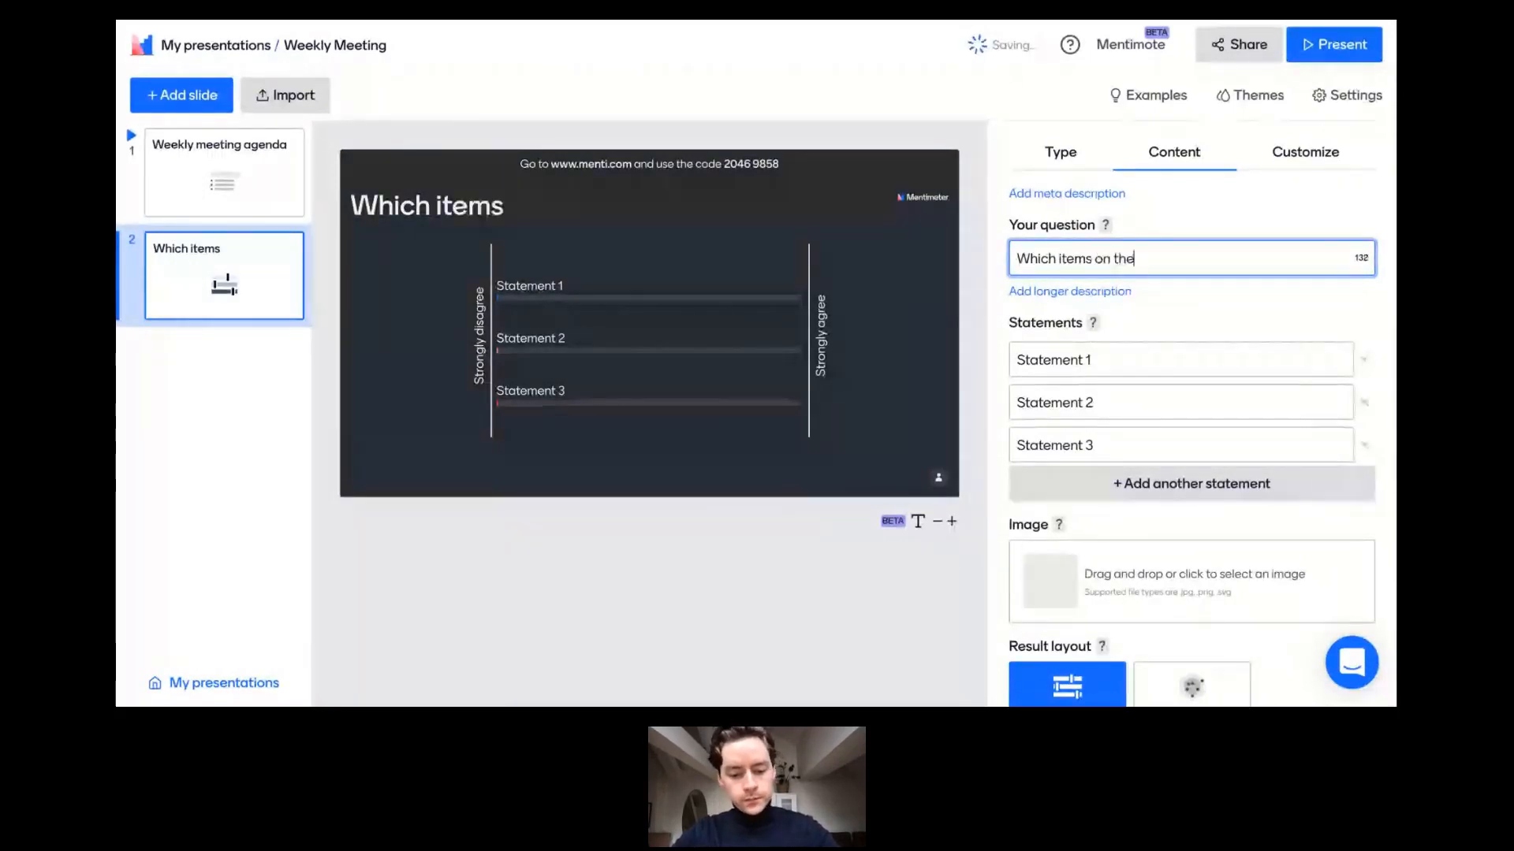
pyautogui.write(' eg')
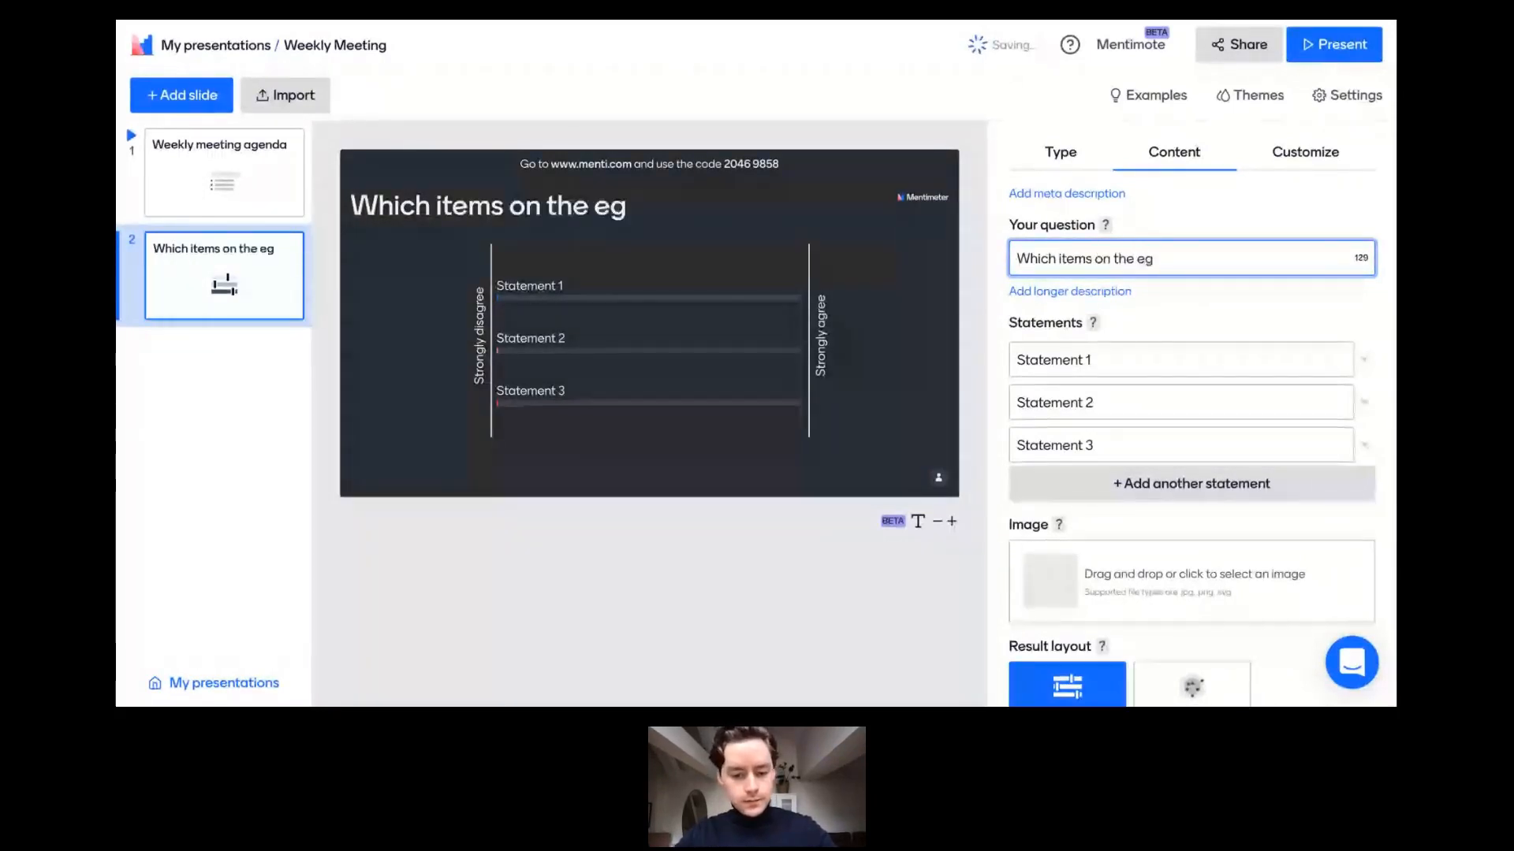
pyautogui.press('BackSpace')
pyautogui.press('BackSpace')
pyautogui.press('BackSpace')
pyautogui.press('BackSpace')
pyautogui.write('e a')
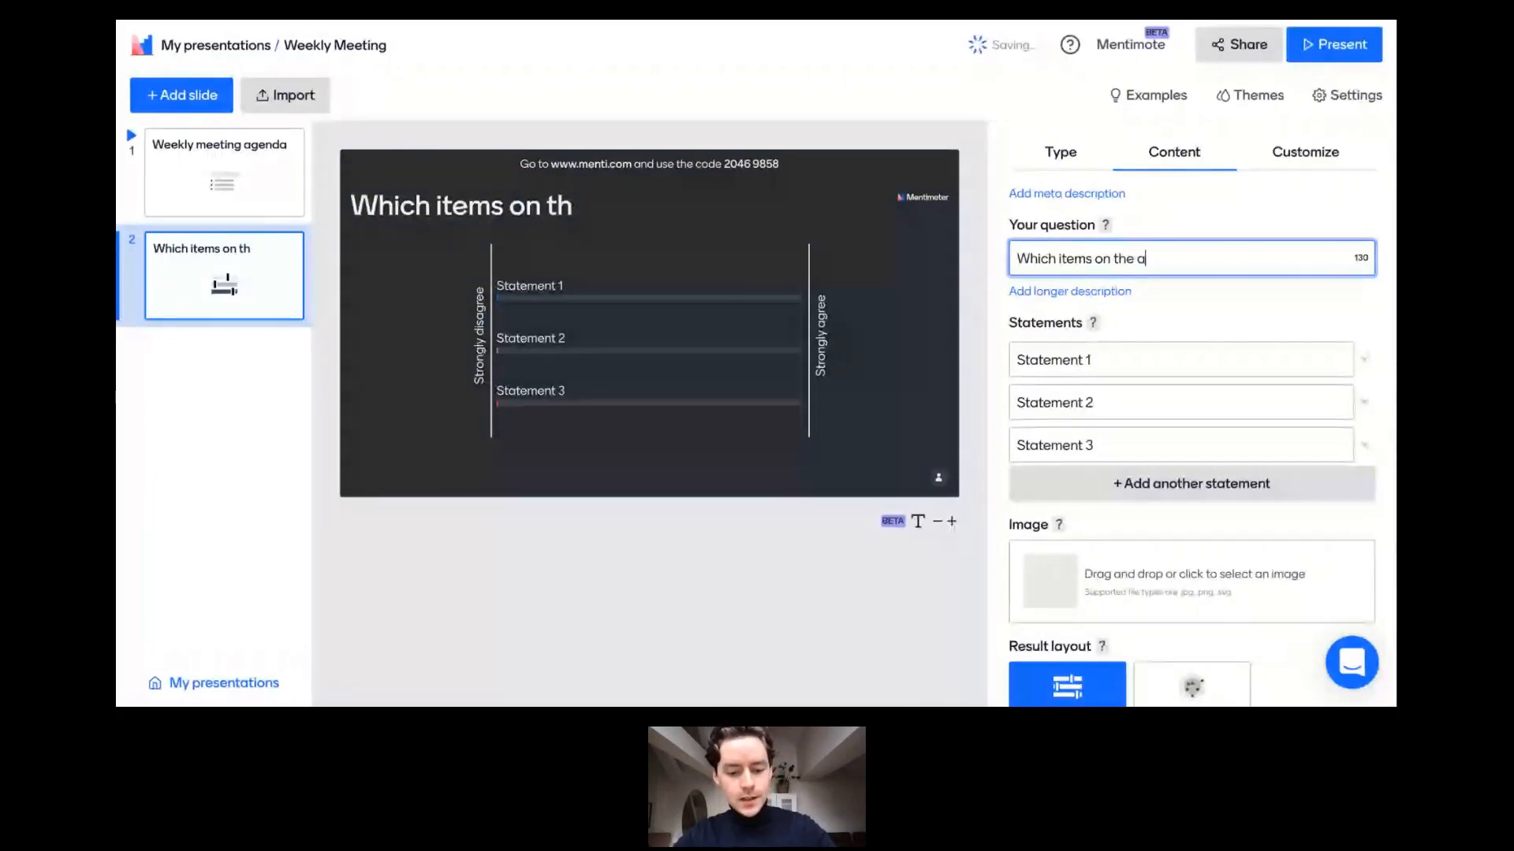
pyautogui.write('genda do we t')
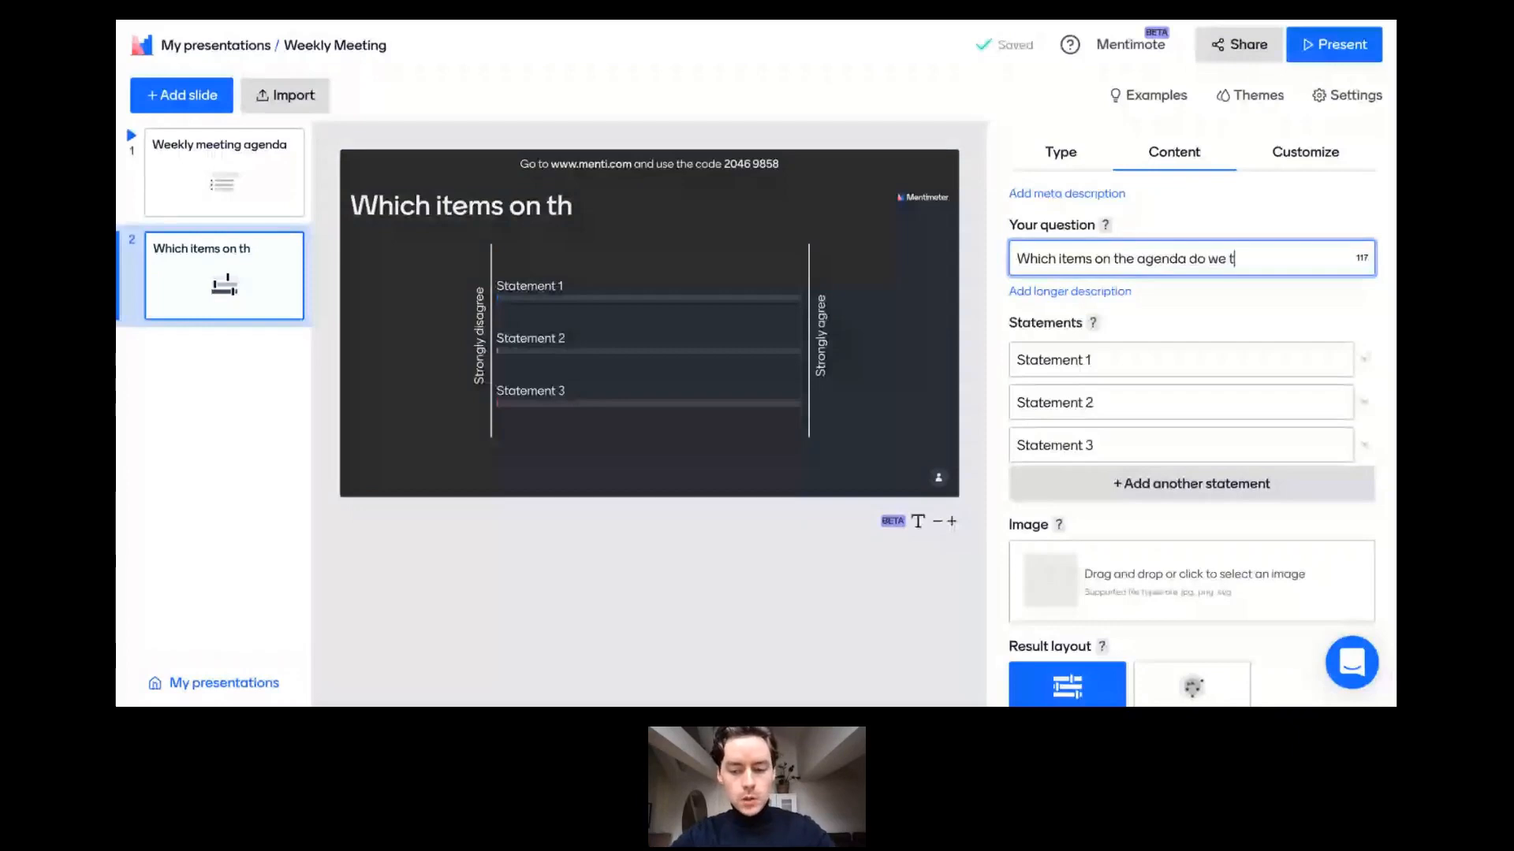
pyautogui.write('hink are the most i')
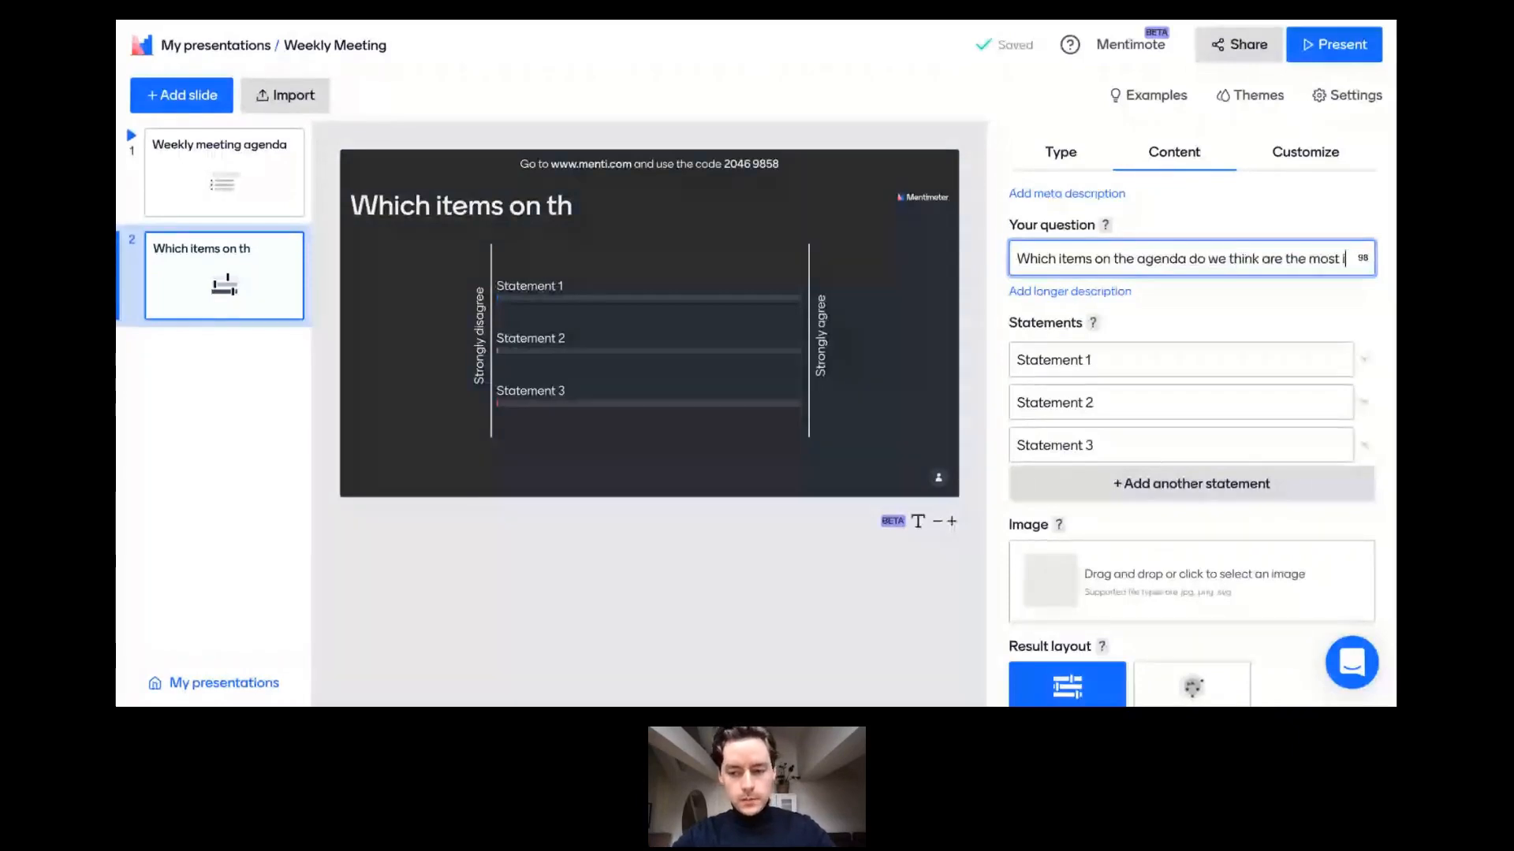
pyautogui.write('mportant')
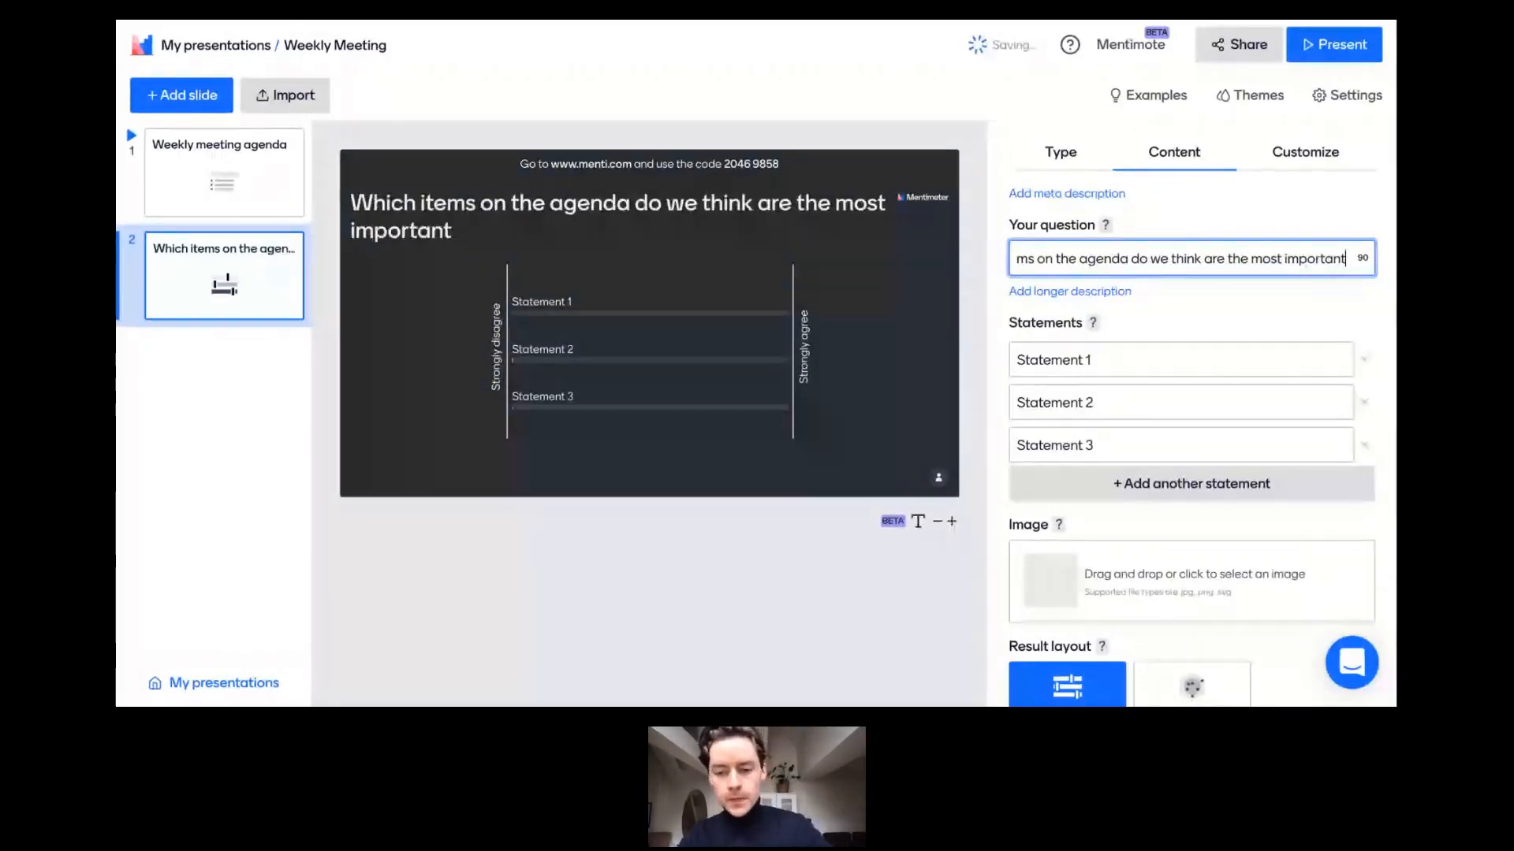
pyautogui.write('?')
# Fill in the scales question's three statements with "hiring practices", "new office" and "new projects".
pyautogui.click(1099, 355)
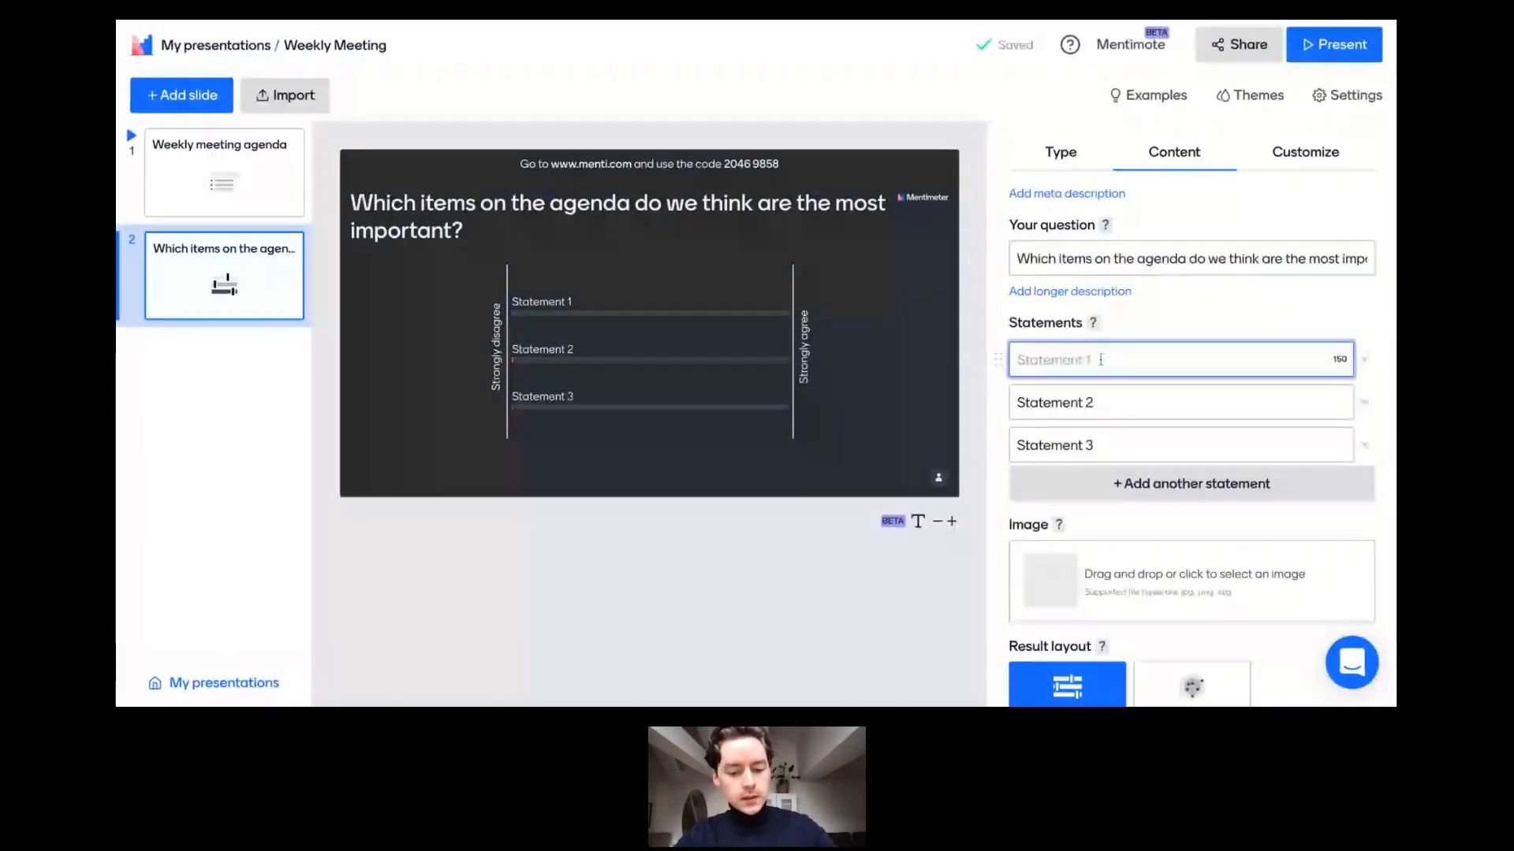
pyautogui.write('hiring practices')
pyautogui.click(1118, 402)
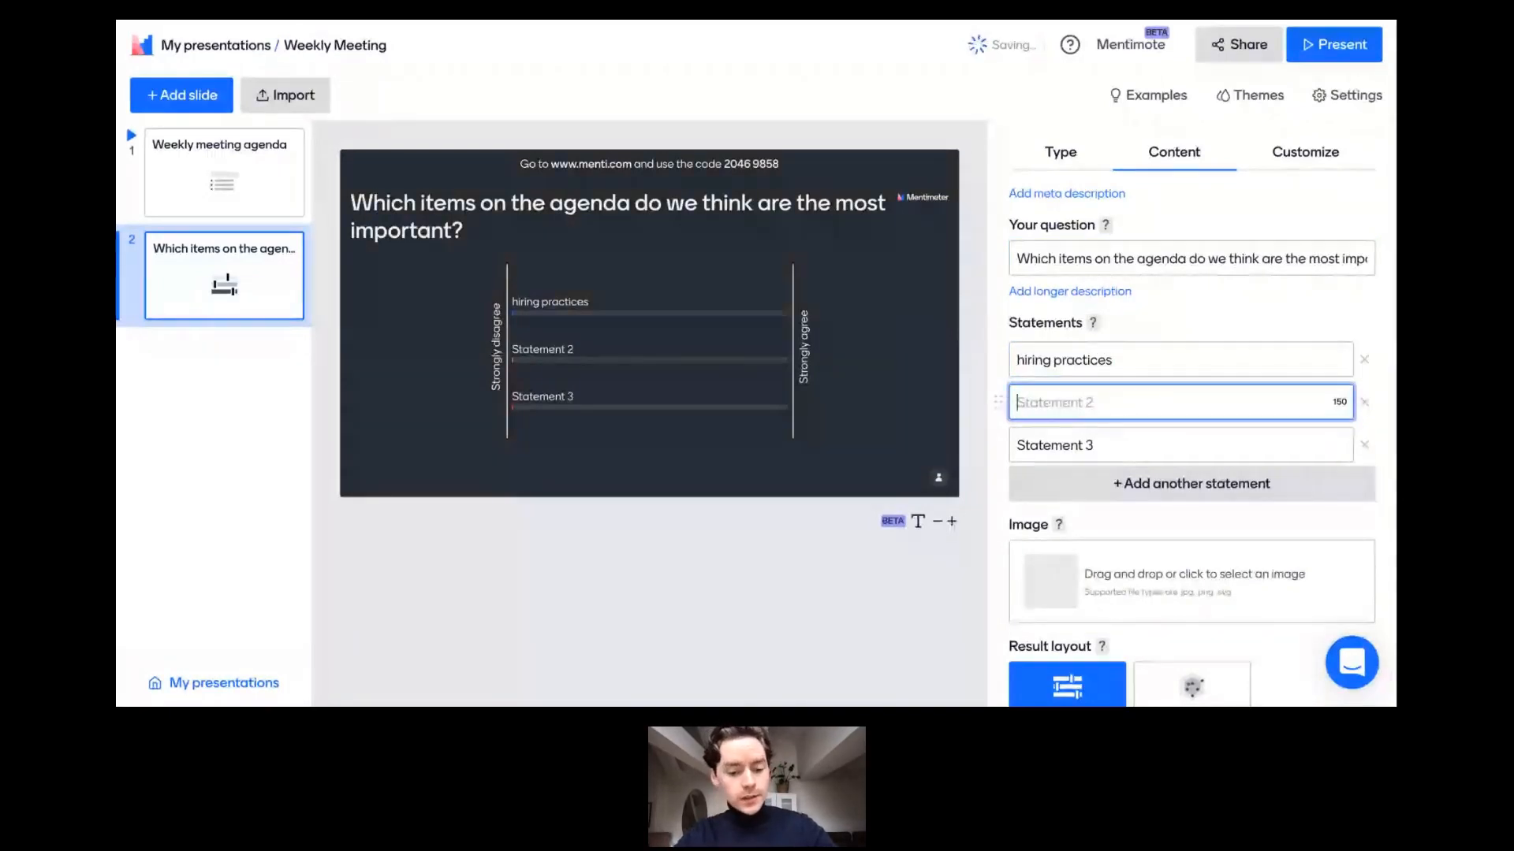
pyautogui.write('new offi')
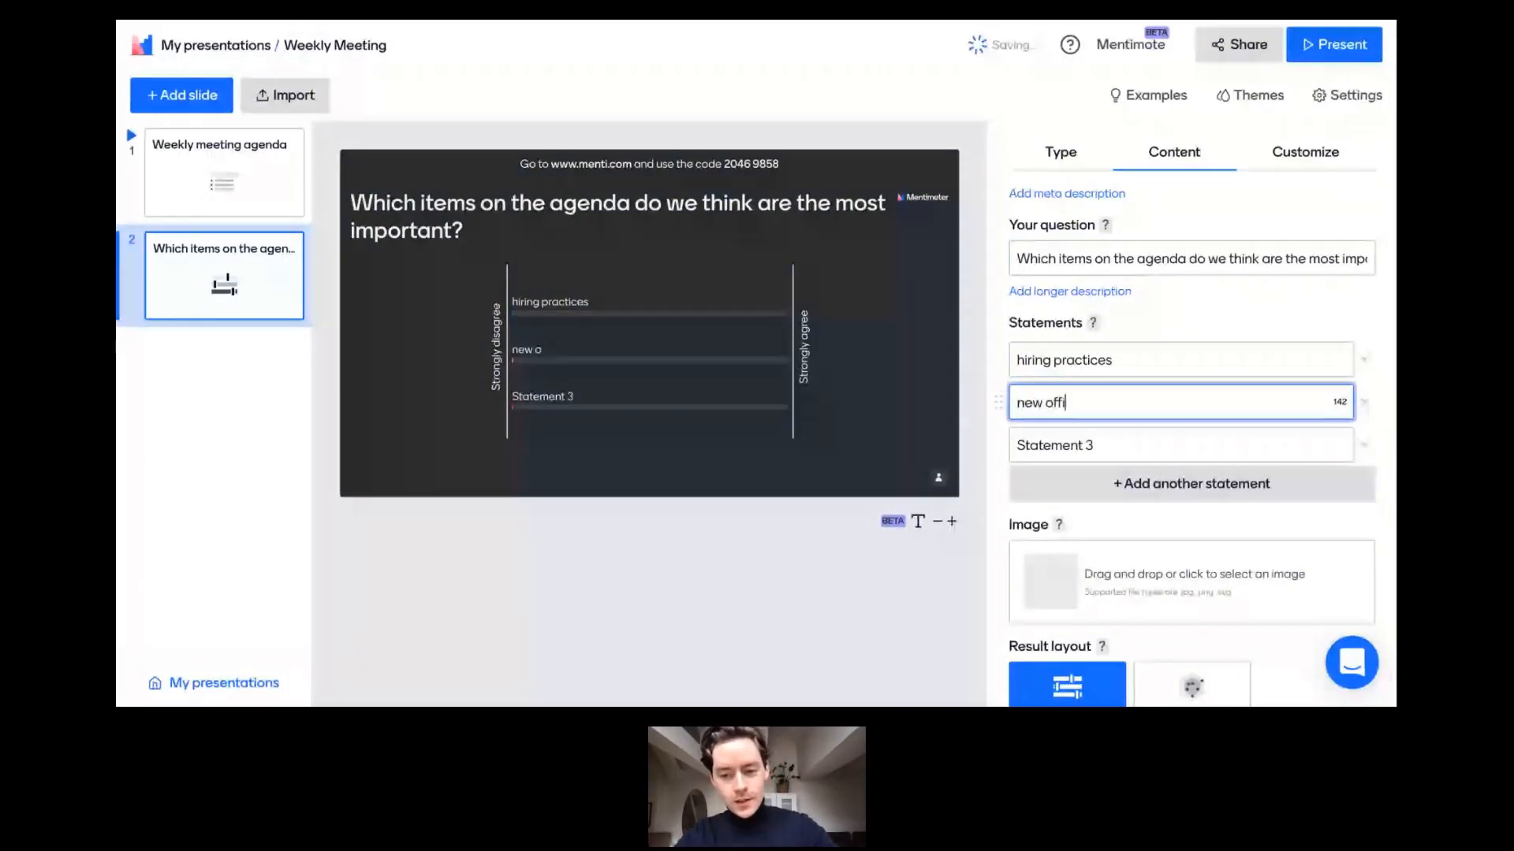
pyautogui.write('ce')
pyautogui.click(1111, 443)
pyautogui.write('n')
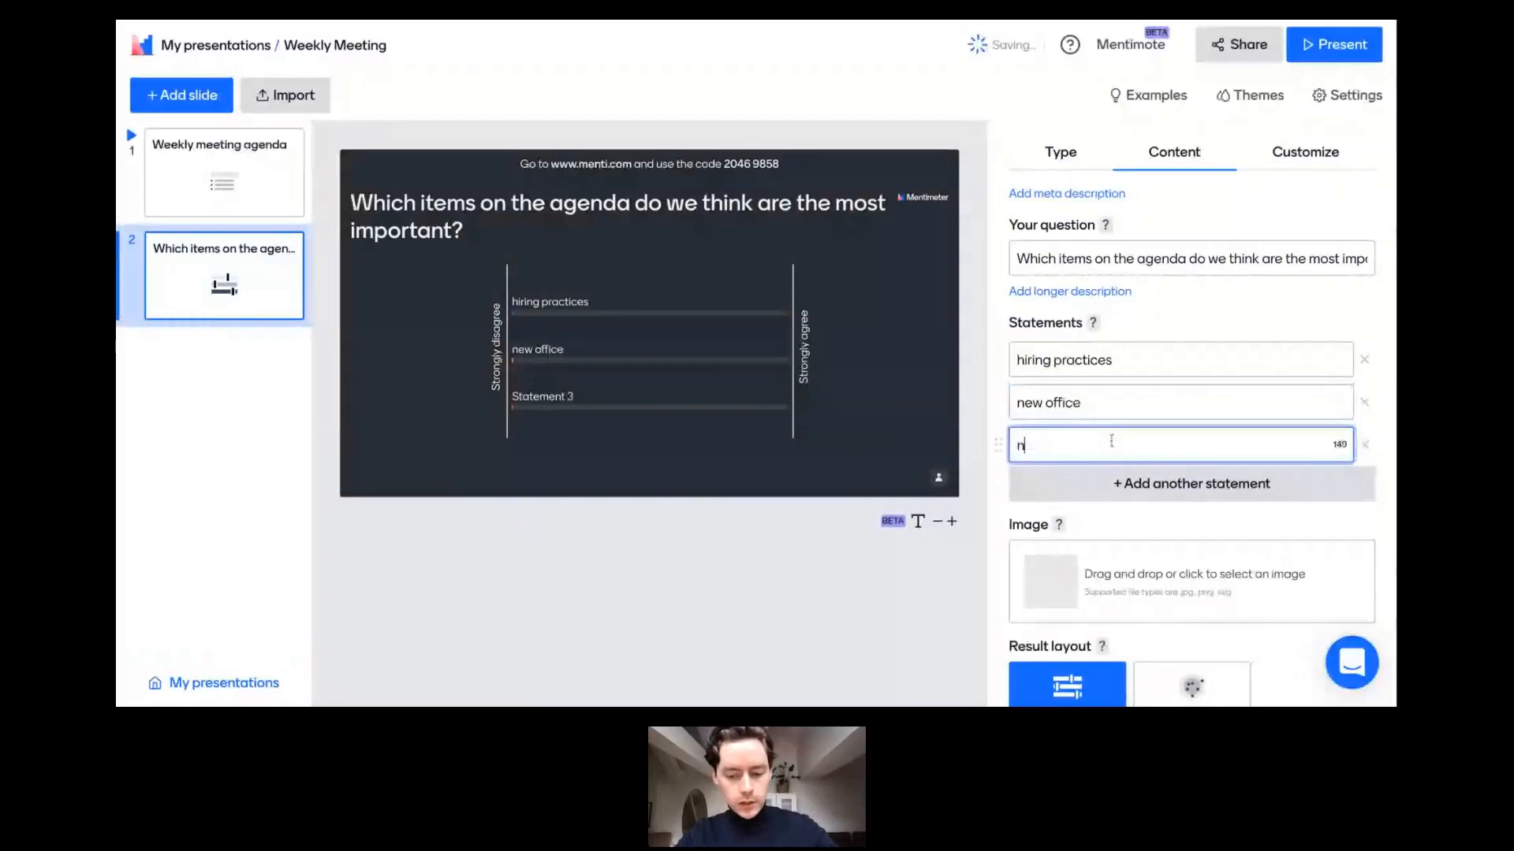
pyautogui.write('ew projects')
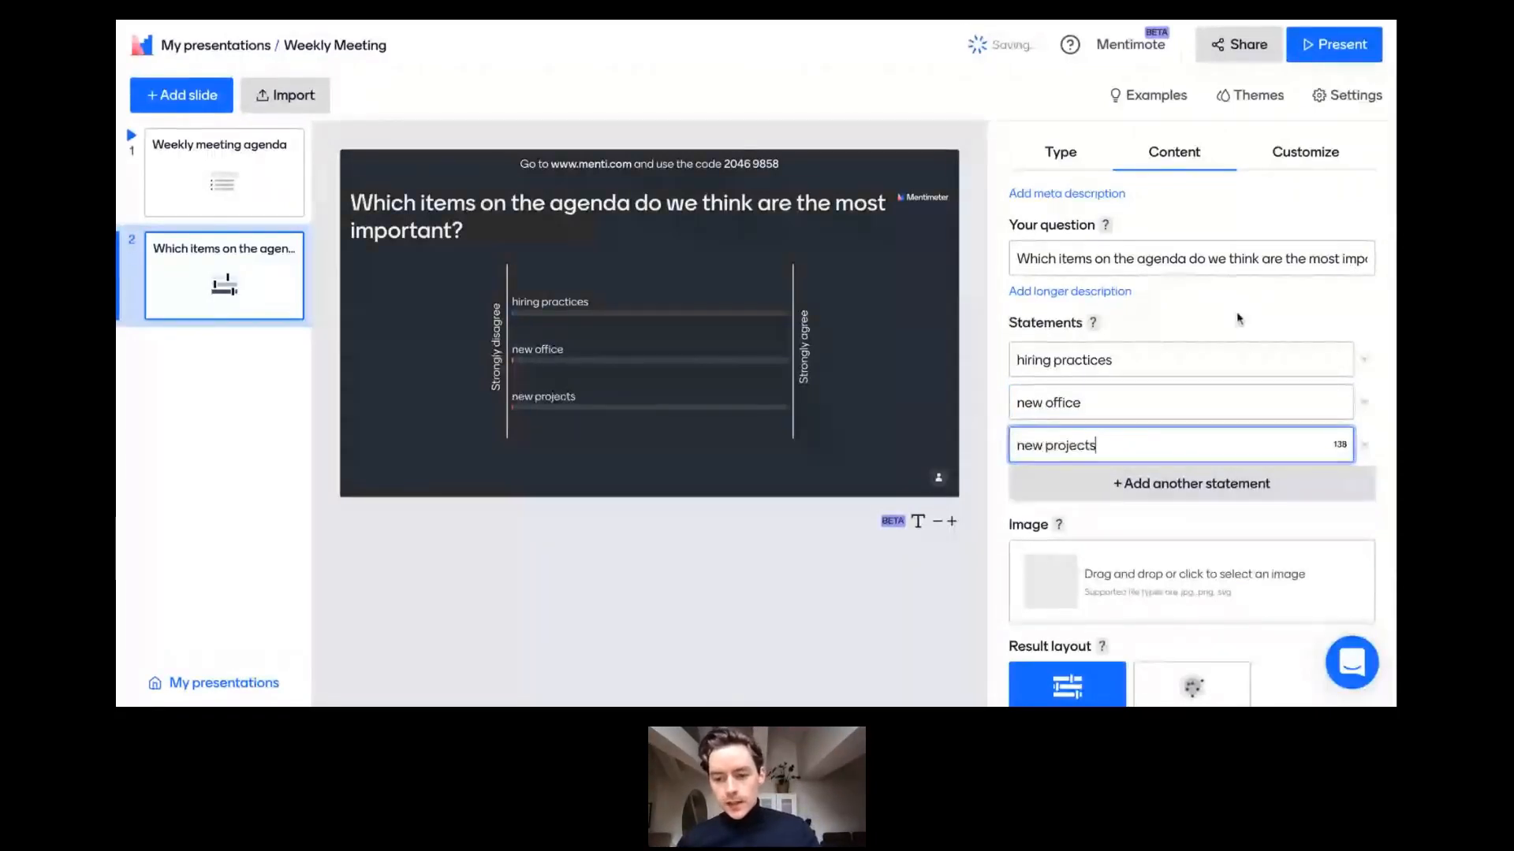
# Present the scales question to view incoming votes, and return to the editor.
pyautogui.scroll(-1, 1238, 318)
pyautogui.click(1333, 44)
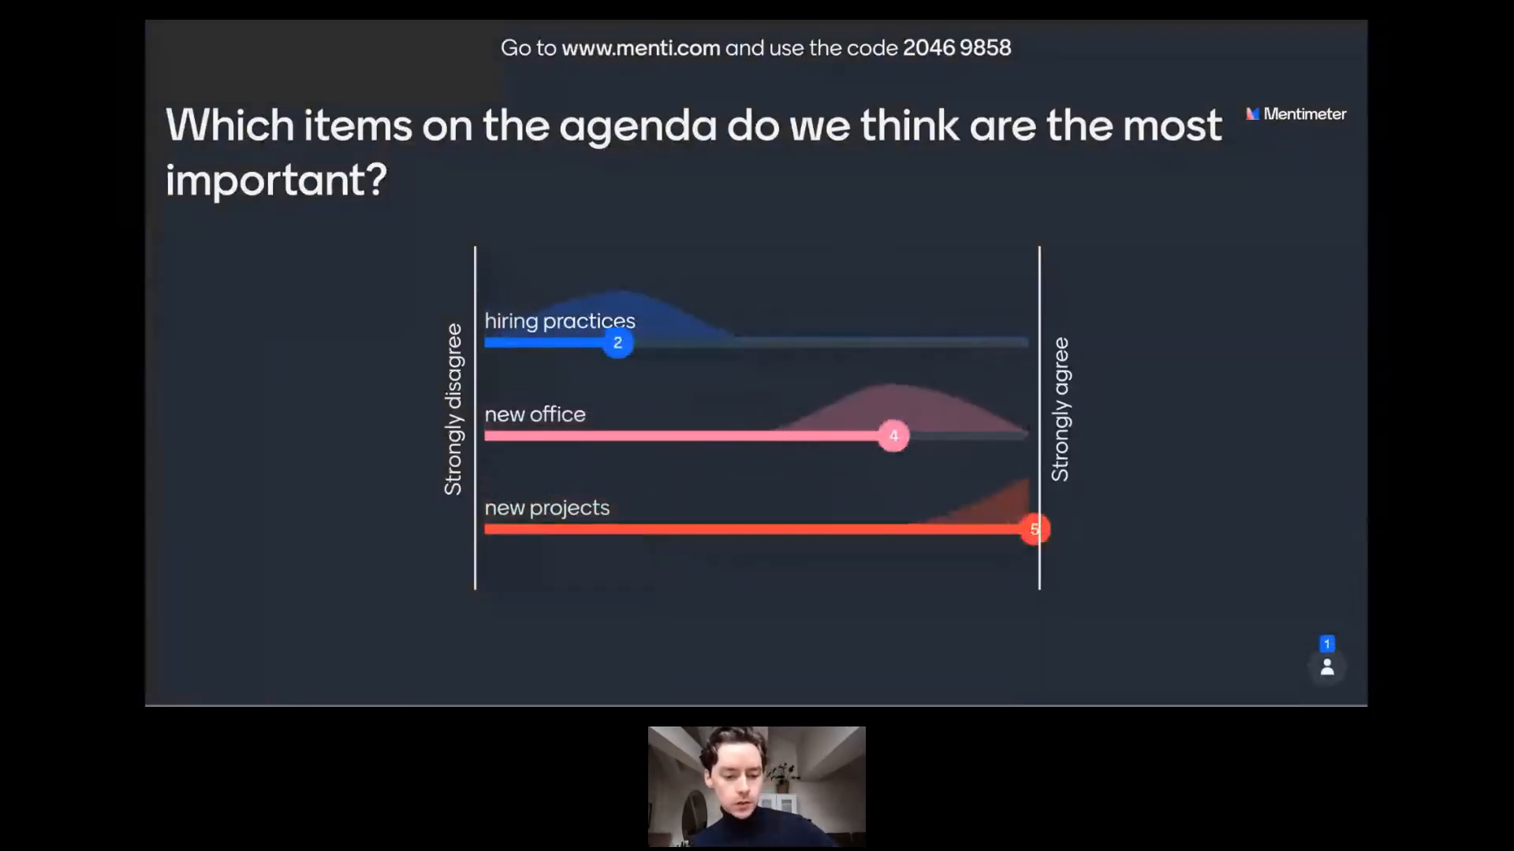
pyautogui.press('Escape')
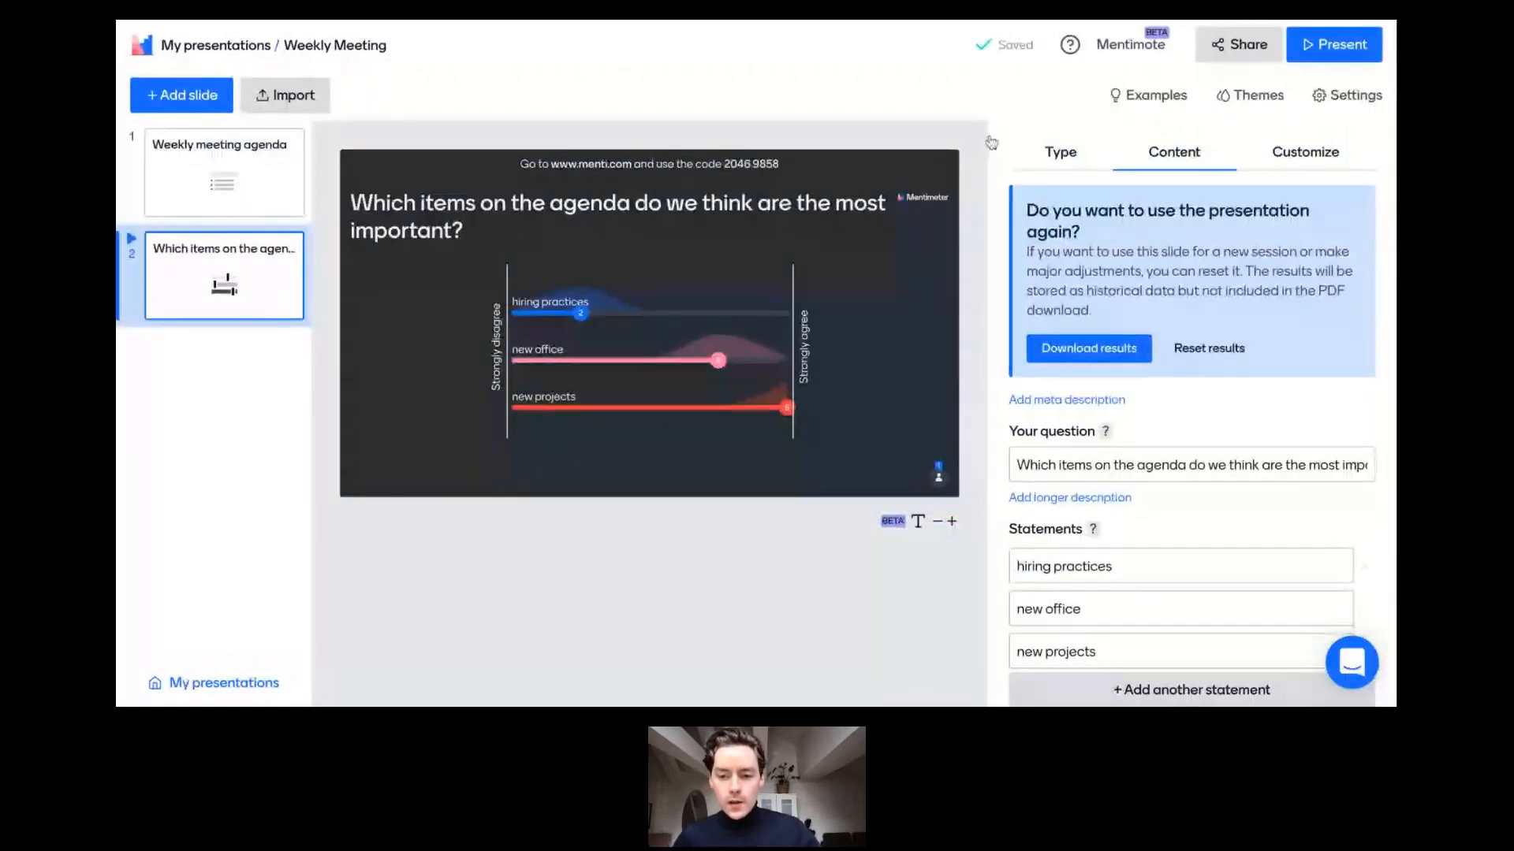
# Add an Open Ended slide after the scales question.
pyautogui.click(1054, 152)
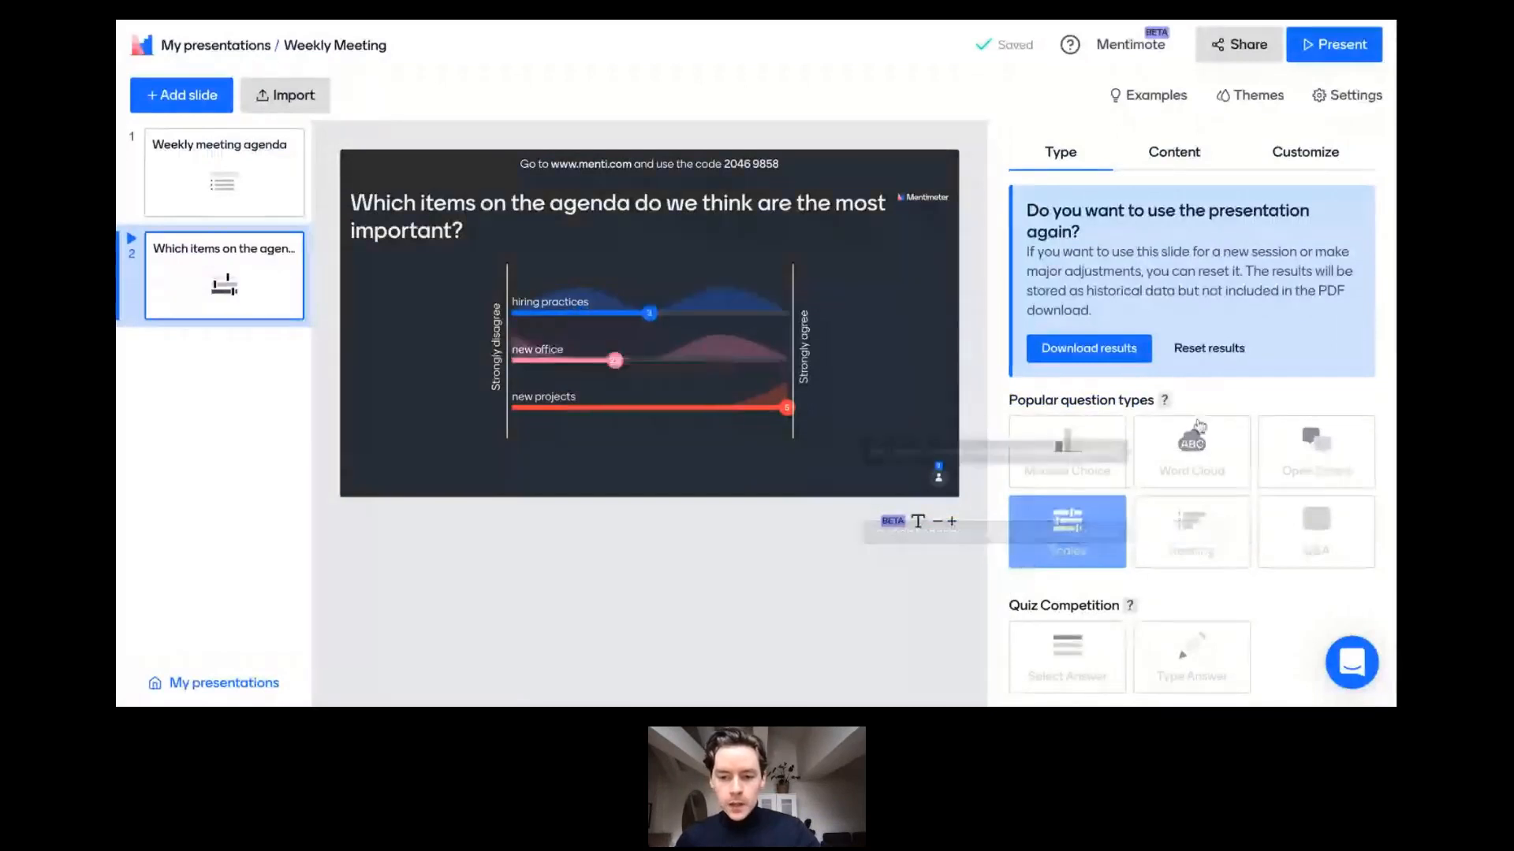
pyautogui.click(196, 89)
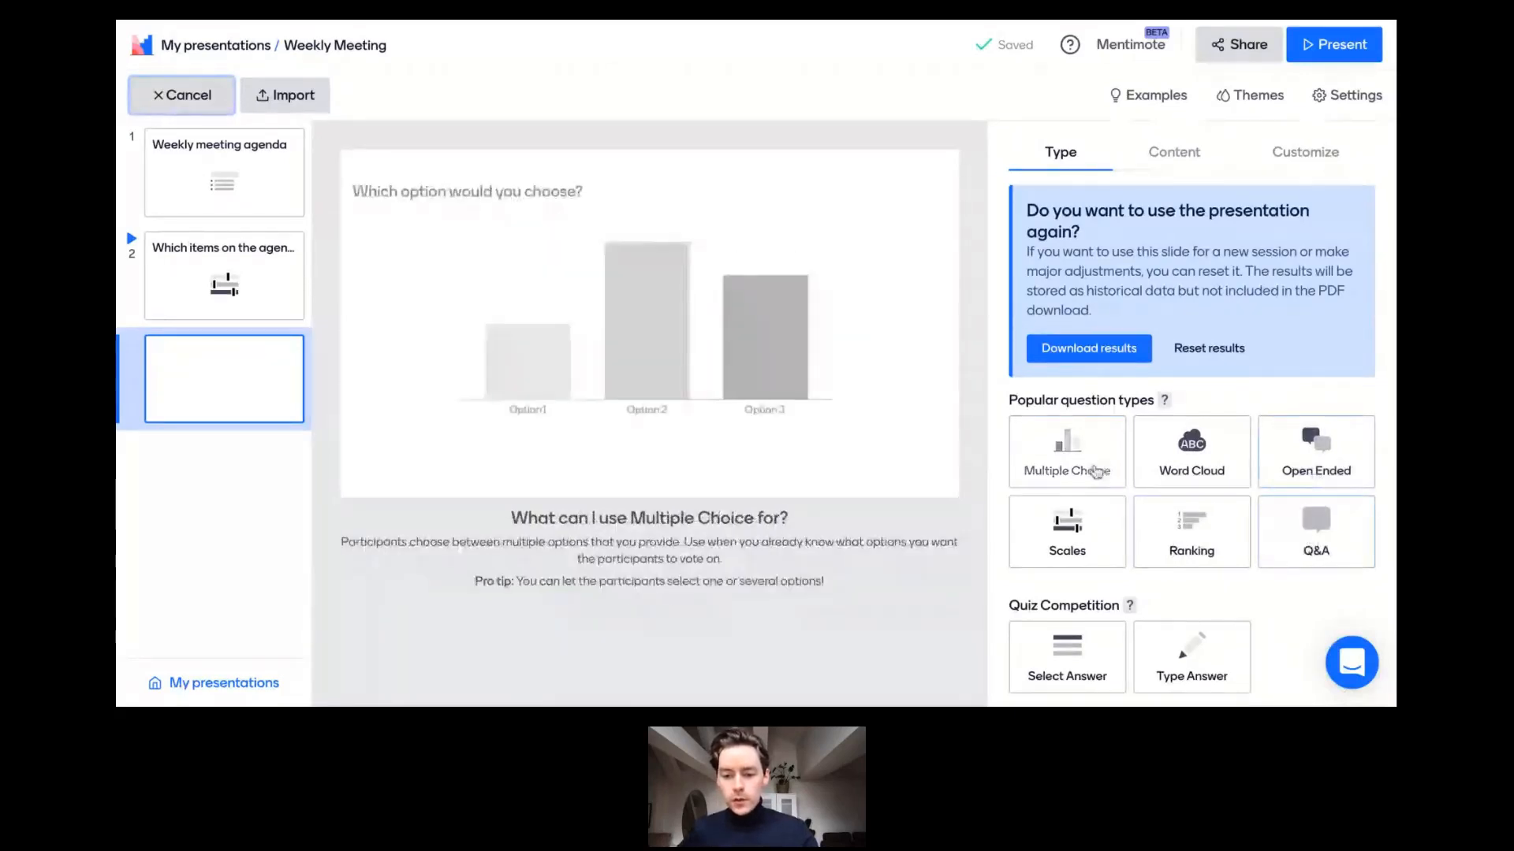
pyautogui.click(1295, 478)
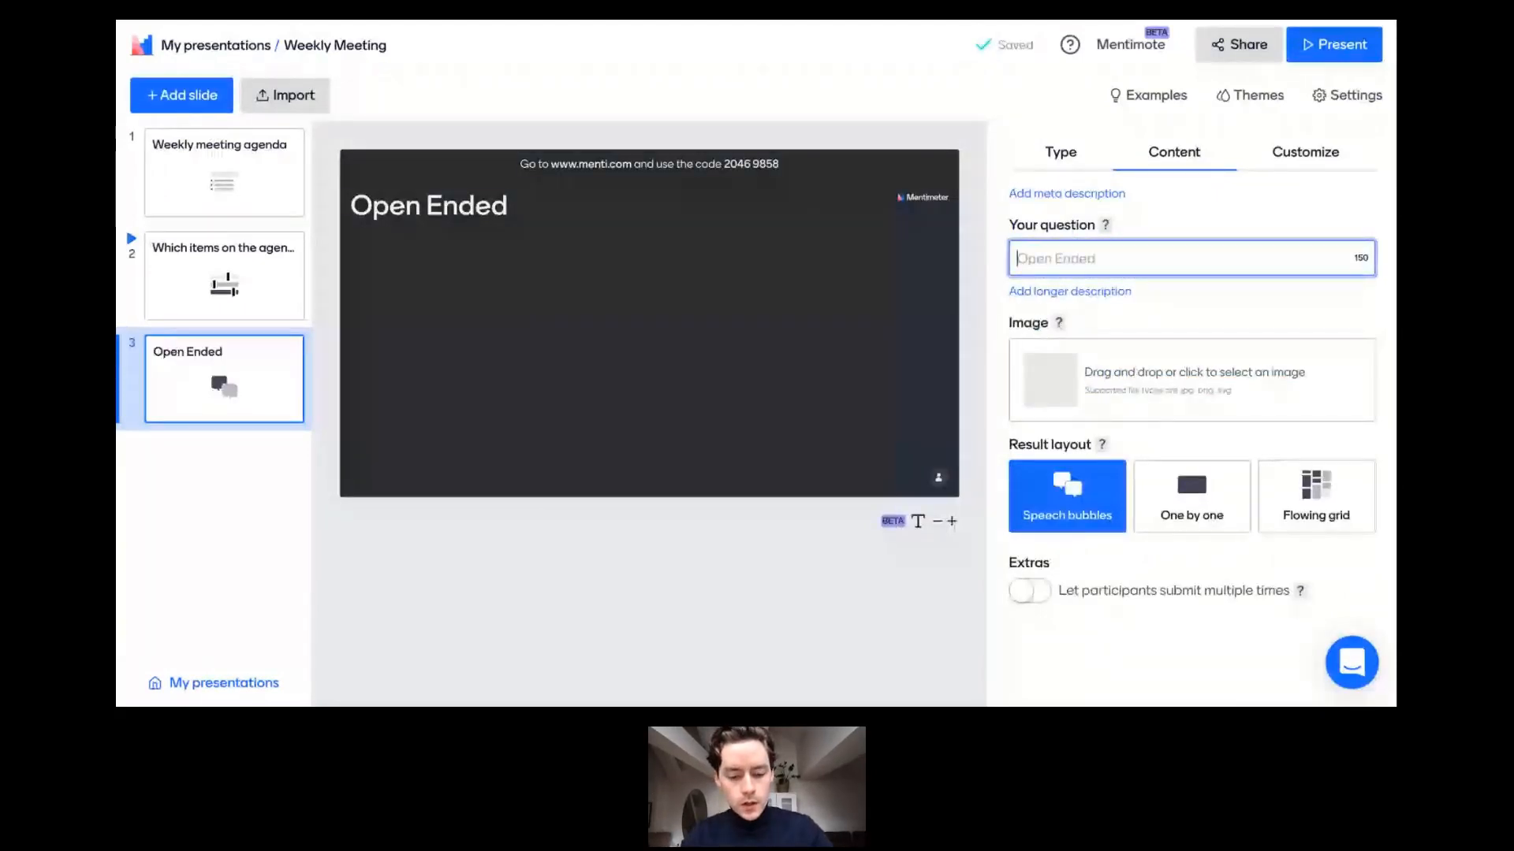
# Set the open-ended slide's question to "What types of project should we try and prioritise this quarter?".
pyautogui.write('W')
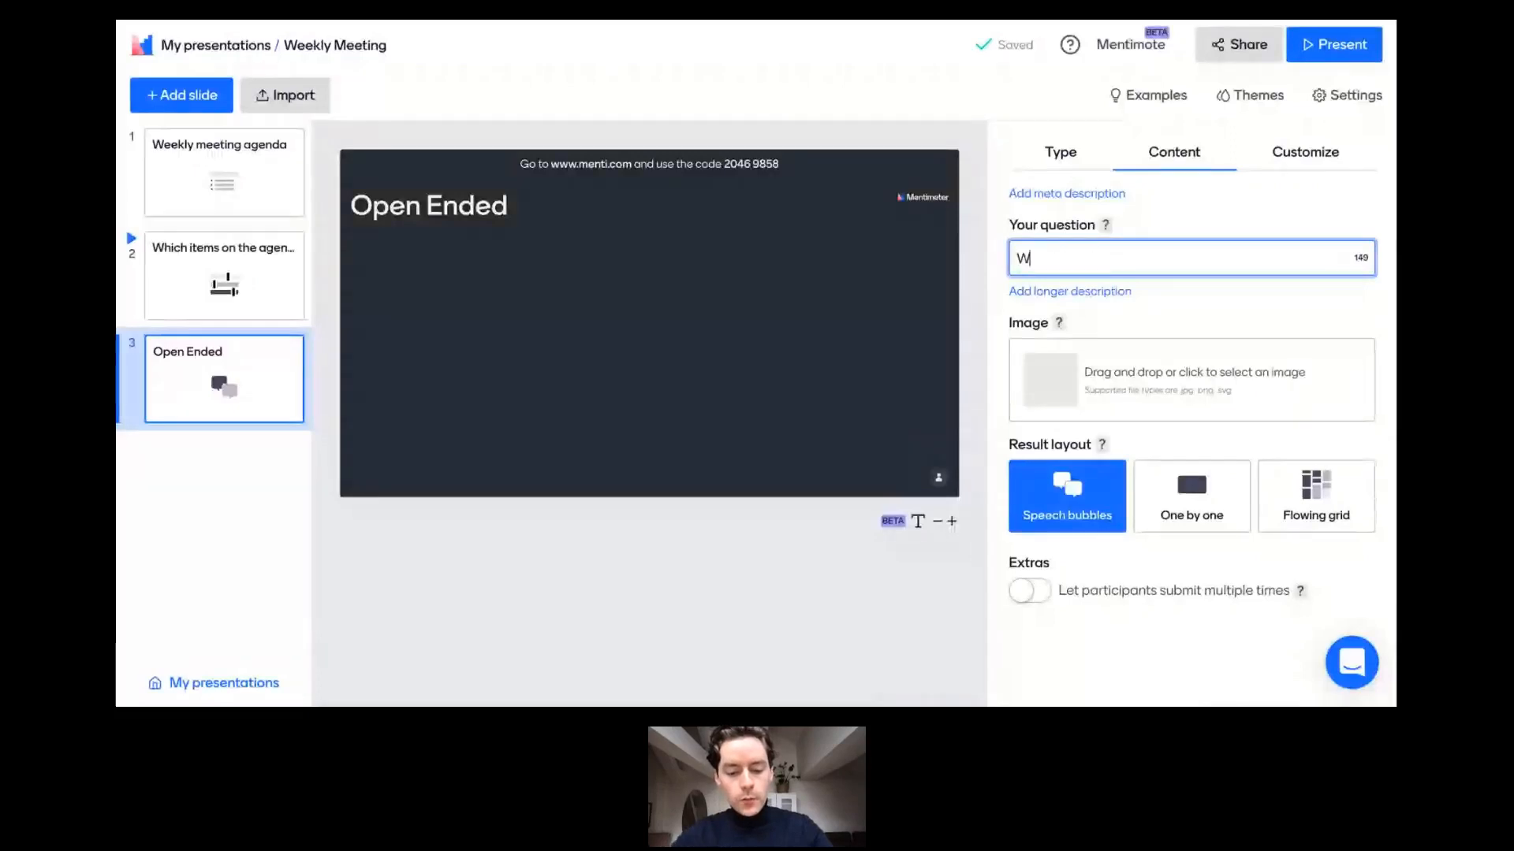
pyautogui.write('hat t')
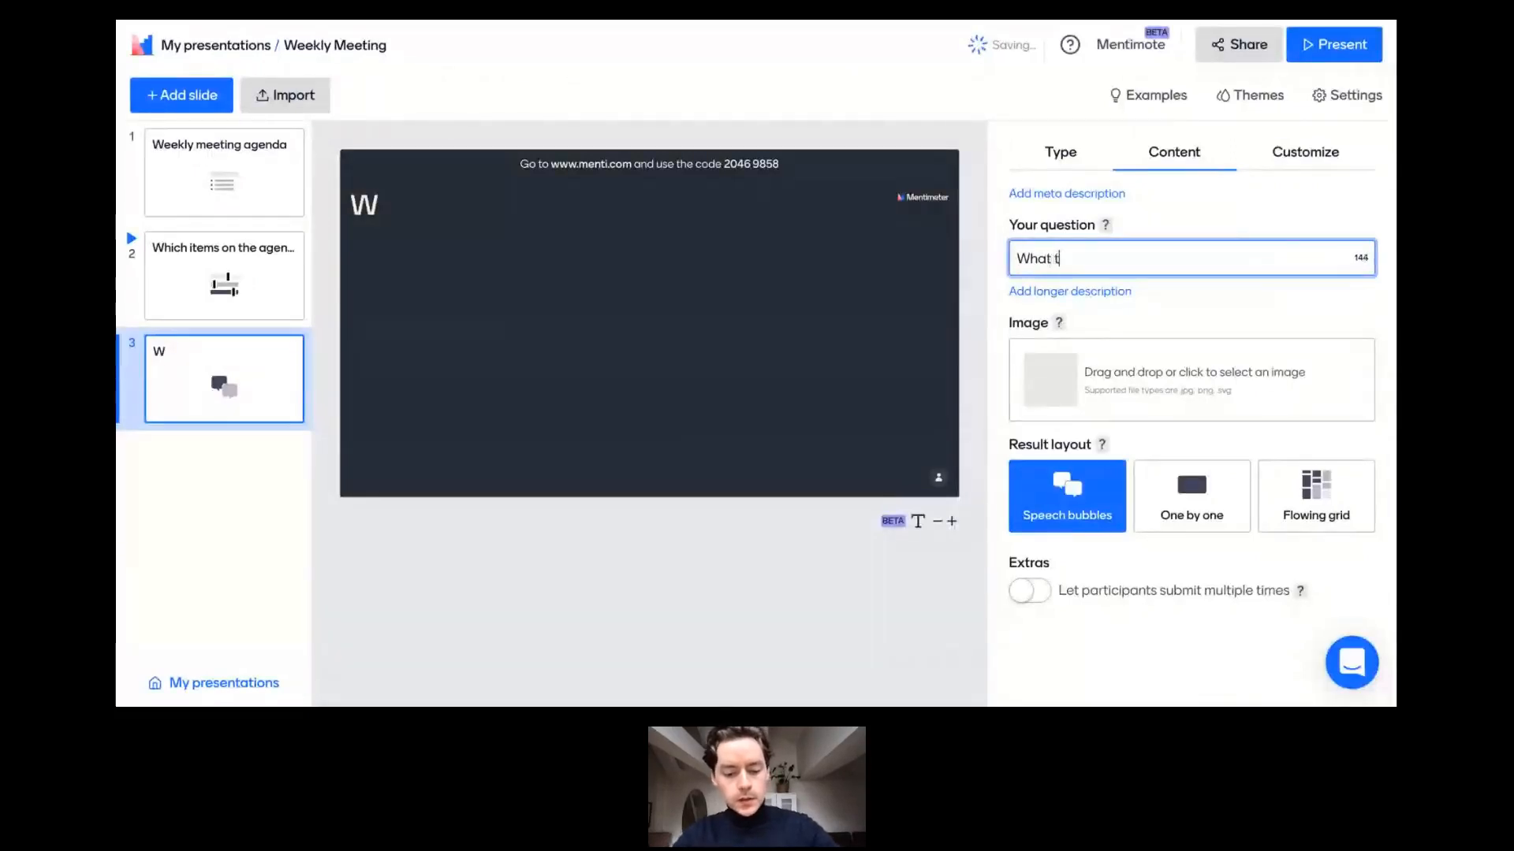
pyautogui.write('ypes of prj')
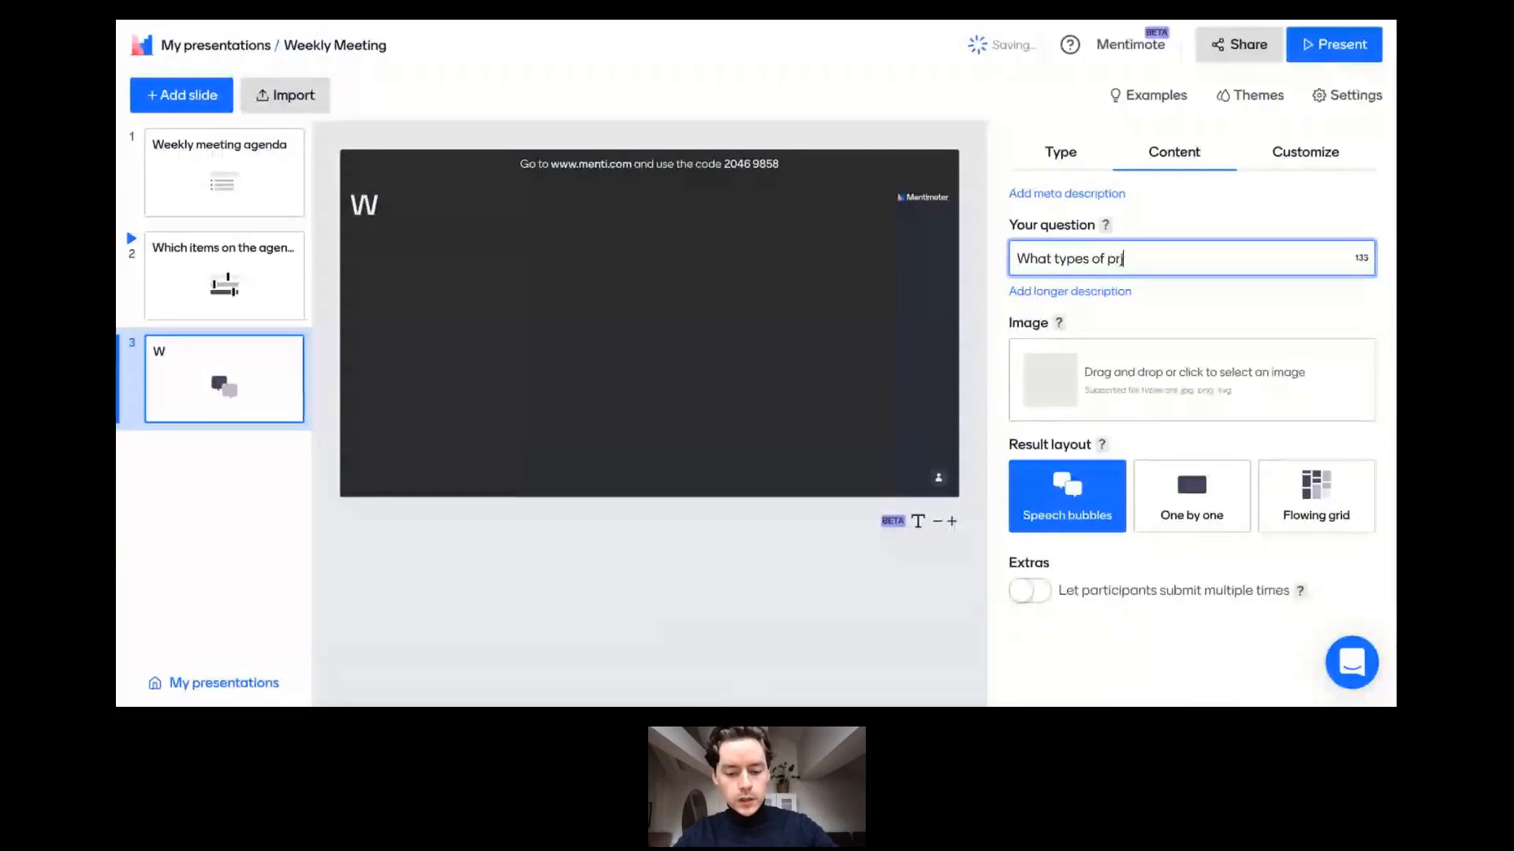
pyautogui.write('ect')
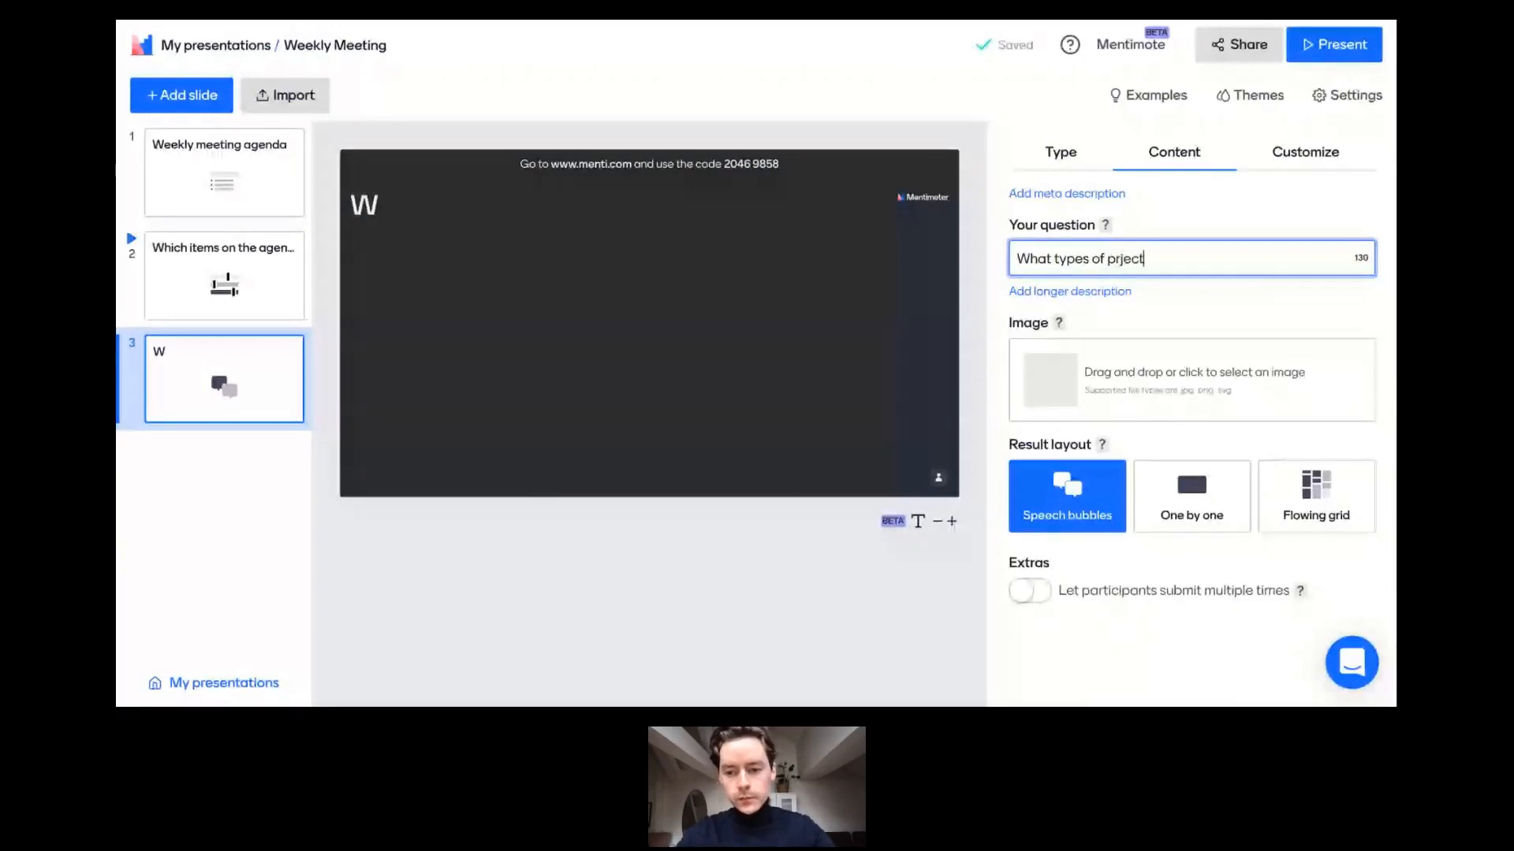
pyautogui.press('BackSpace')
pyautogui.press('BackSpace')
pyautogui.press('BackSpace')
pyautogui.press('BackSpace')
pyautogui.write('ohjects')
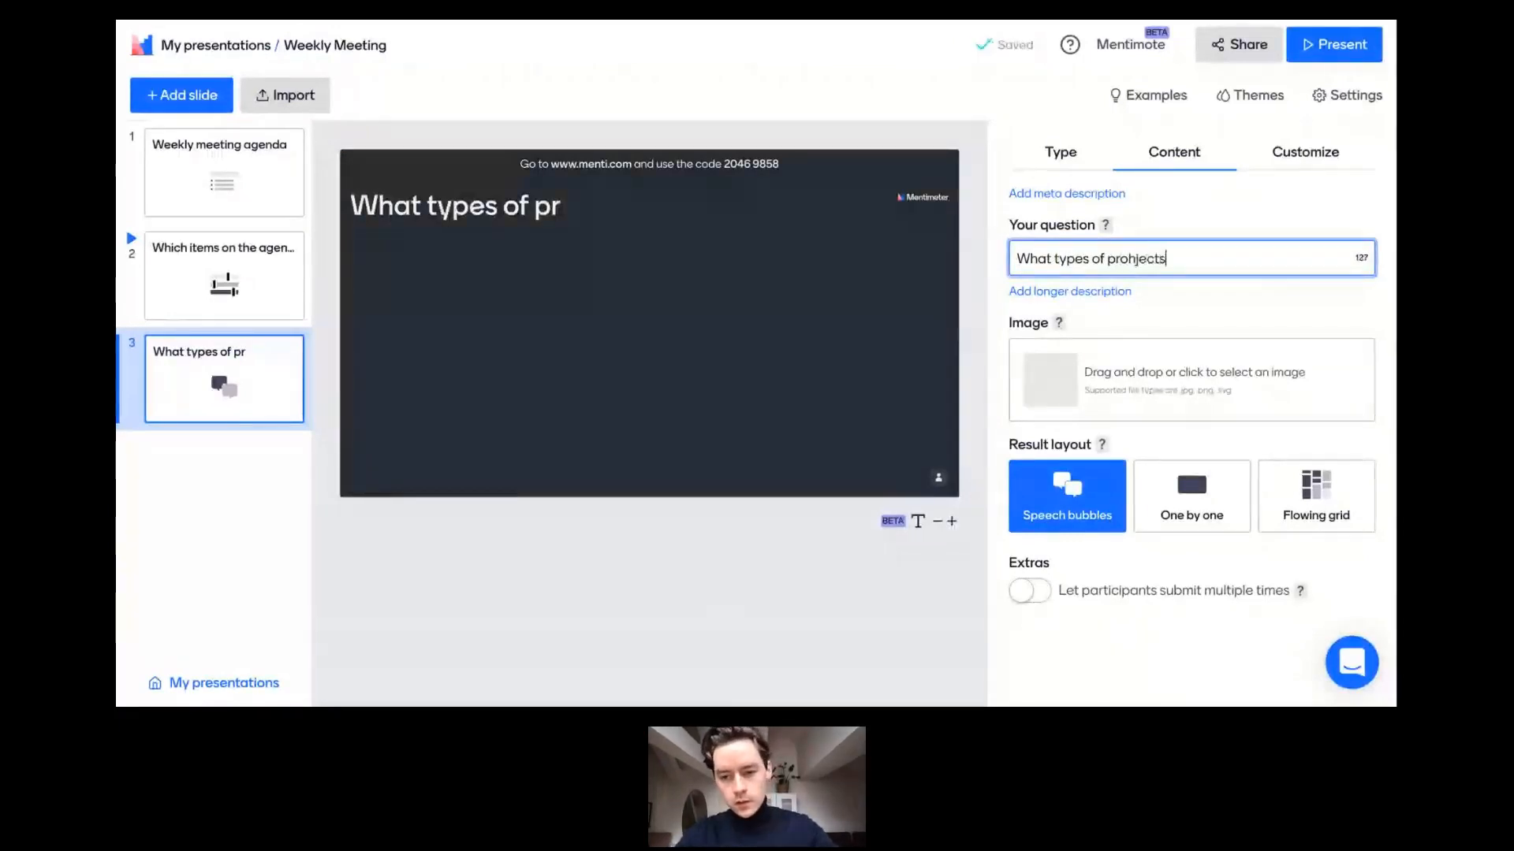
pyautogui.press('BackSpace')
pyautogui.press('BackSpace')
pyautogui.press('BackSpace')
pyautogui.press('BackSpace')
pyautogui.press('BackSpace')
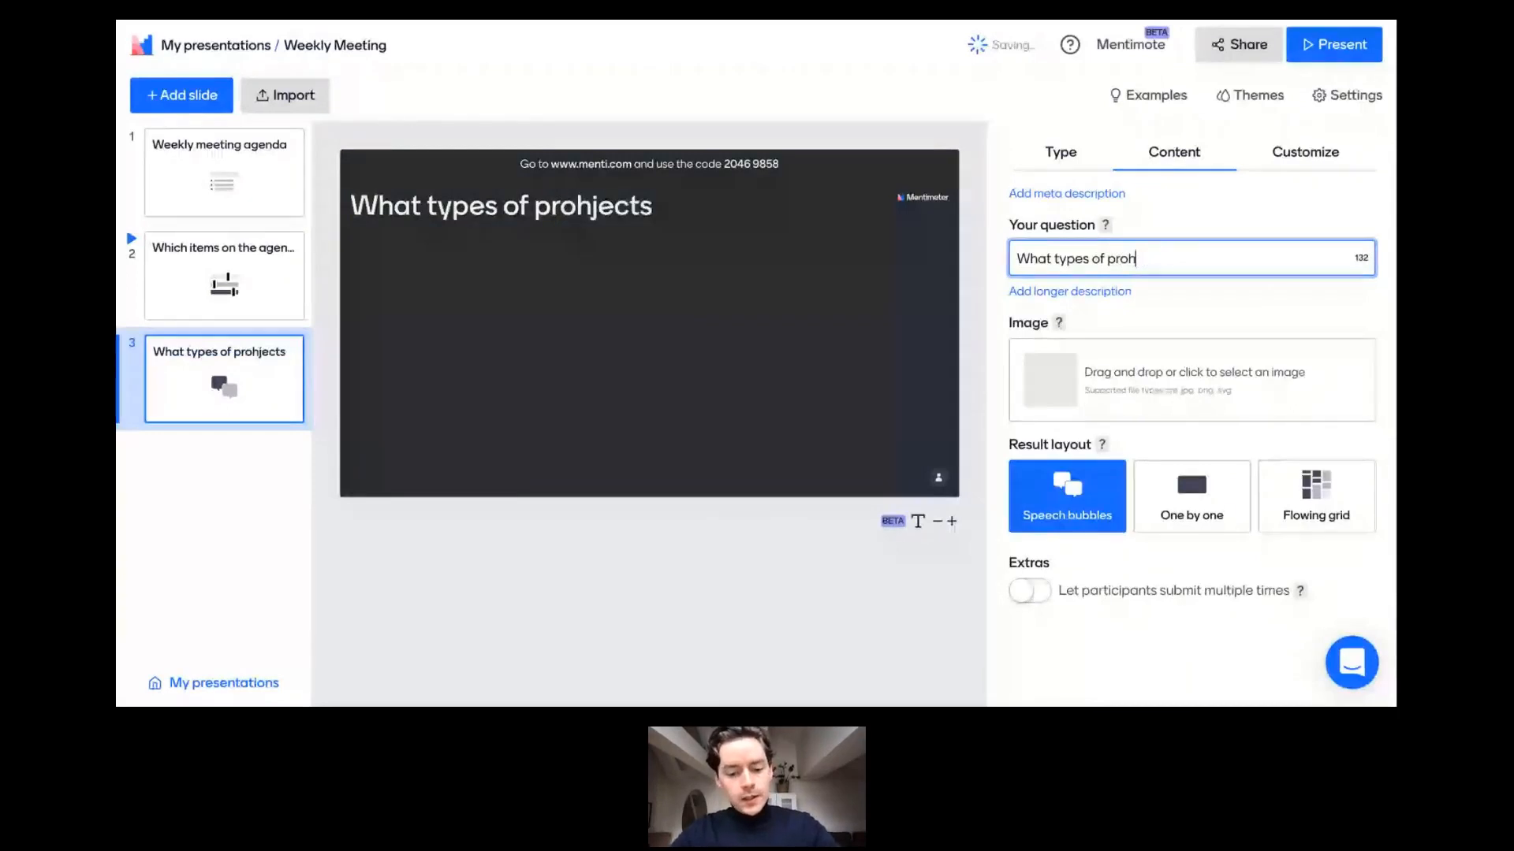
pyautogui.press('BackSpace')
pyautogui.write('ject sh')
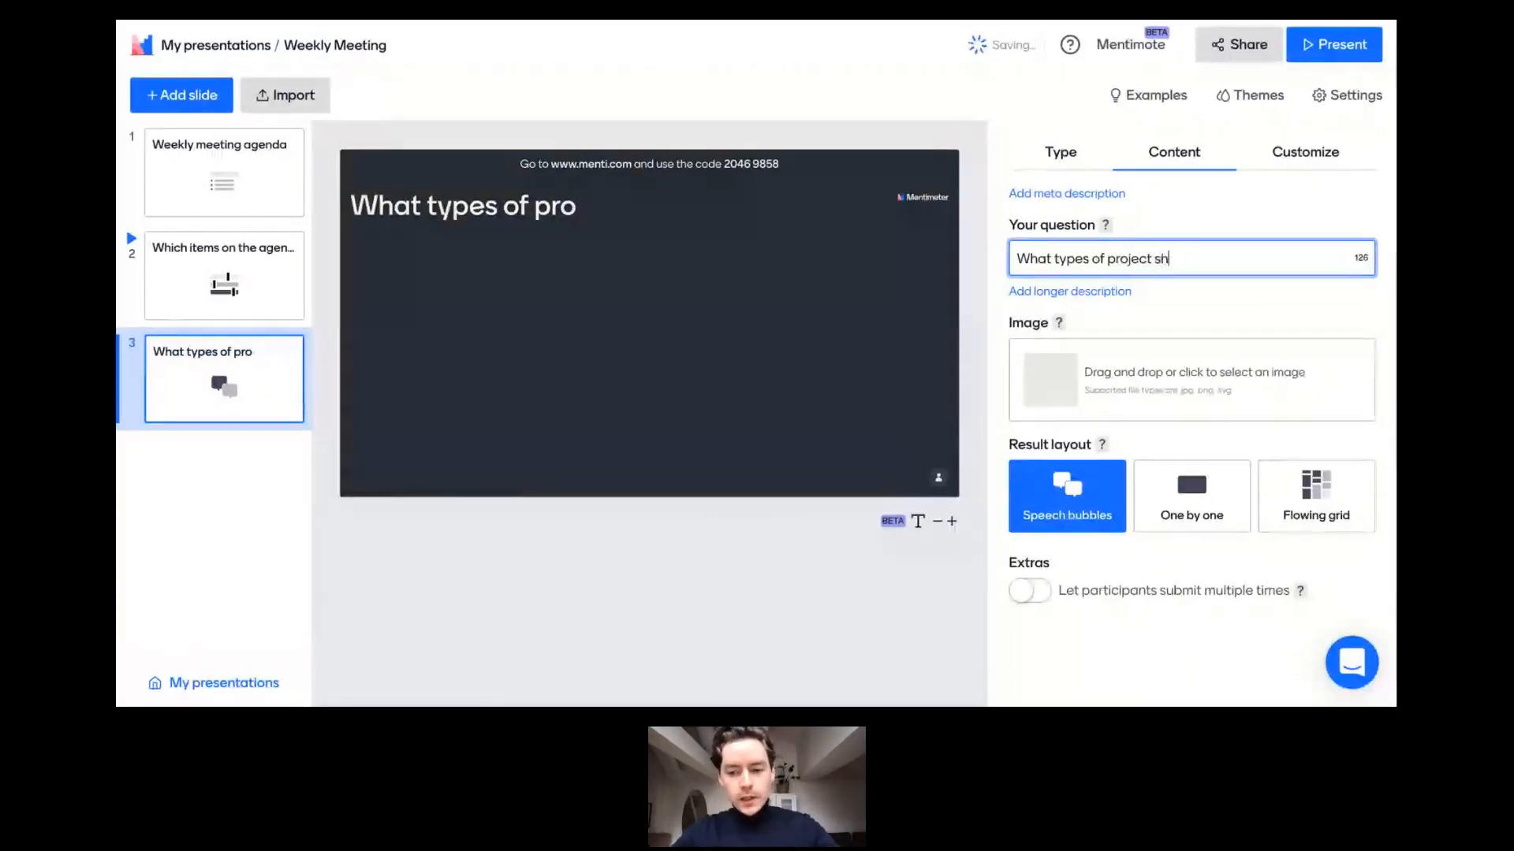
pyautogui.write('ould we try and ')
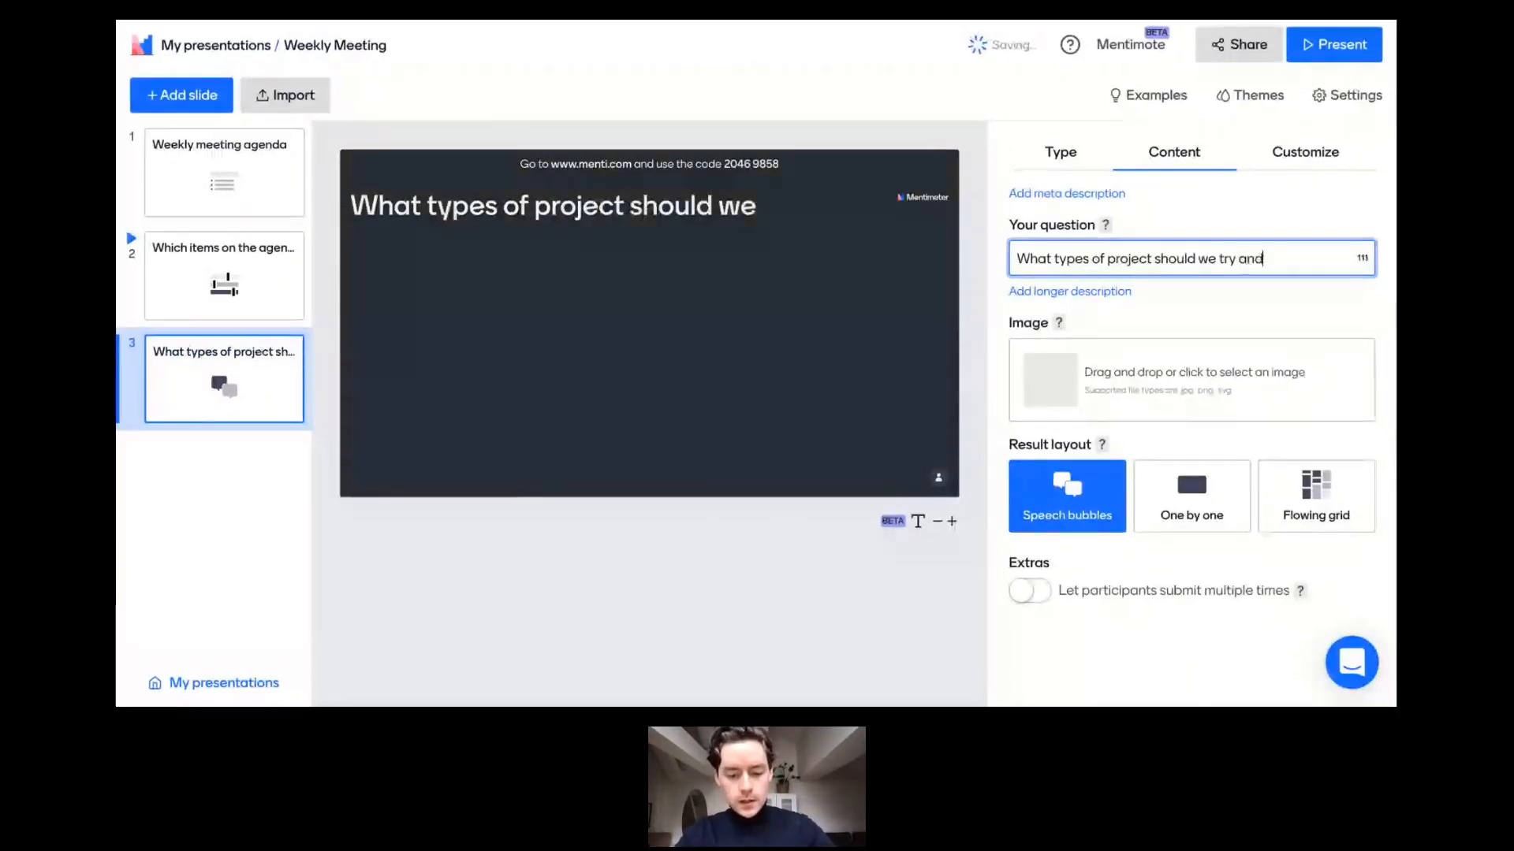
pyautogui.write('p')
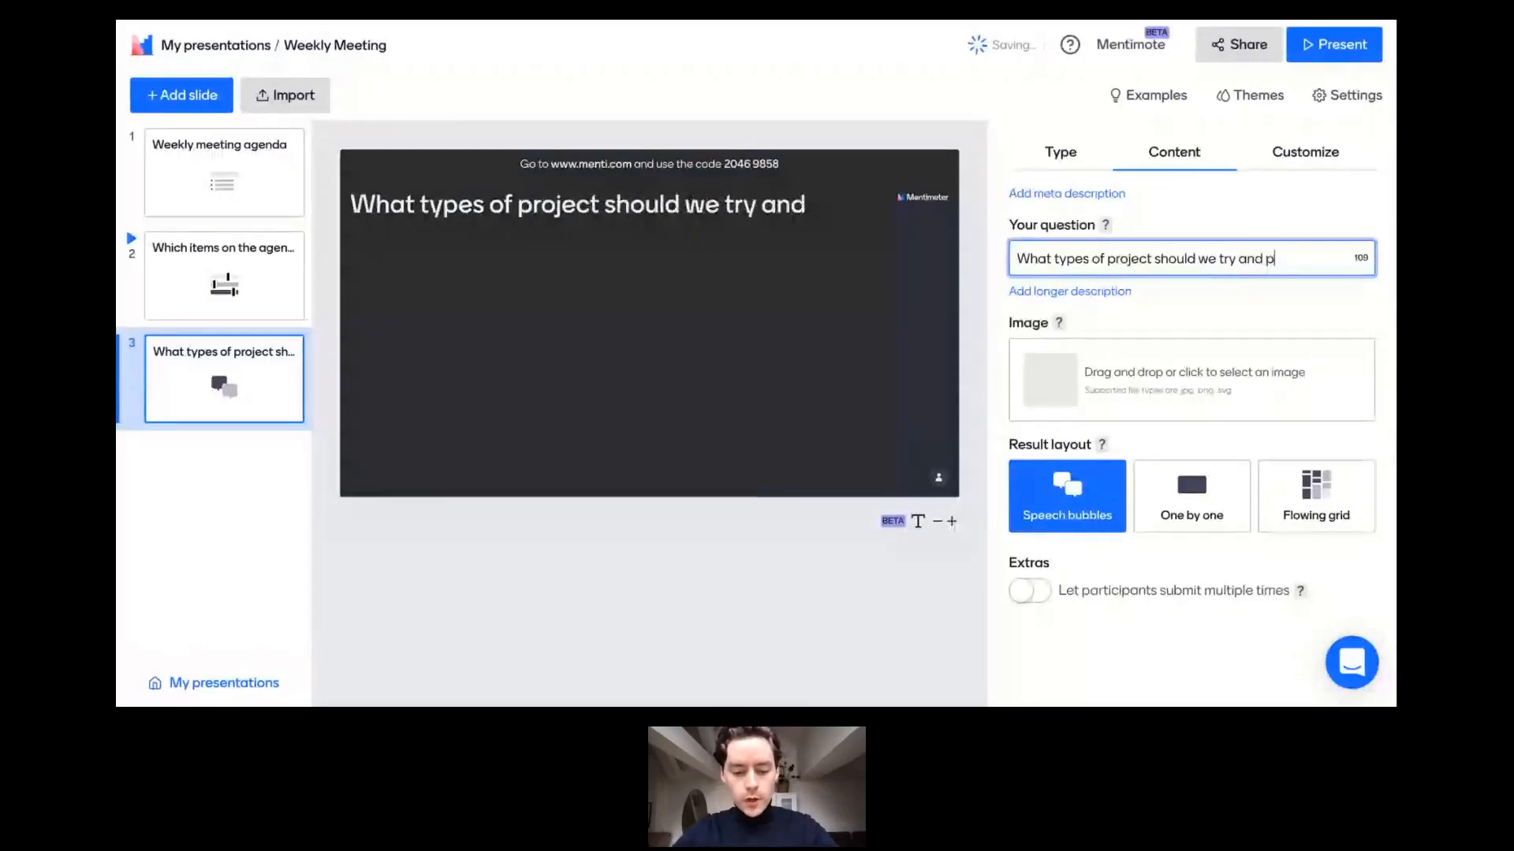
pyautogui.write('rioritise this')
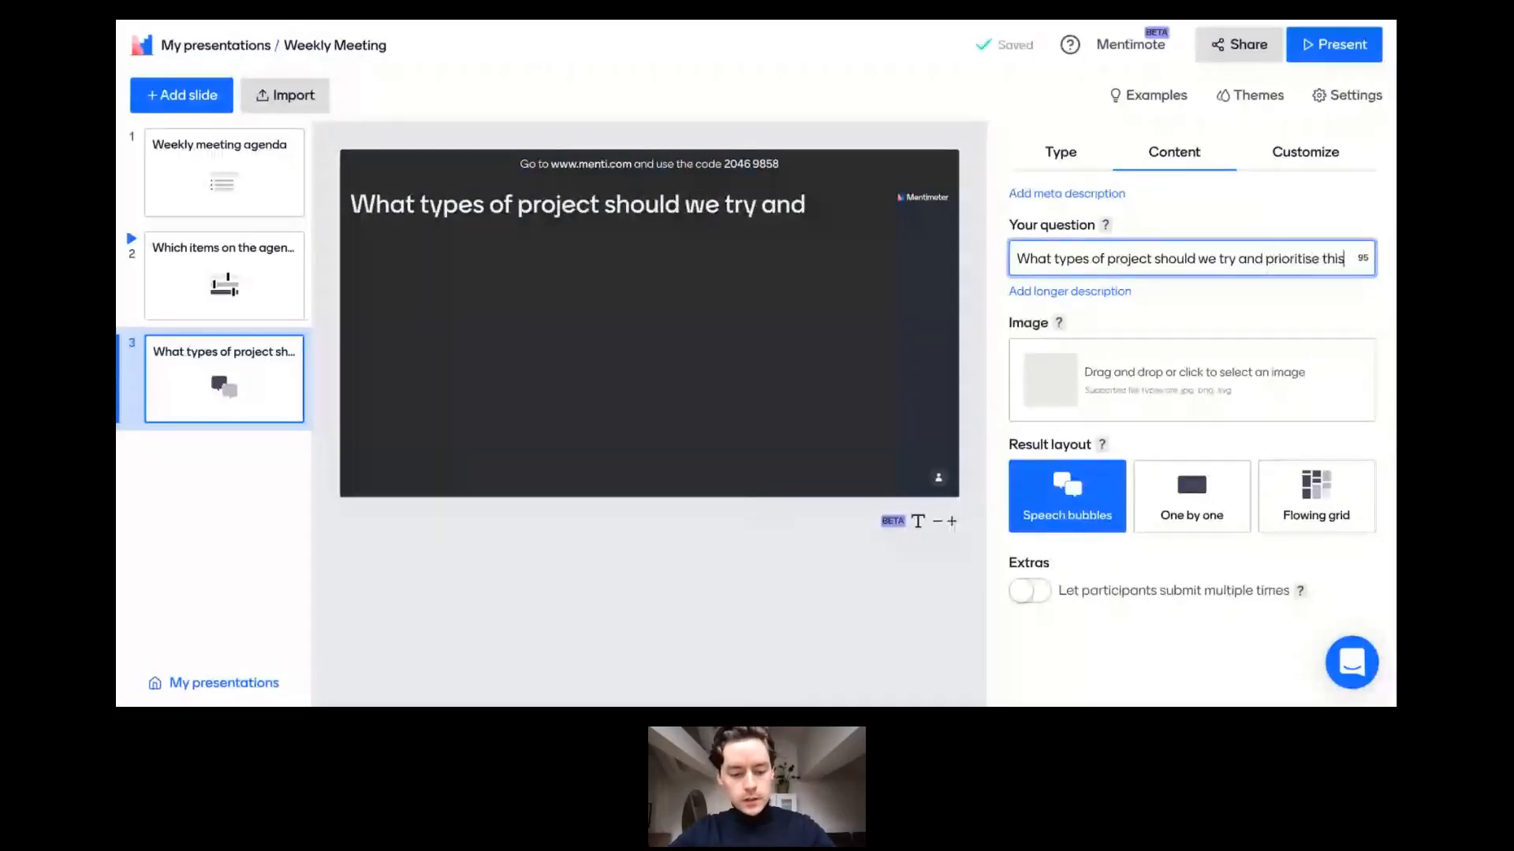
pyautogui.write(' quarter?')
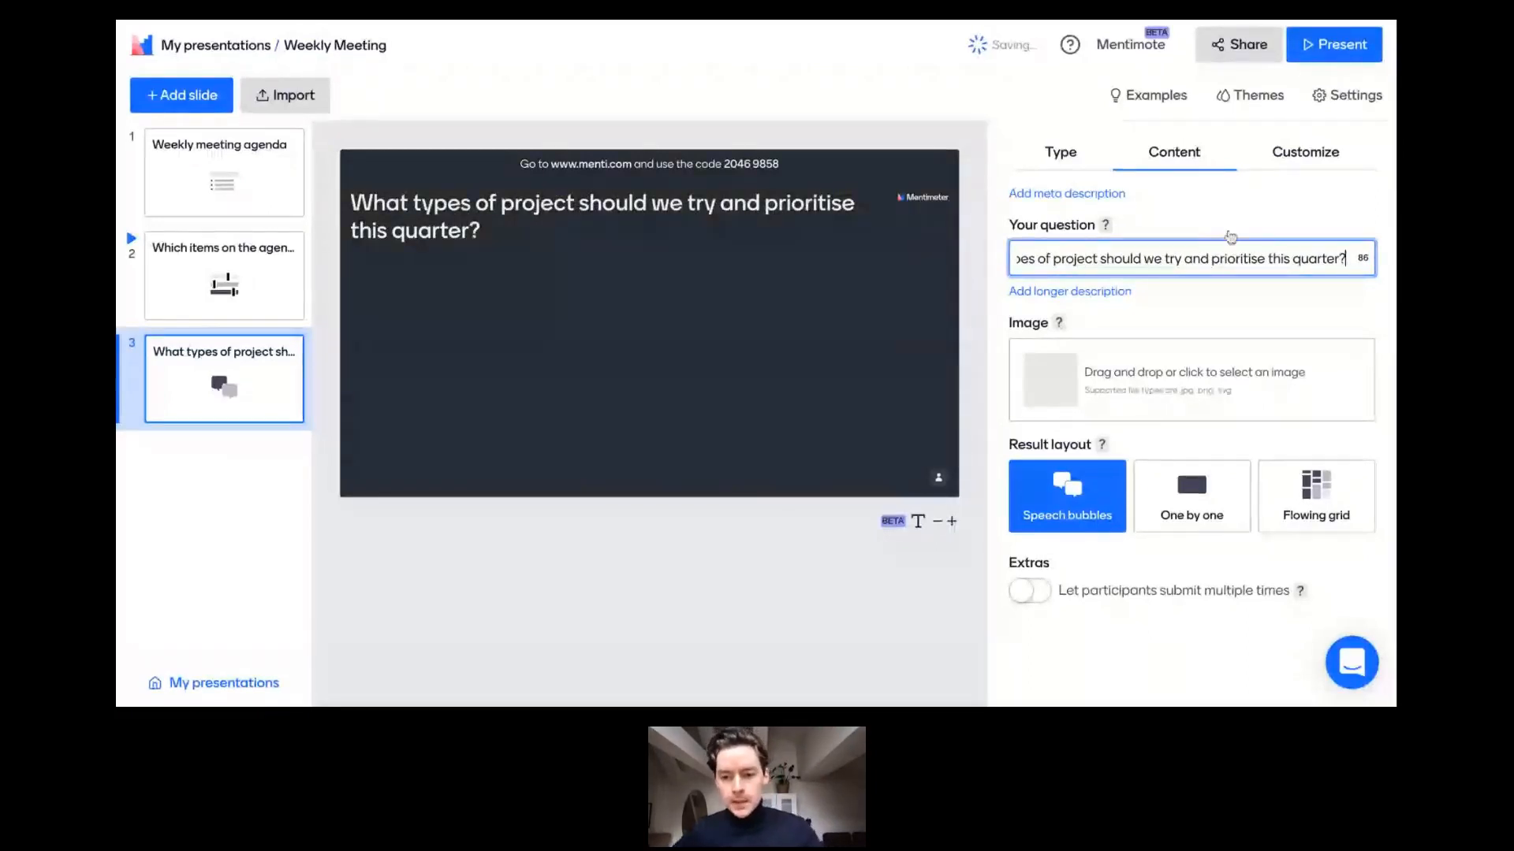
# Present the open-ended question to view audience answers, and return to the agenda slide in the editor.
pyautogui.click(1334, 45)
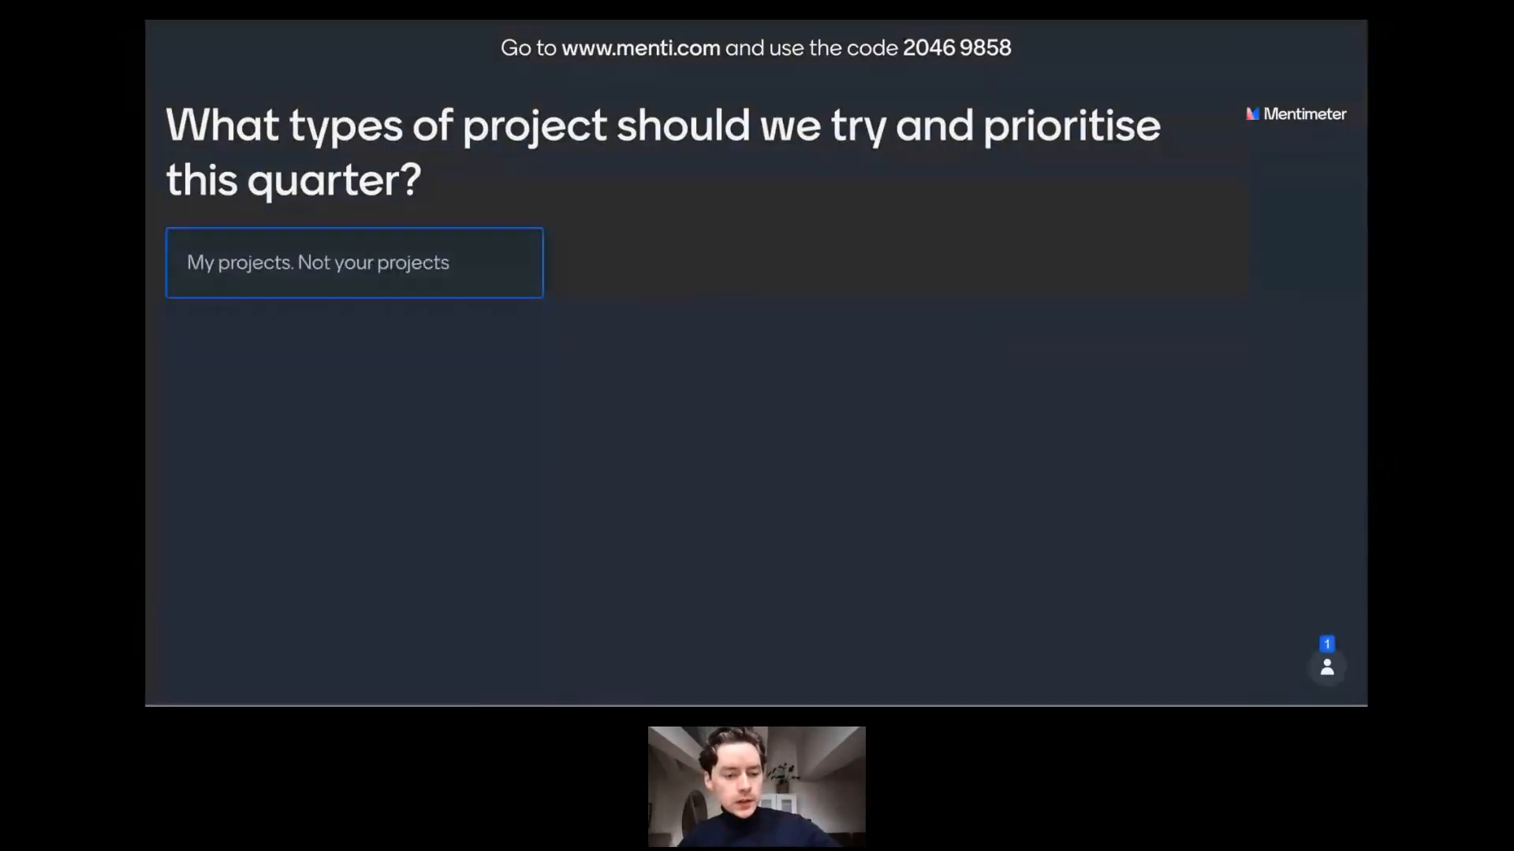
pyautogui.press('Escape')
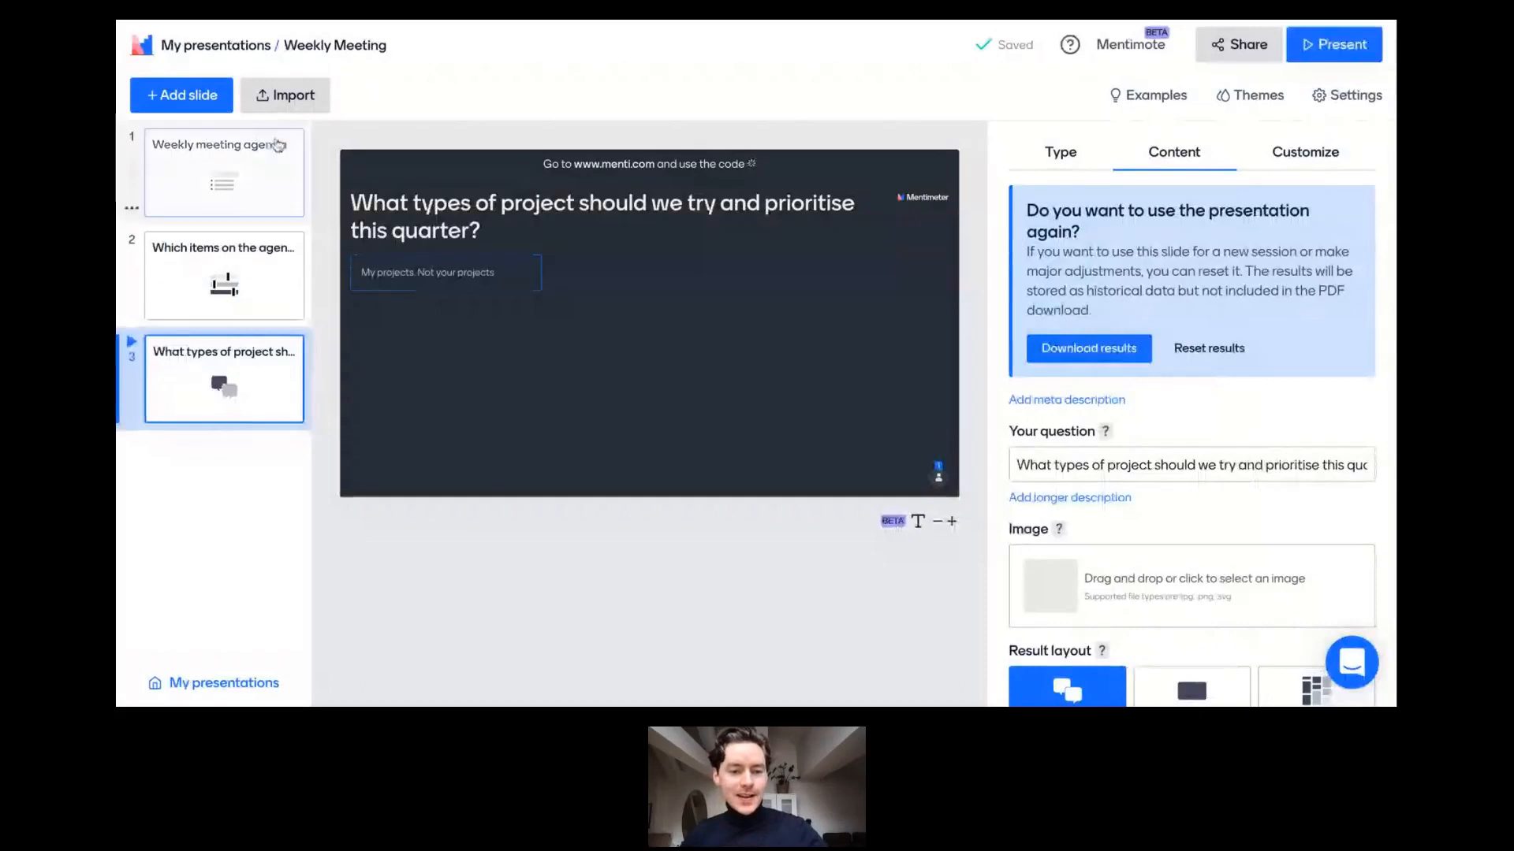
pyautogui.click(250, 204)
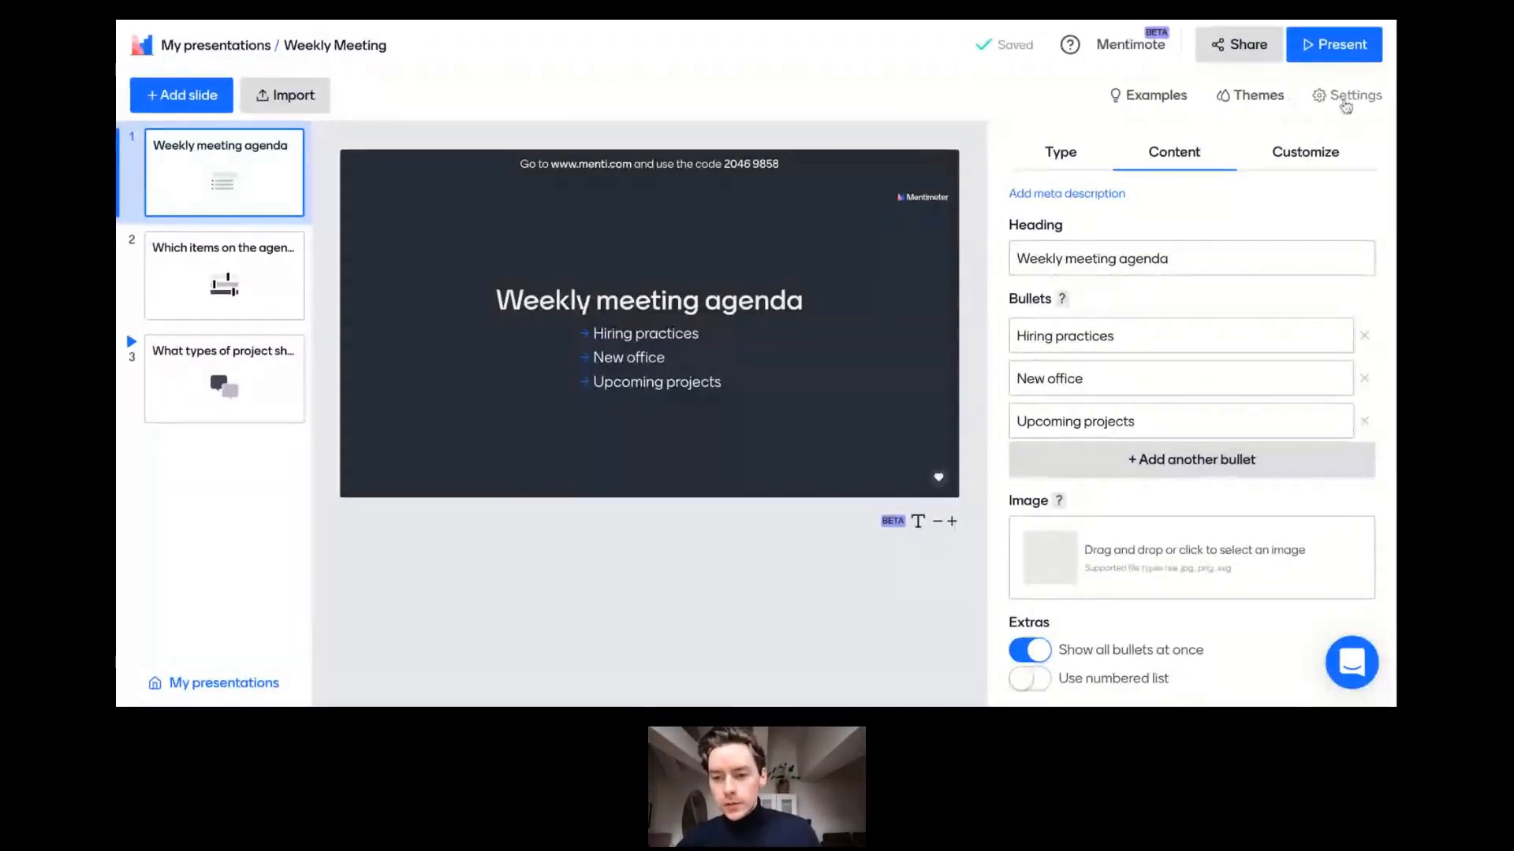
# Review the presentation's pace, interaction, audience question and language settings, and its participation sharing options.
pyautogui.click(1343, 102)
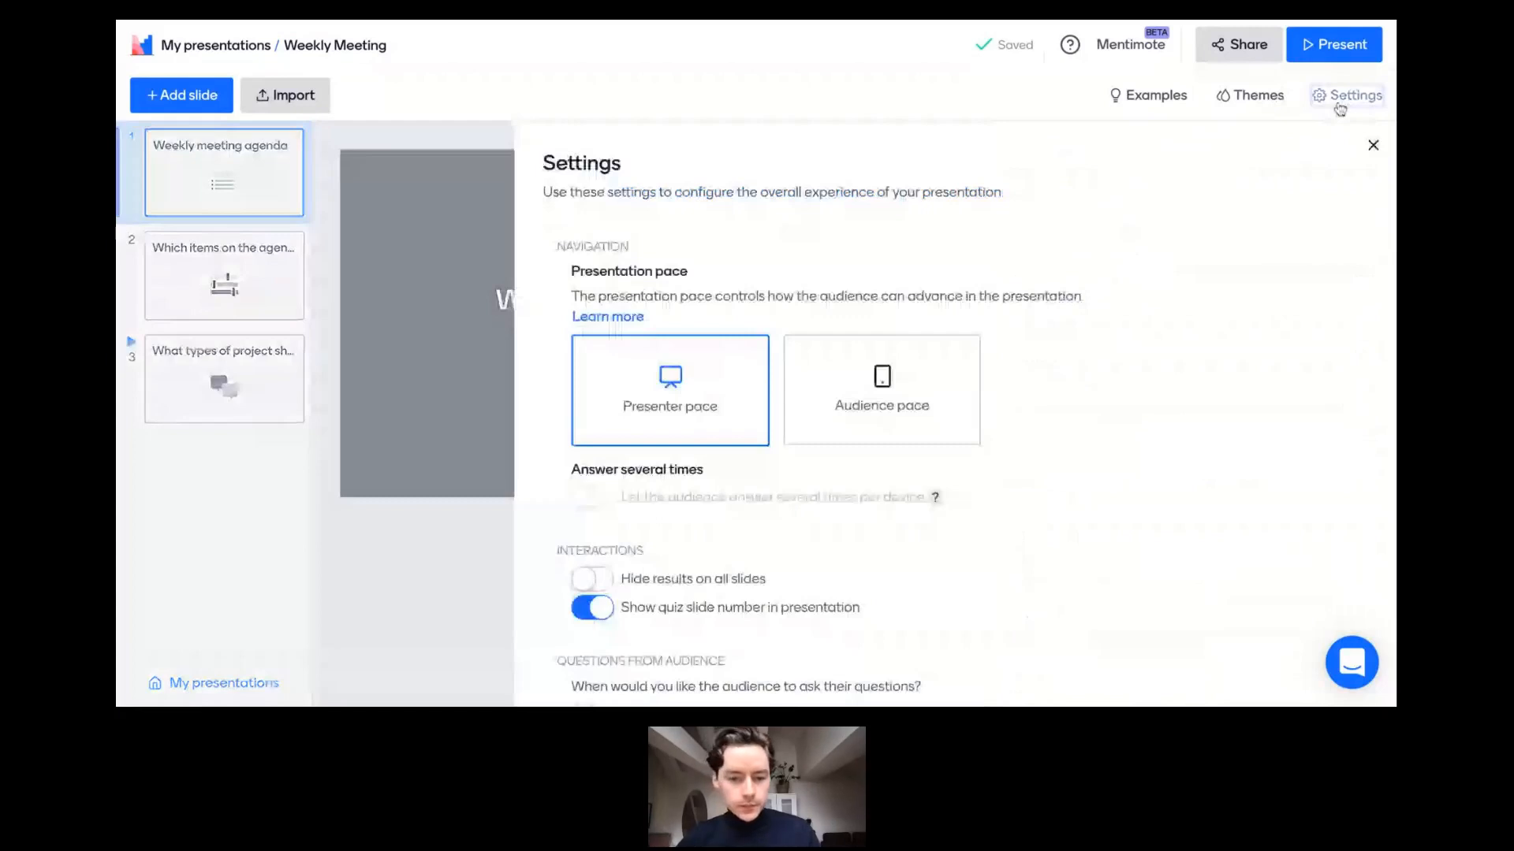
pyautogui.scroll(-8, 1104, 408)
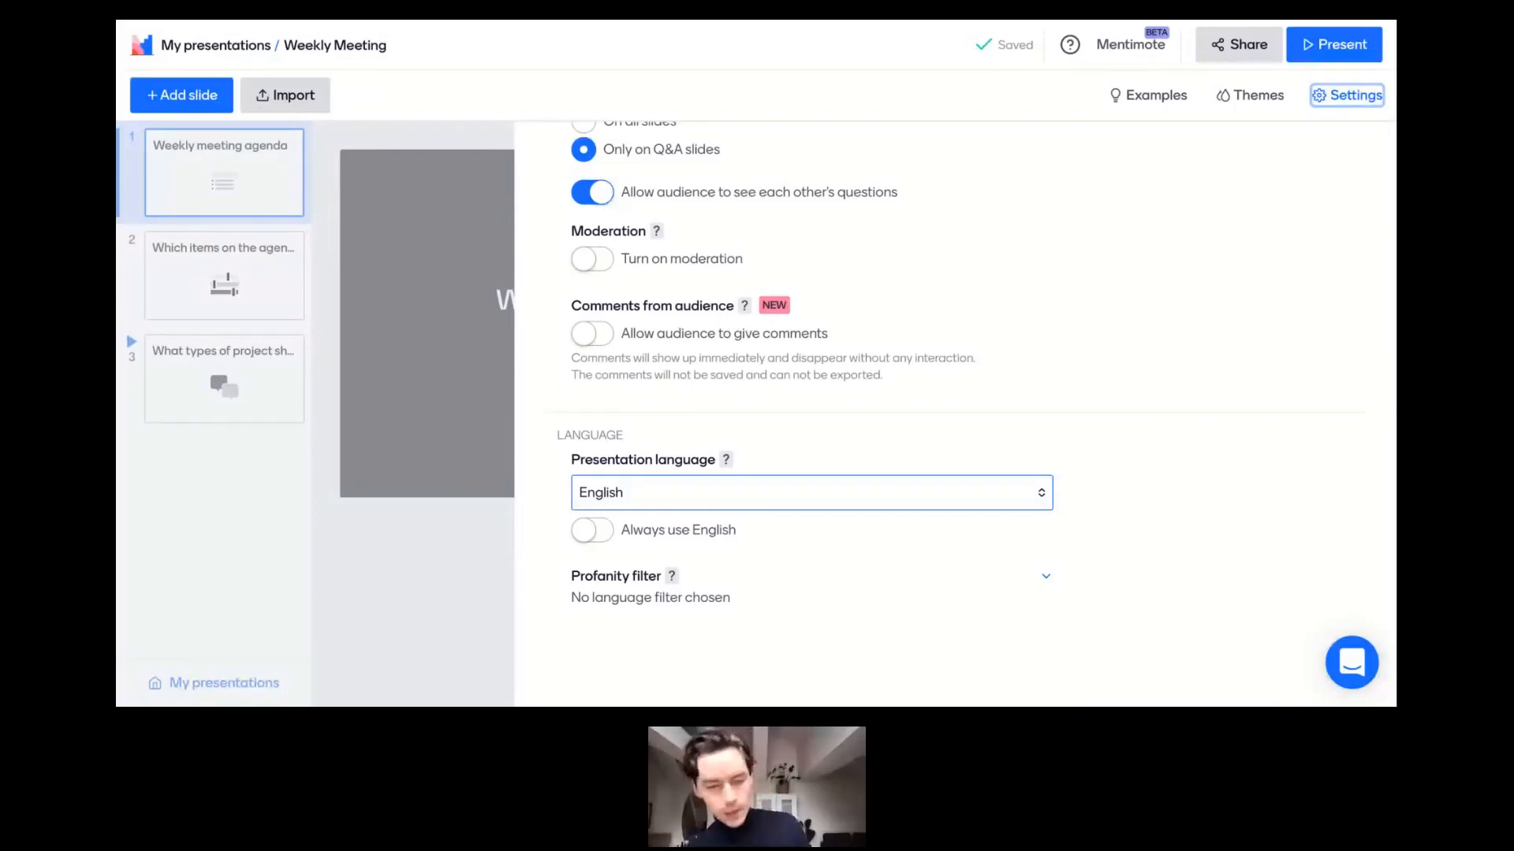
pyautogui.click(812, 493)
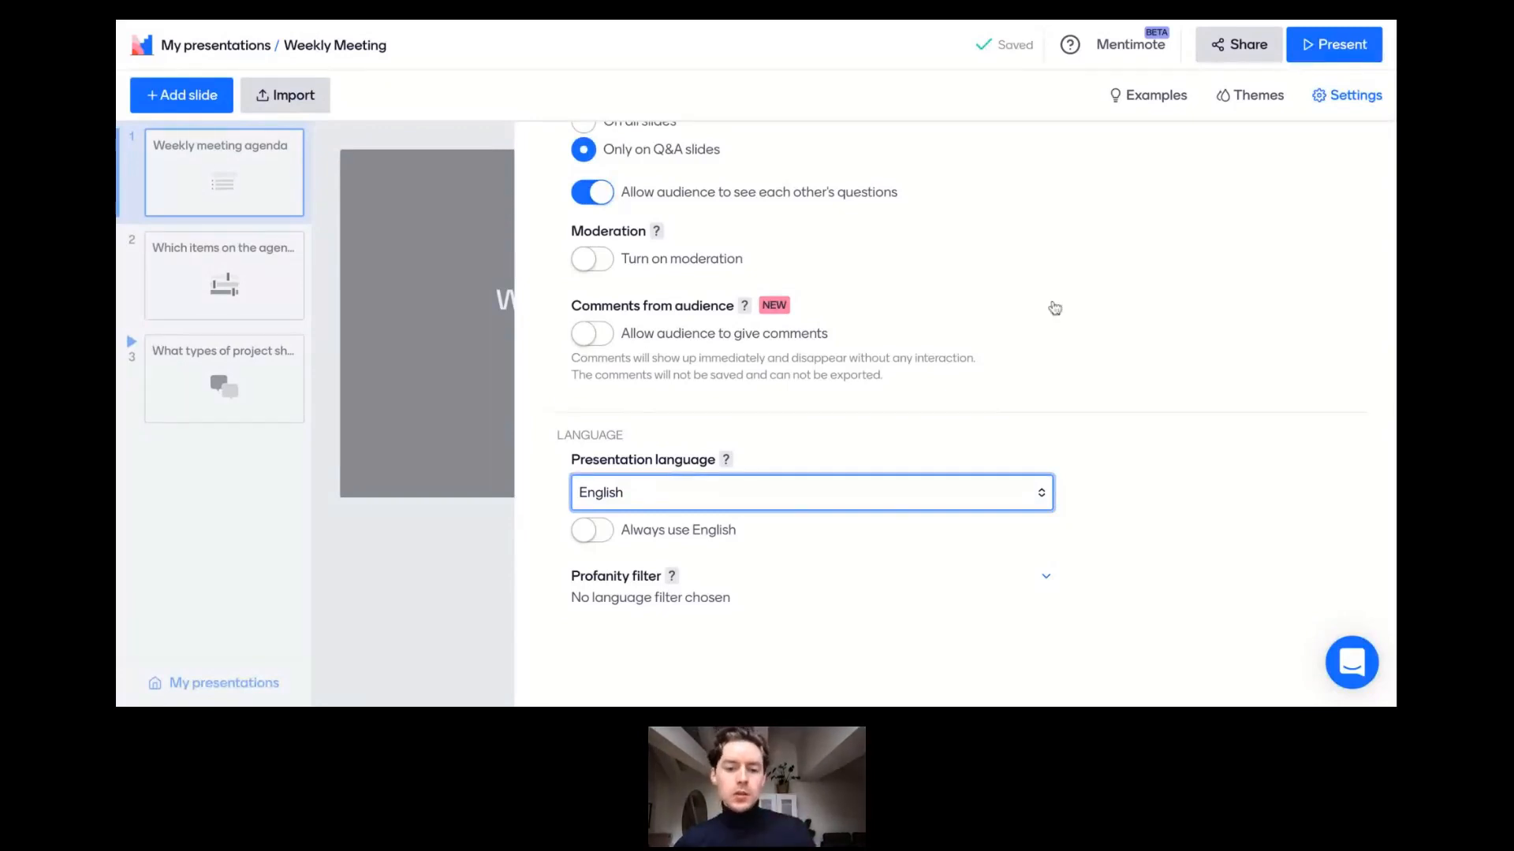
pyautogui.scroll(3, 1055, 308)
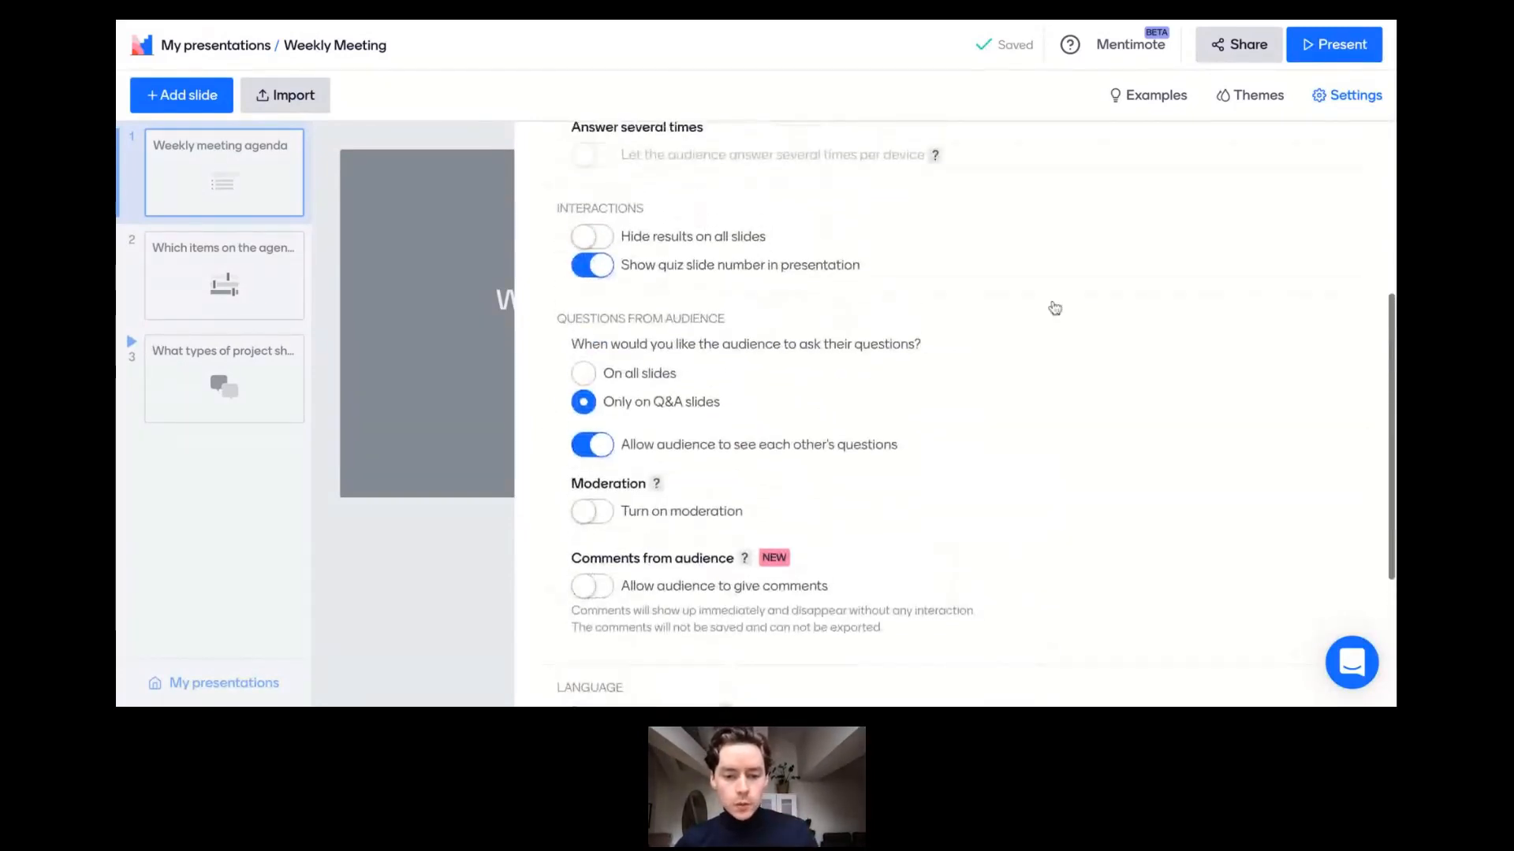
pyautogui.scroll(4, 957, 327)
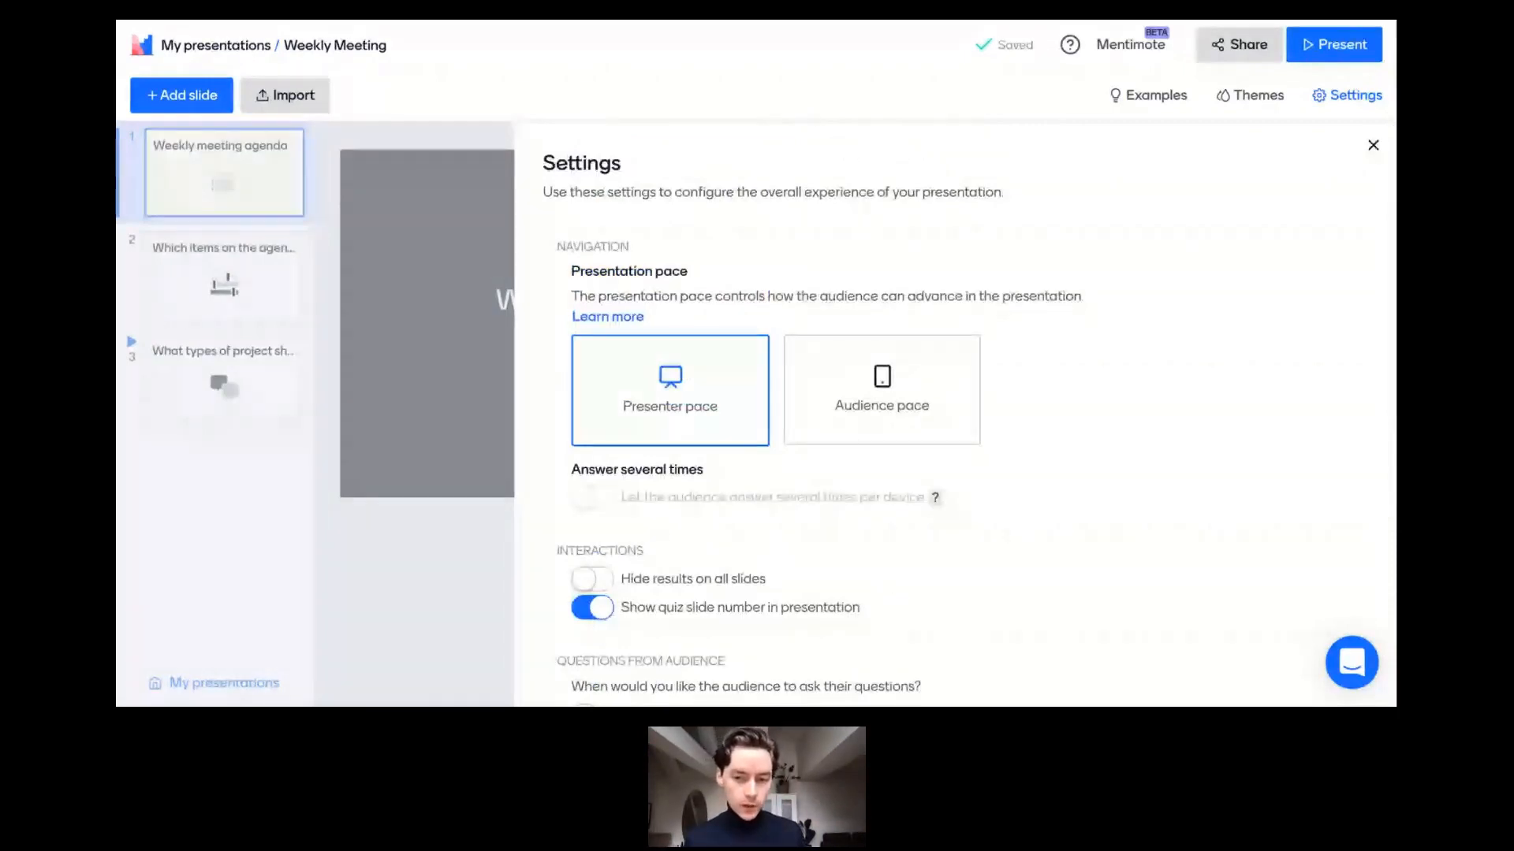
pyautogui.click(1226, 62)
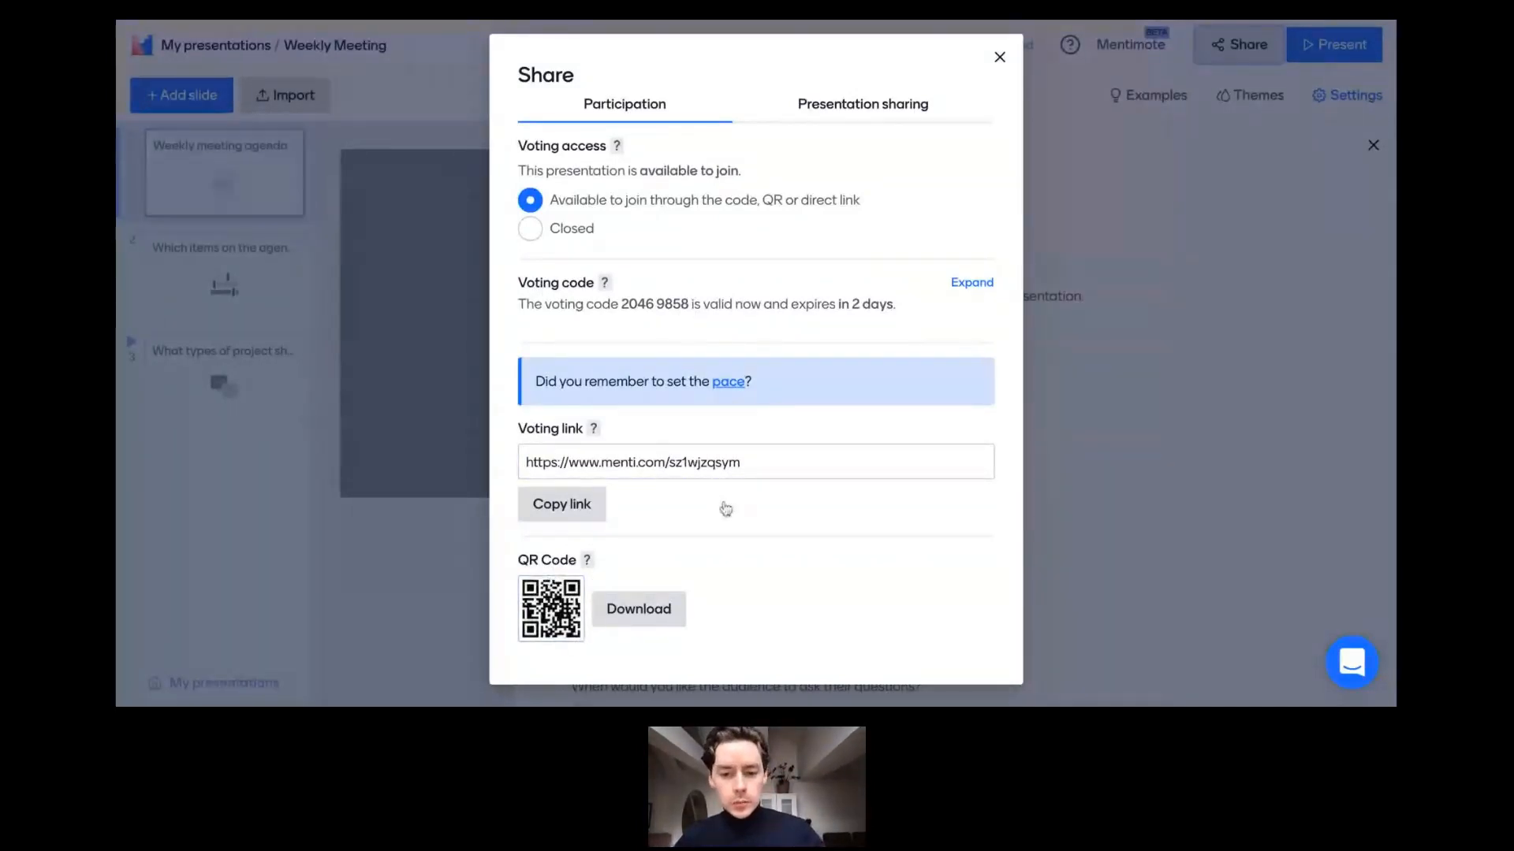
pyautogui.click(995, 64)
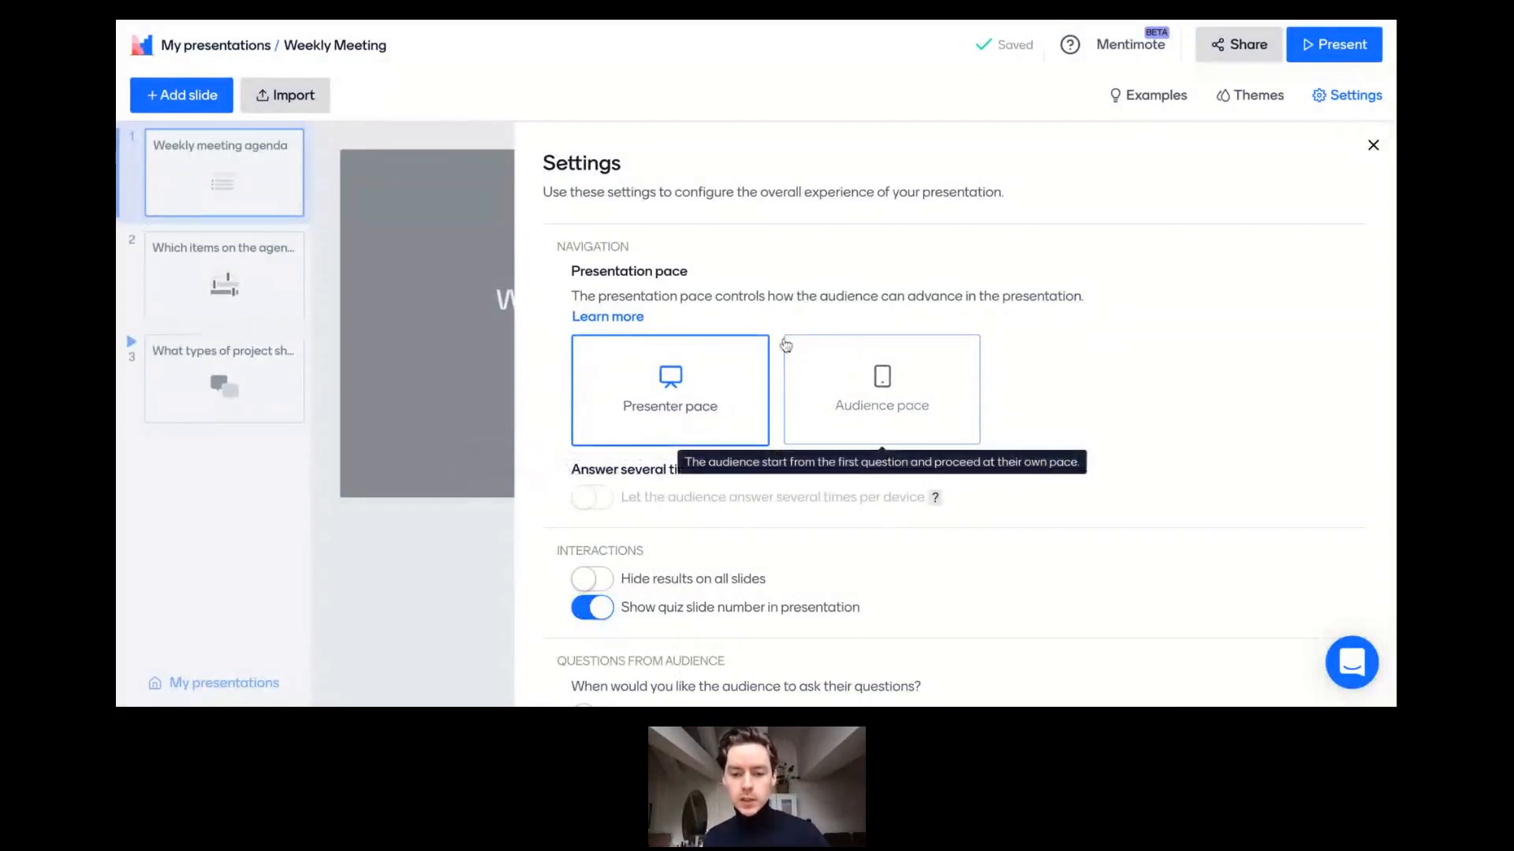
# Set the presentation pace to Audience pace and close the presentation settings.
pyautogui.click(828, 372)
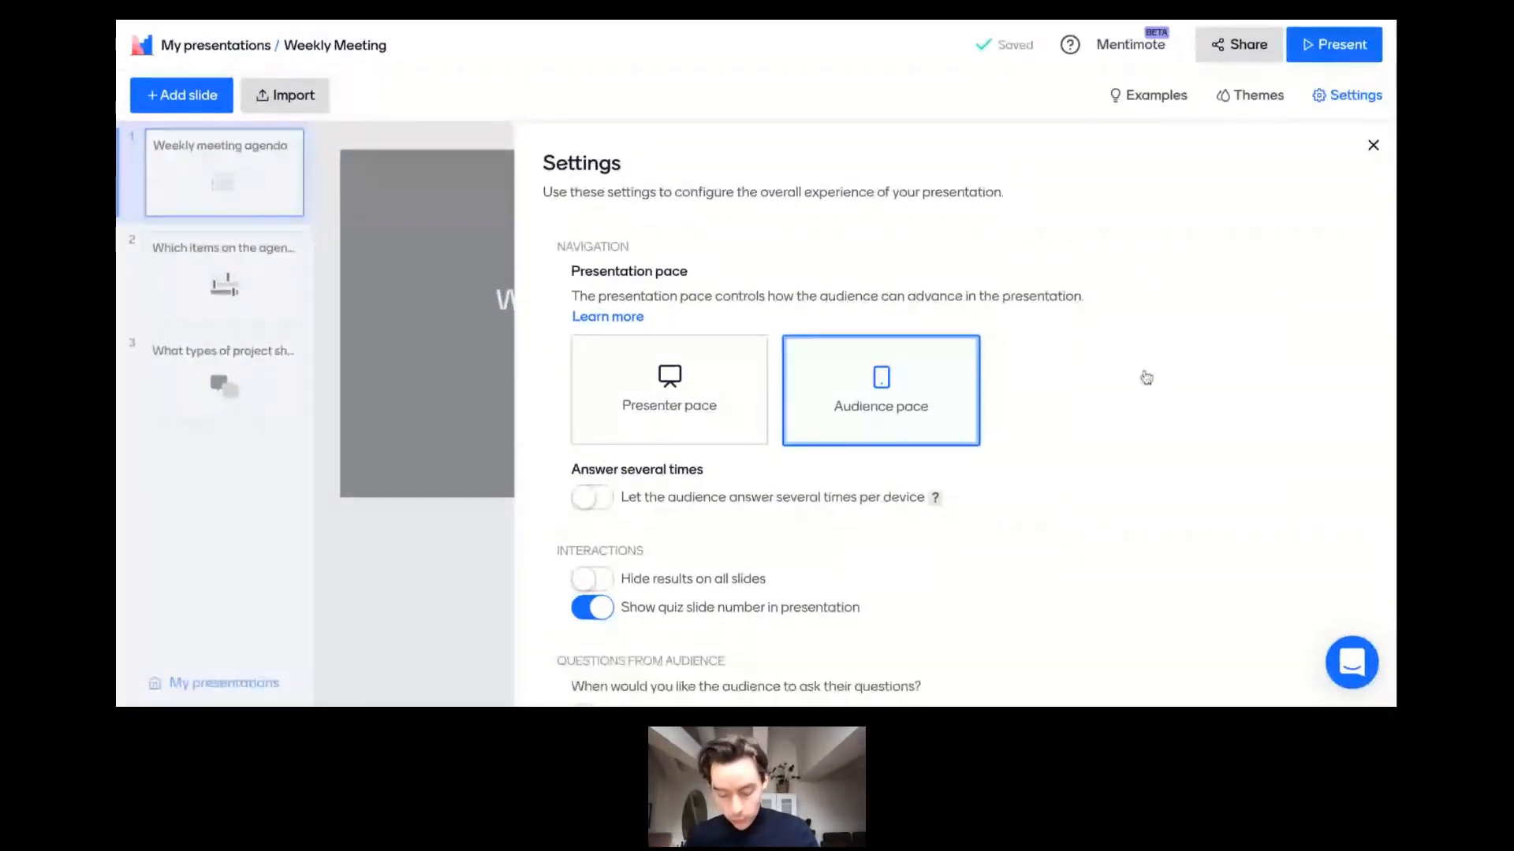
pyautogui.click(1374, 148)
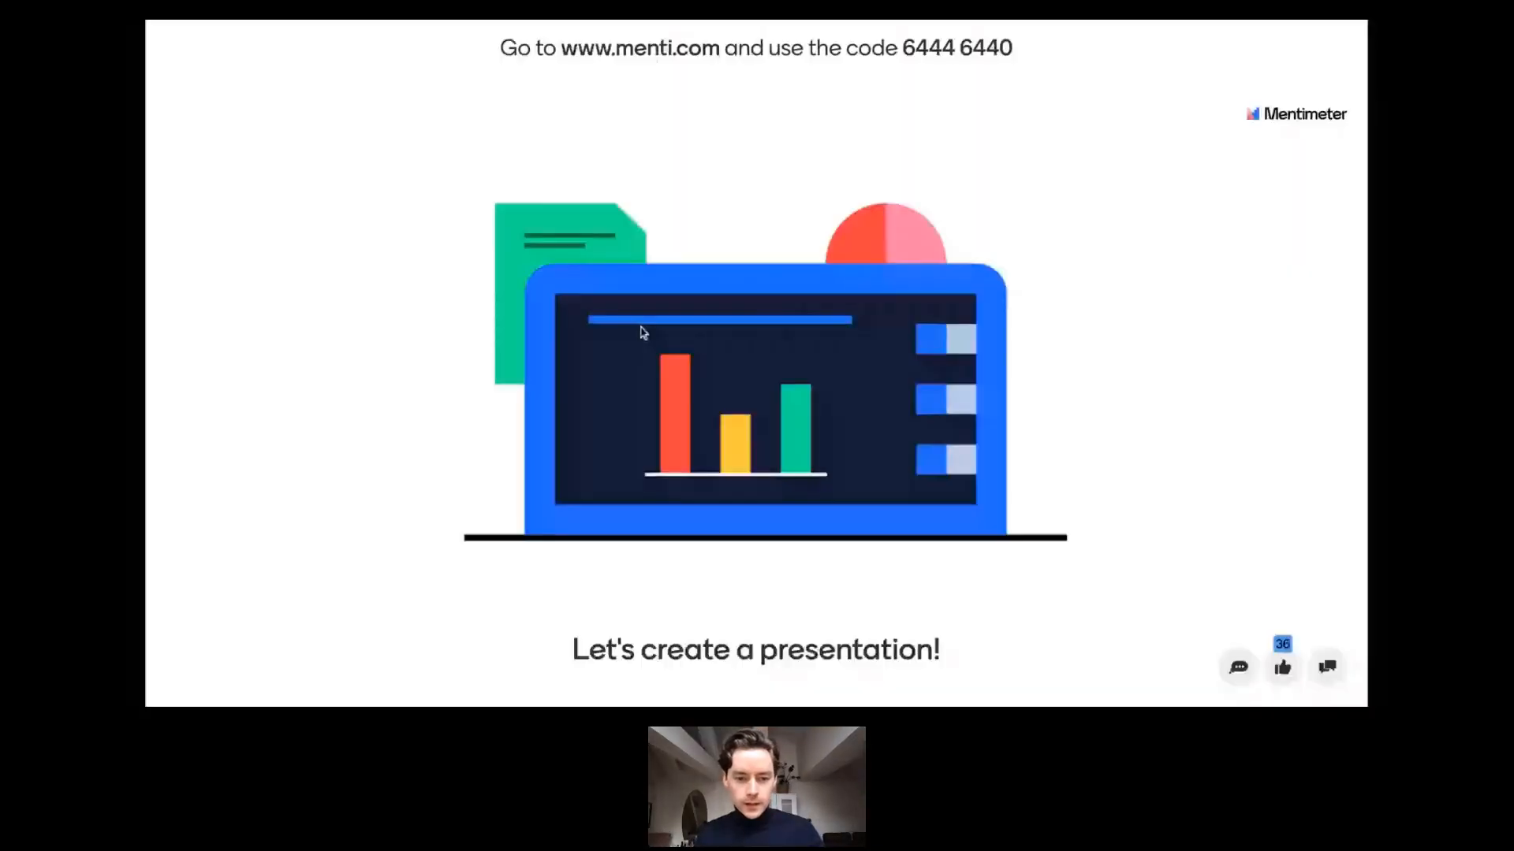
# Advance the running presentation from "Let's create a presentation!" to the "Ask me anything about Mentimeter!" slide.
pyautogui.click(724, 327)
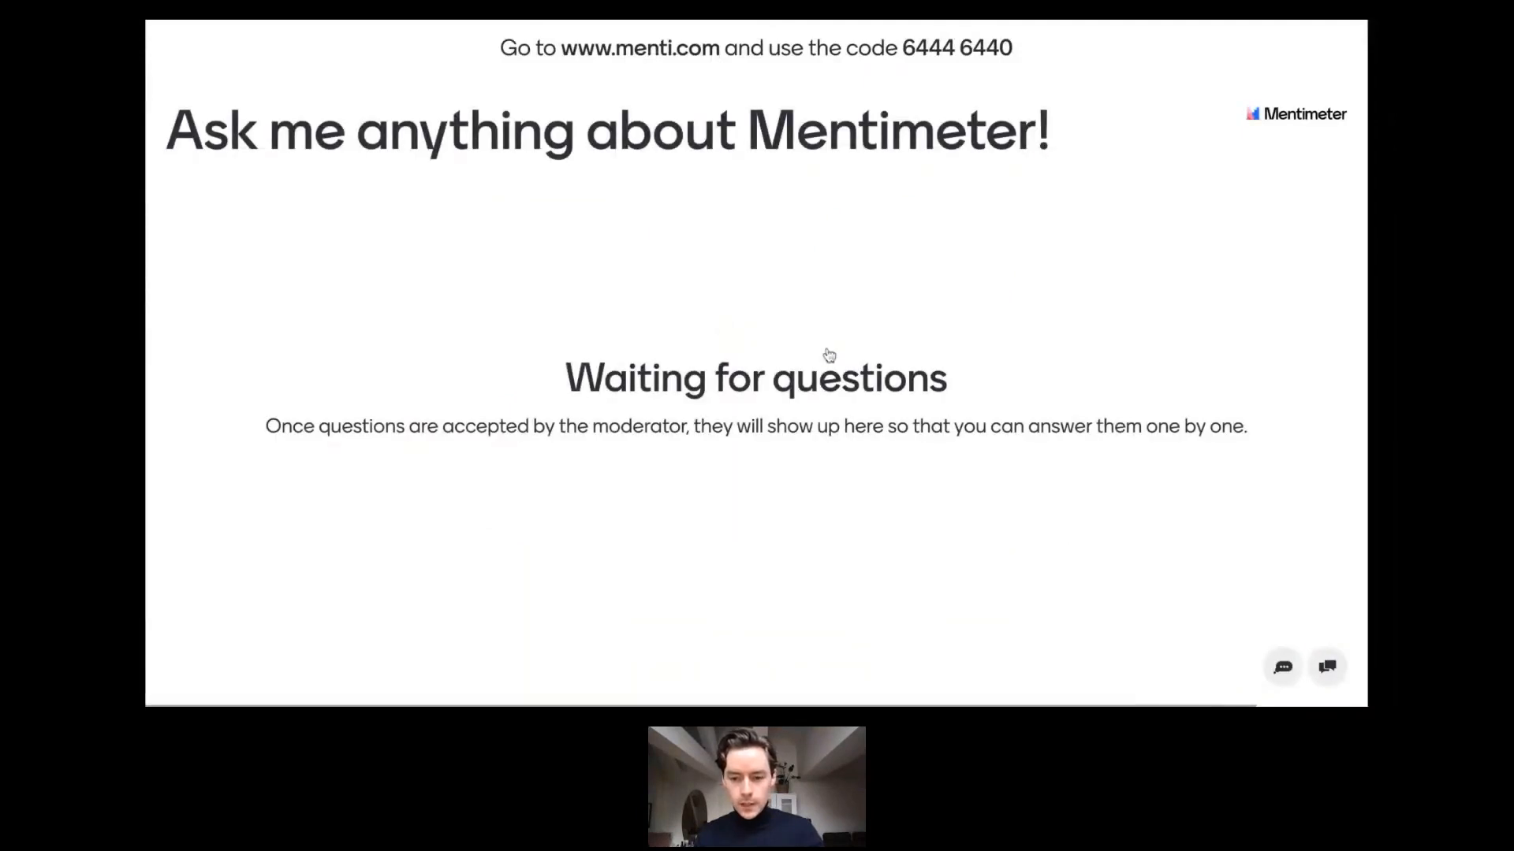